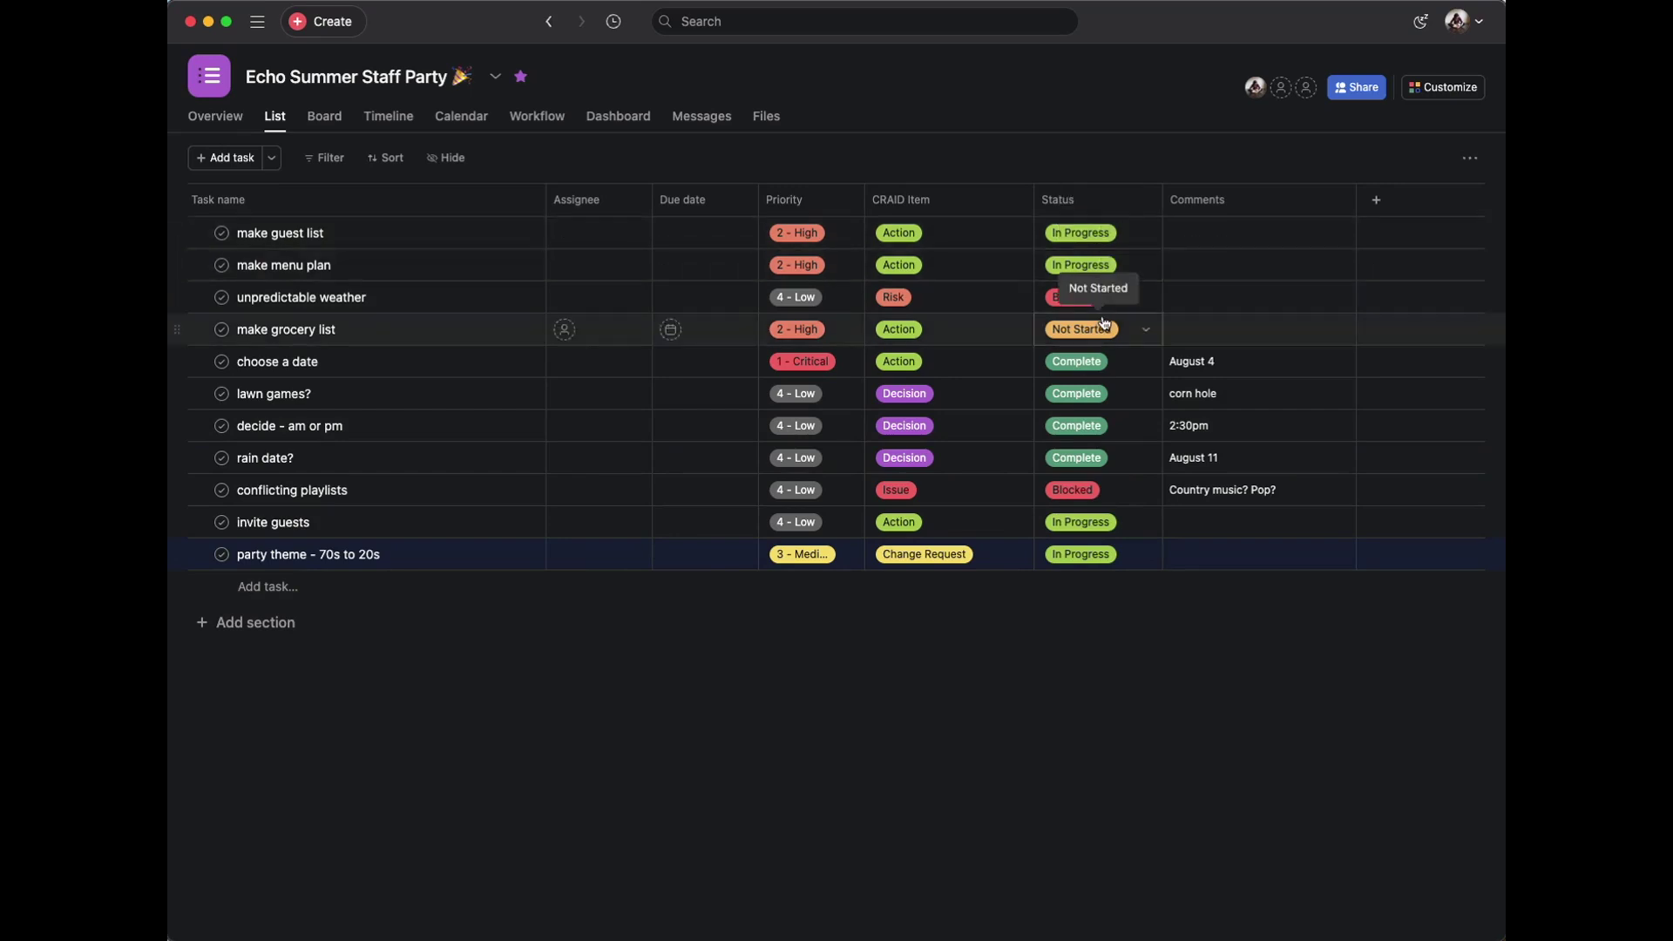
left_click(1176, 329)
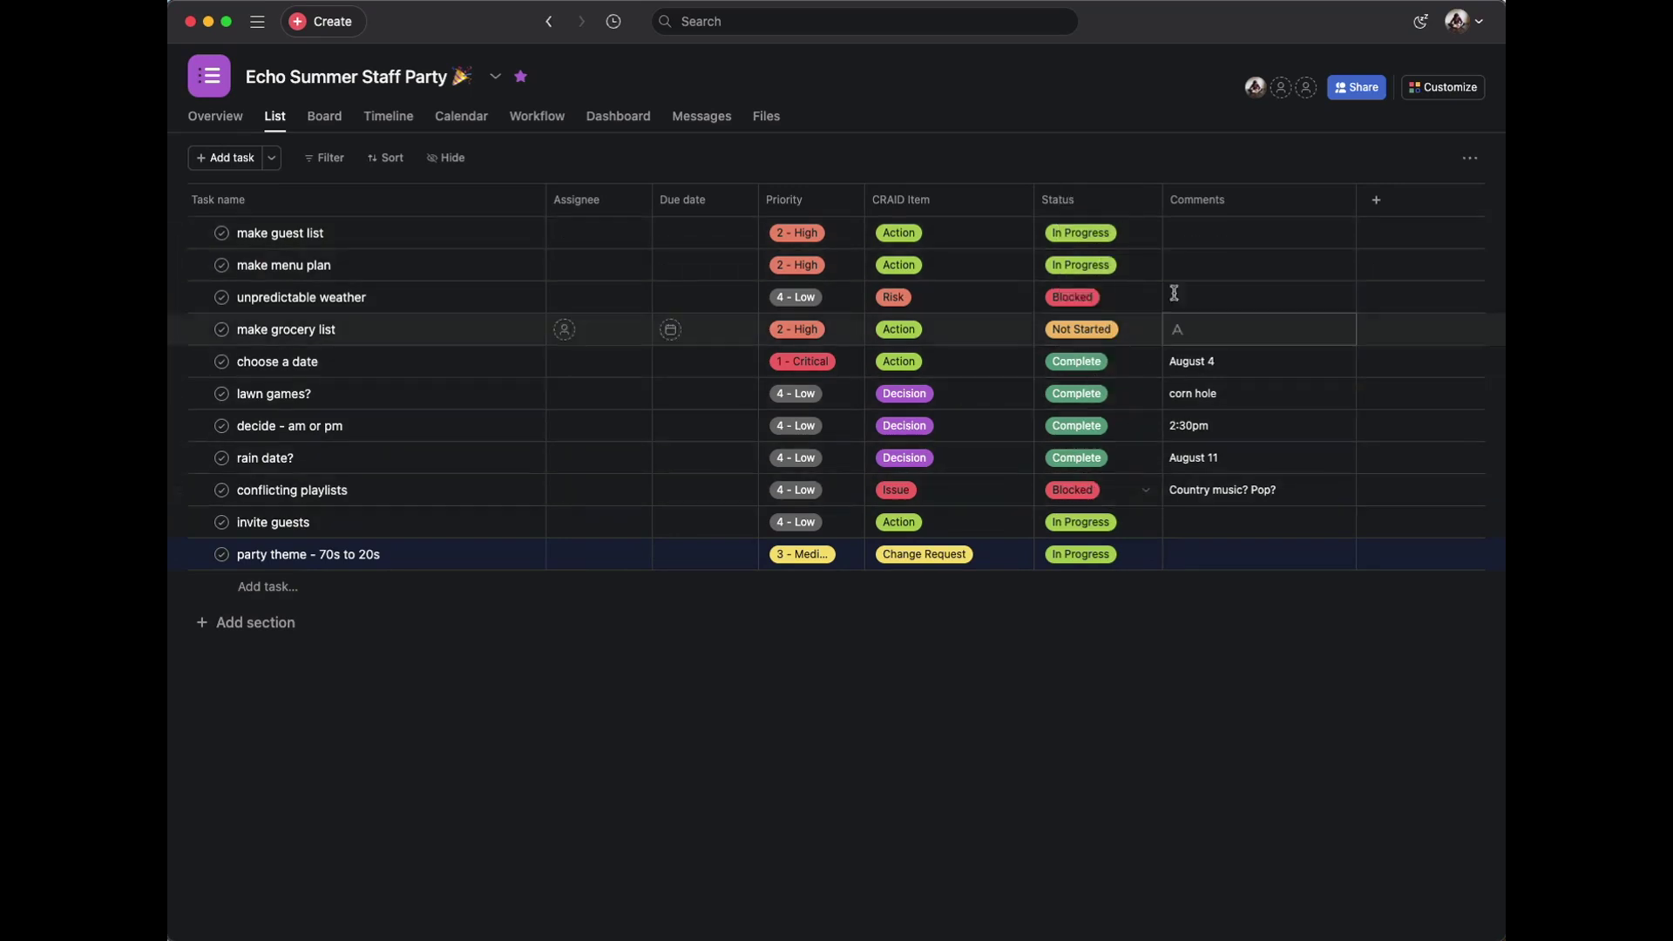
left_click(1137, 559)
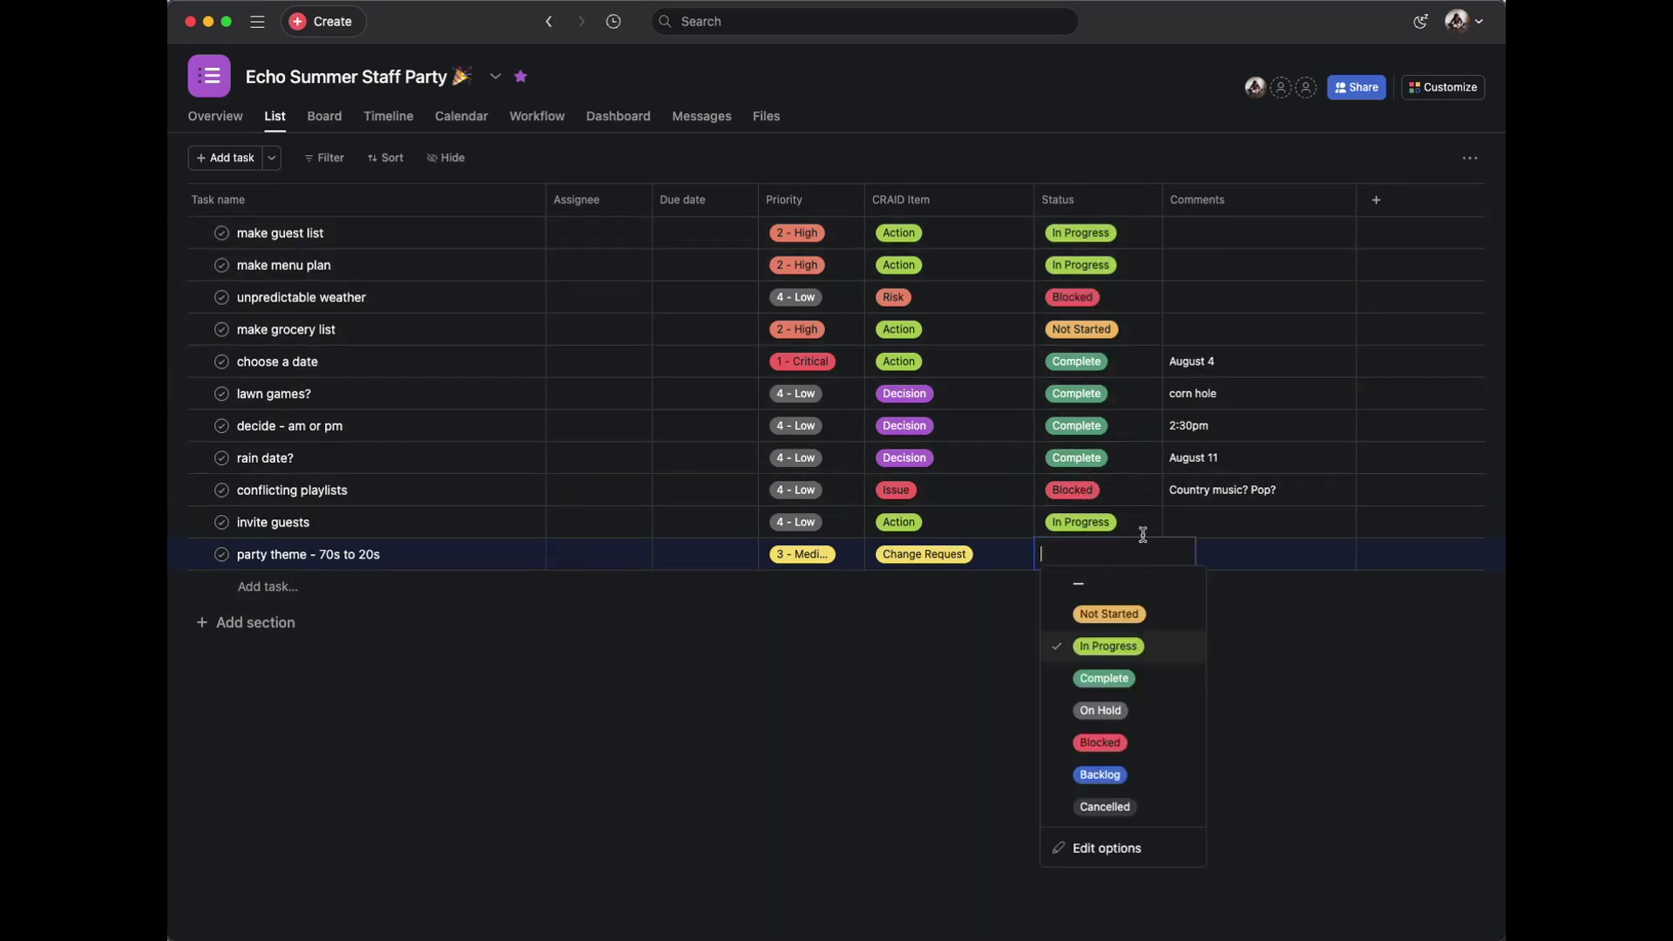
left_click(1334, 703)
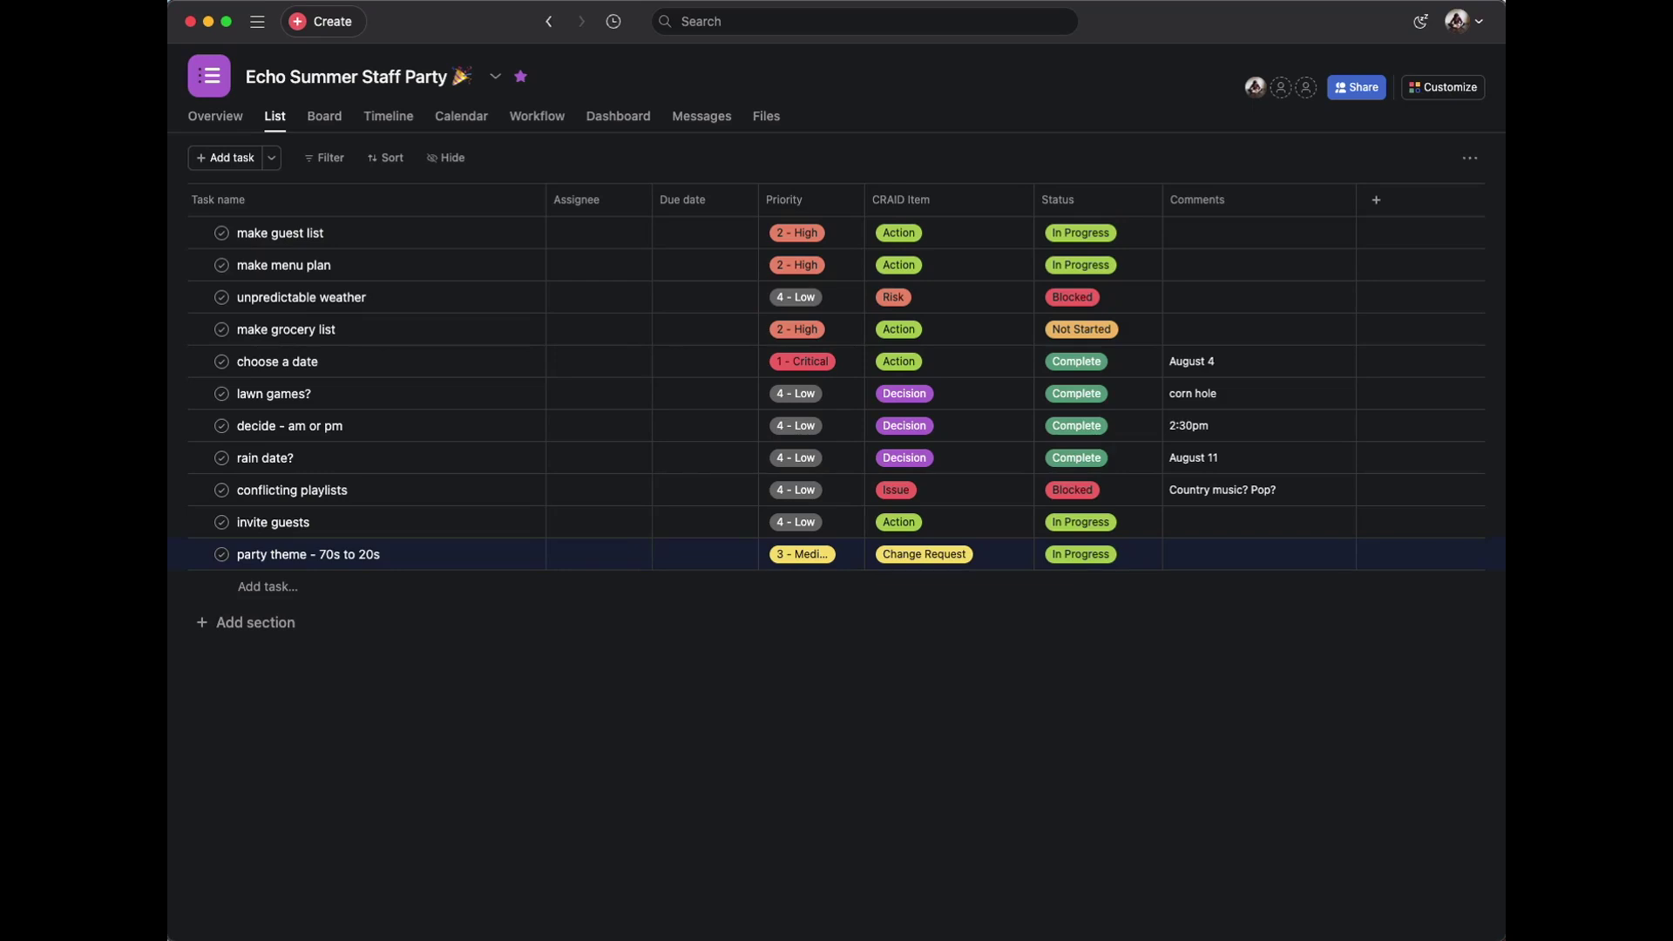
Browse the rule templates in the project's customization options and start a custom rule
left_click(1426, 96)
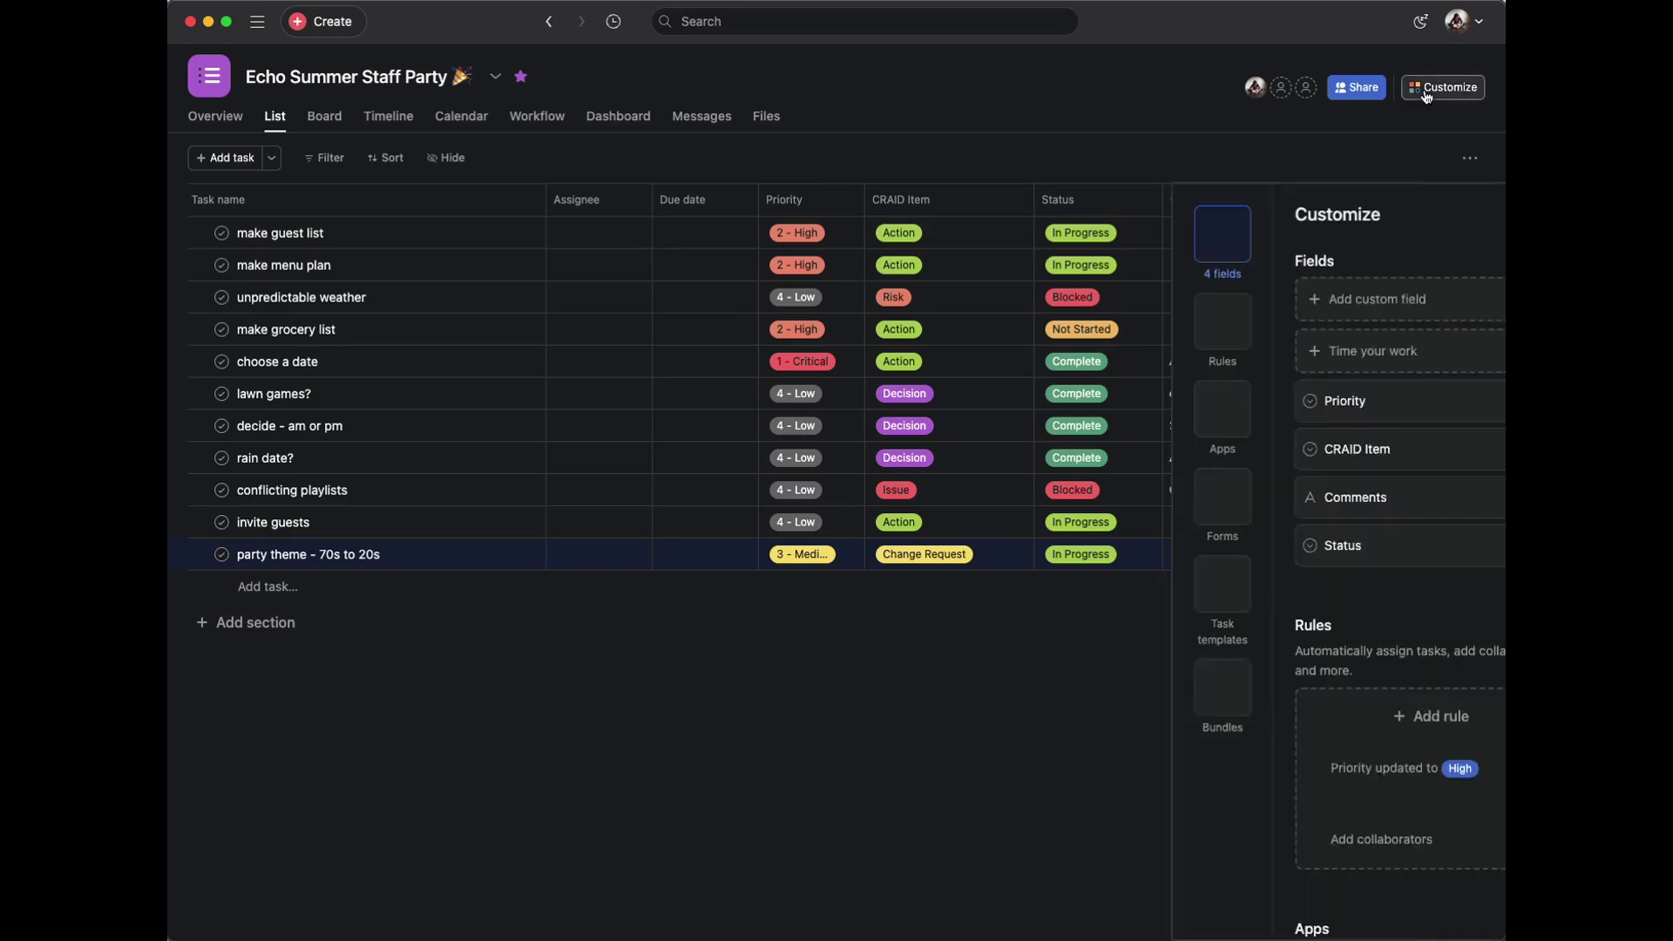
left_click(1130, 324)
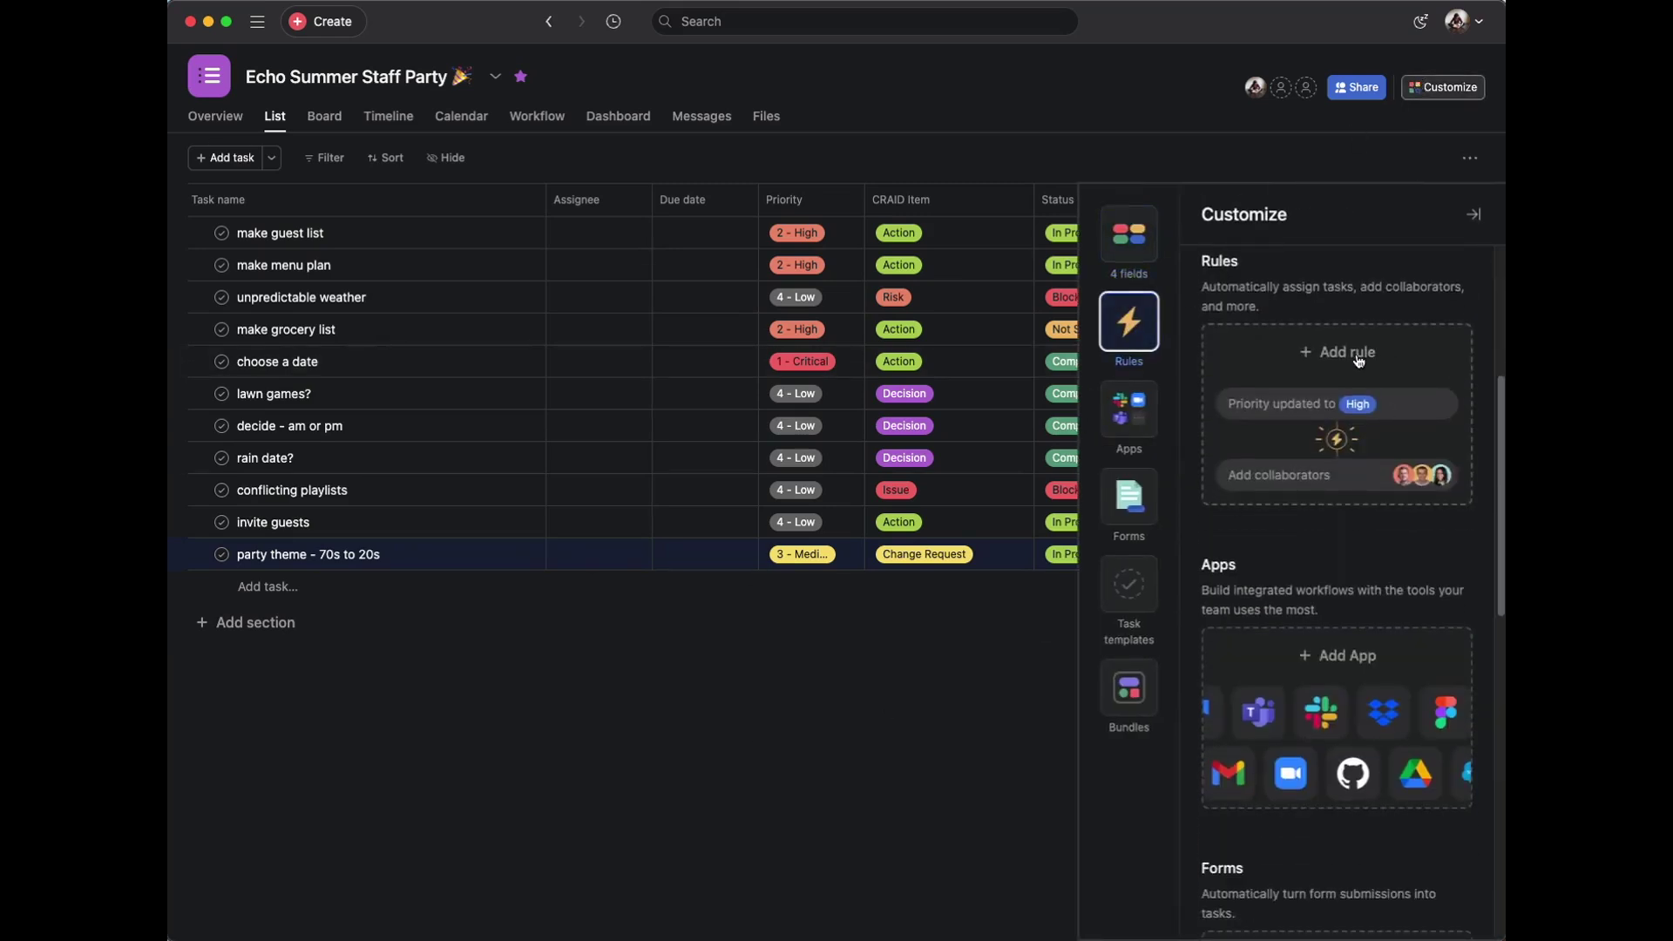
left_click(1358, 361)
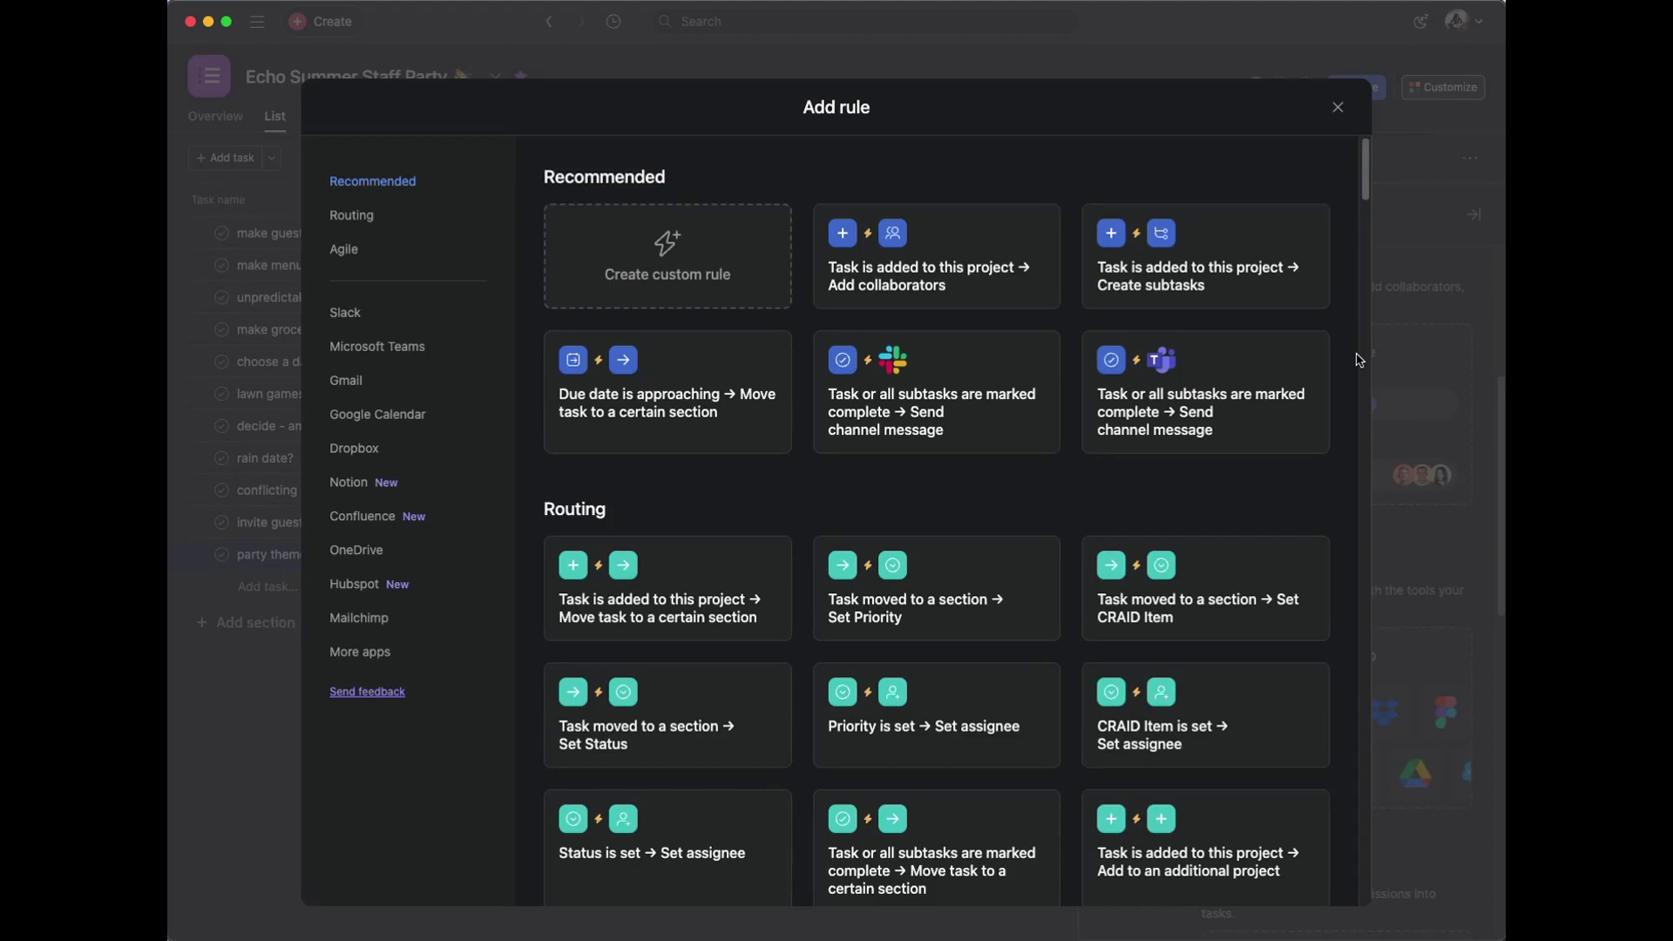
scroll(1080, 297, "down", 1)
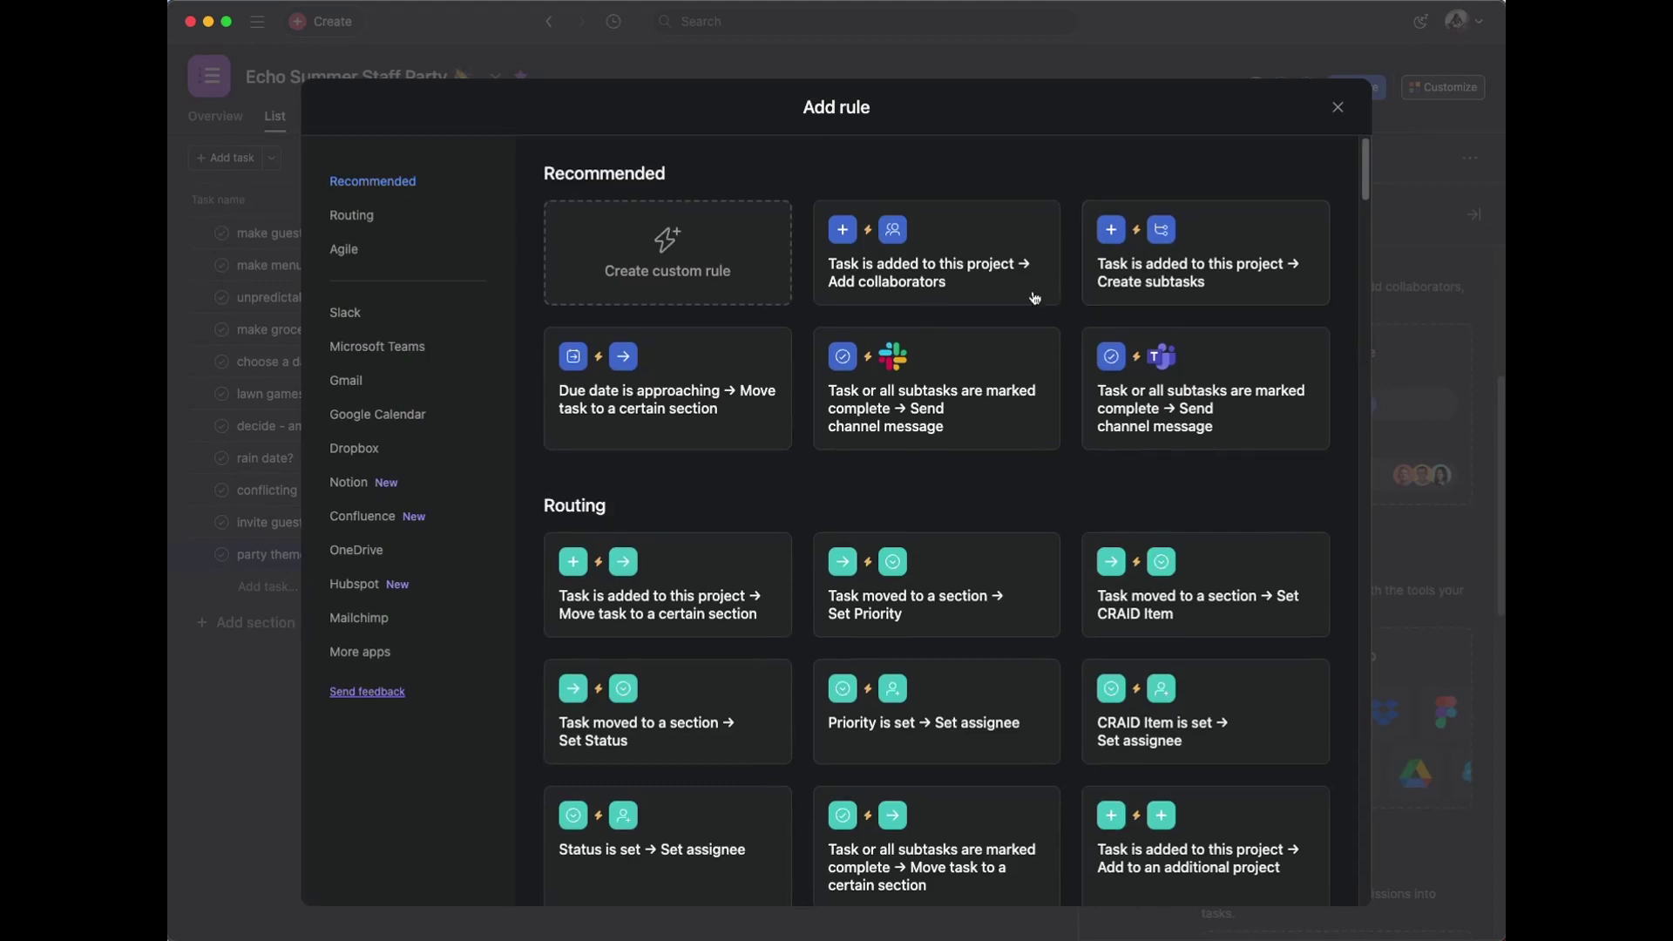
scroll(1034, 500, "down", 10)
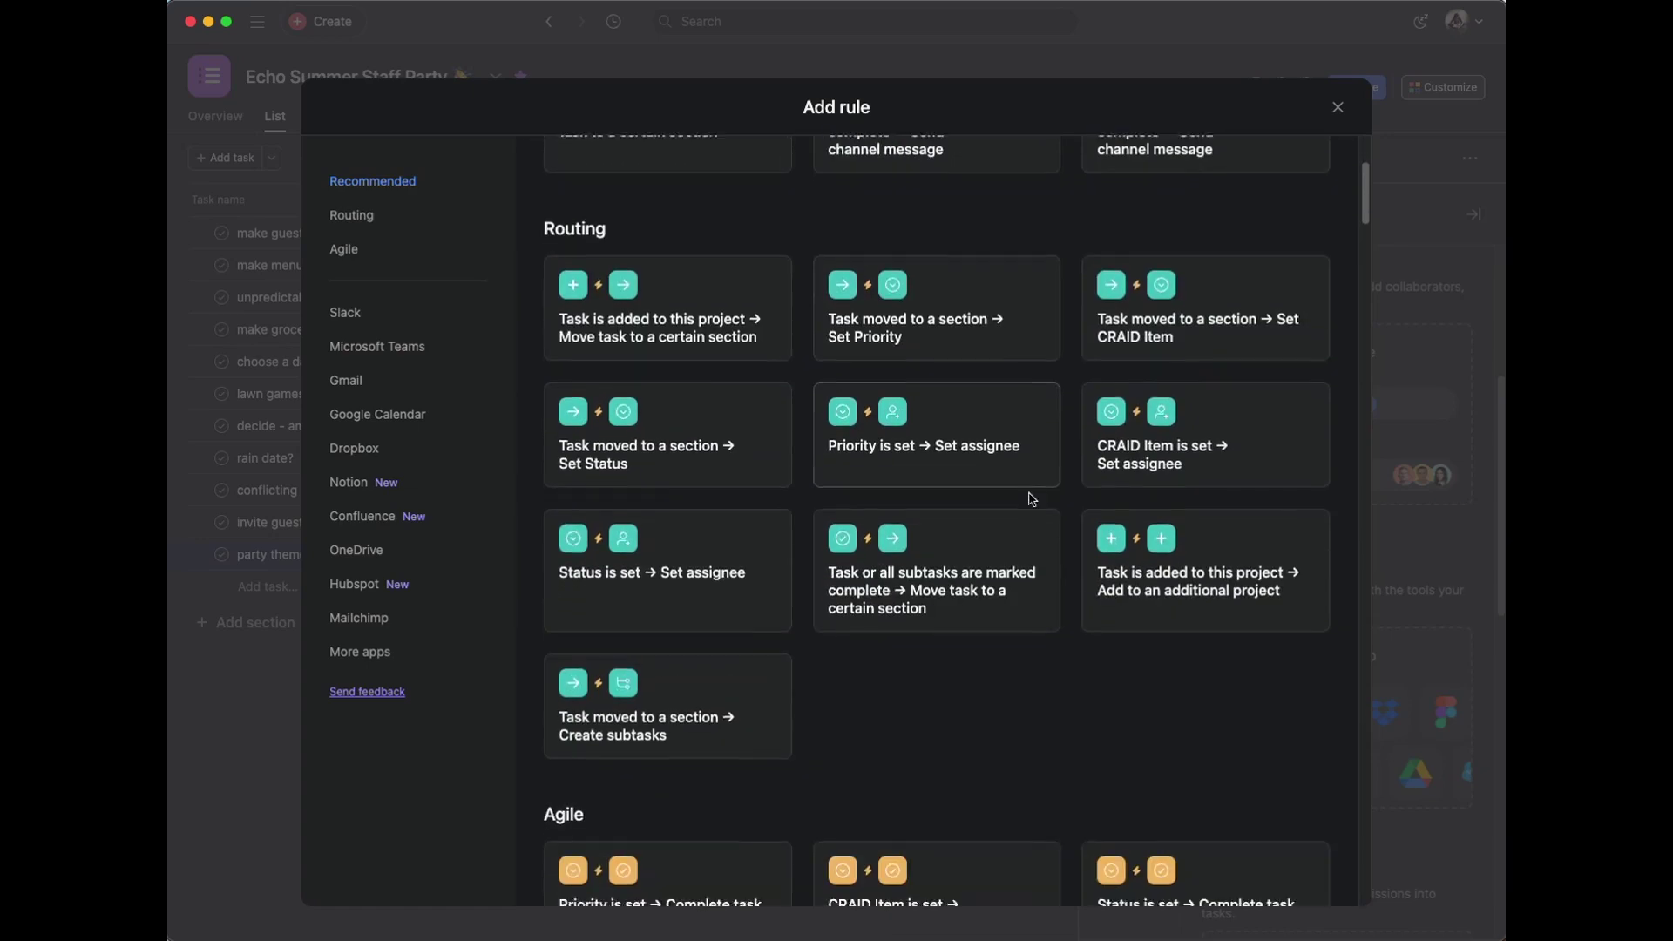
scroll(1022, 497, "down", 3)
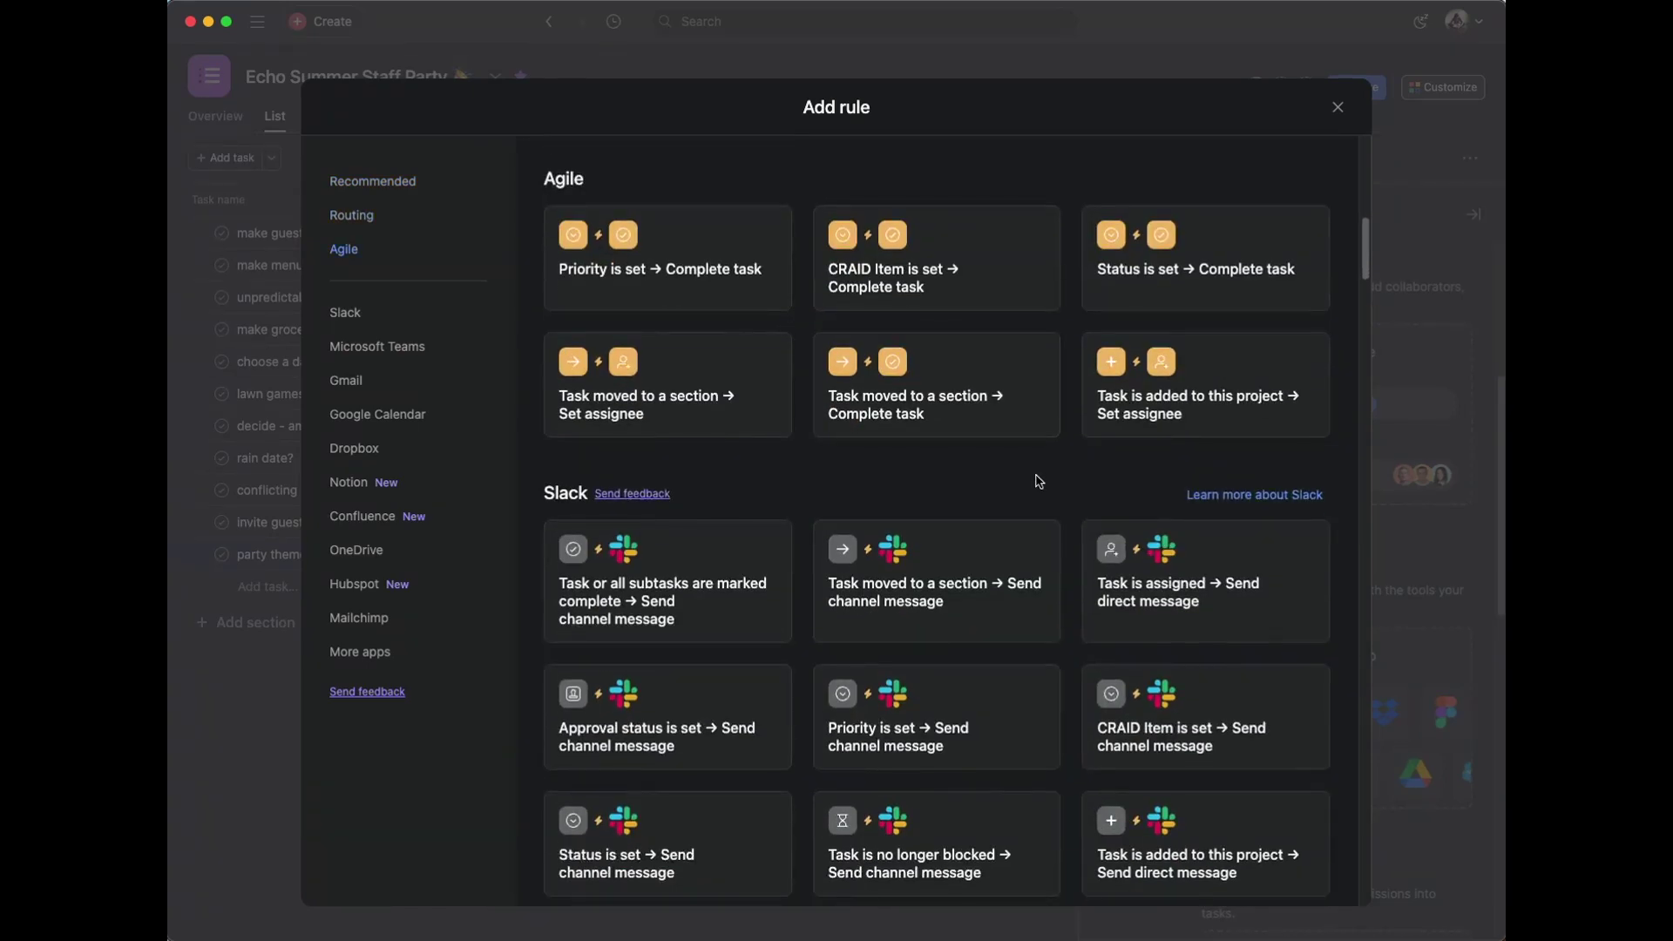
scroll(1002, 468, "down", 3)
scroll(989, 462, "up", 10)
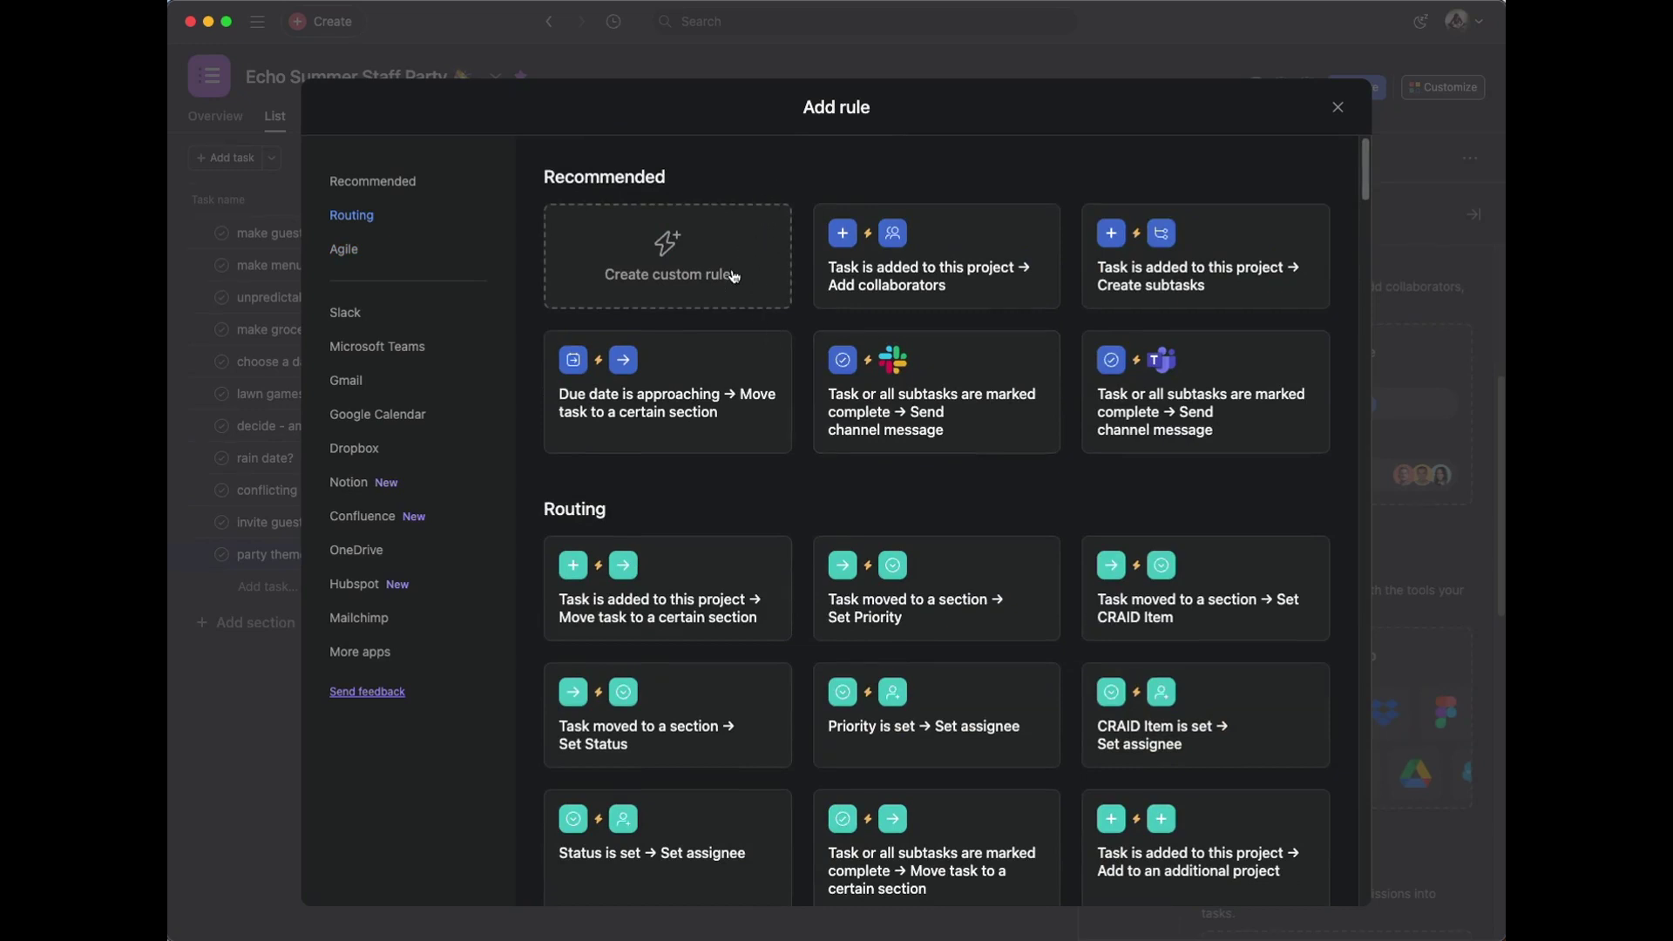
left_click(728, 269)
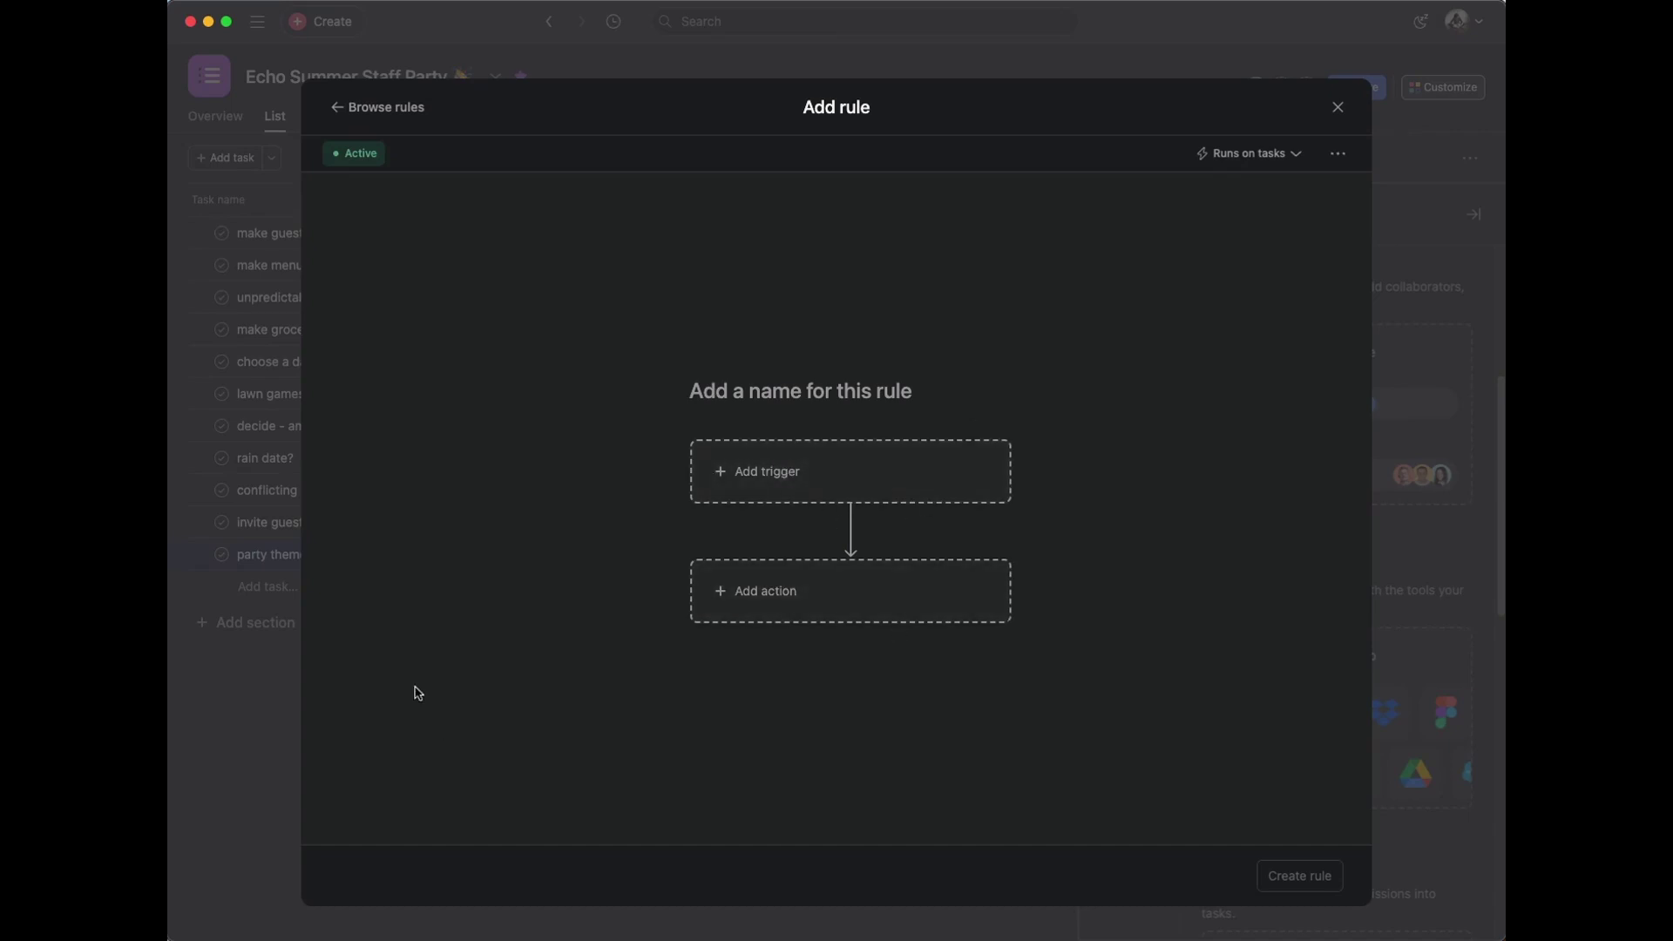
Name the custom rule "Item status >> complete" and open its trigger choices
left_click(880, 384)
type("Item complete")
key("alt+Left")
type("status >>")
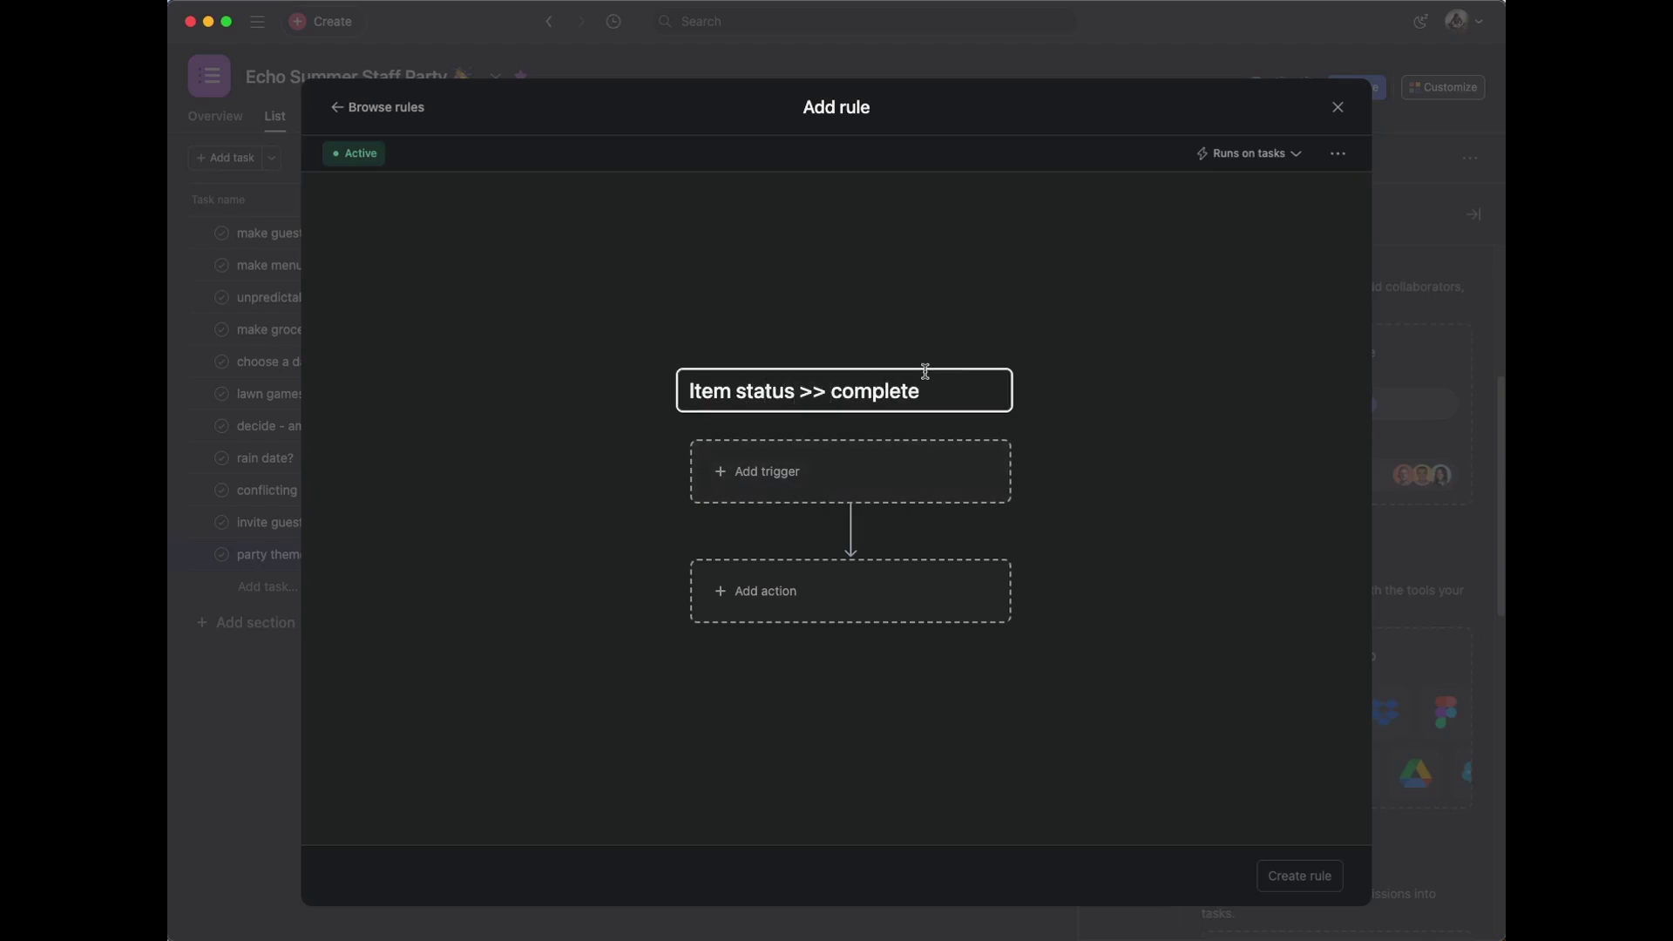
left_click(913, 343)
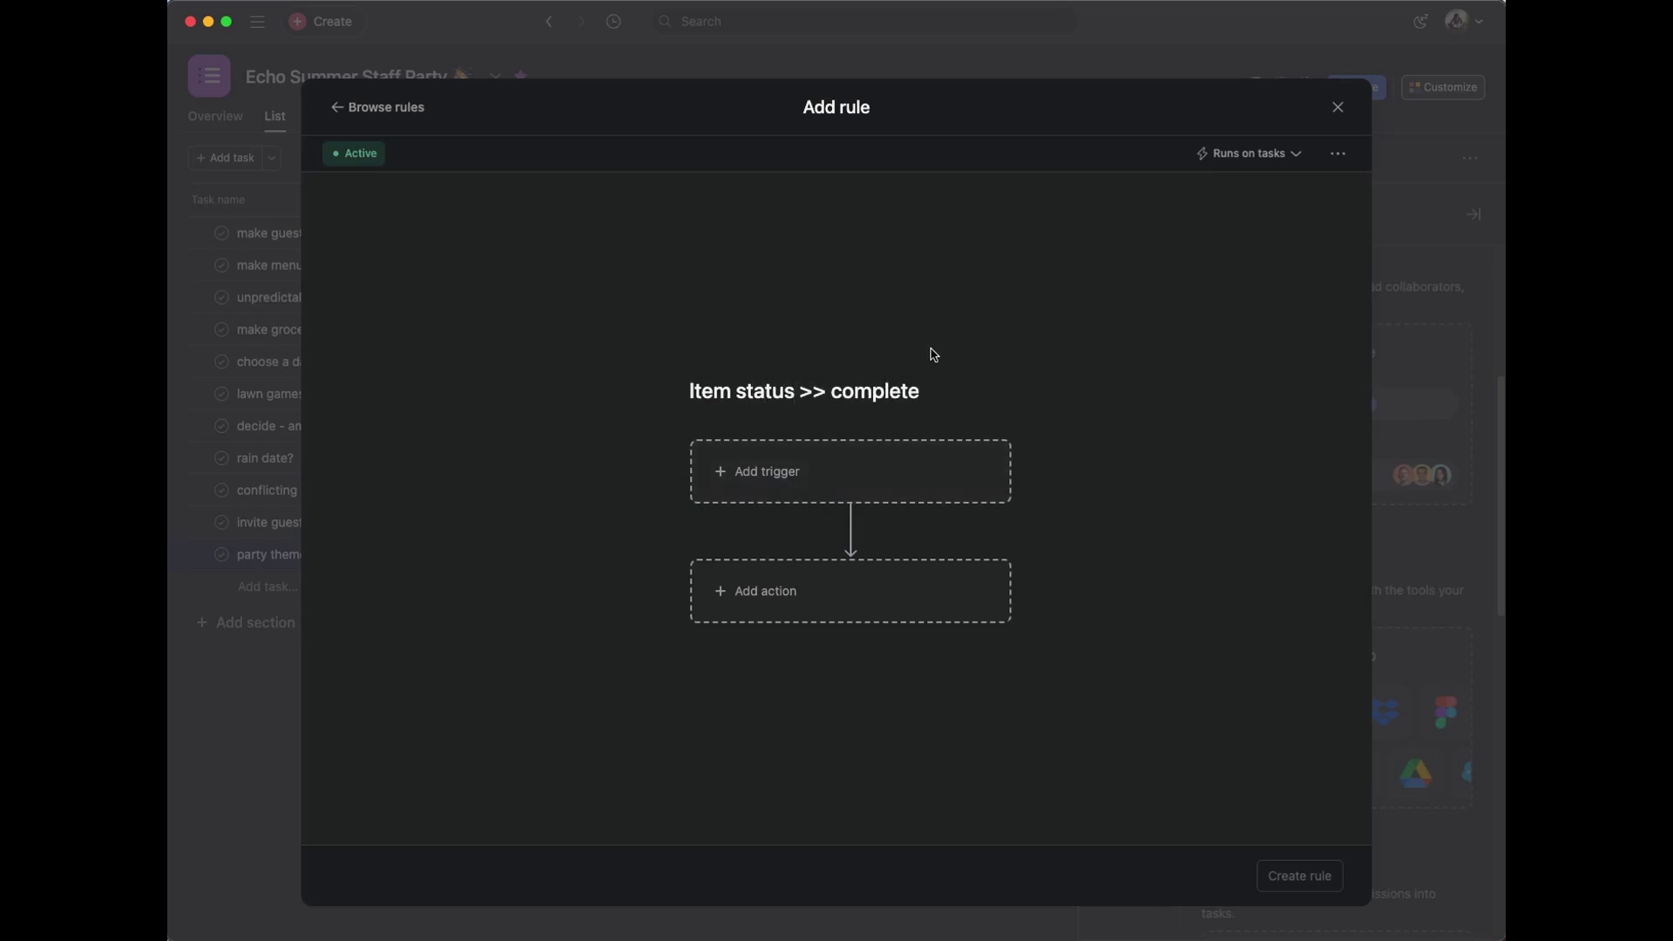
left_click(884, 494)
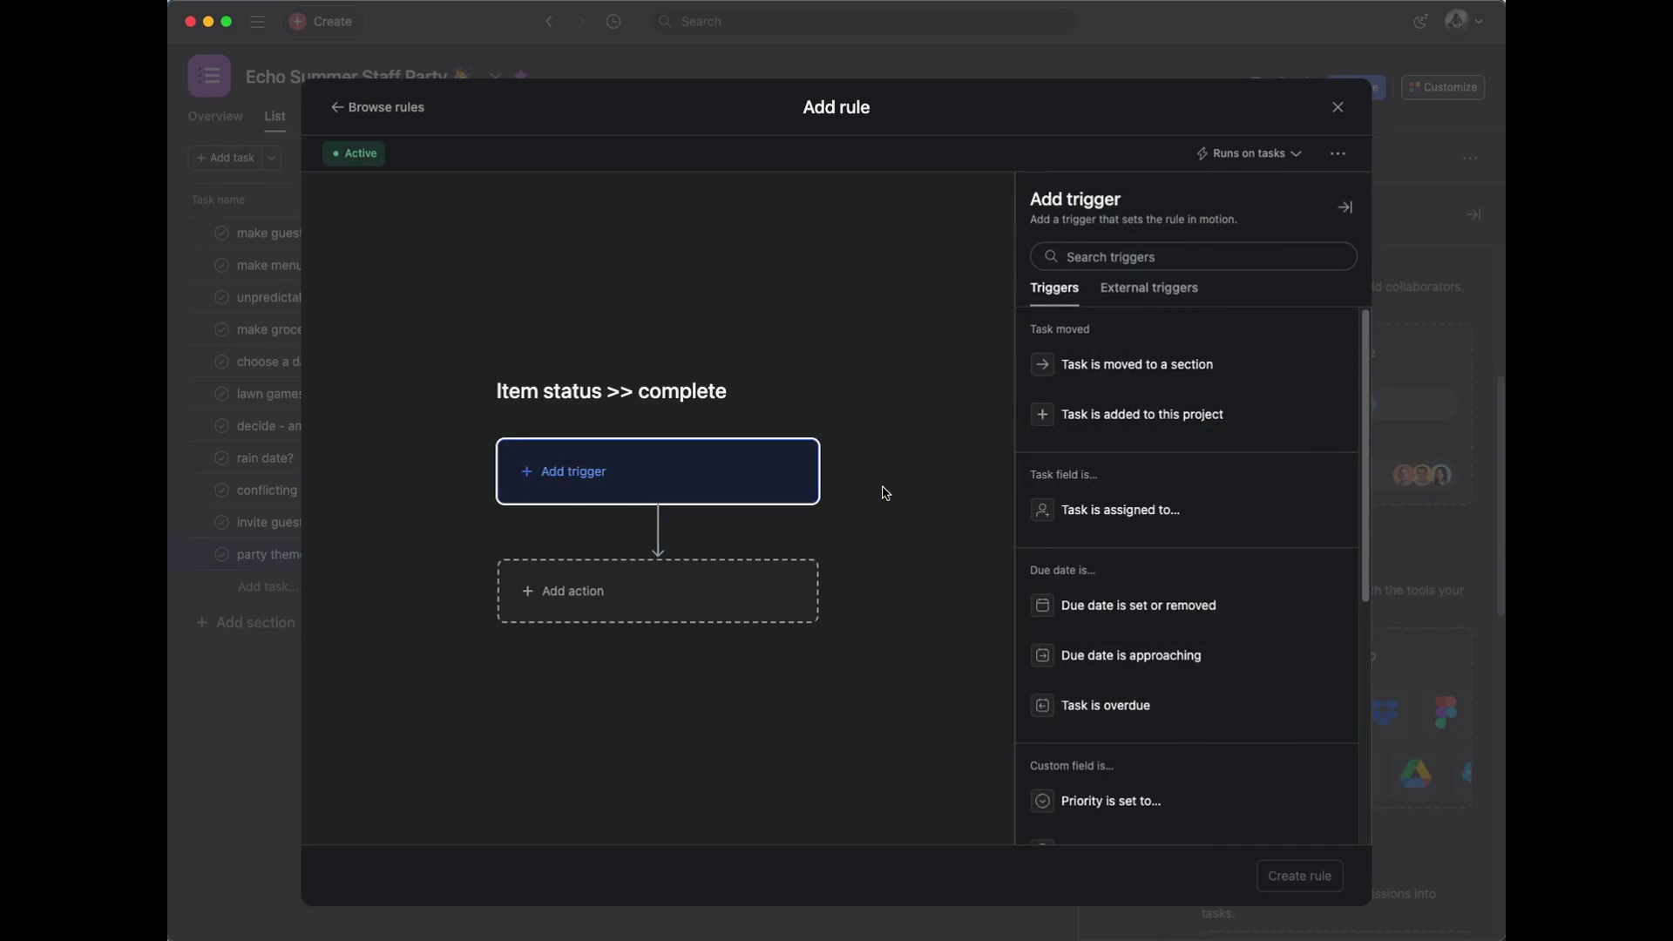
Leave the rule builder, mark the "party theme - 70s to 20s" task complete, and revert it to incomplete
left_click(1338, 107)
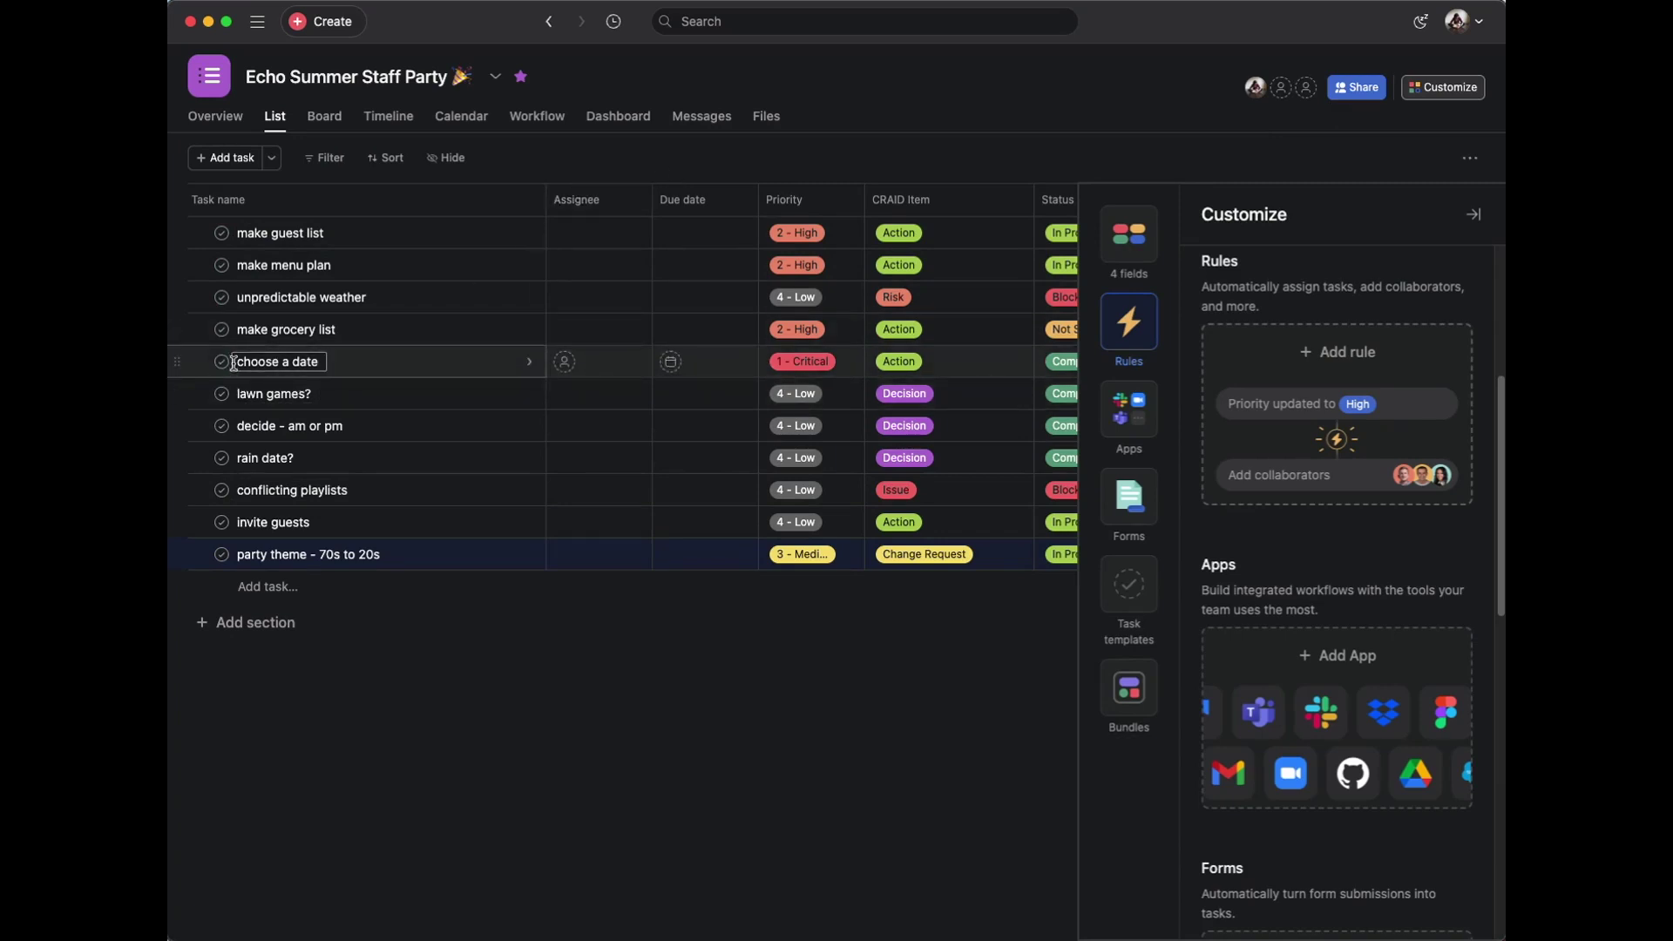
left_click(222, 555)
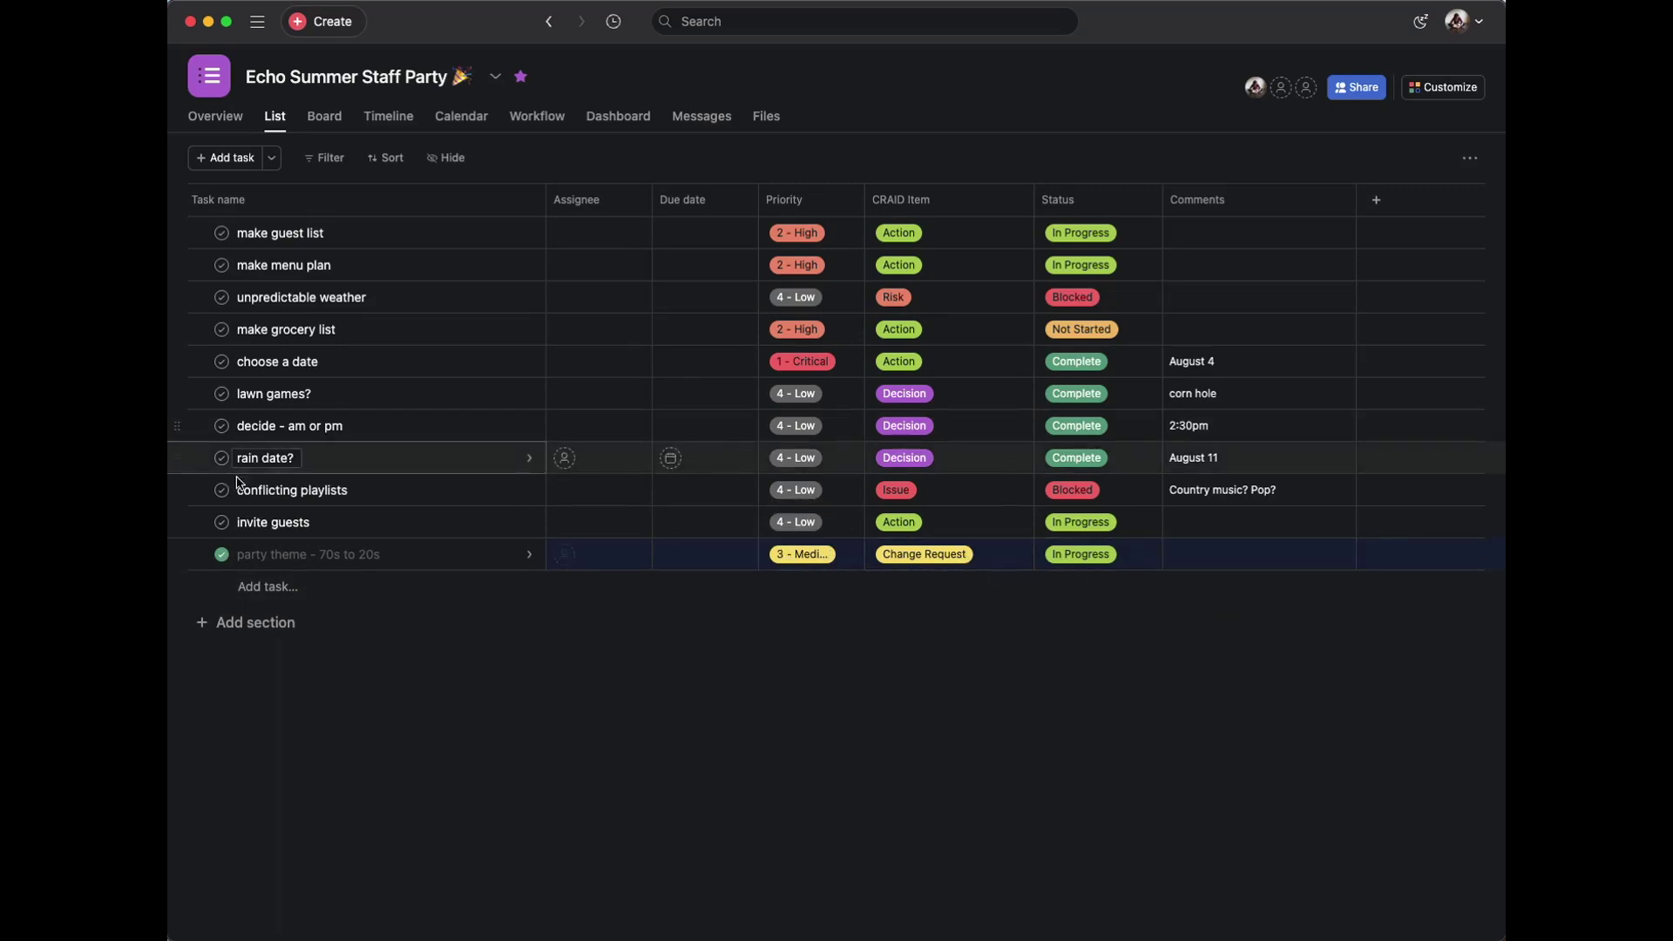
left_click(221, 555)
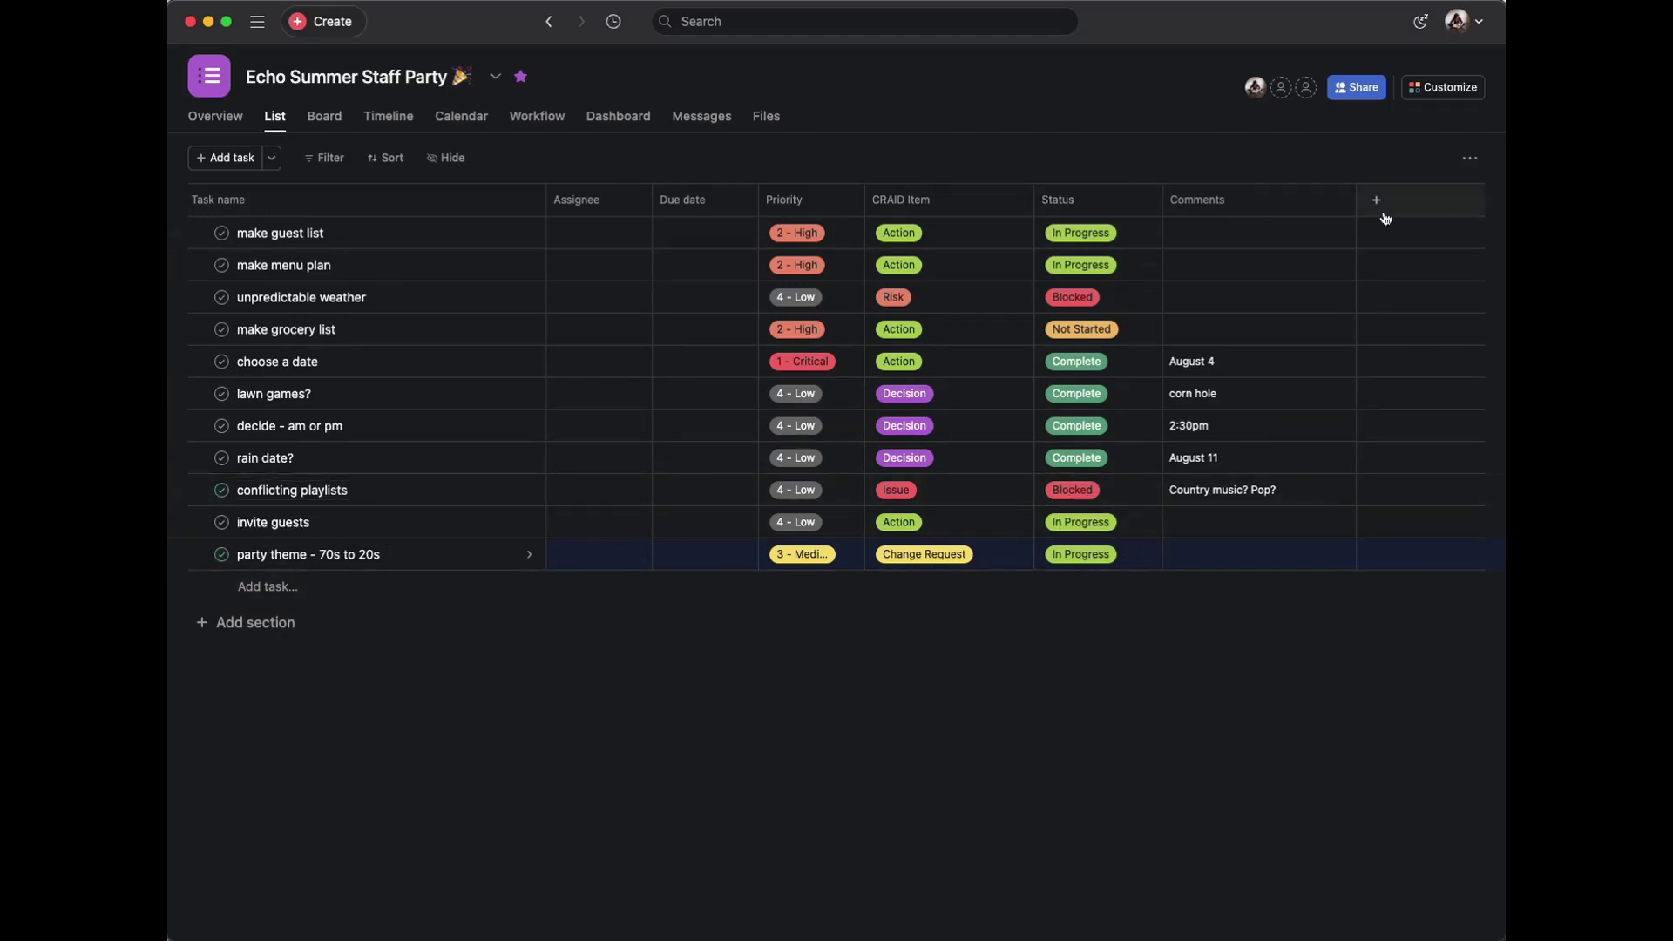
Return to the "Item status >> complete" rule and set its trigger to a task being marked as Complete
left_click(1432, 88)
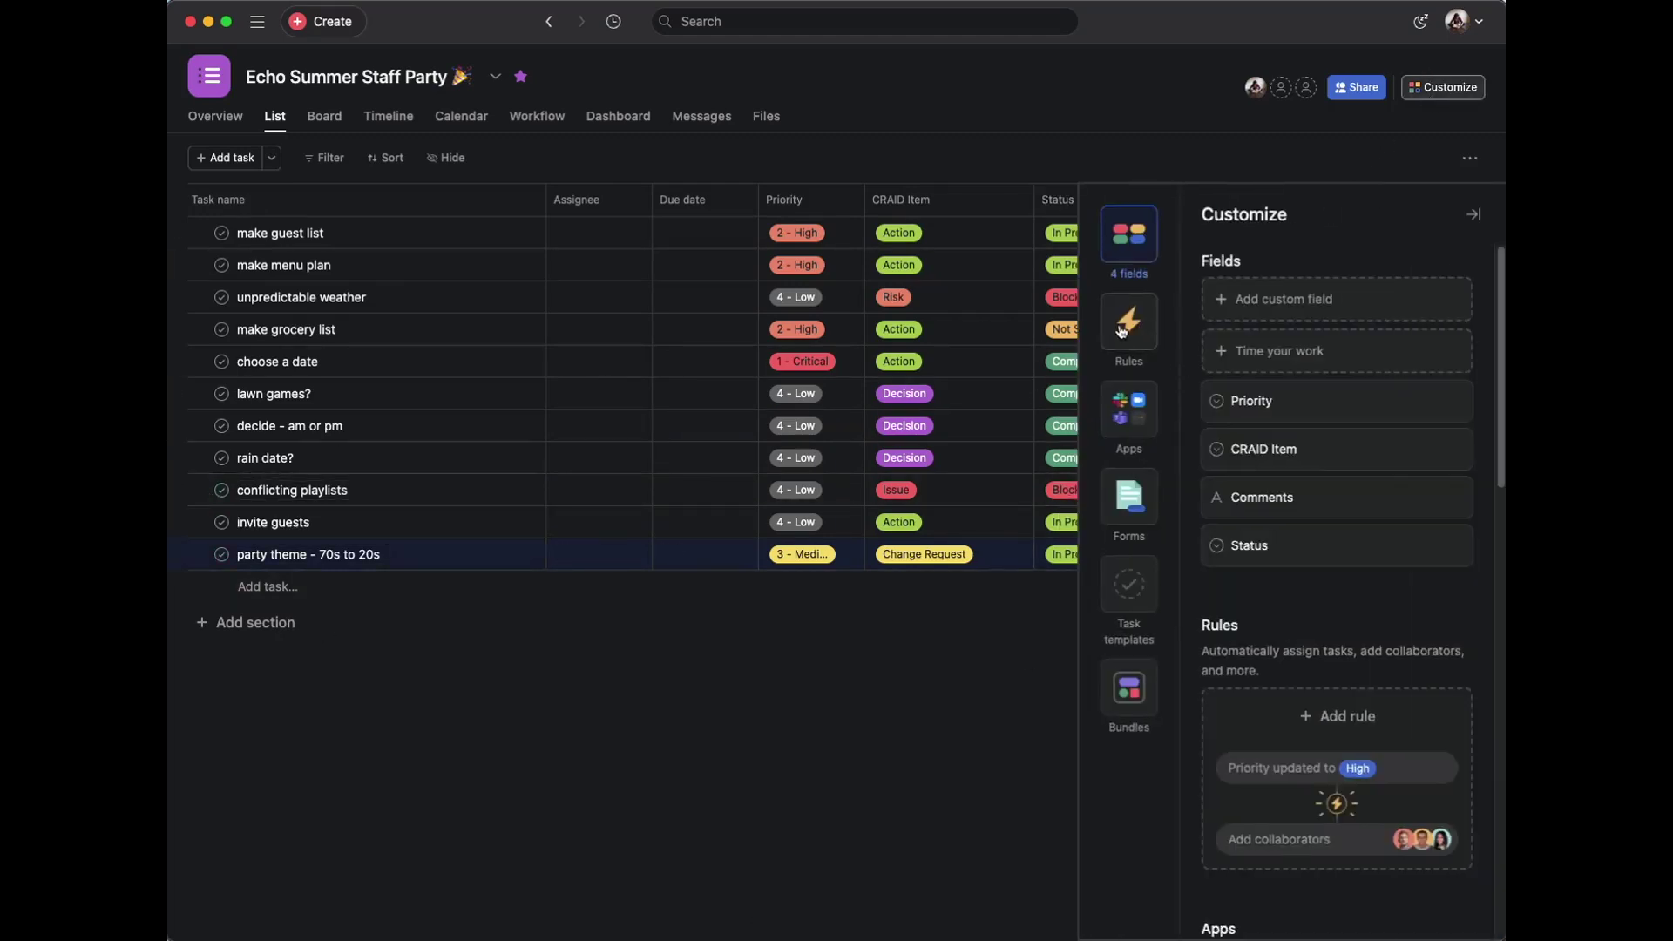
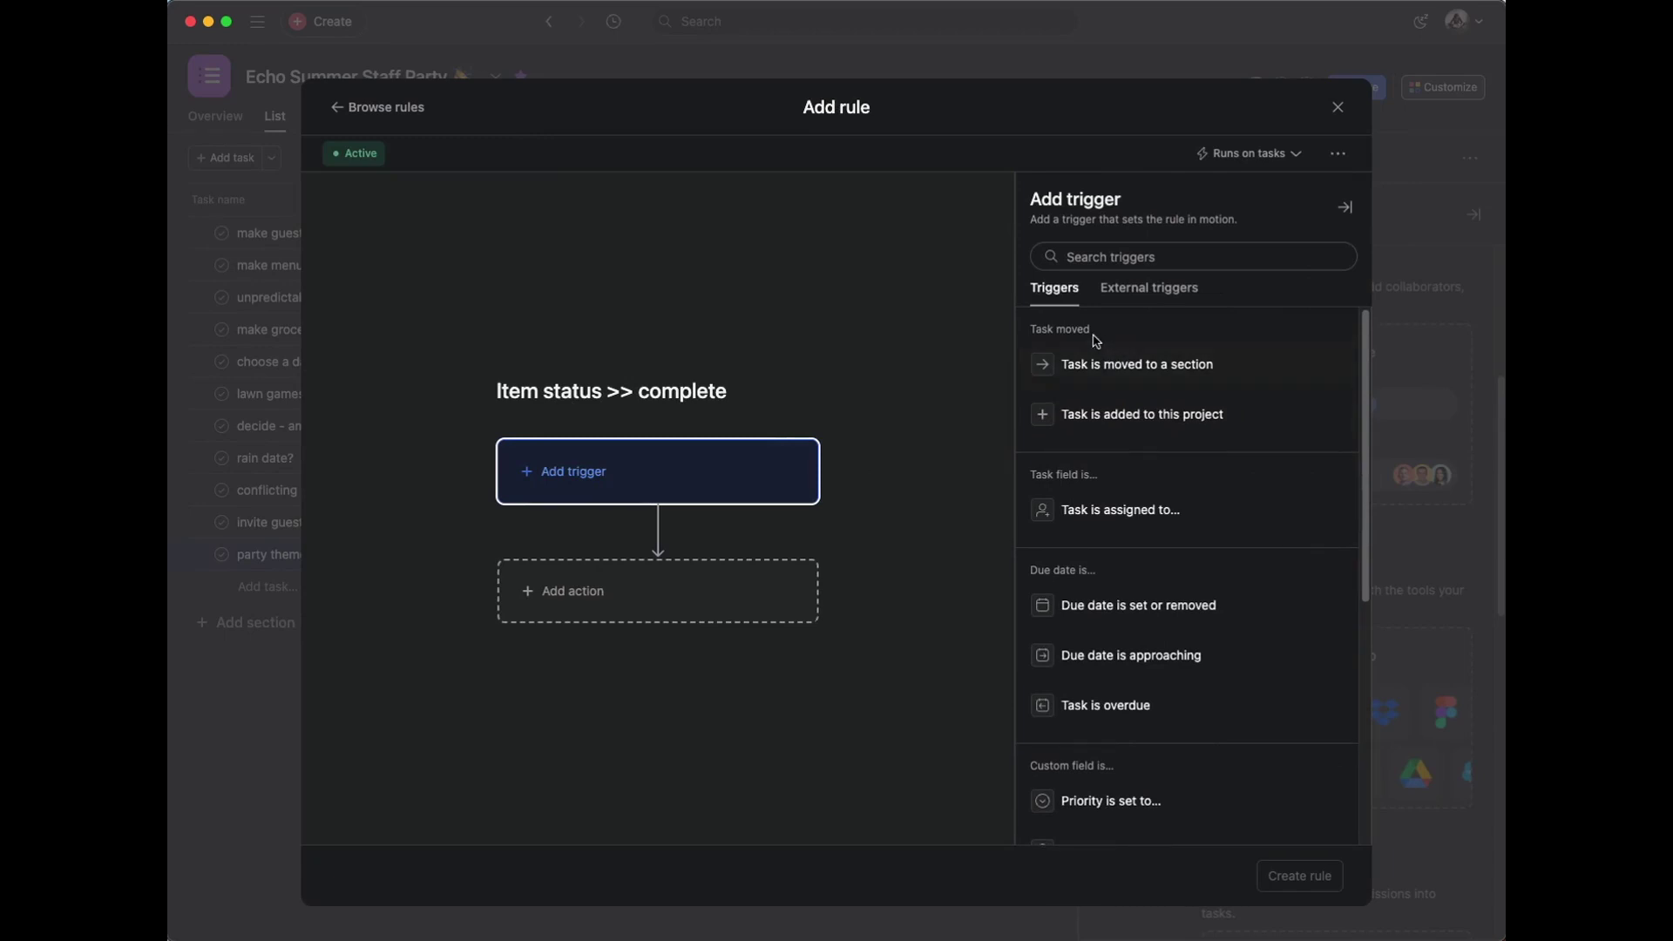
scroll(1161, 447, "down", 1)
scroll(1160, 447, "down", 5)
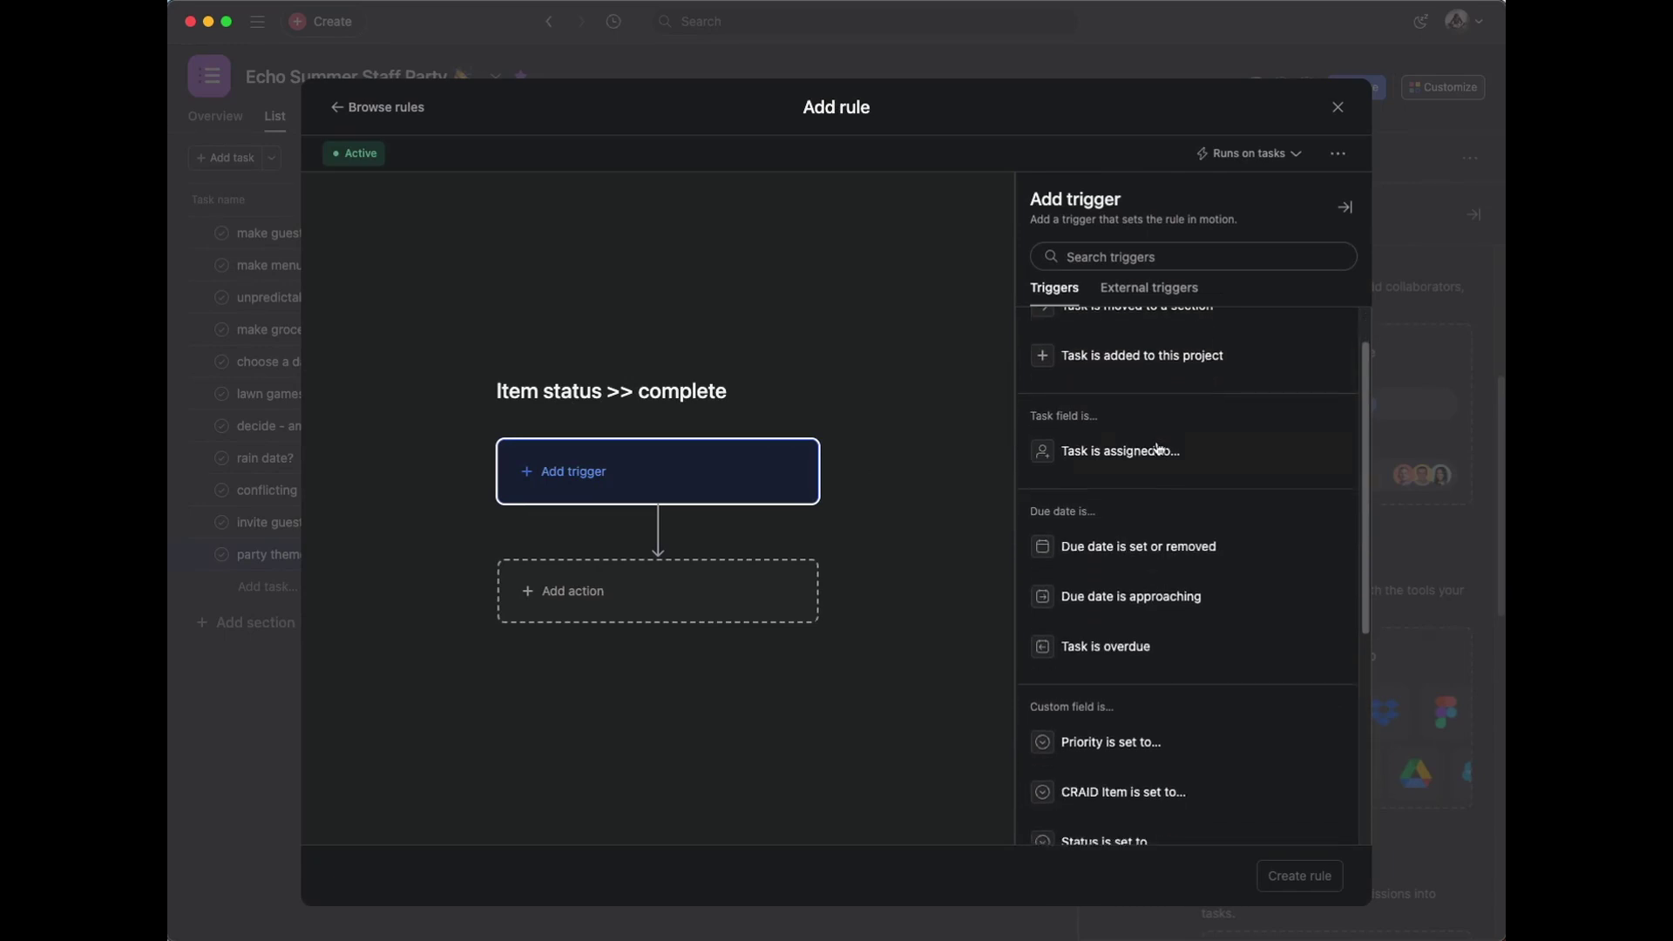
scroll(1157, 450, "down", 1)
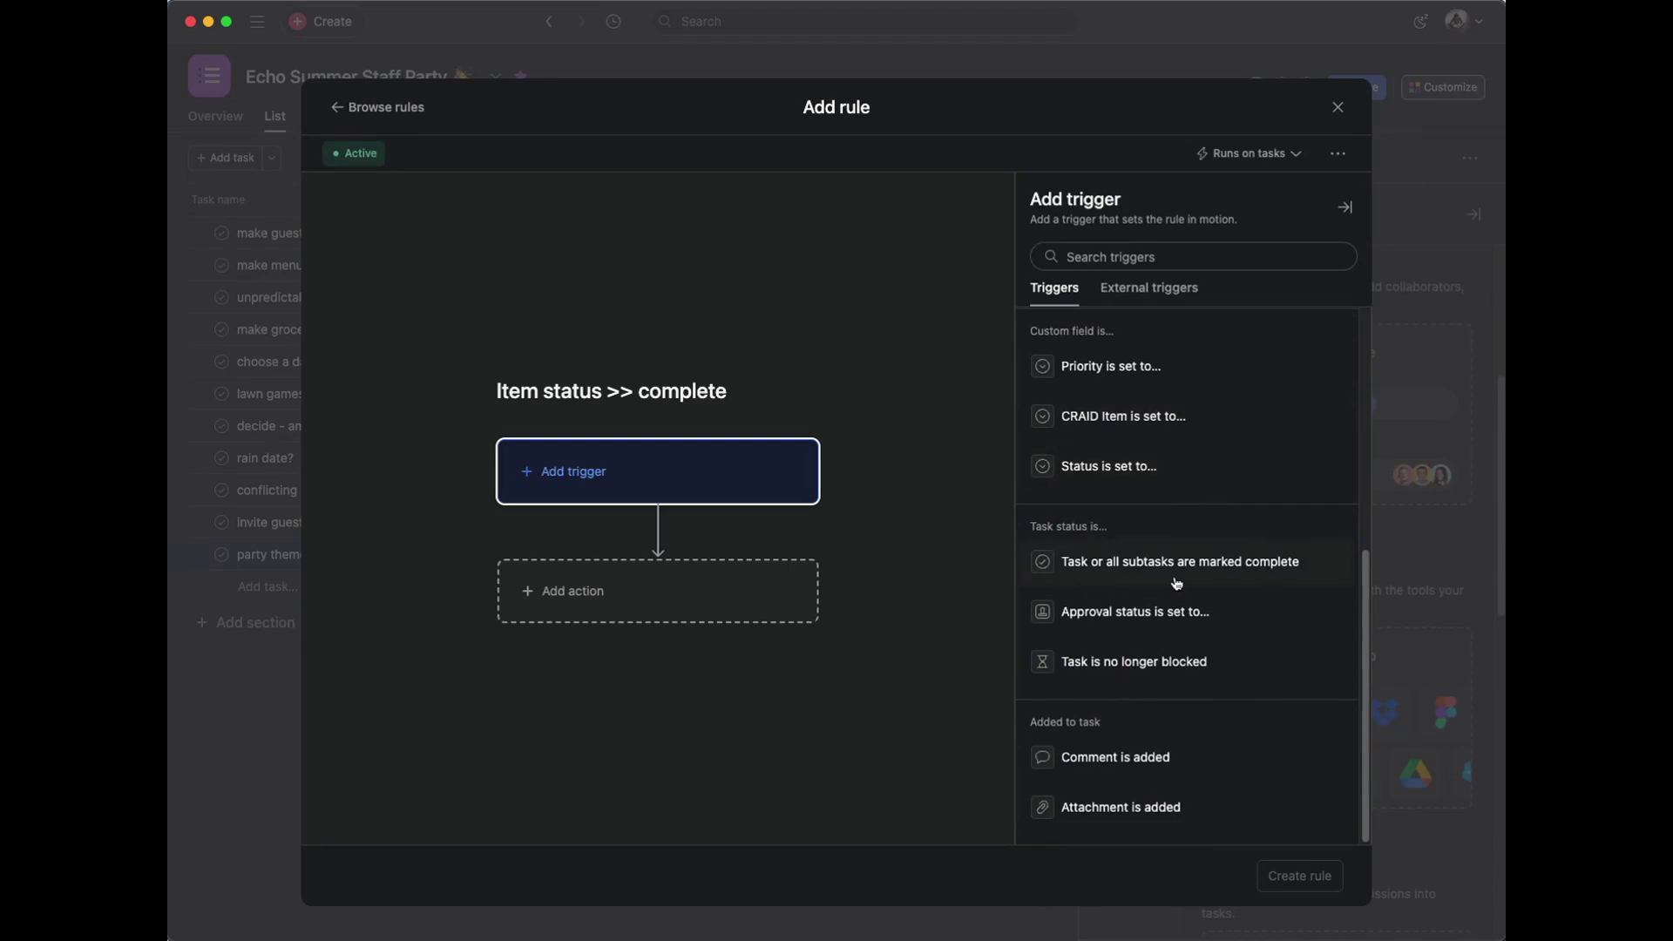
left_click(1082, 563)
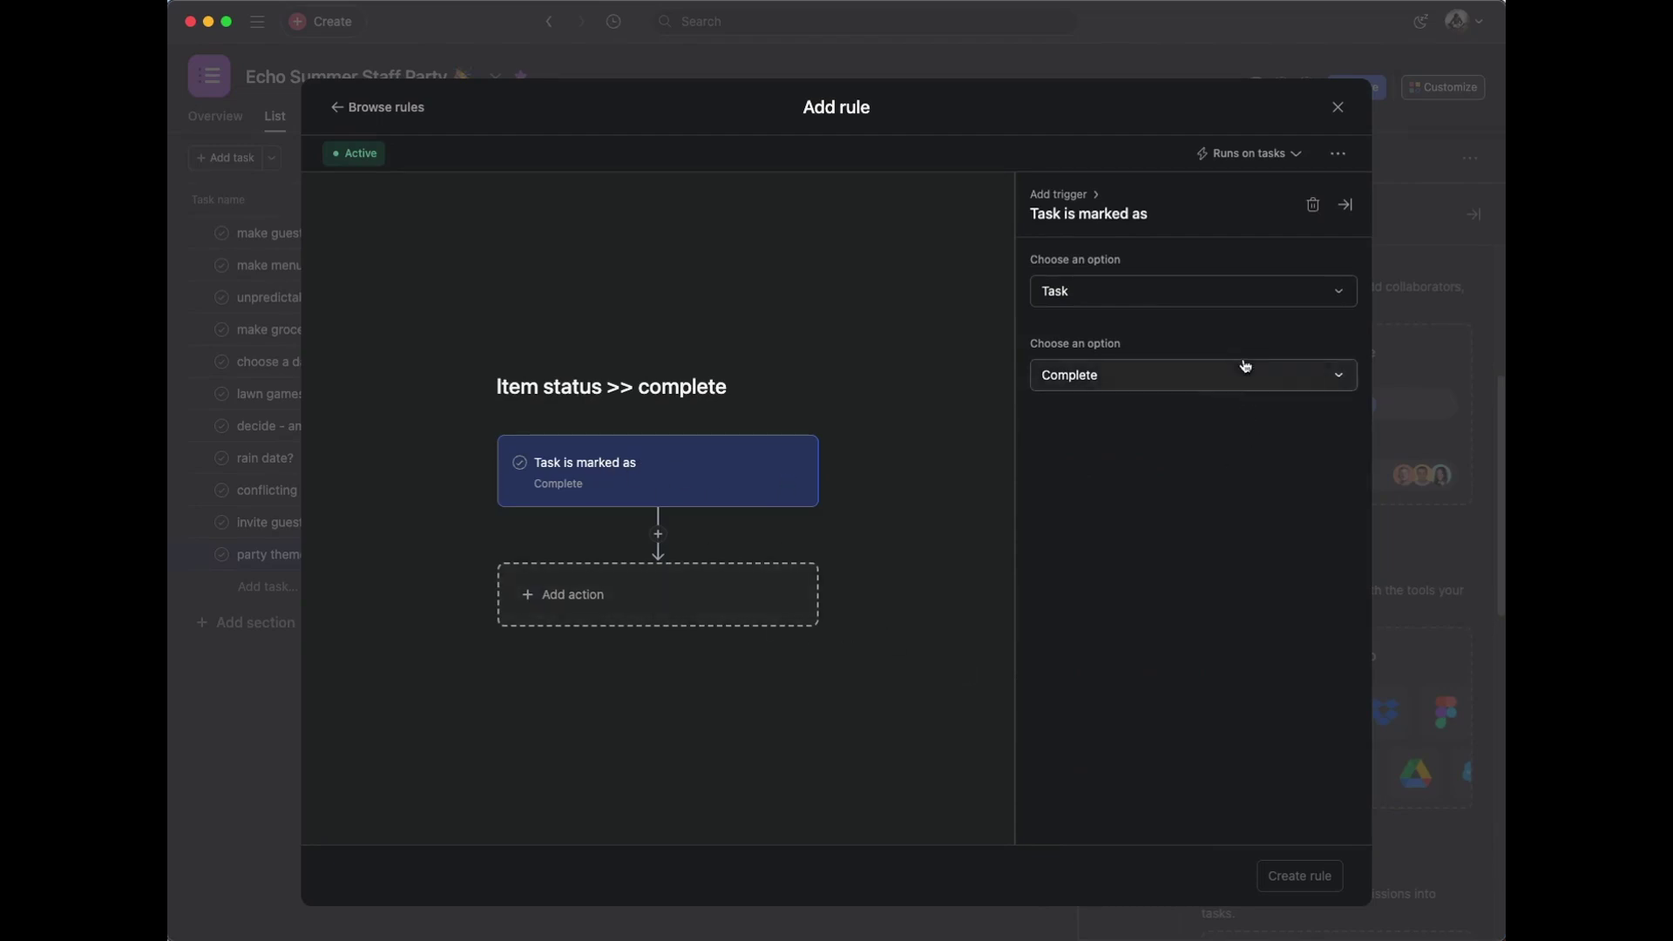
left_click(1220, 382)
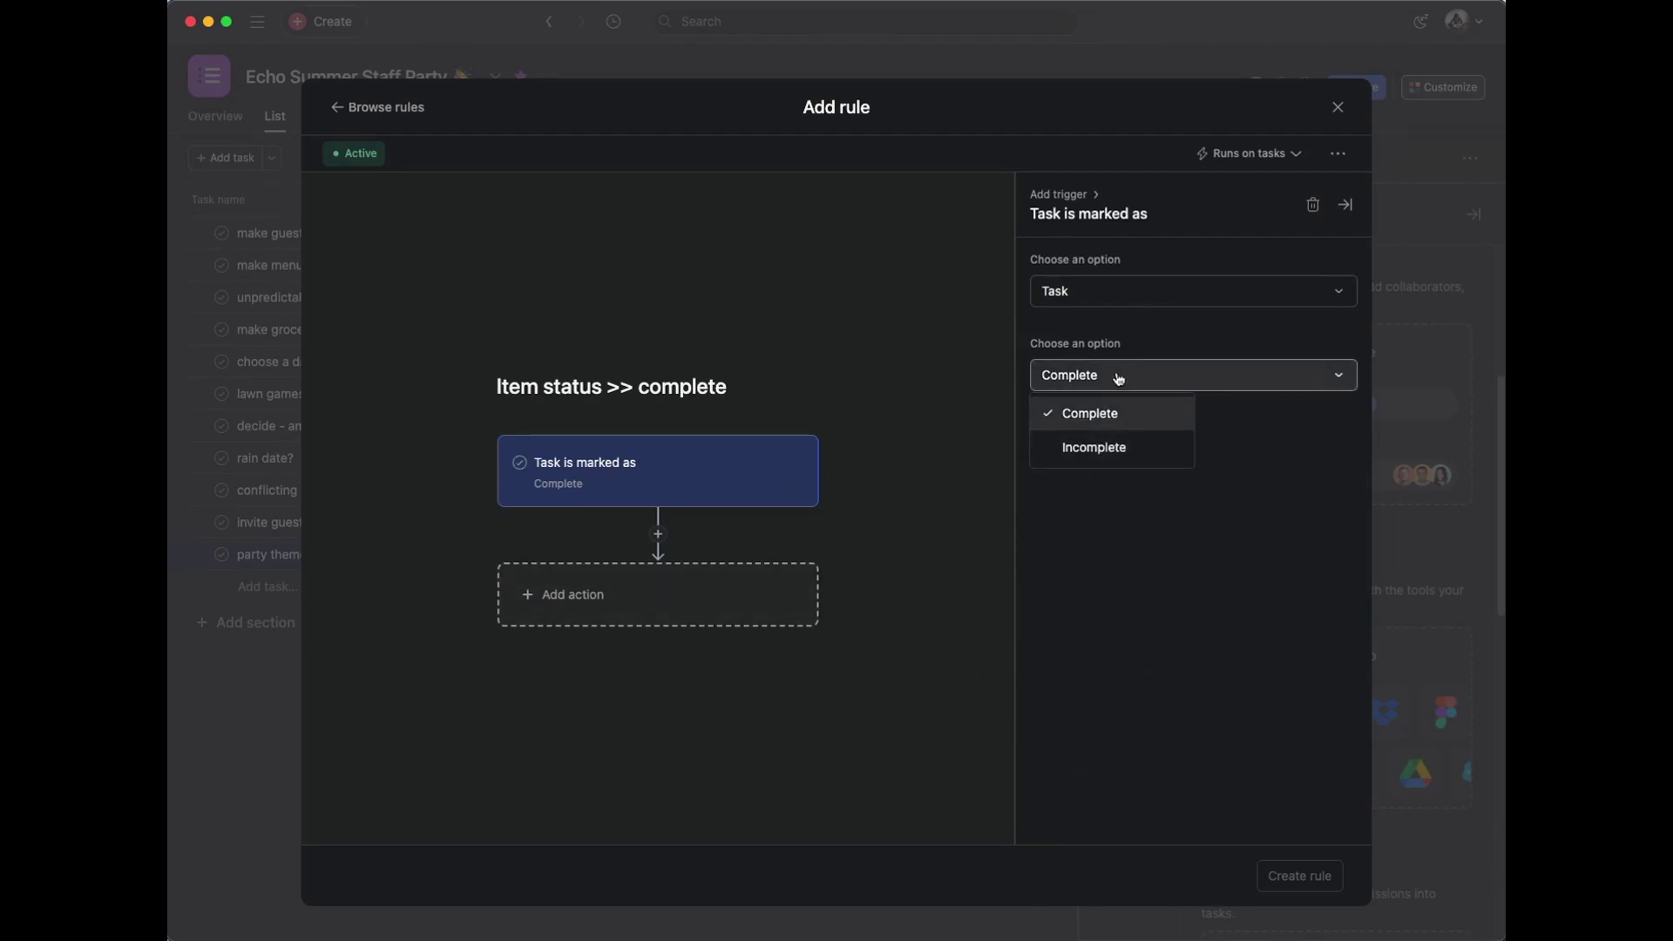
left_click(1123, 411)
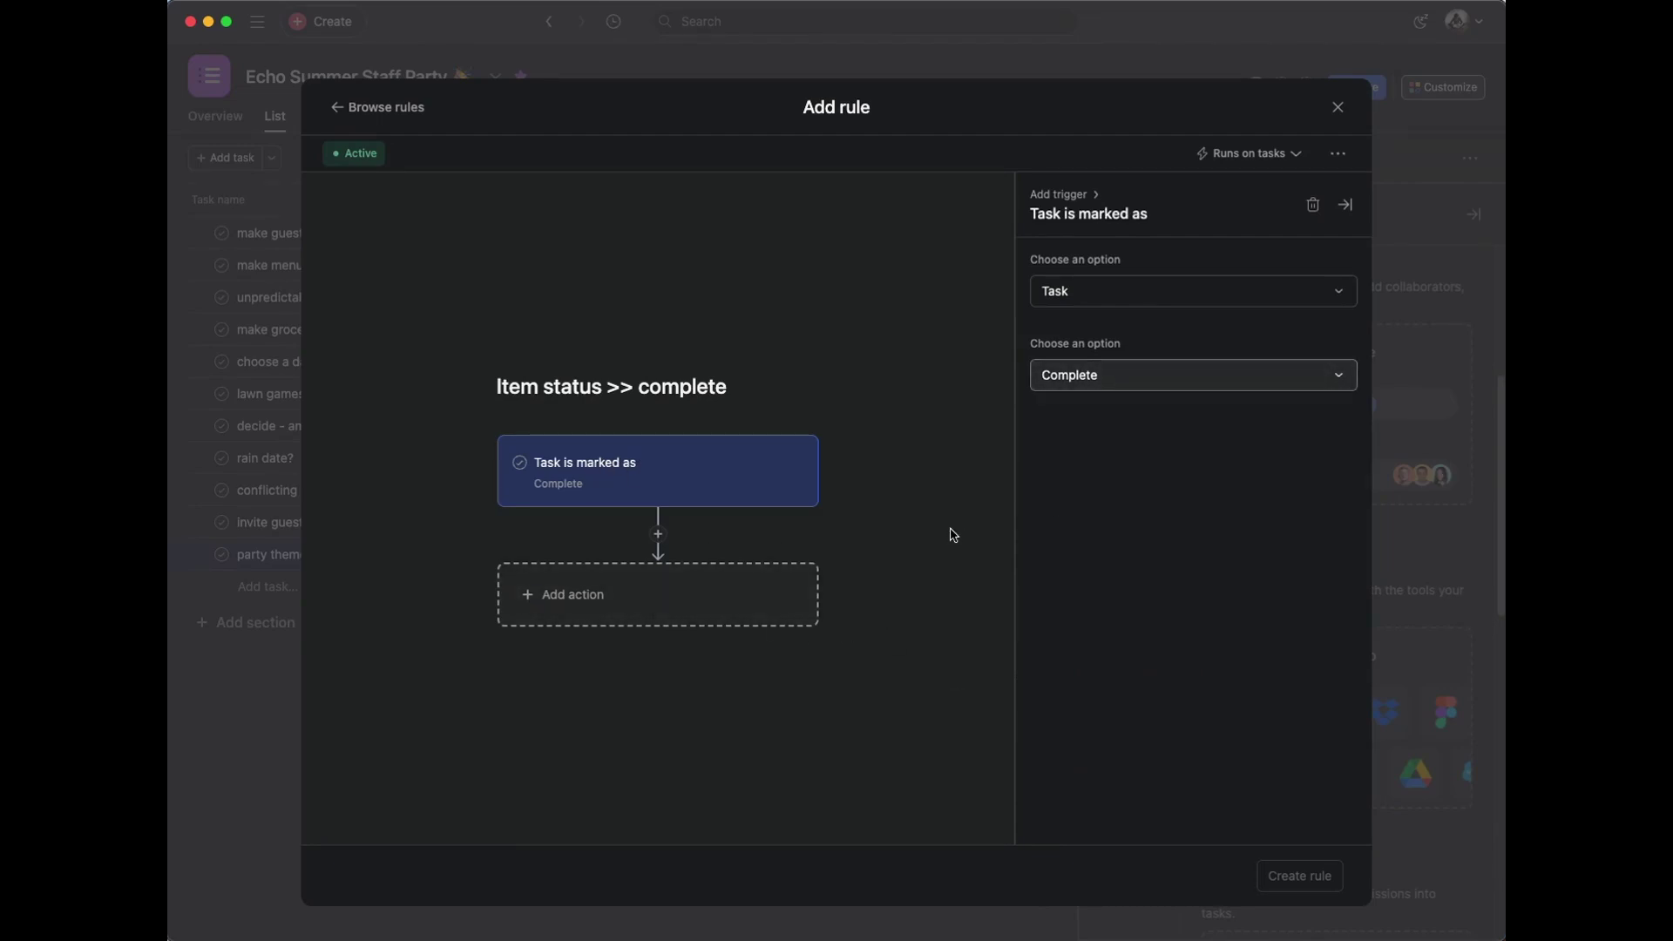
Add an action to the rule that sets the Status field to Complete
left_click(652, 610)
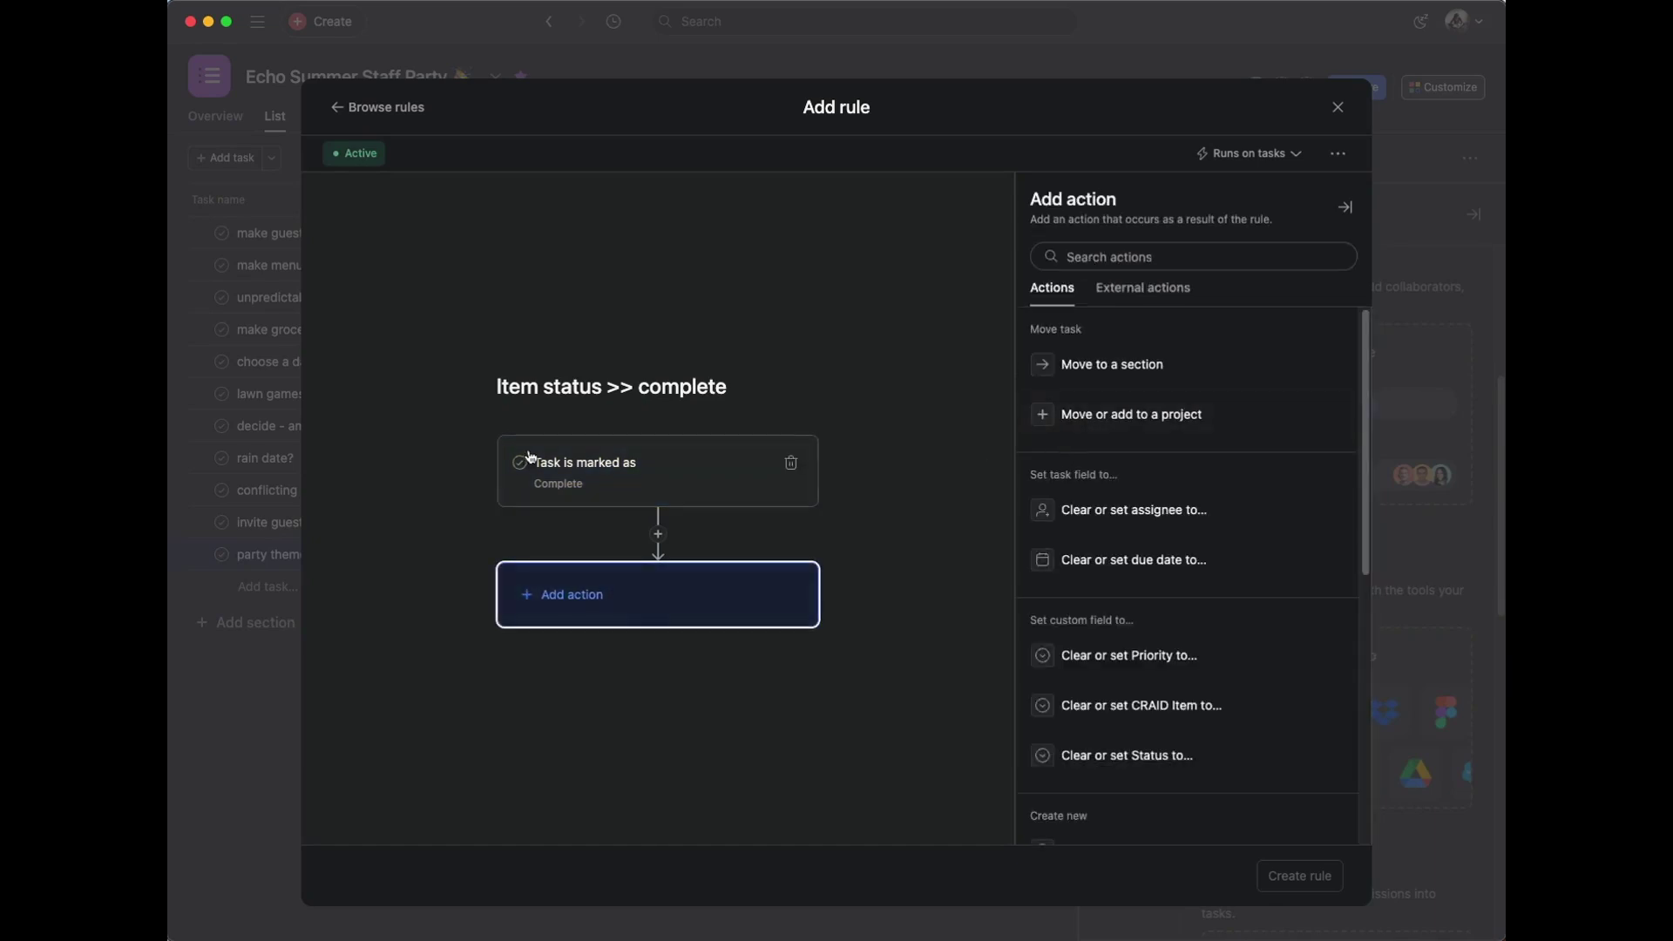
scroll(1206, 529, "down", 1)
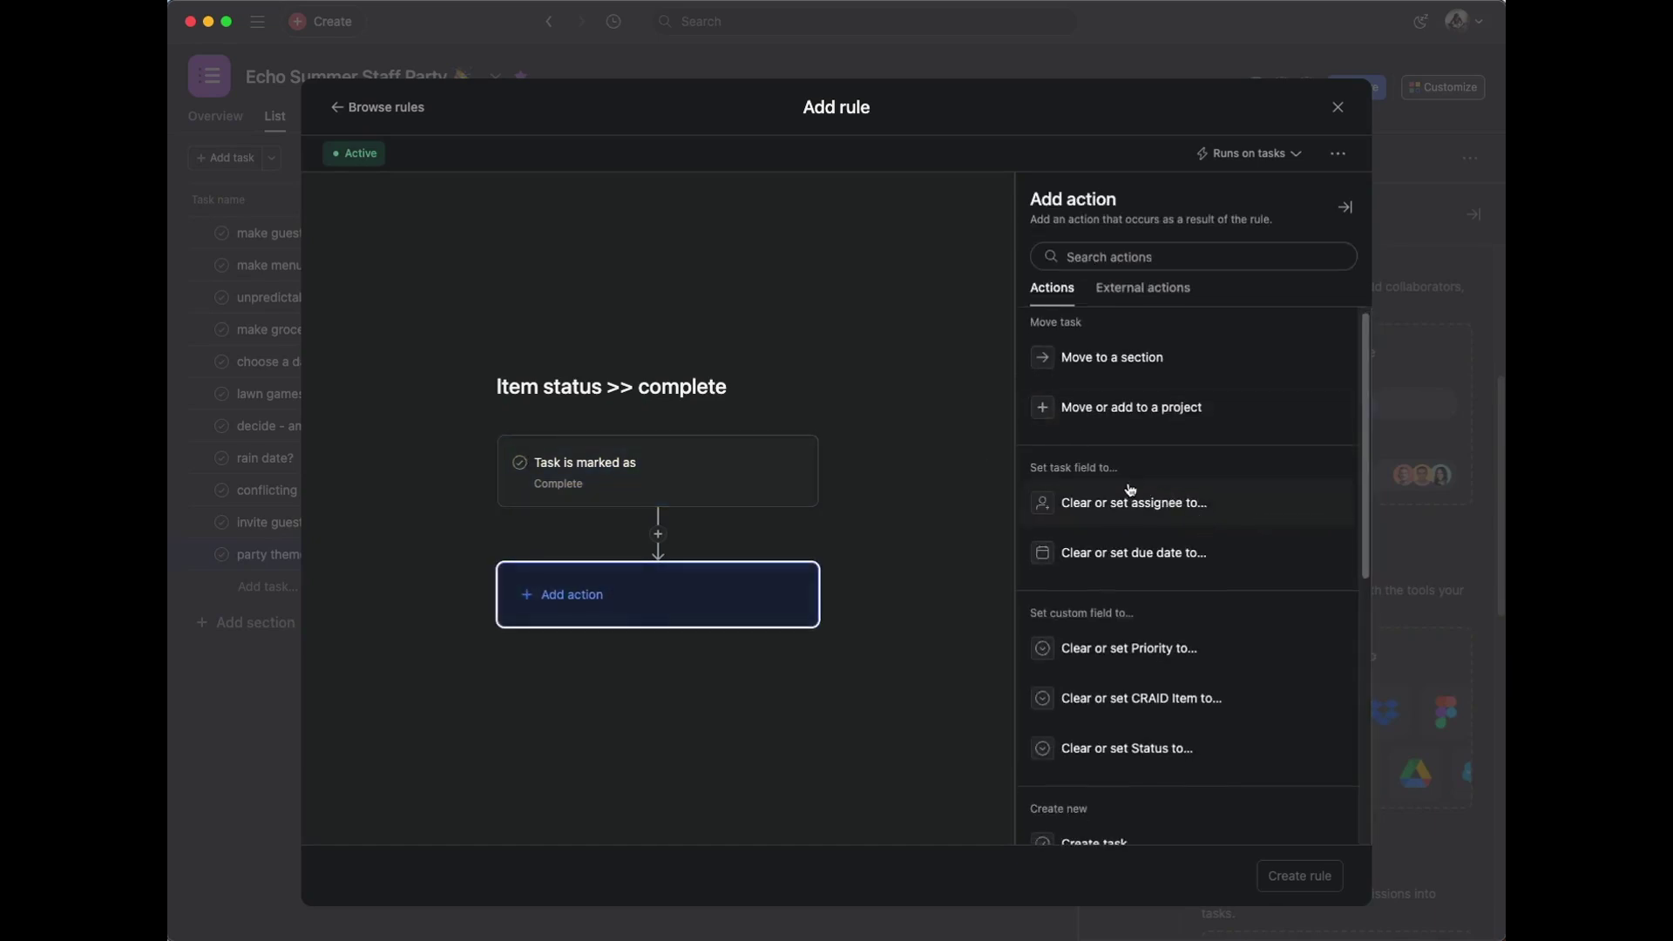
scroll(1130, 490, "down", 1)
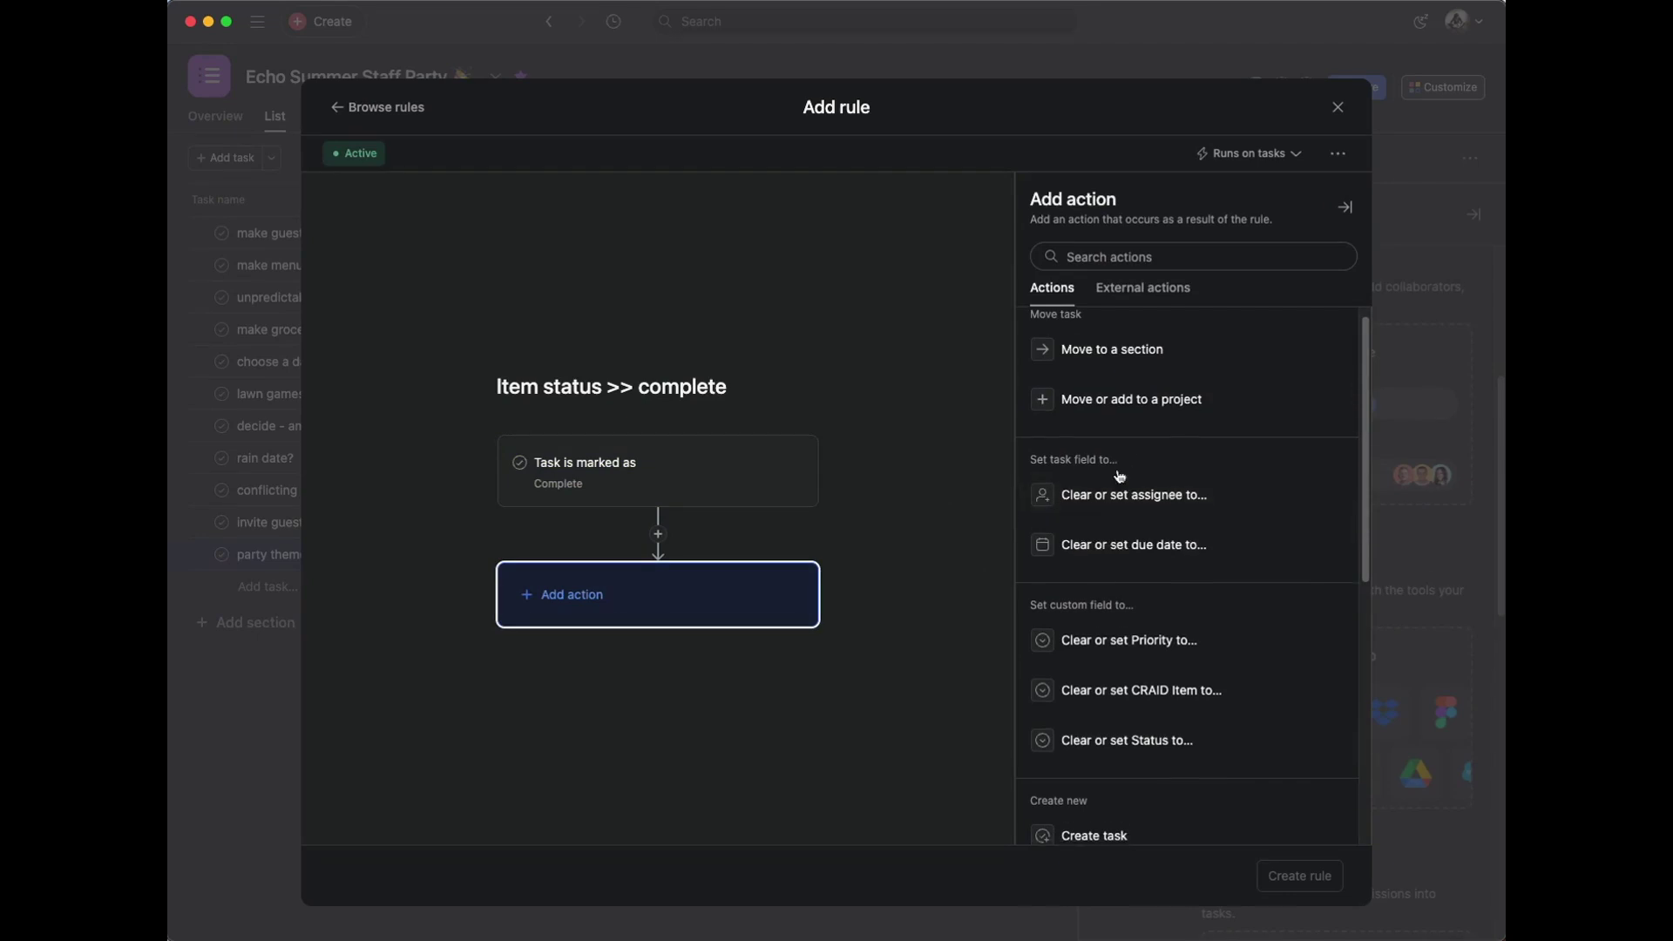
scroll(1107, 478, "down", 5)
scroll(1085, 480, "down", 1)
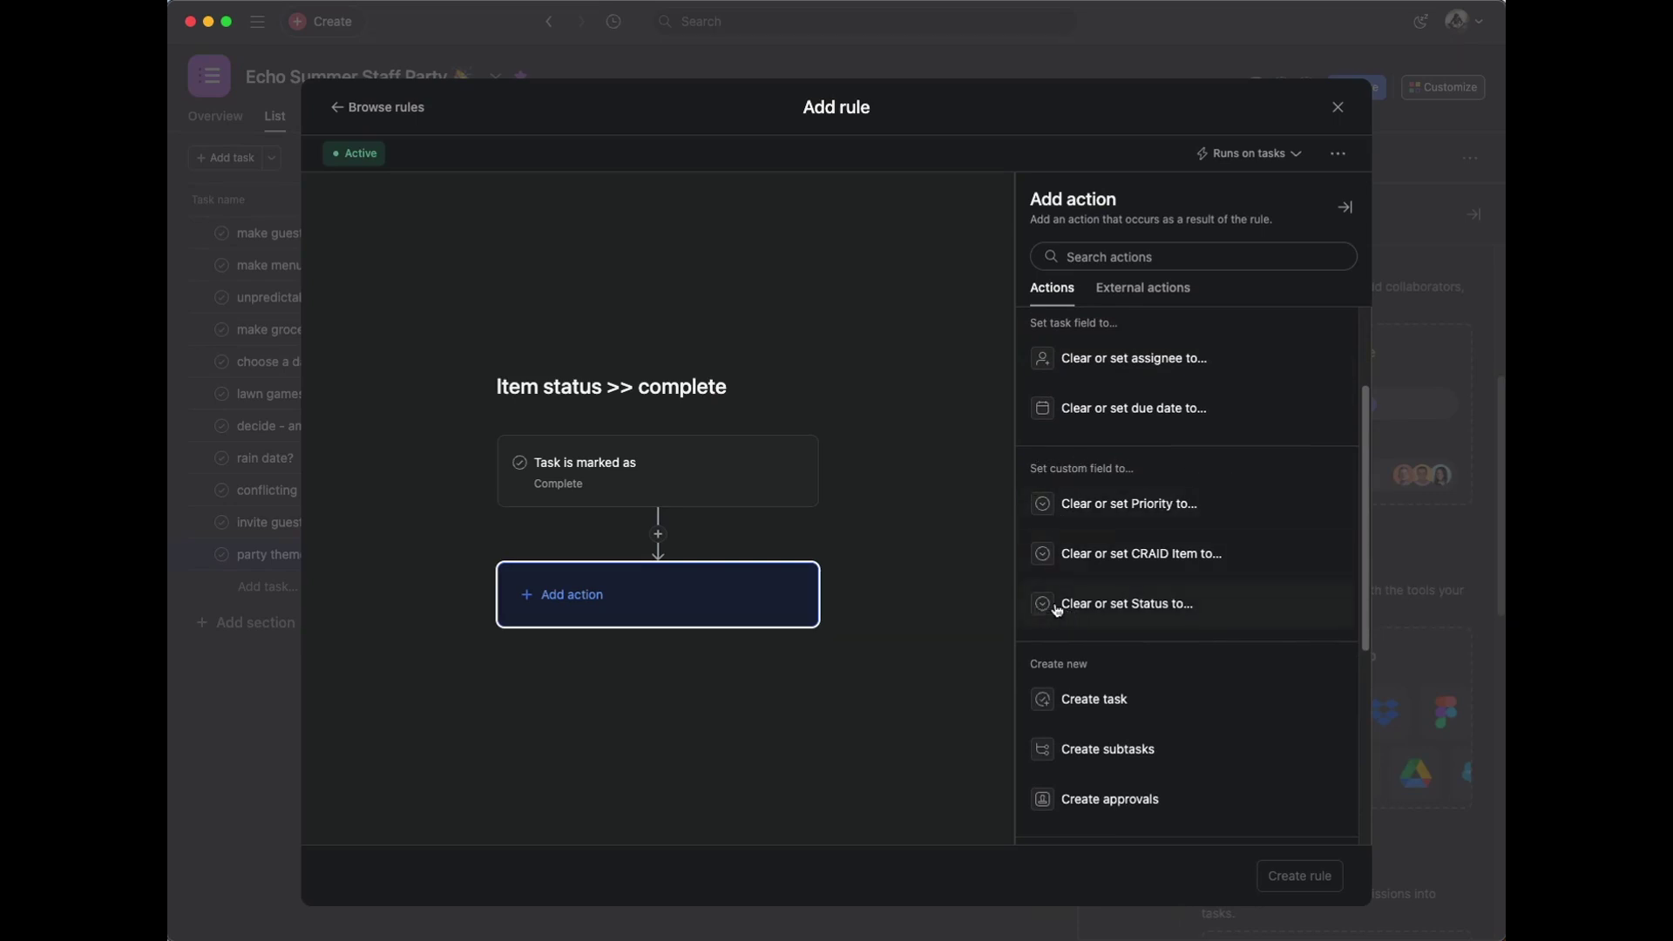
left_click(1120, 606)
left_click(1261, 375)
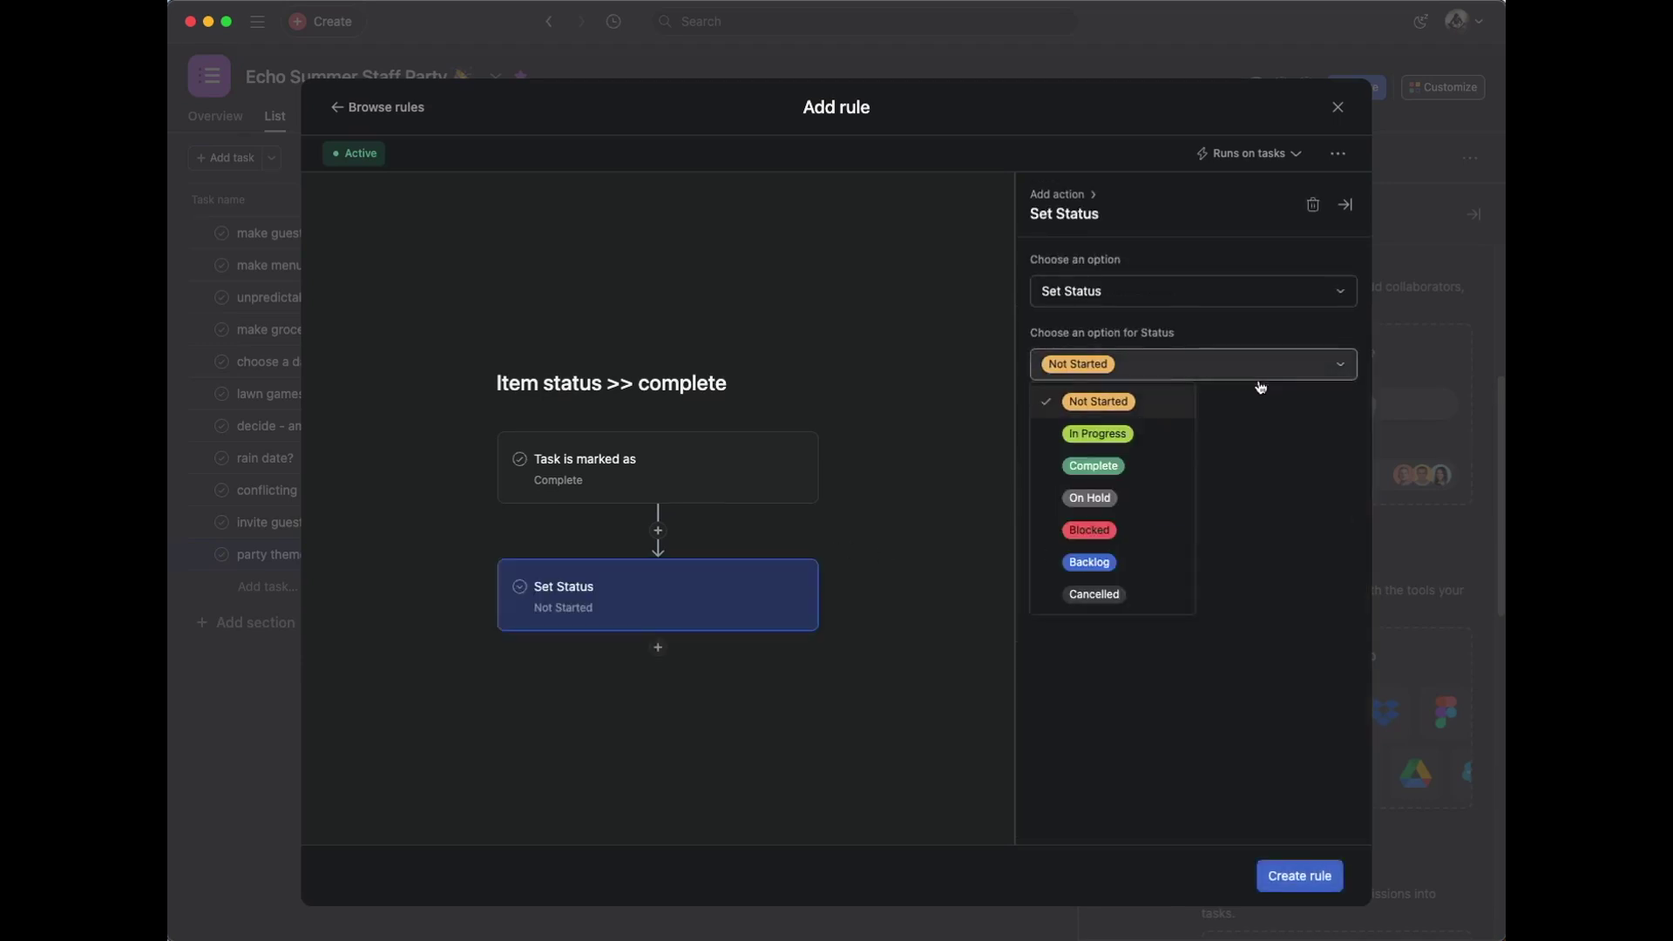
left_click(1161, 462)
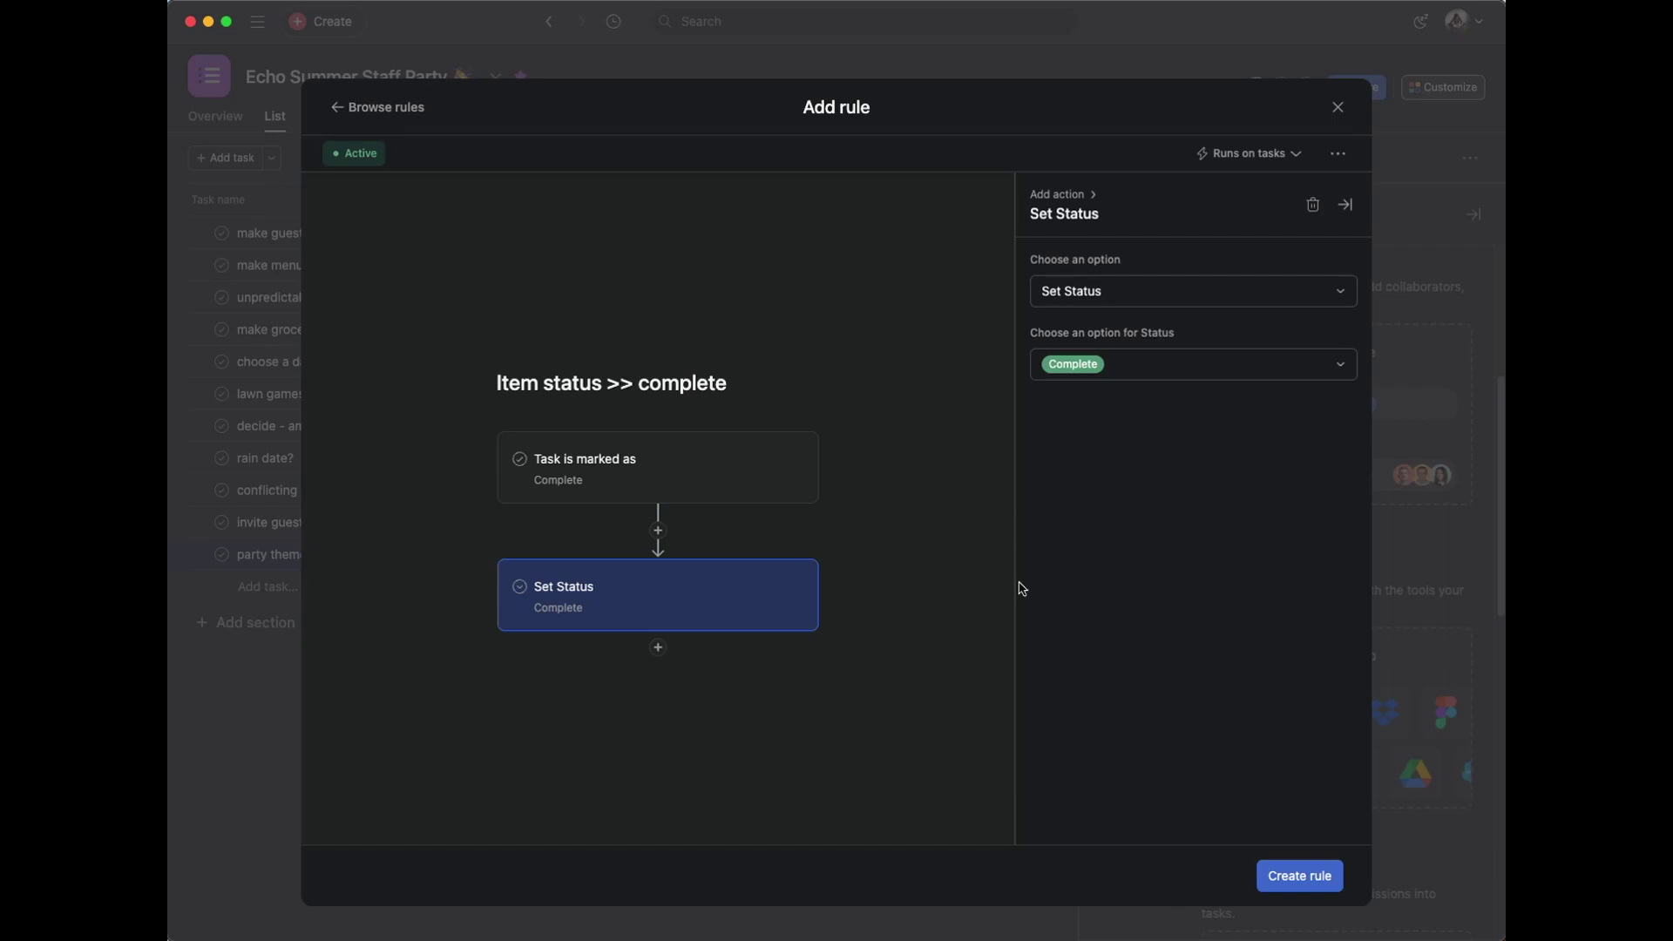
Create the rule and test it by marking the "make guest list" task complete in the task list
left_click(1299, 876)
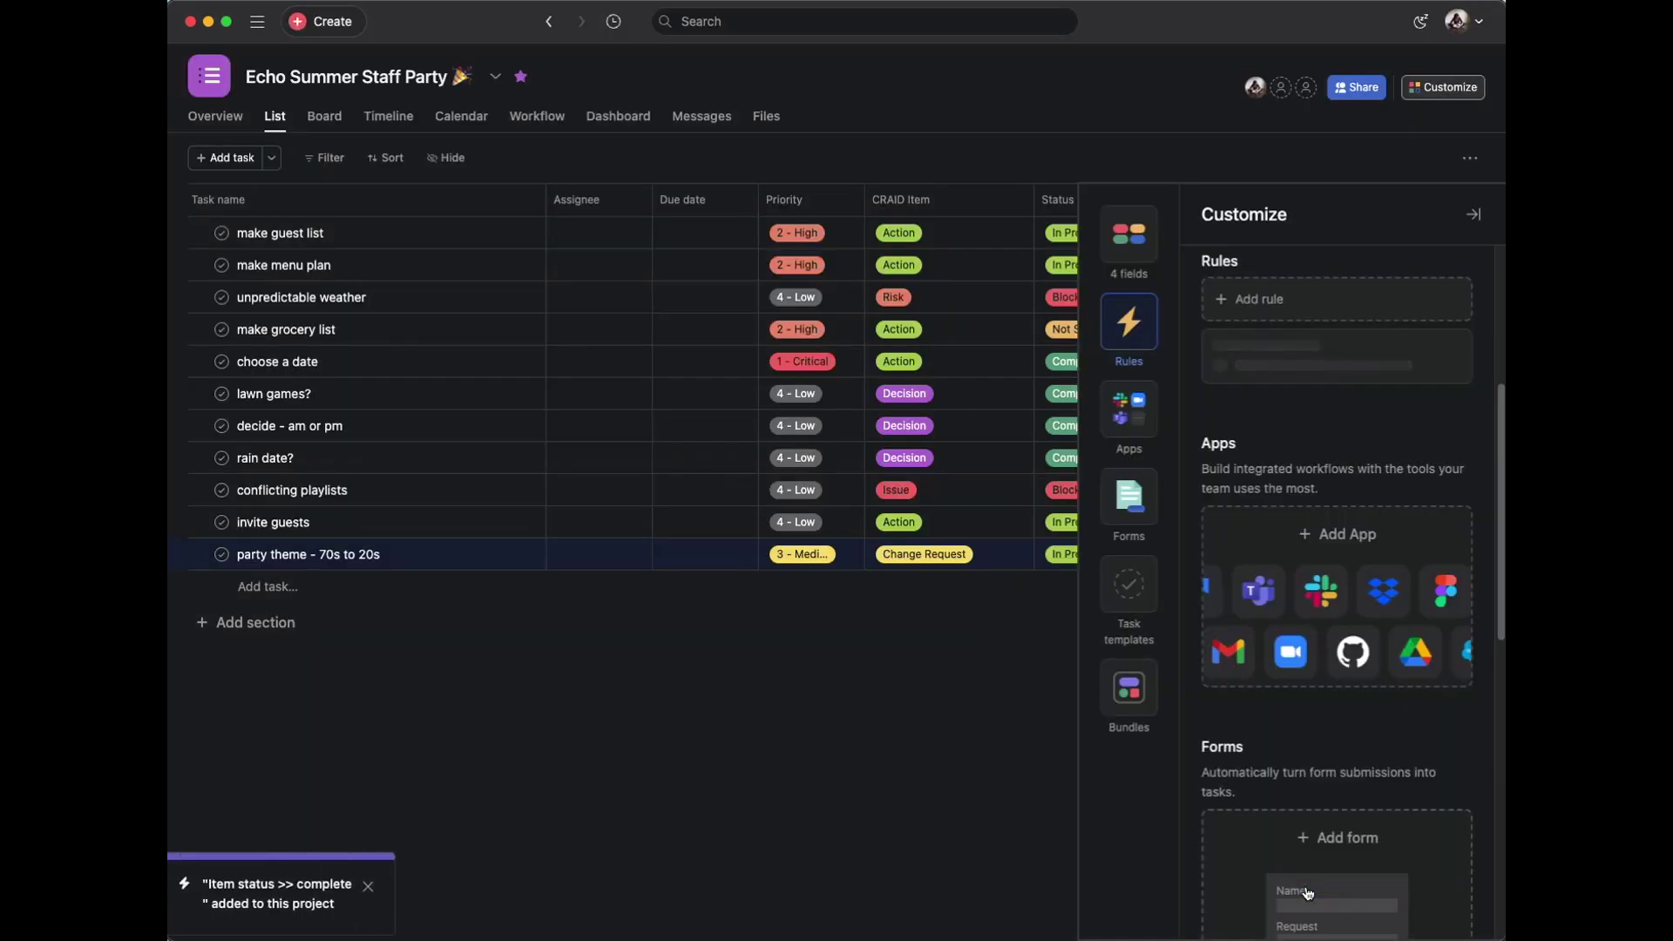
left_click(842, 736)
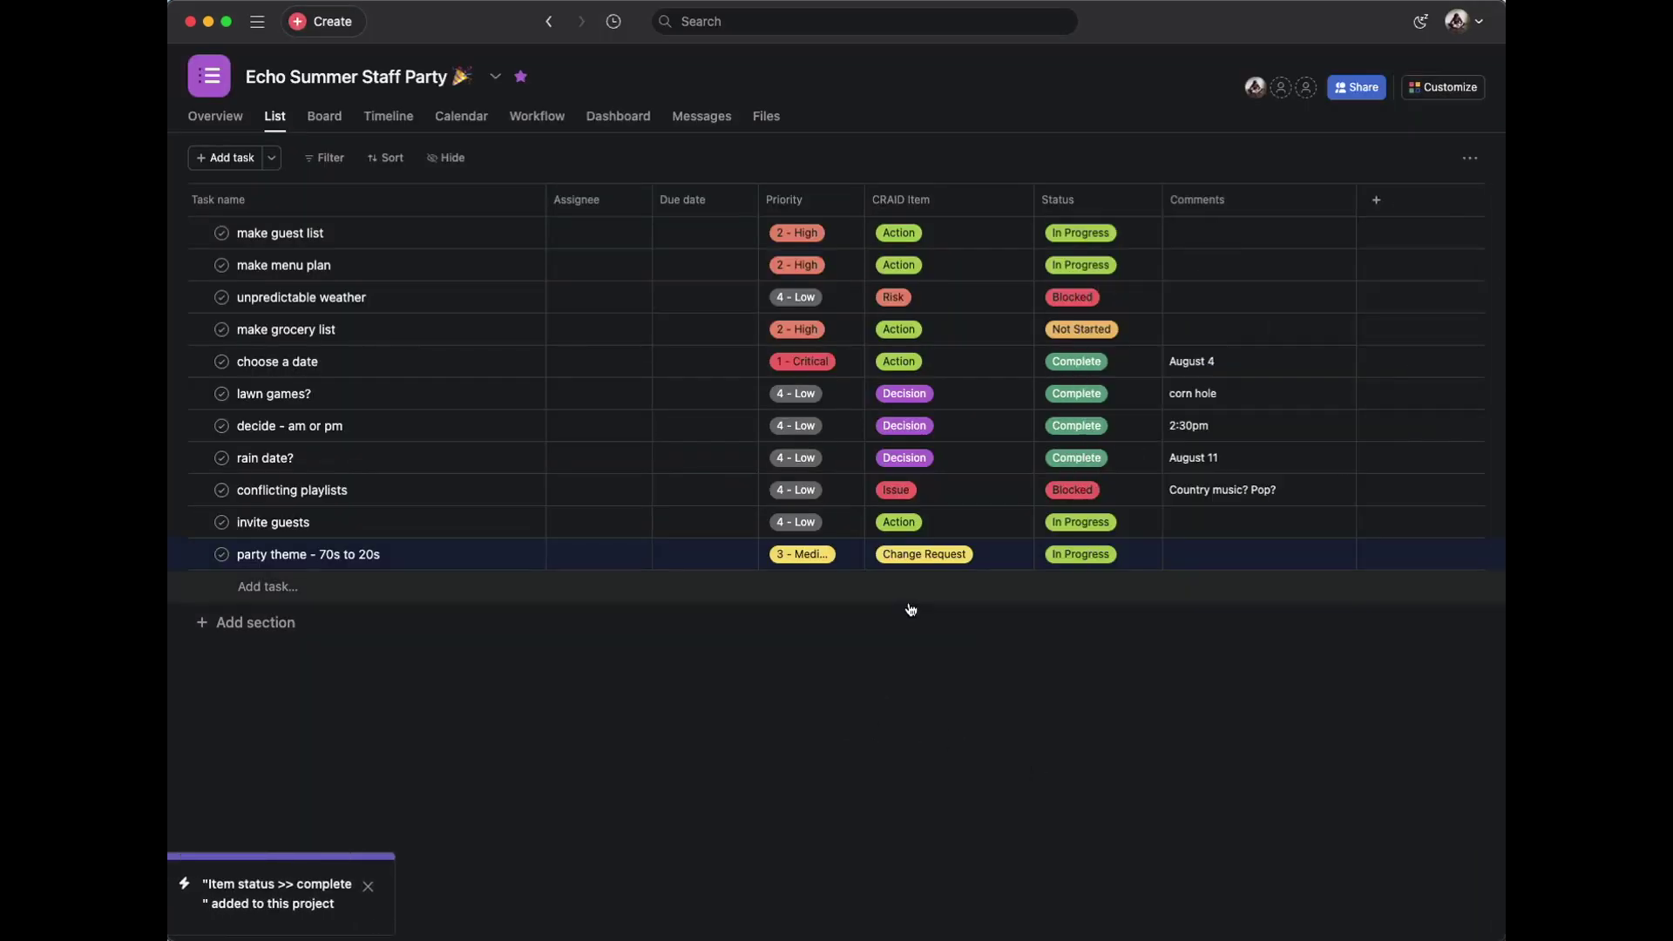
left_click(364, 888)
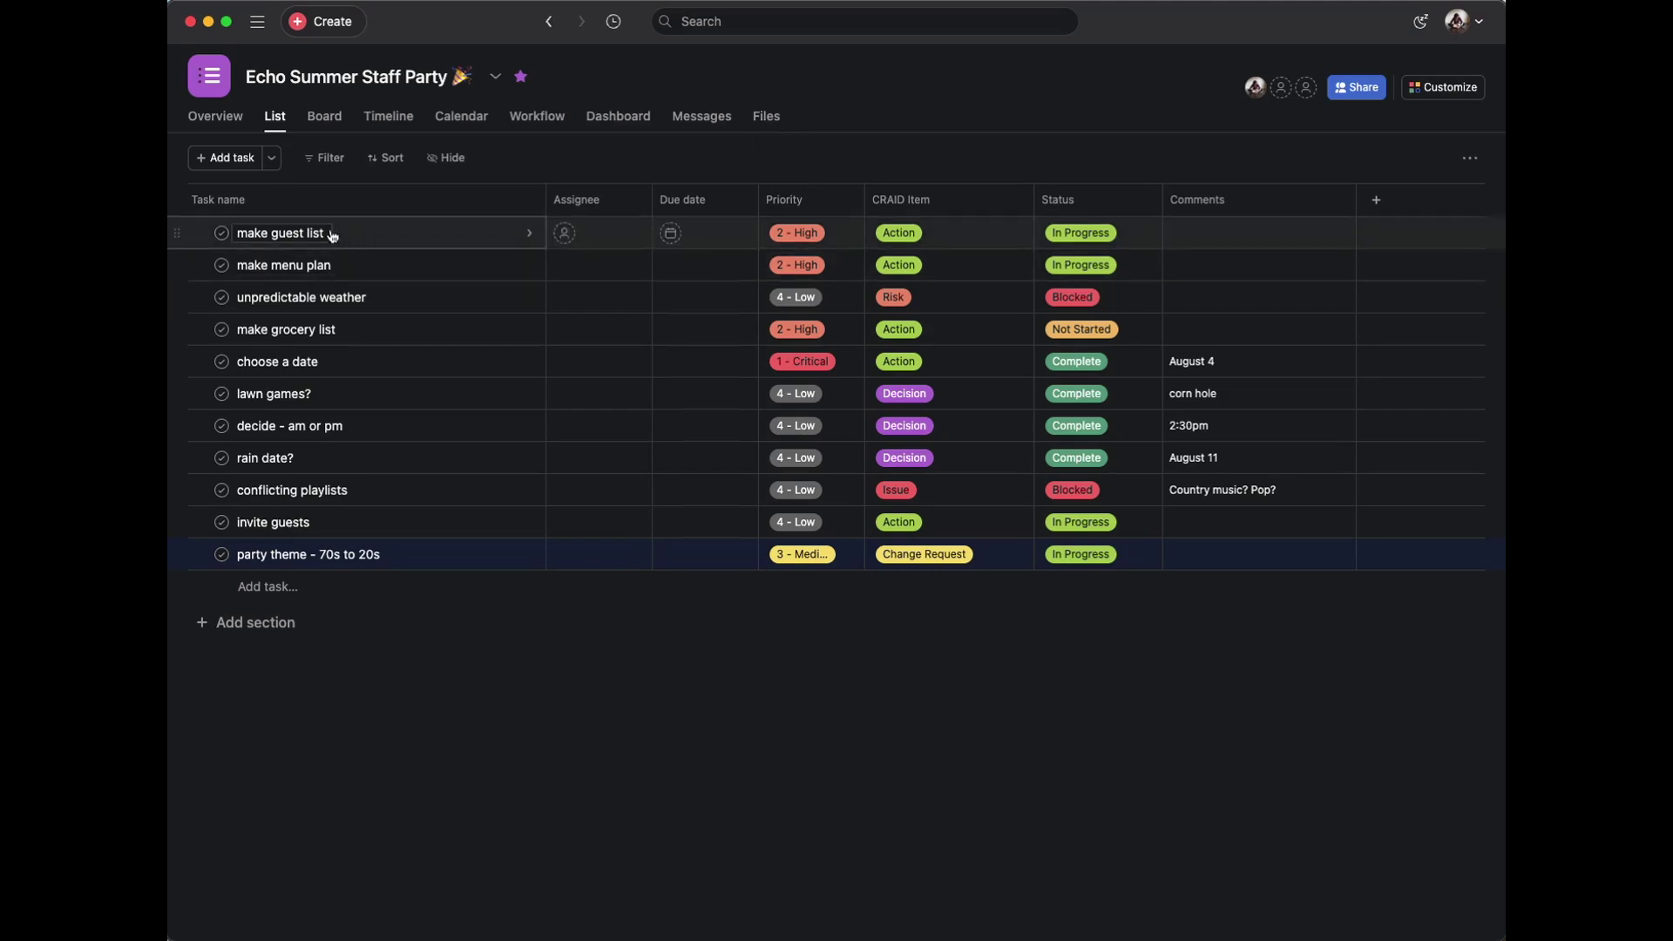
left_click(223, 236)
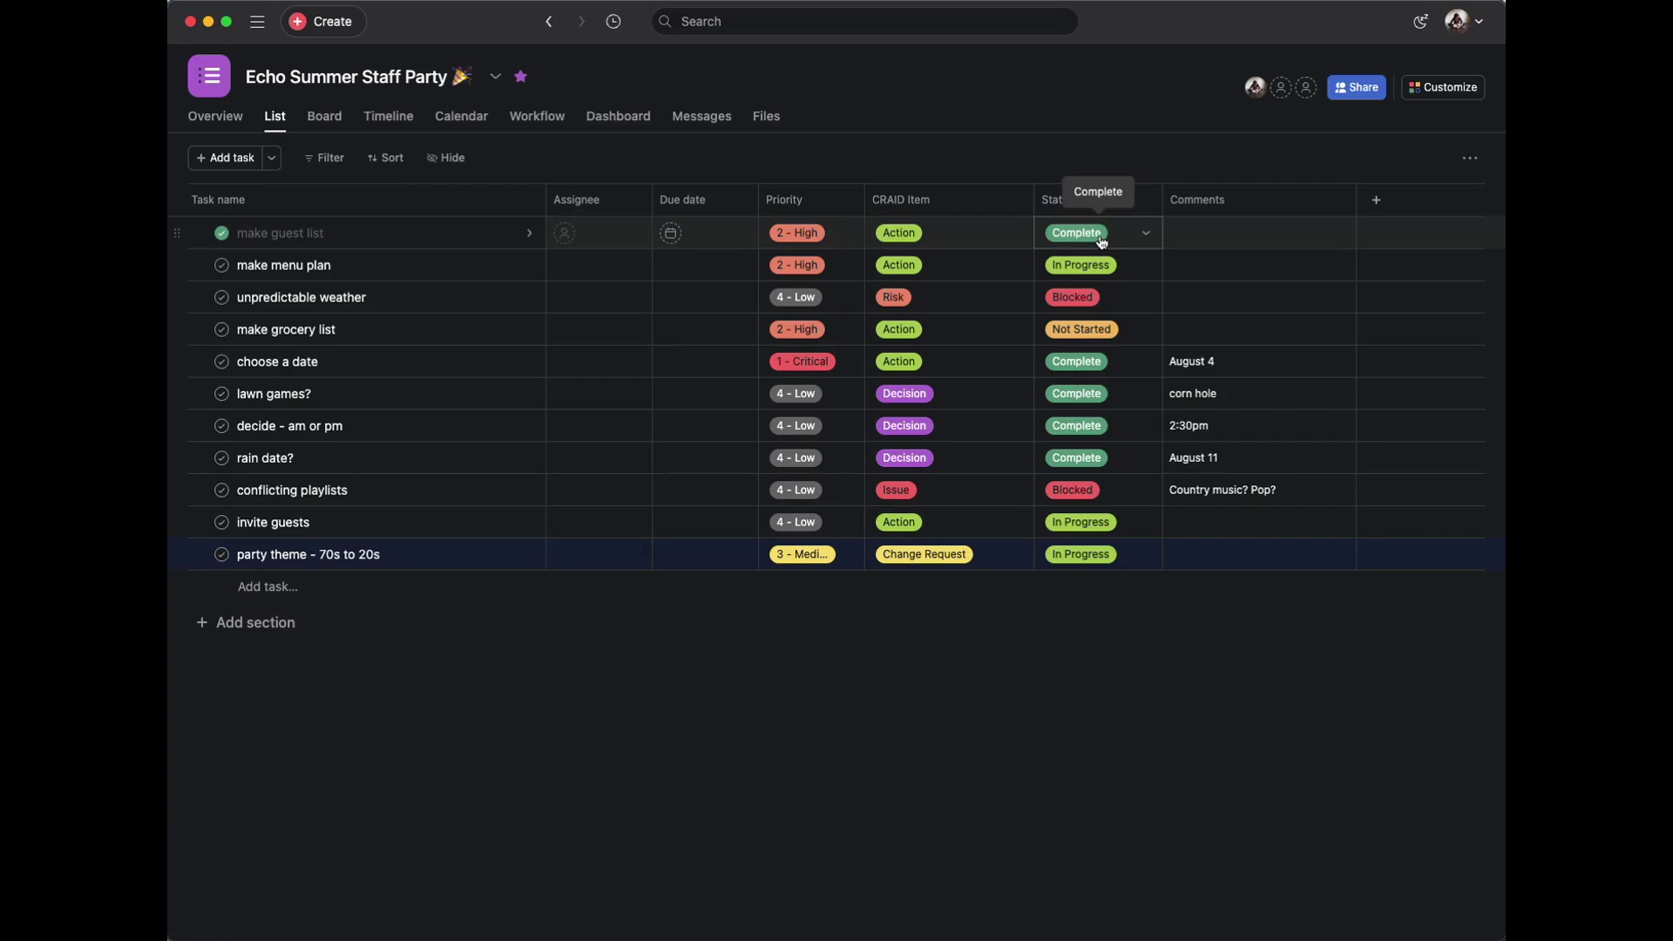
Sort the task list by Status, and clear the sort after viewing the grouping
left_click(386, 157)
scroll(462, 435, "down", 3)
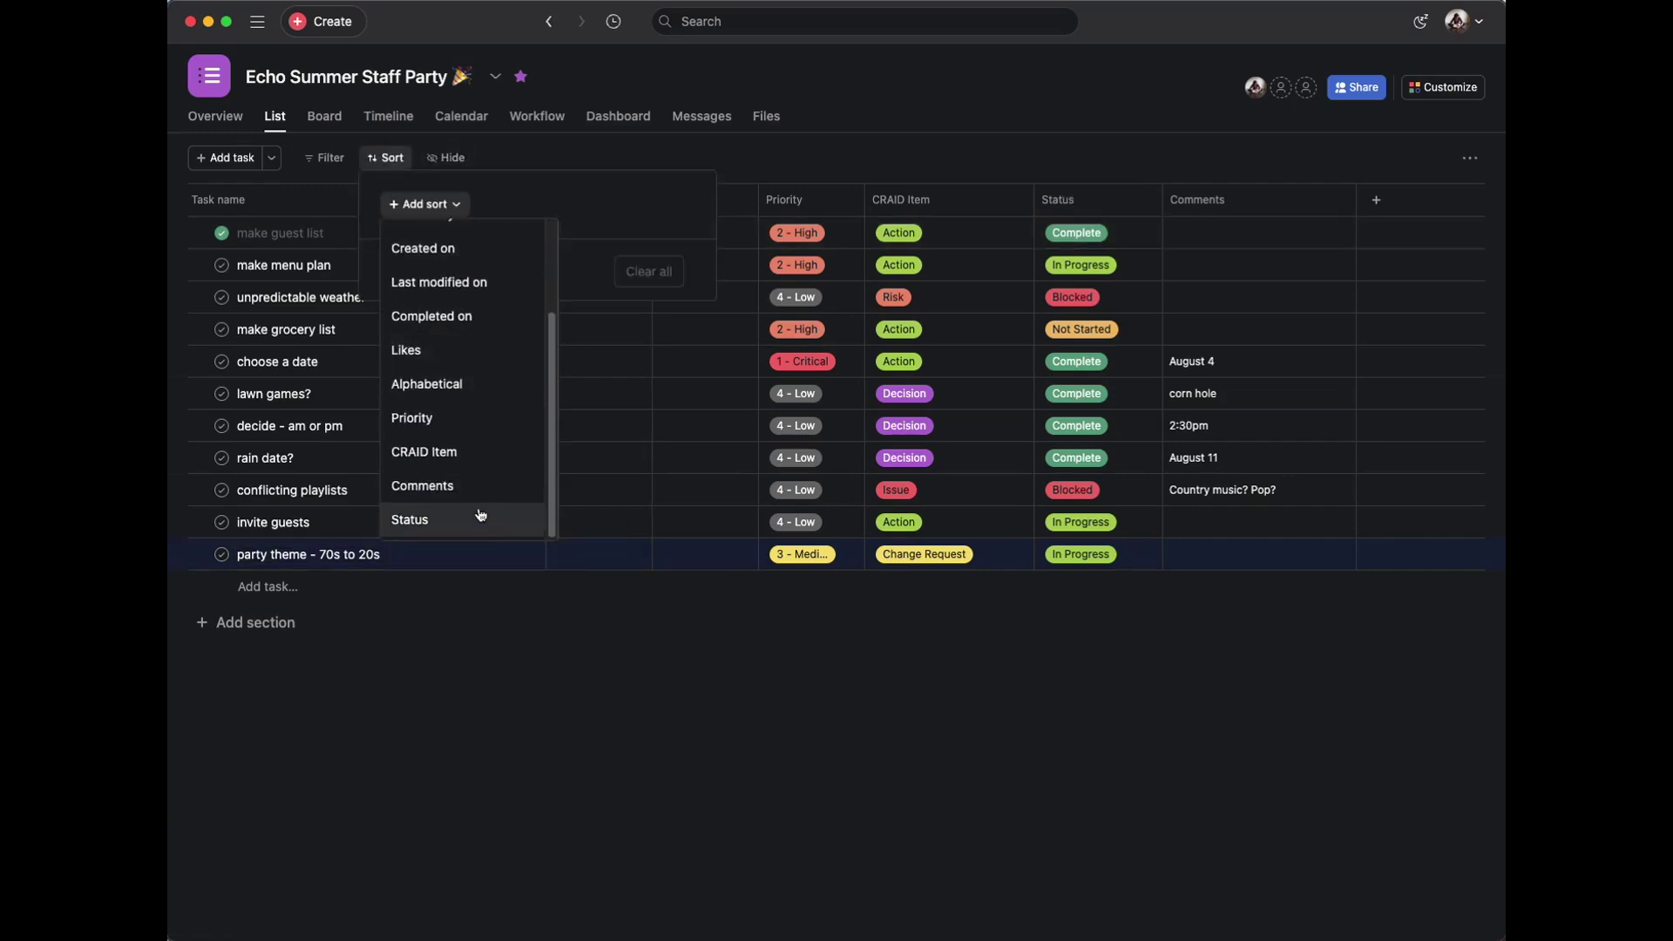
left_click(474, 521)
left_click(785, 653)
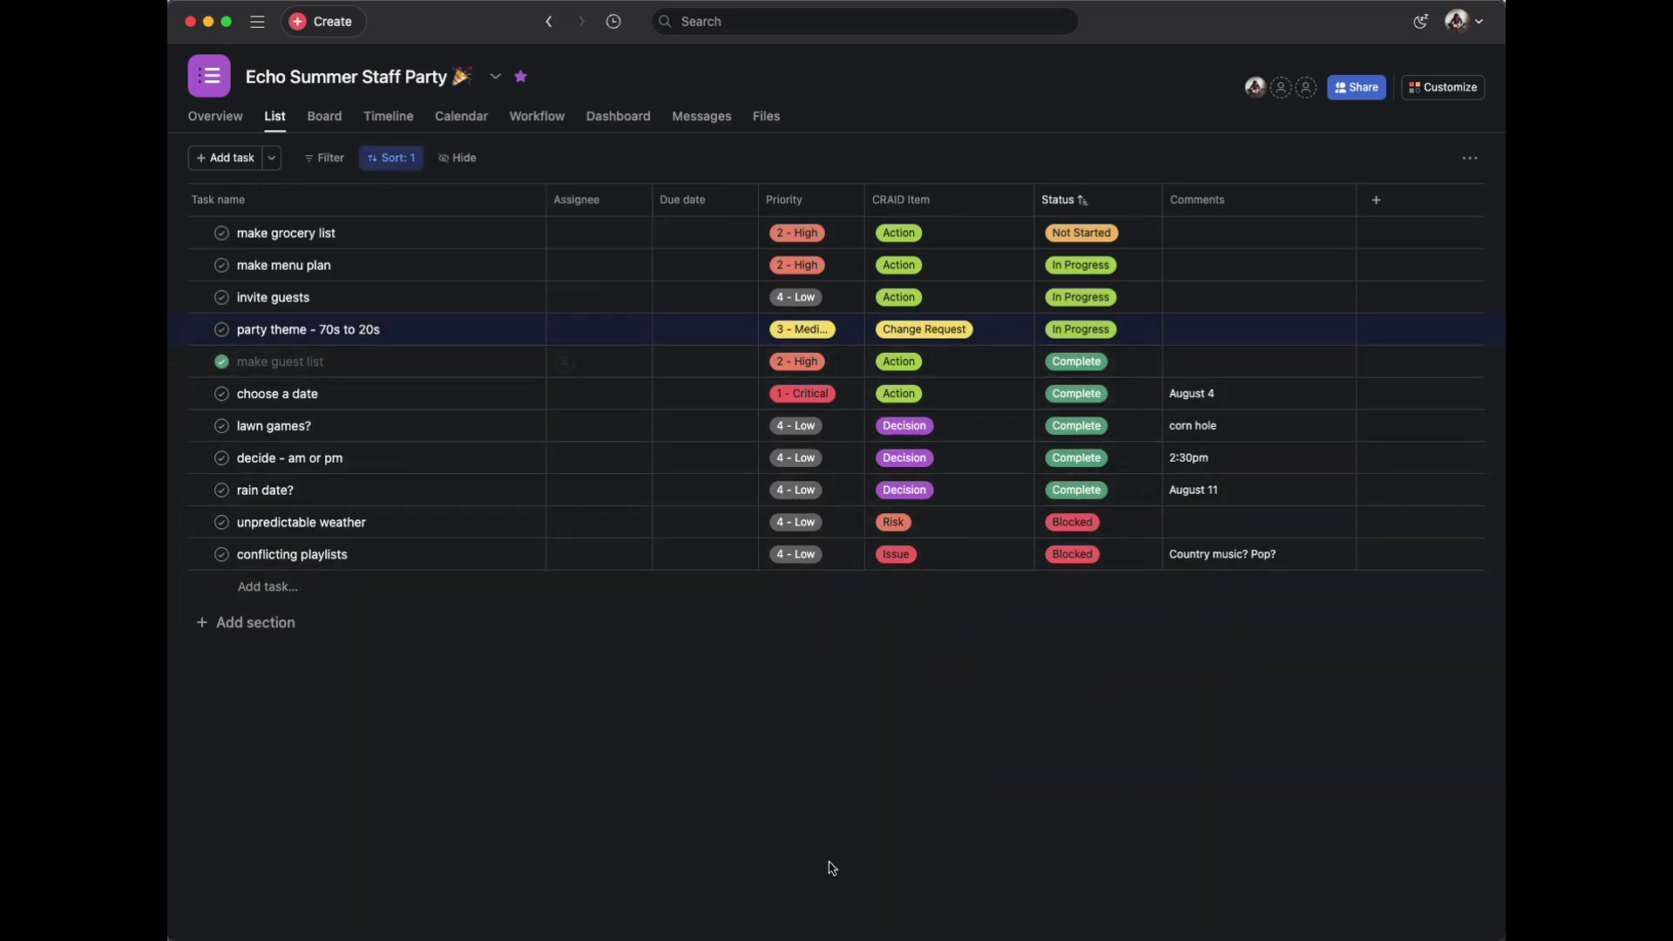
left_click(398, 160)
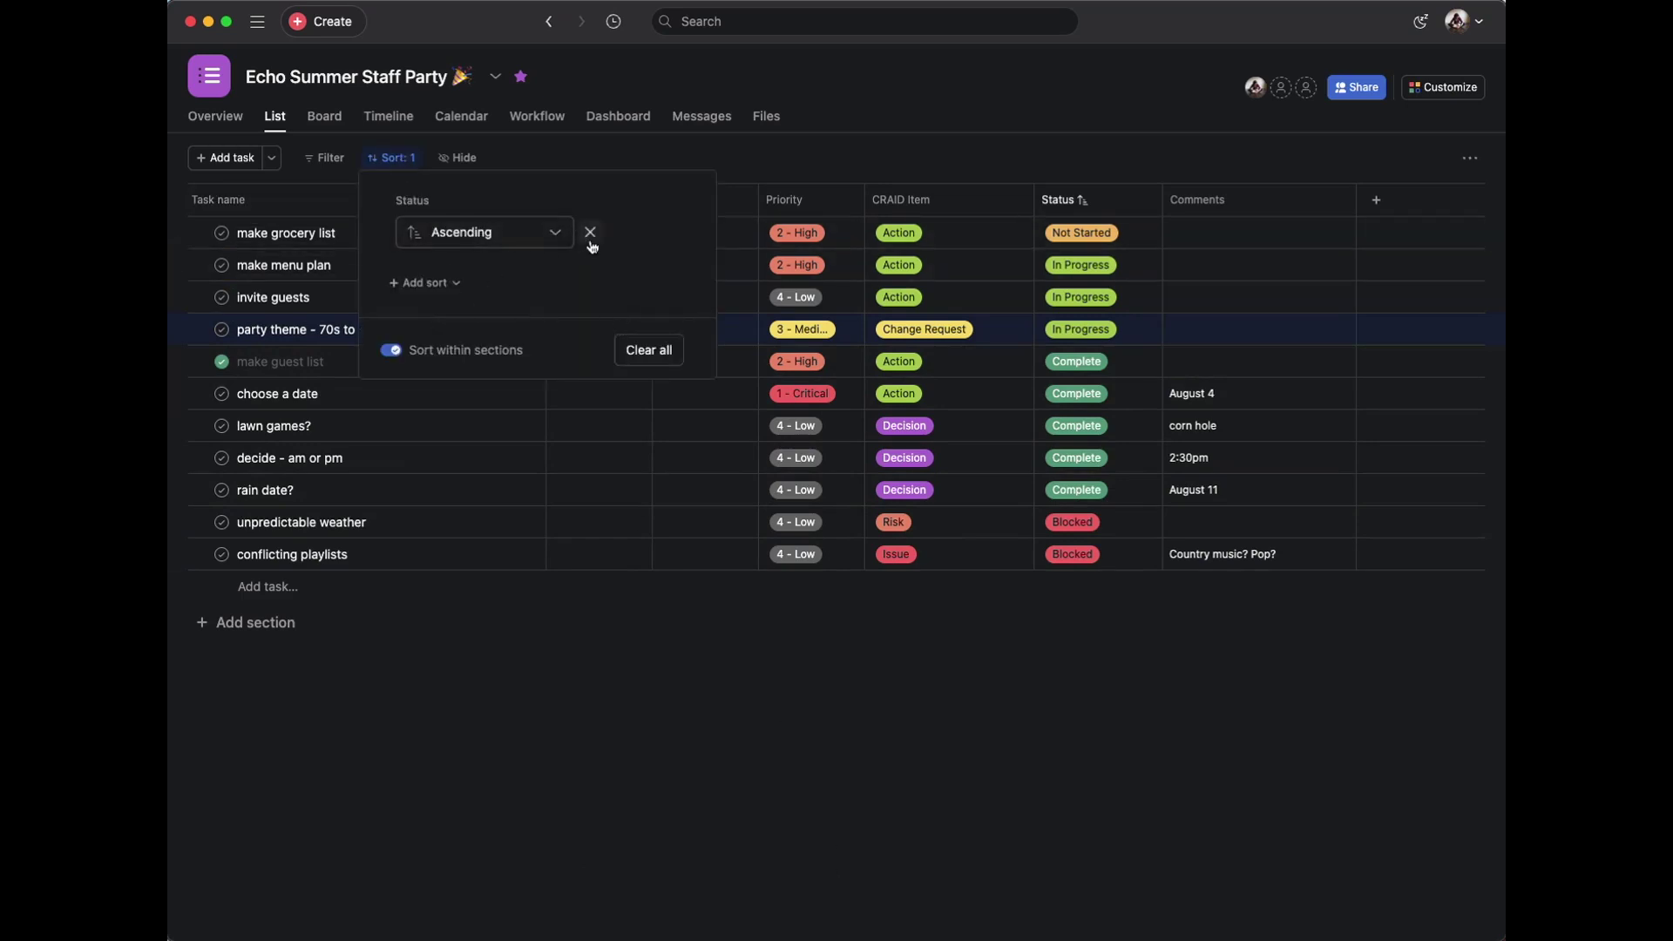
left_click(652, 350)
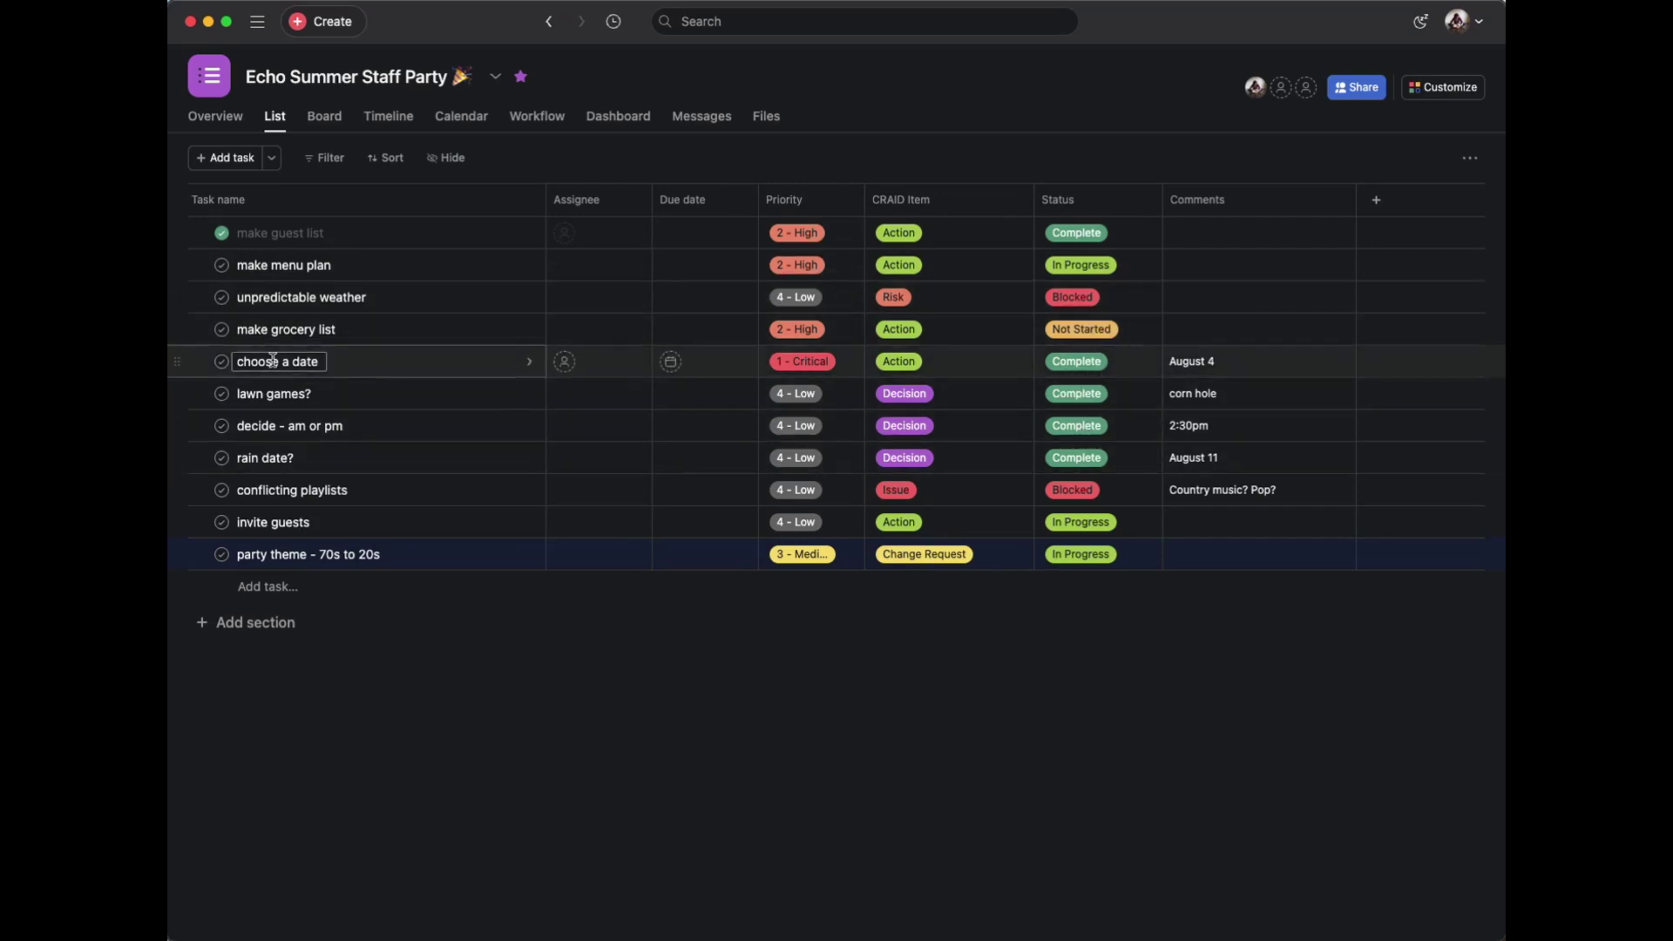
Mark the tasks "choose a date", "lawn games?", "decide - am or pm" and "rain date?" complete
left_click(221, 361)
left_click(221, 393)
left_click(218, 426)
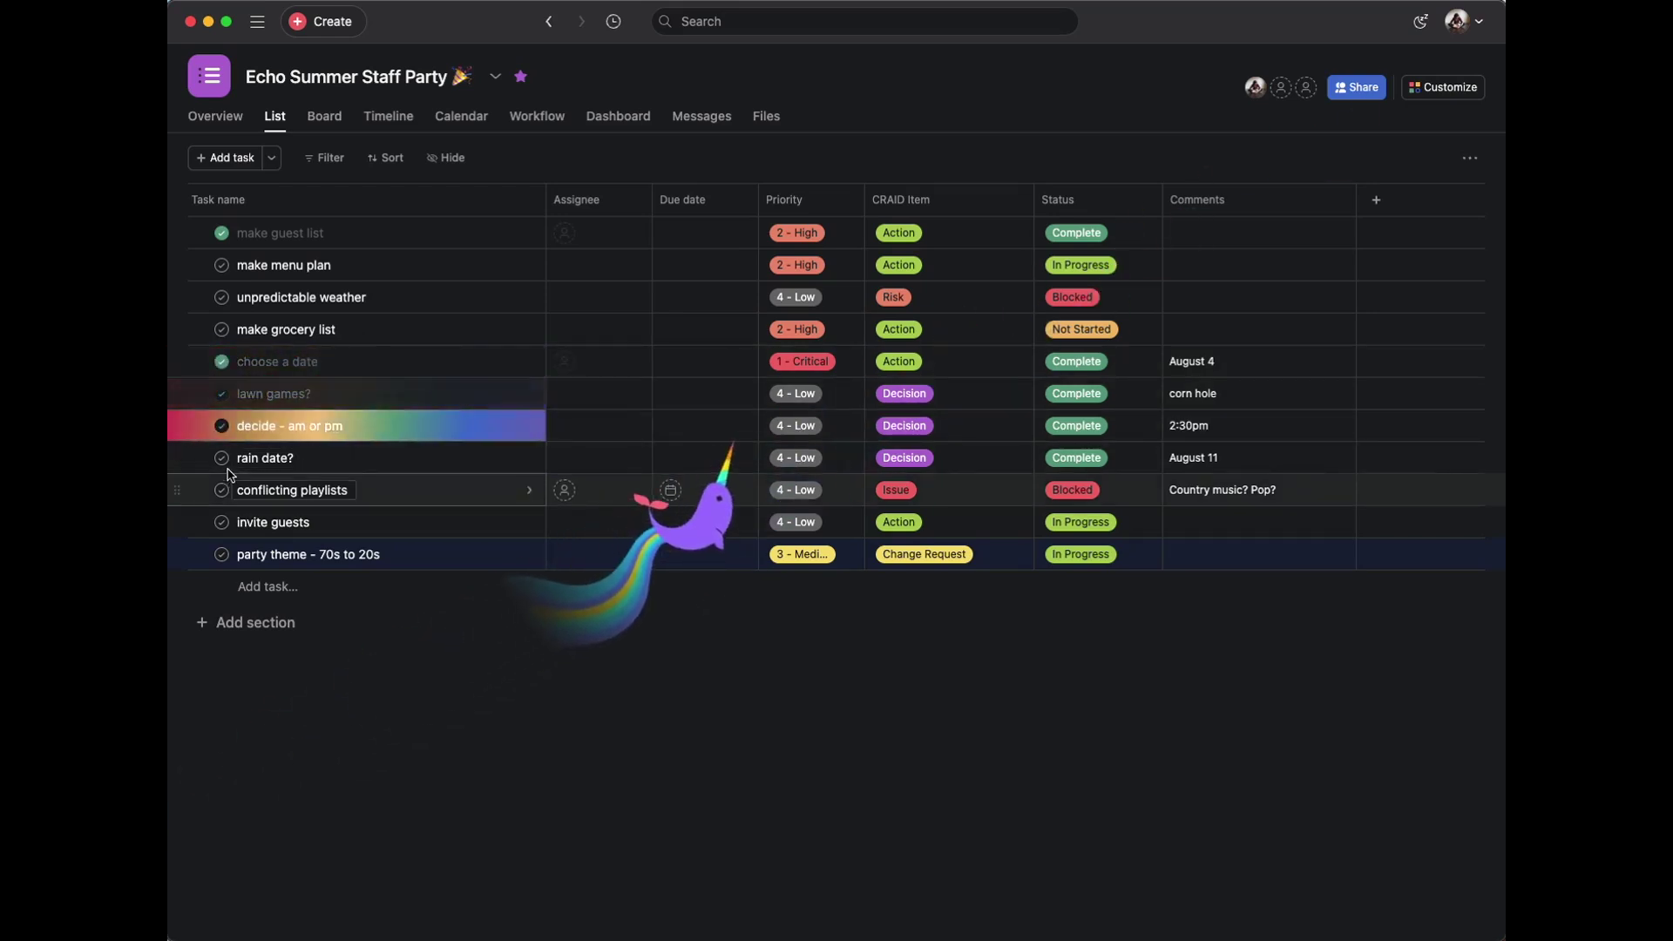
left_click(221, 457)
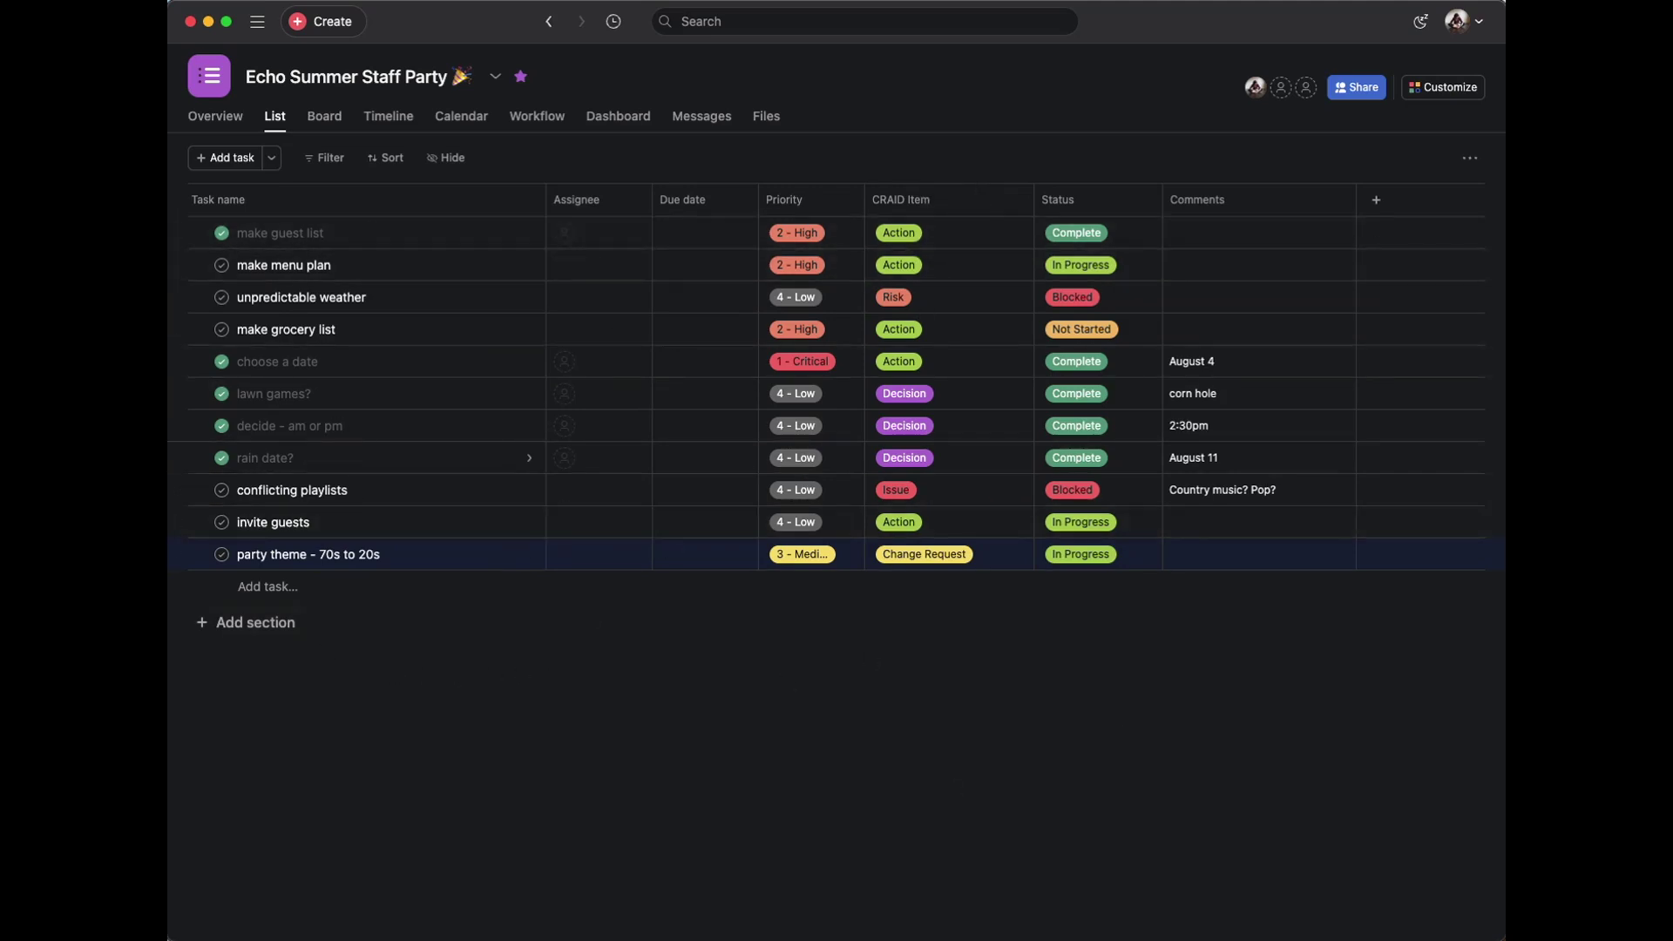
Add two sections named "Change Request" and "Action Item" below the task list
left_click(261, 622)
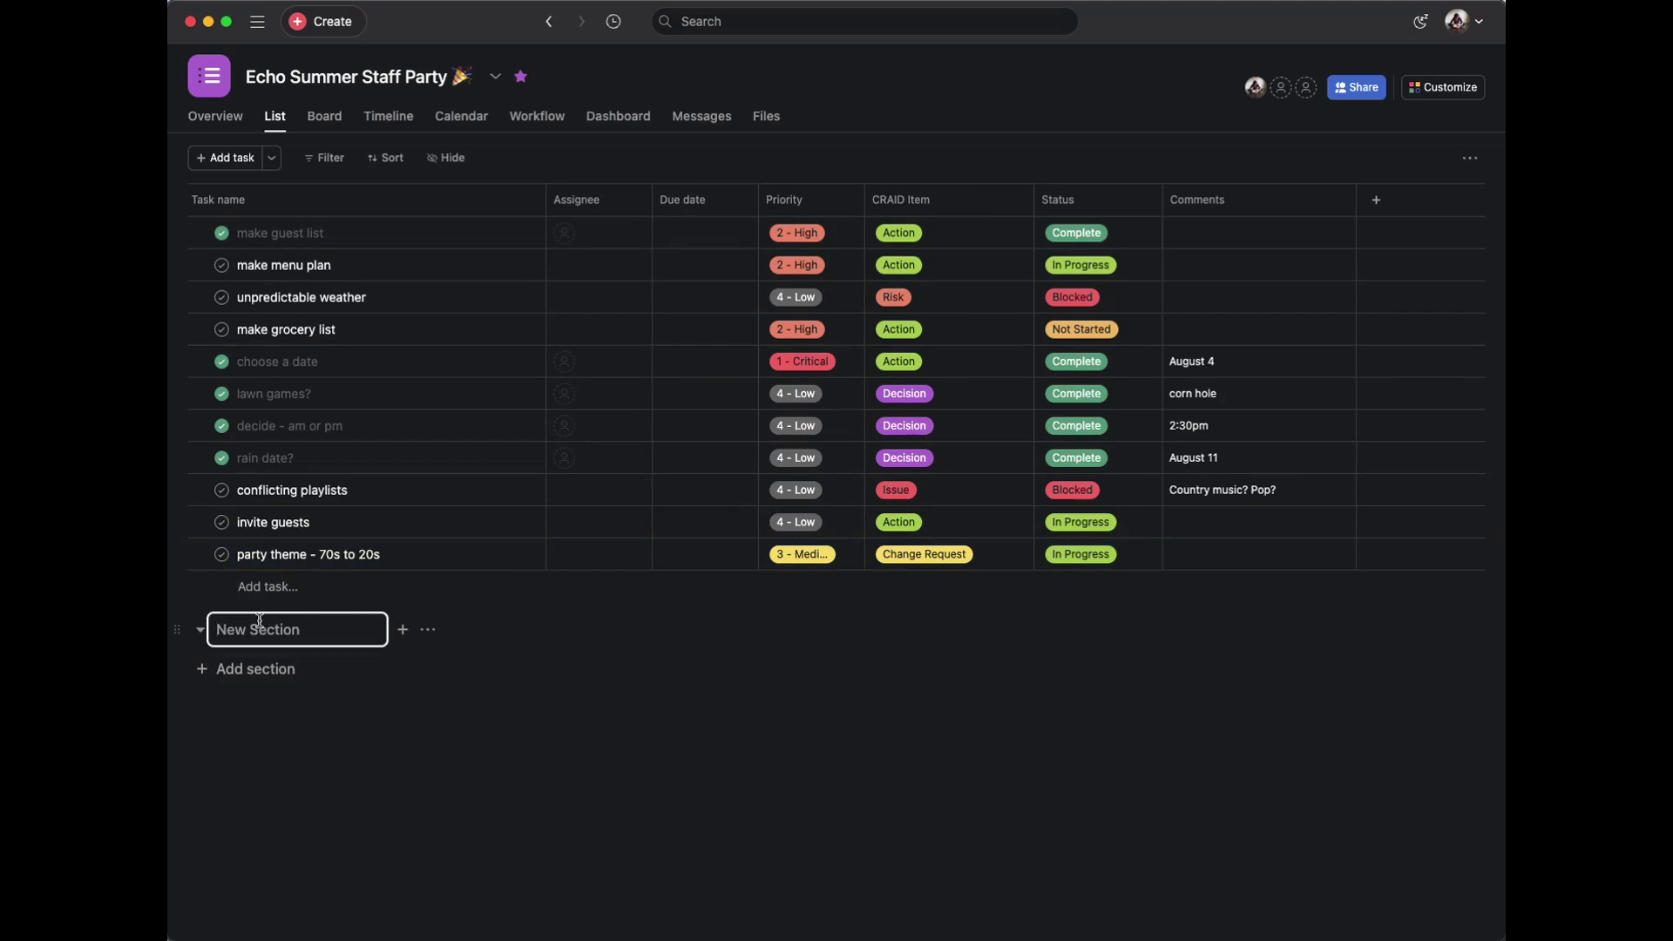
type("Change Request")
key("Return")
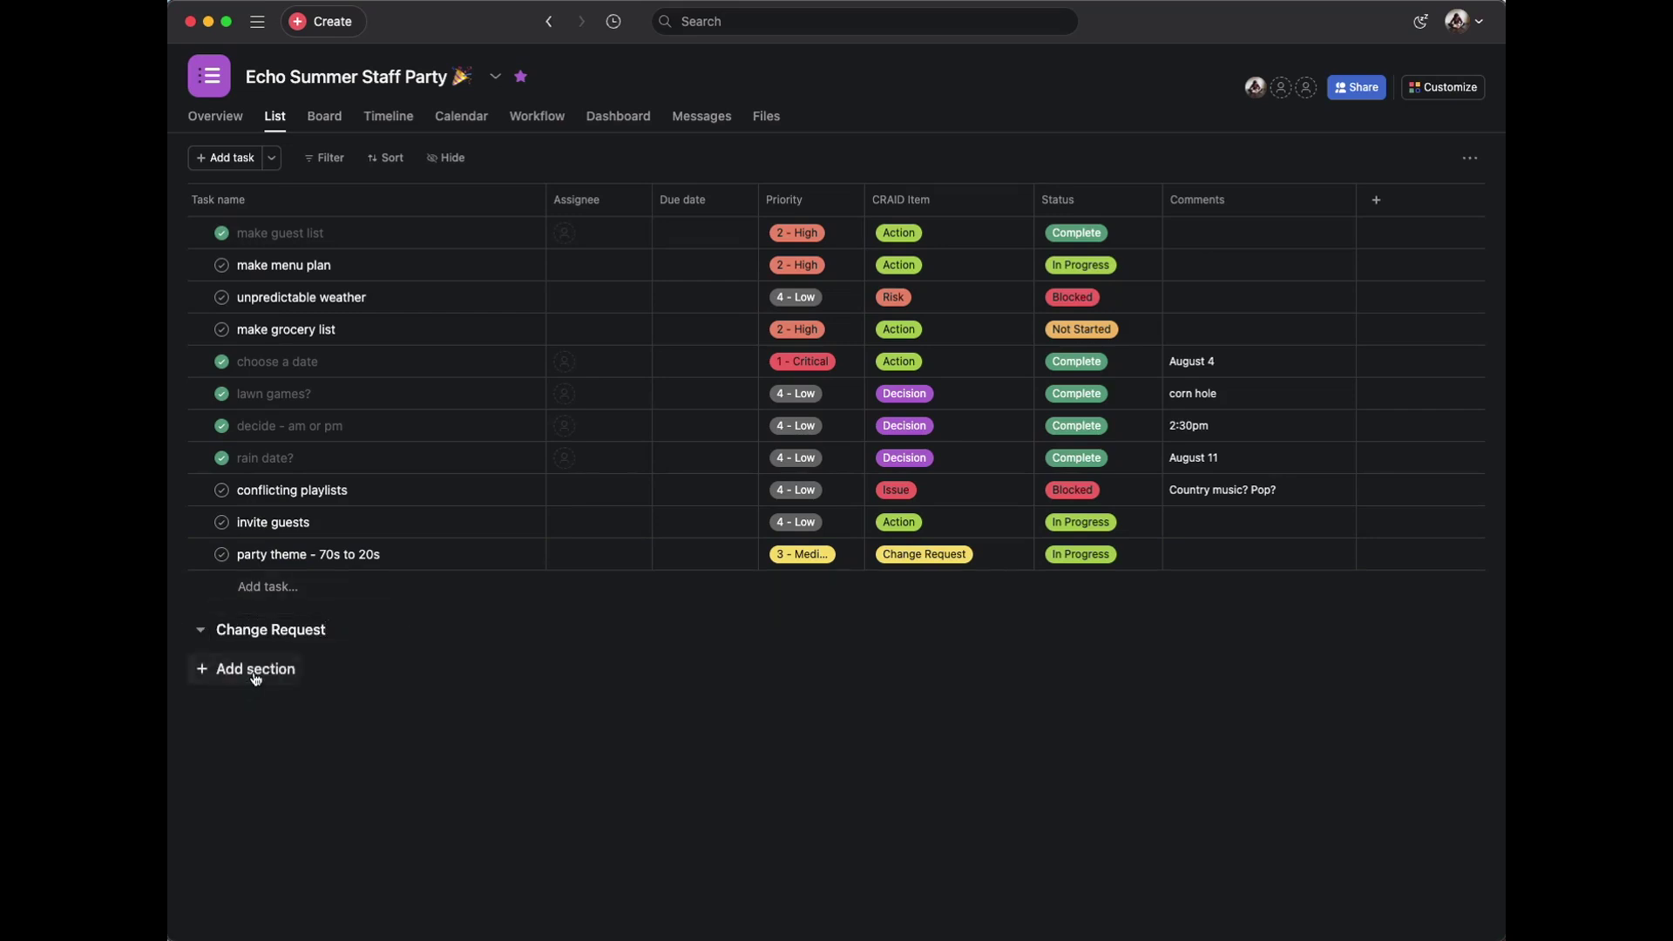
left_click(253, 671)
type("Action Item")
key("Return")
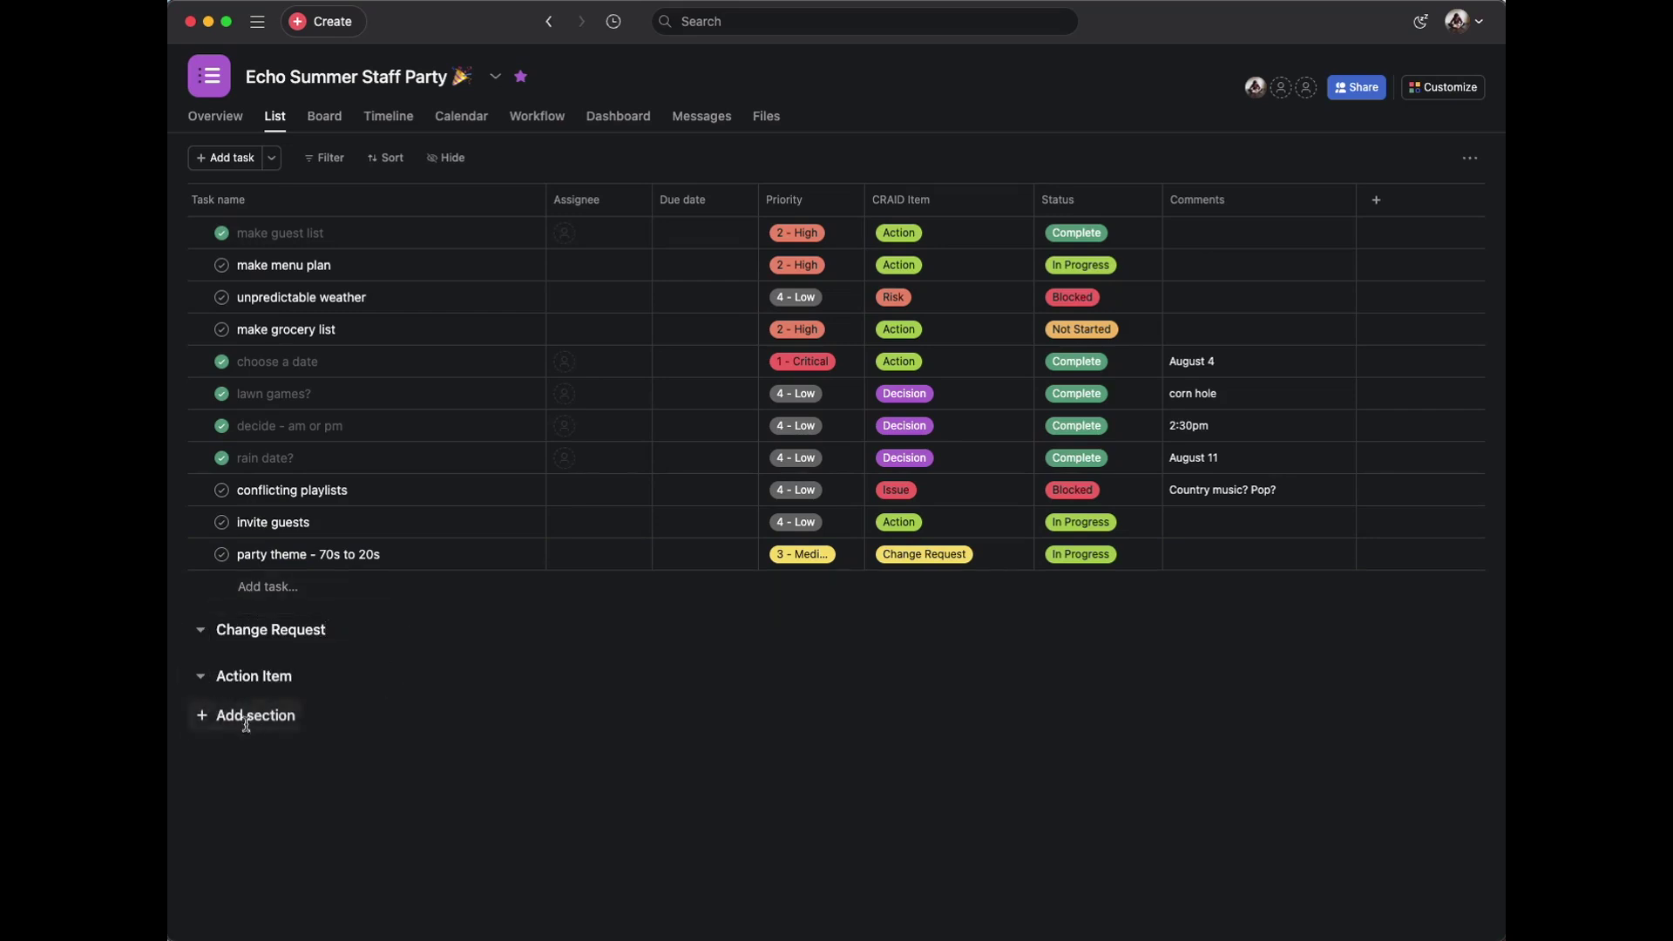
Add sections named "Risk", "Issue" and "Decision", and move the Risk section above Action Item
left_click(247, 721)
type("Risk")
left_click(299, 765)
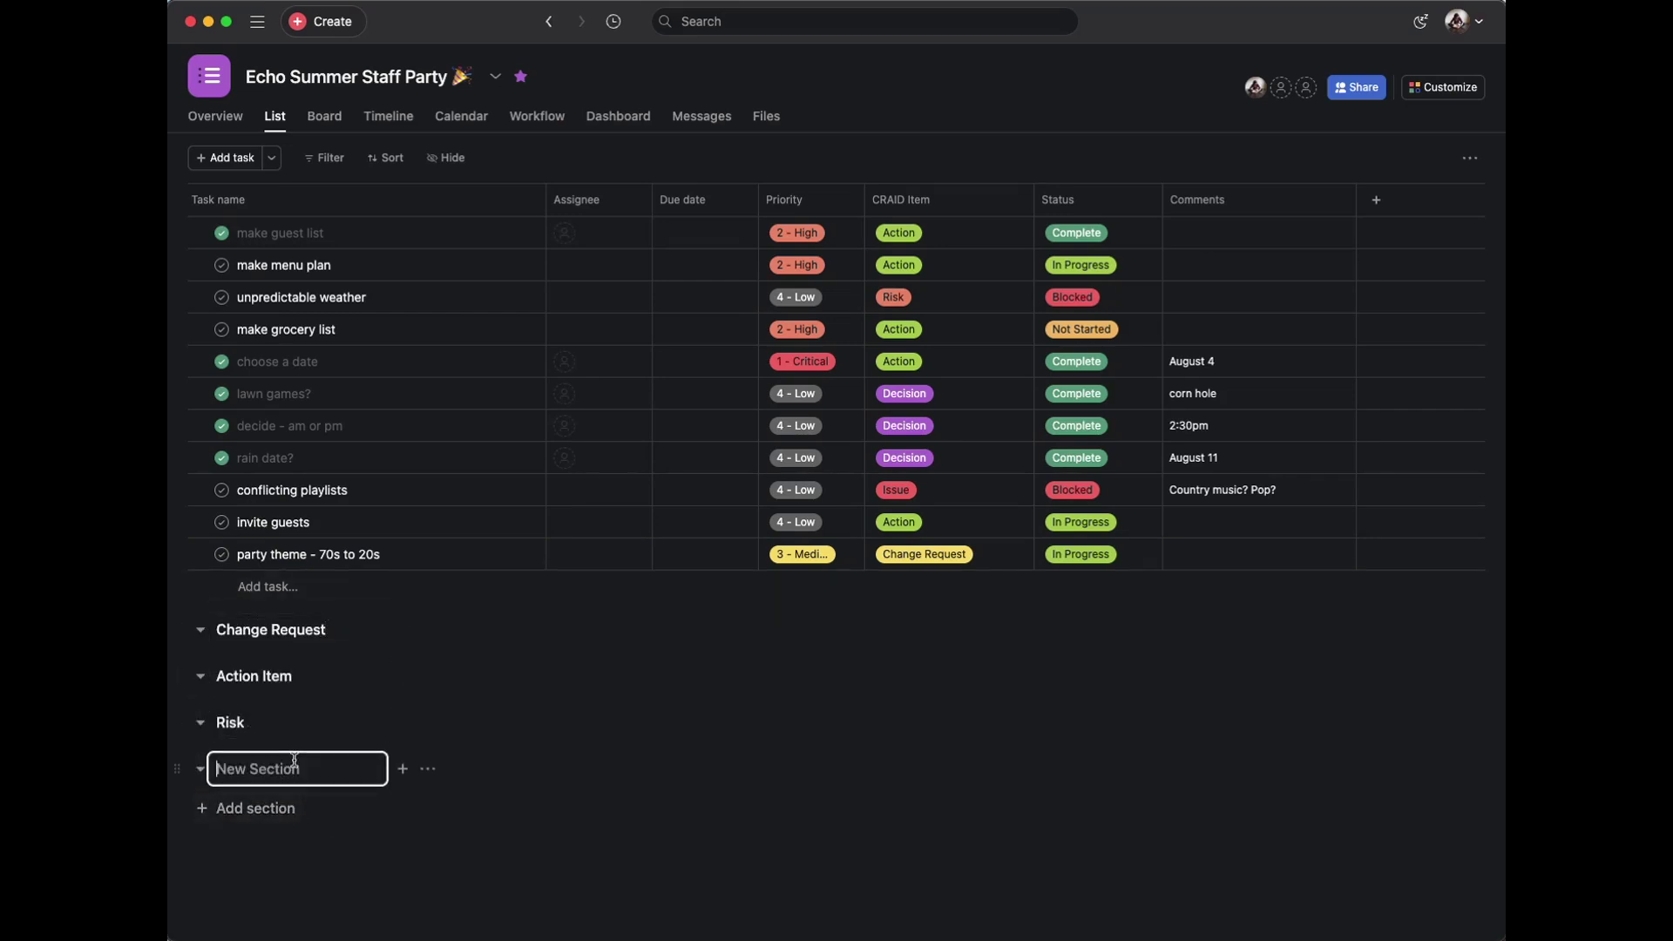
type("Issue")
left_click(301, 815)
type("Decision")
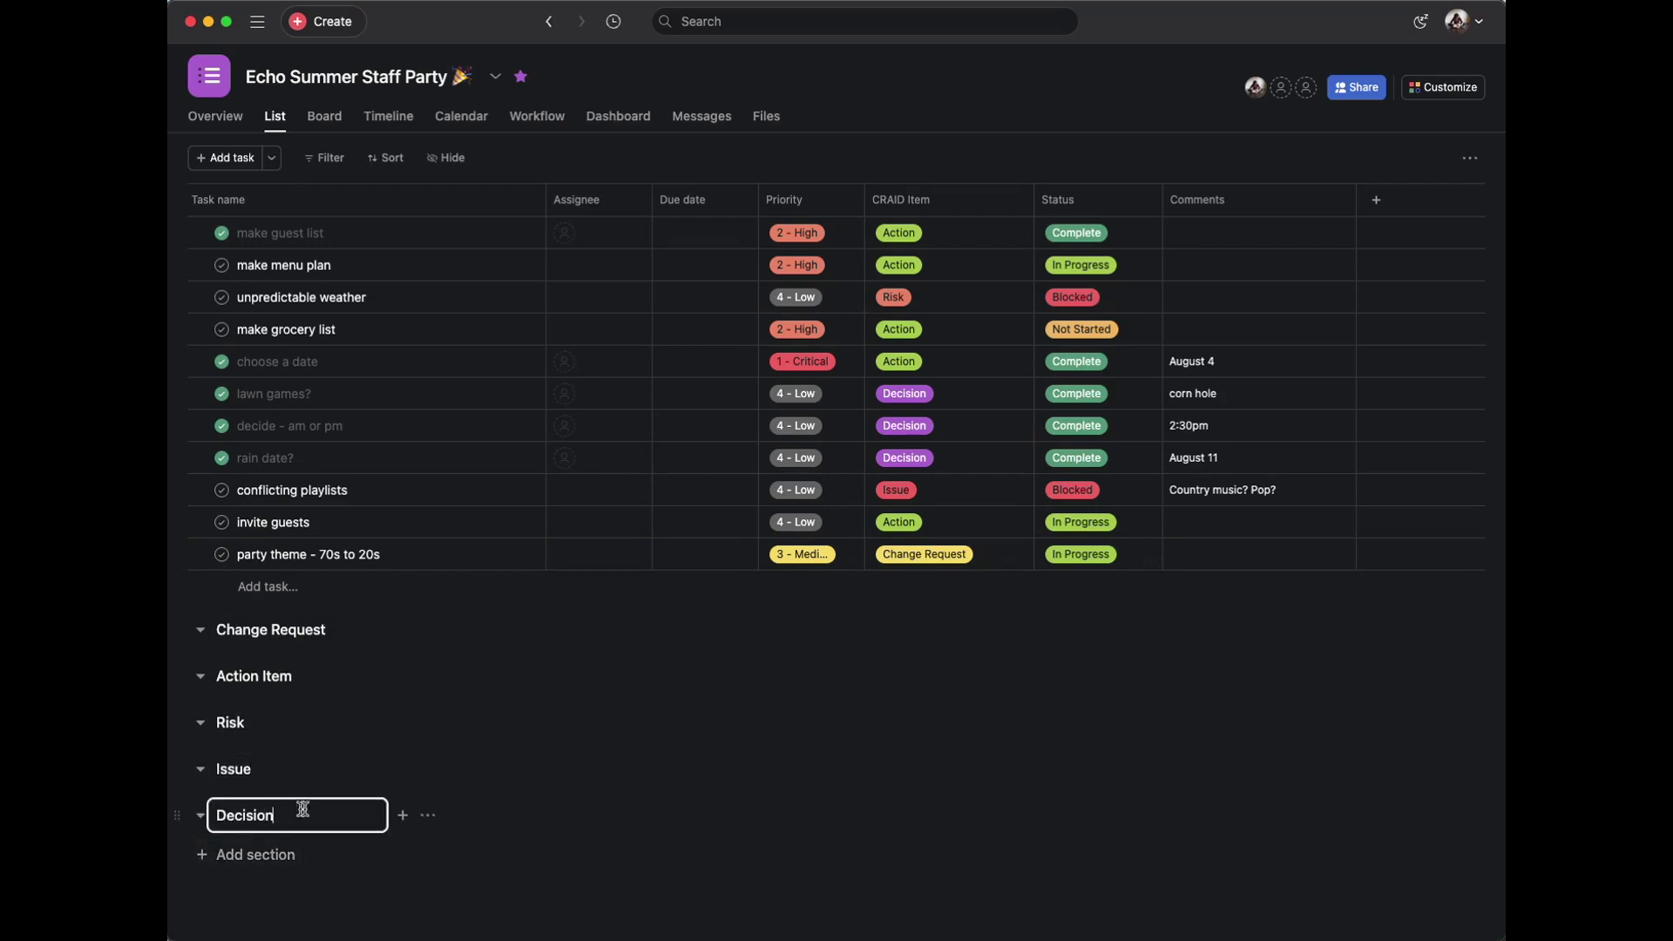
key("Return")
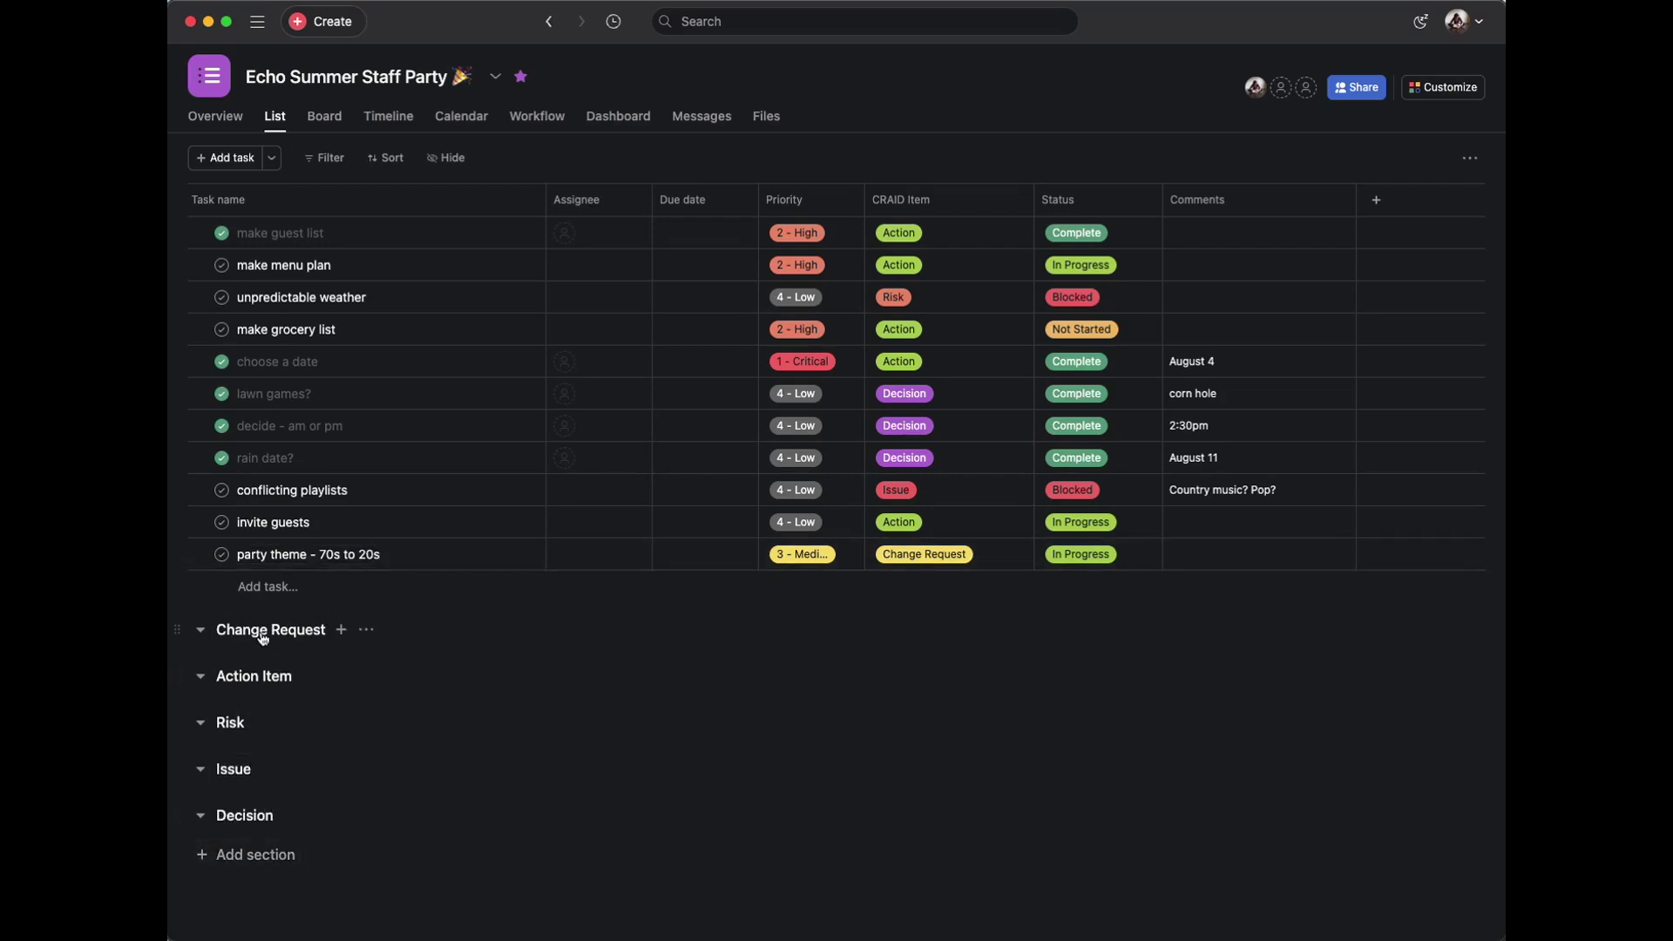
left_click_drag(177, 722, 188, 673)
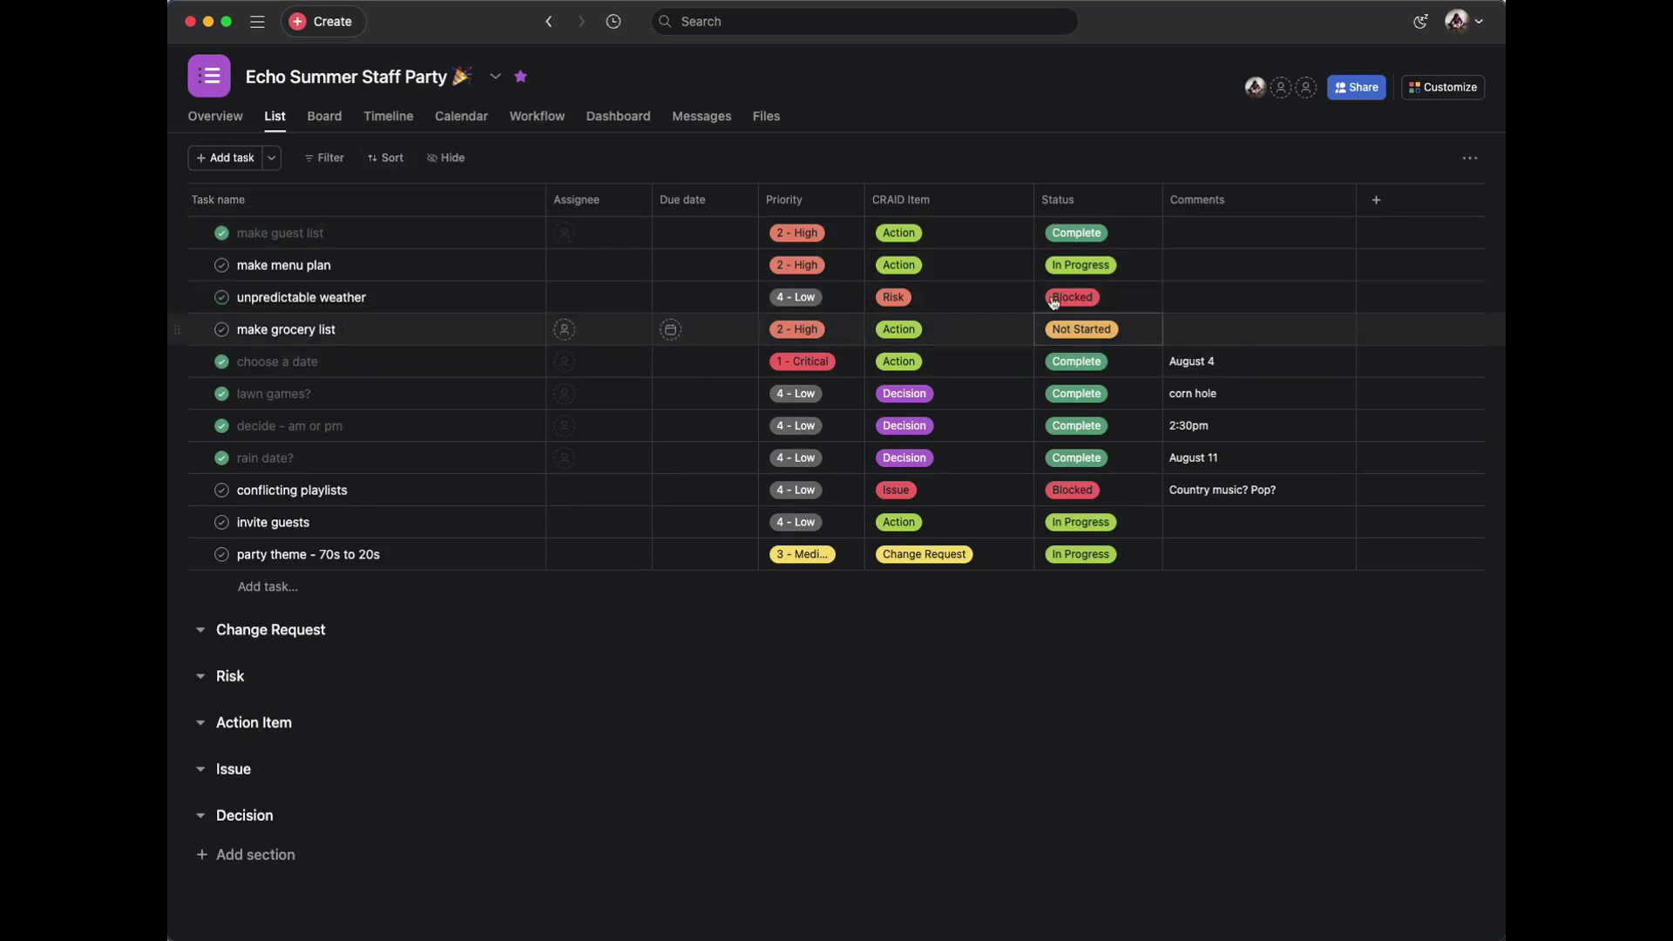
Sort the task list by CRAID Item, and clear that sort again
left_click(386, 158)
scroll(433, 390, "down", 3)
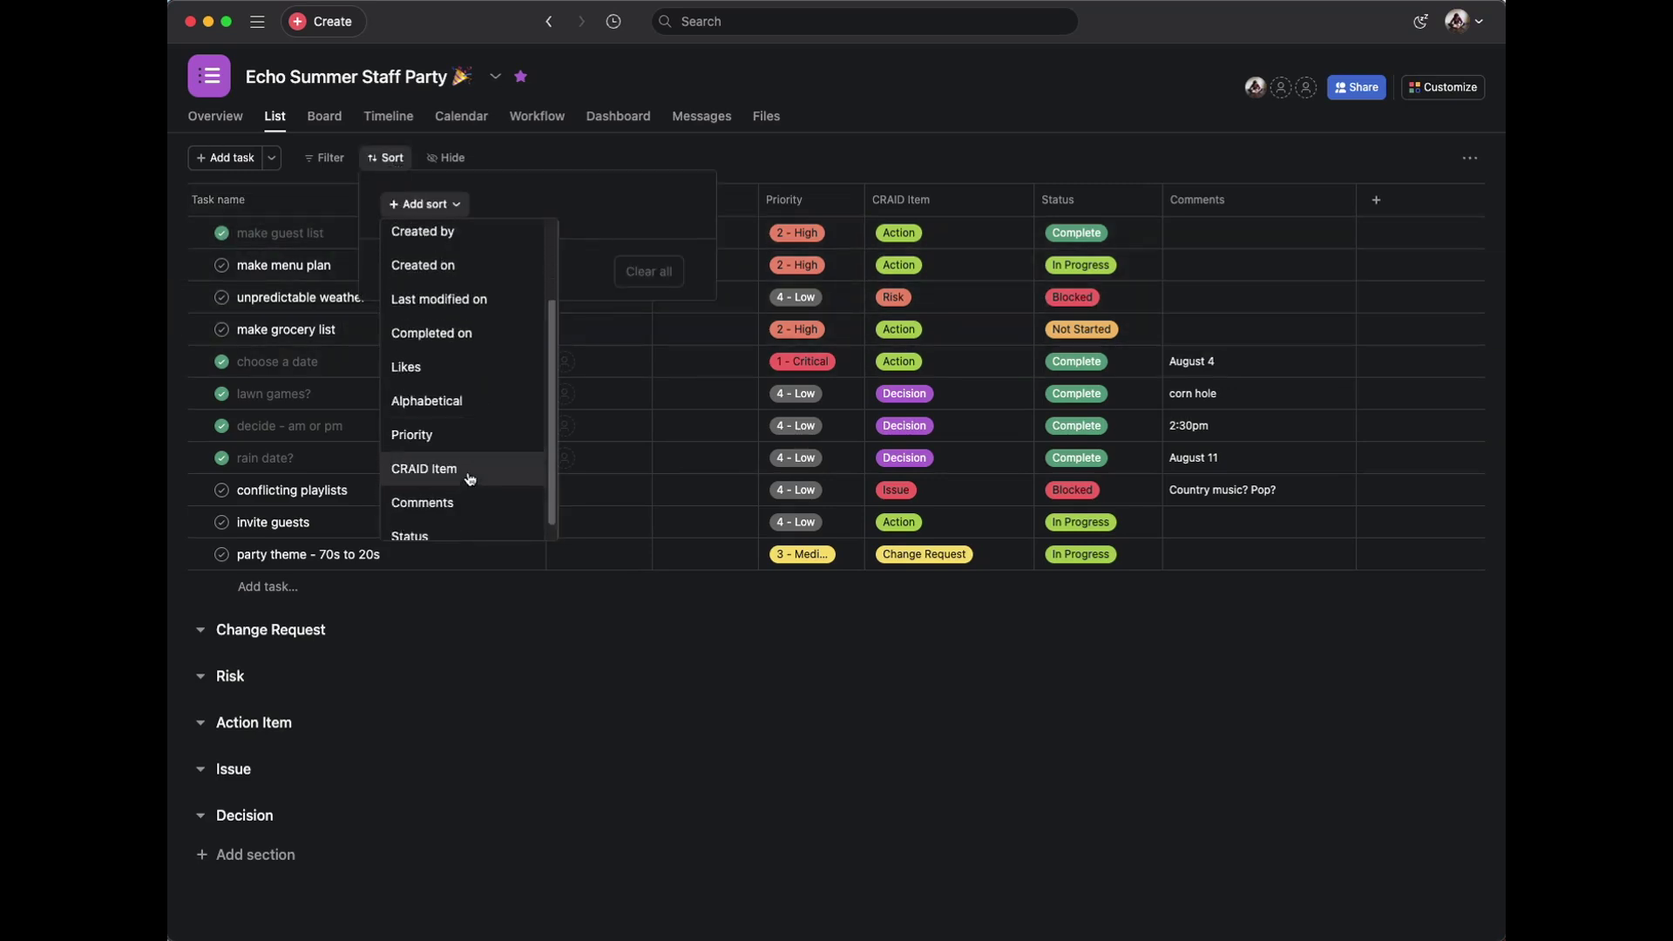
left_click(470, 453)
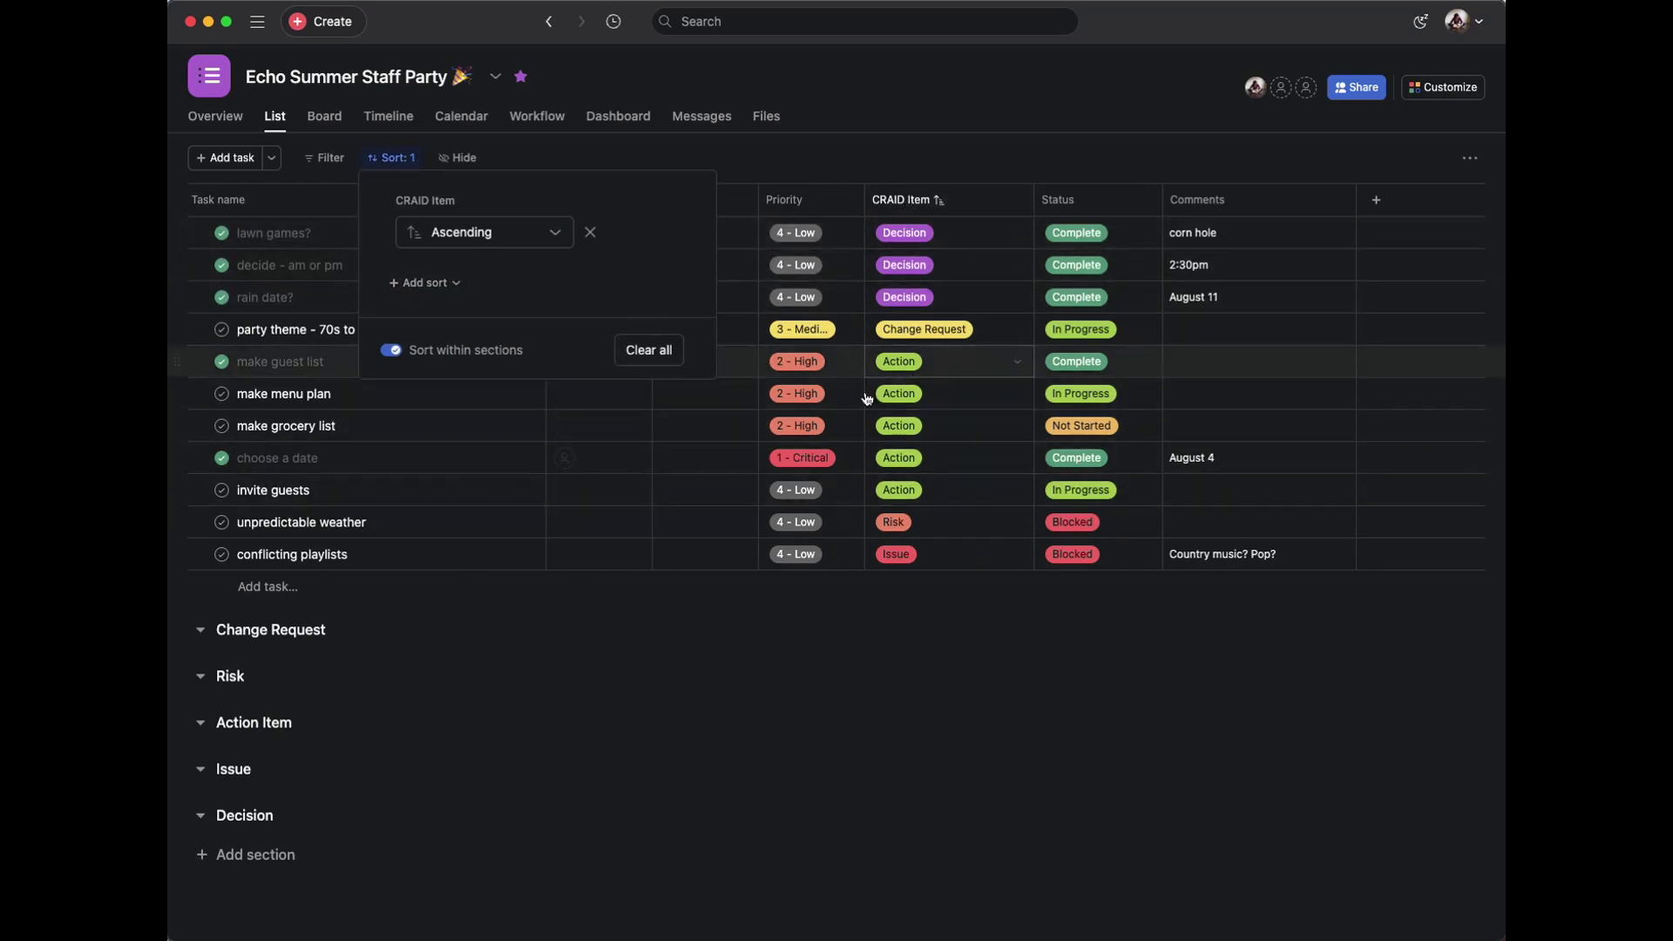
left_click(922, 142)
left_click(391, 158)
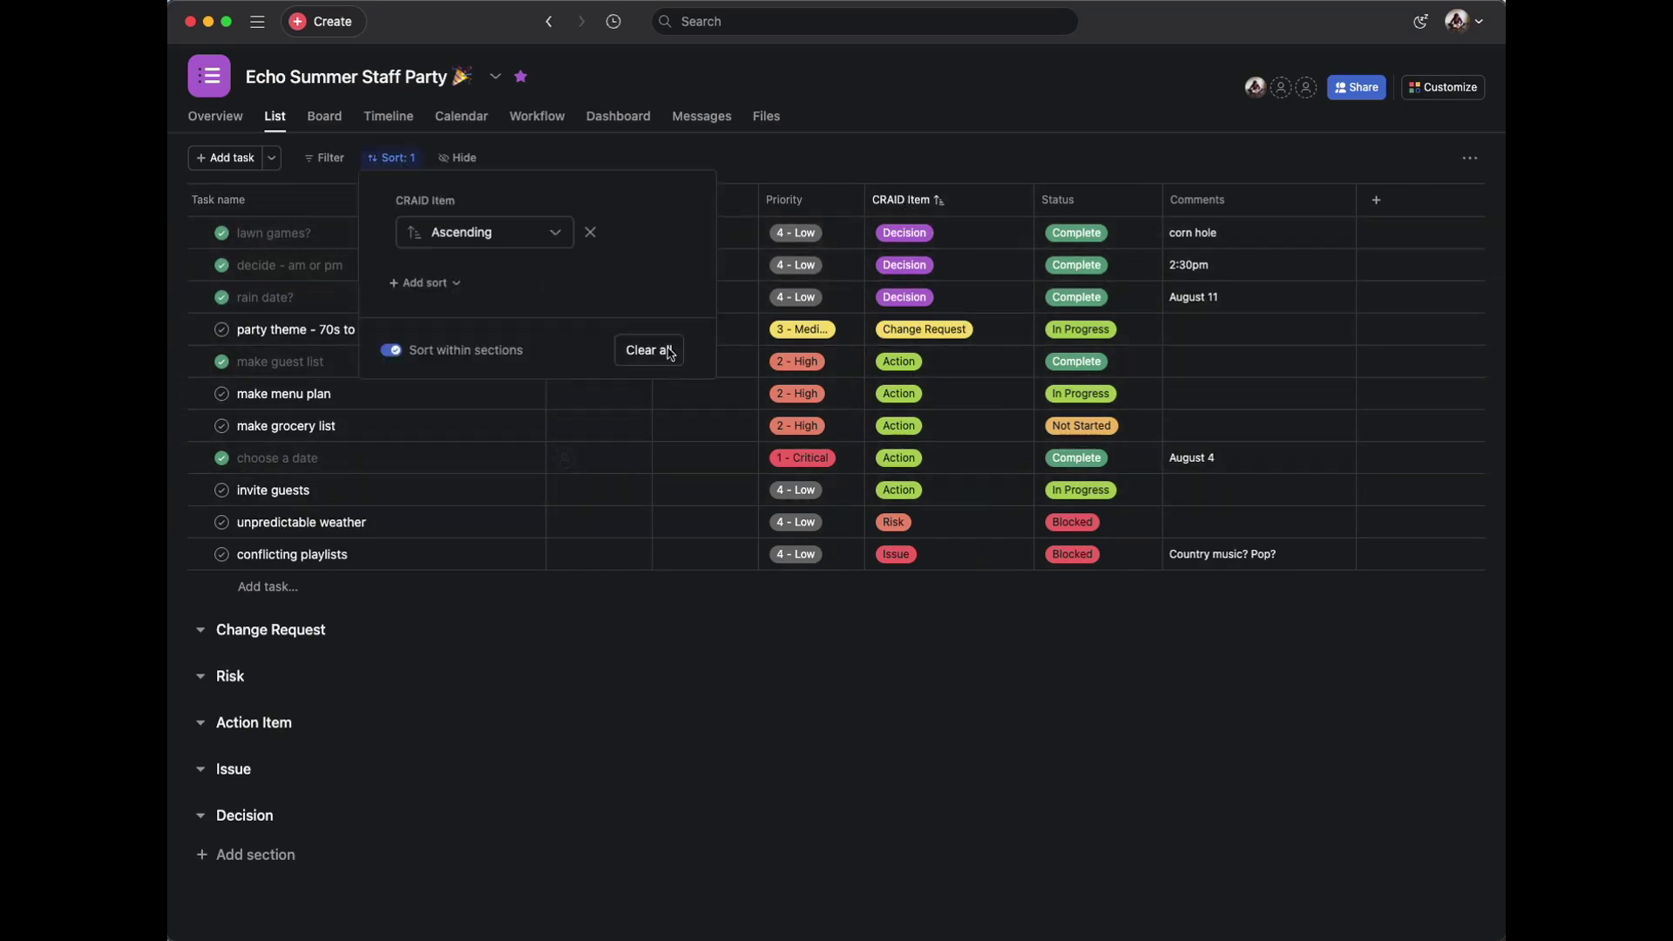
left_click(657, 350)
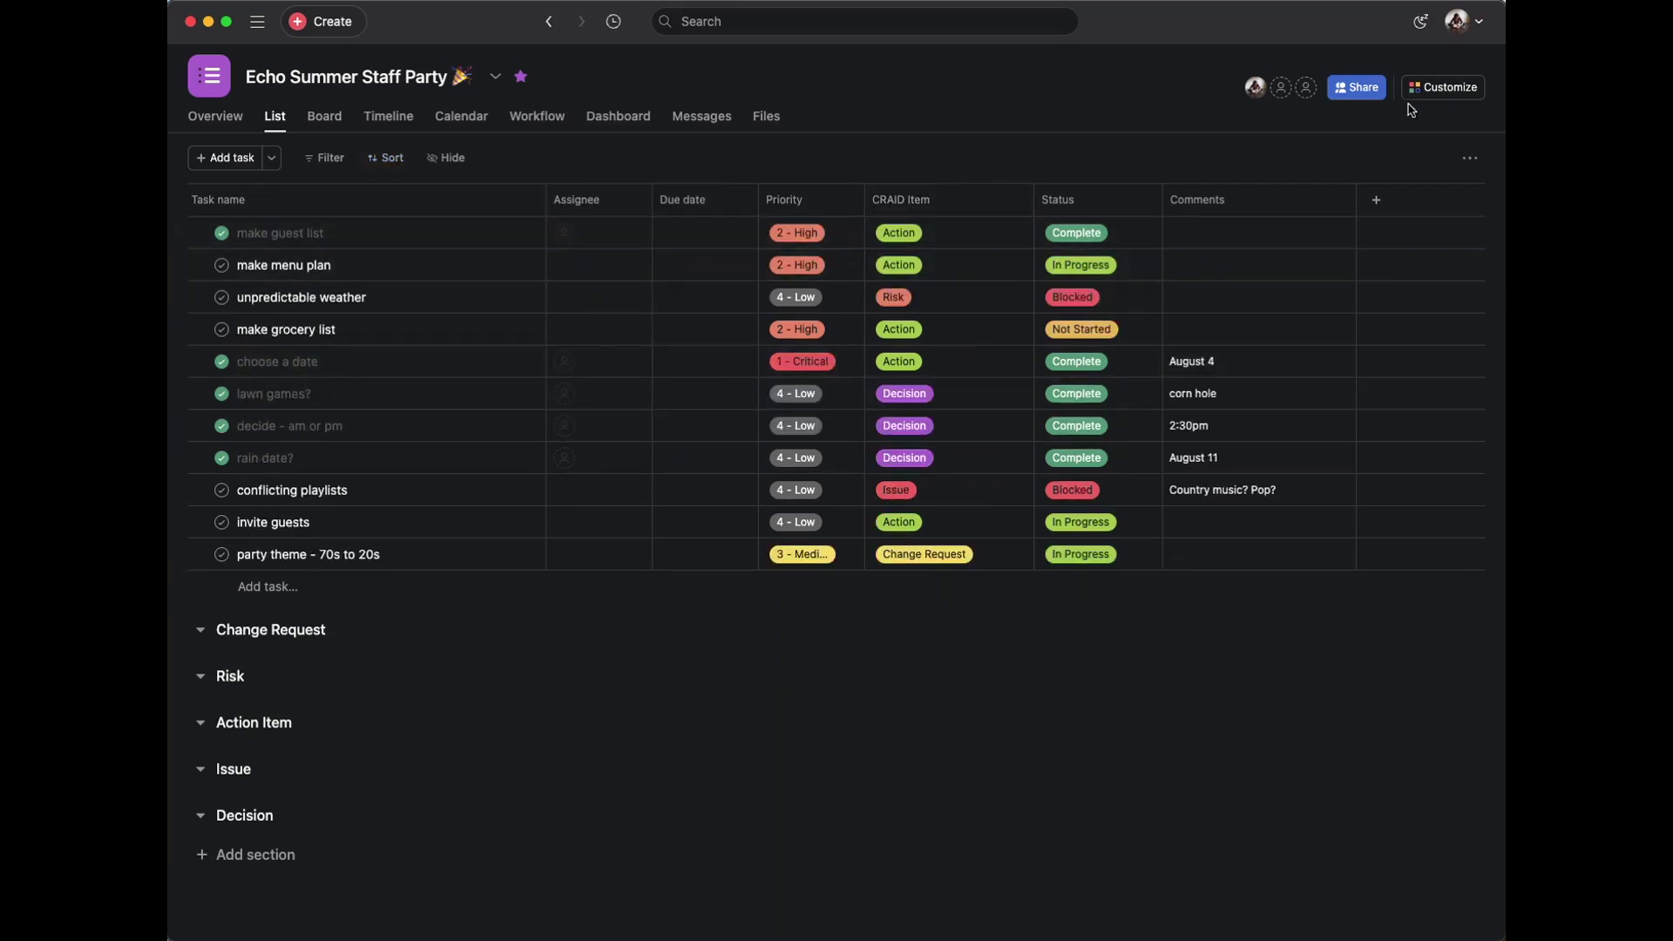
Start a custom rule for the project and name it "Change Request Section"
left_click(1447, 89)
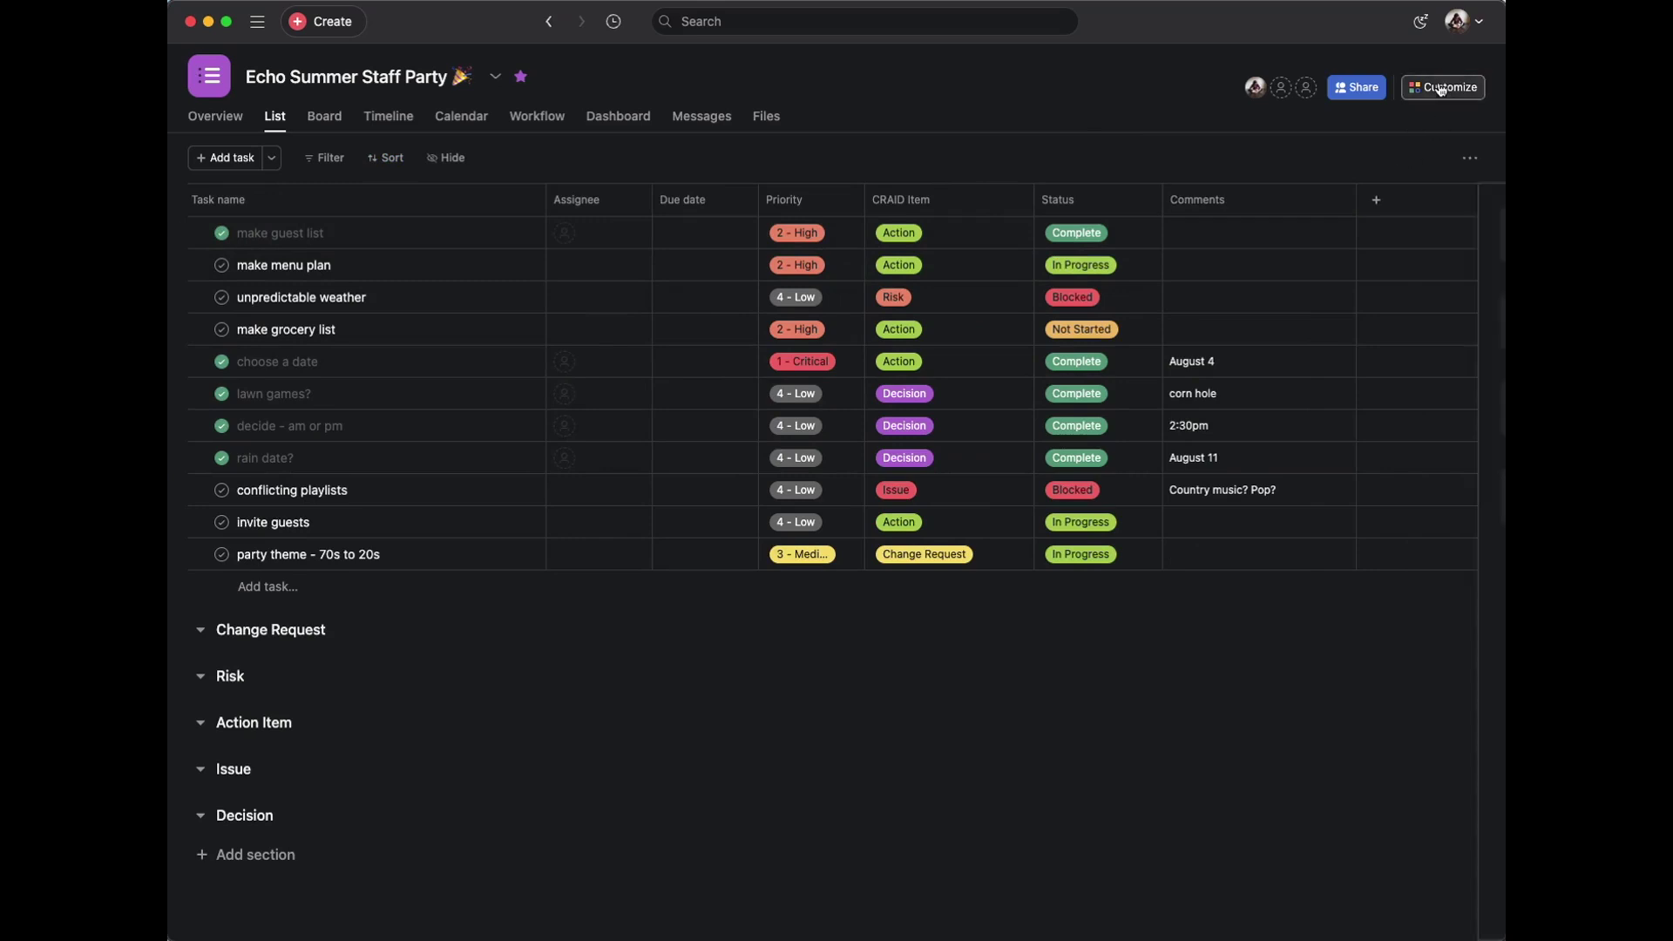
left_click(1443, 87)
scroll(1360, 383, "down", 5)
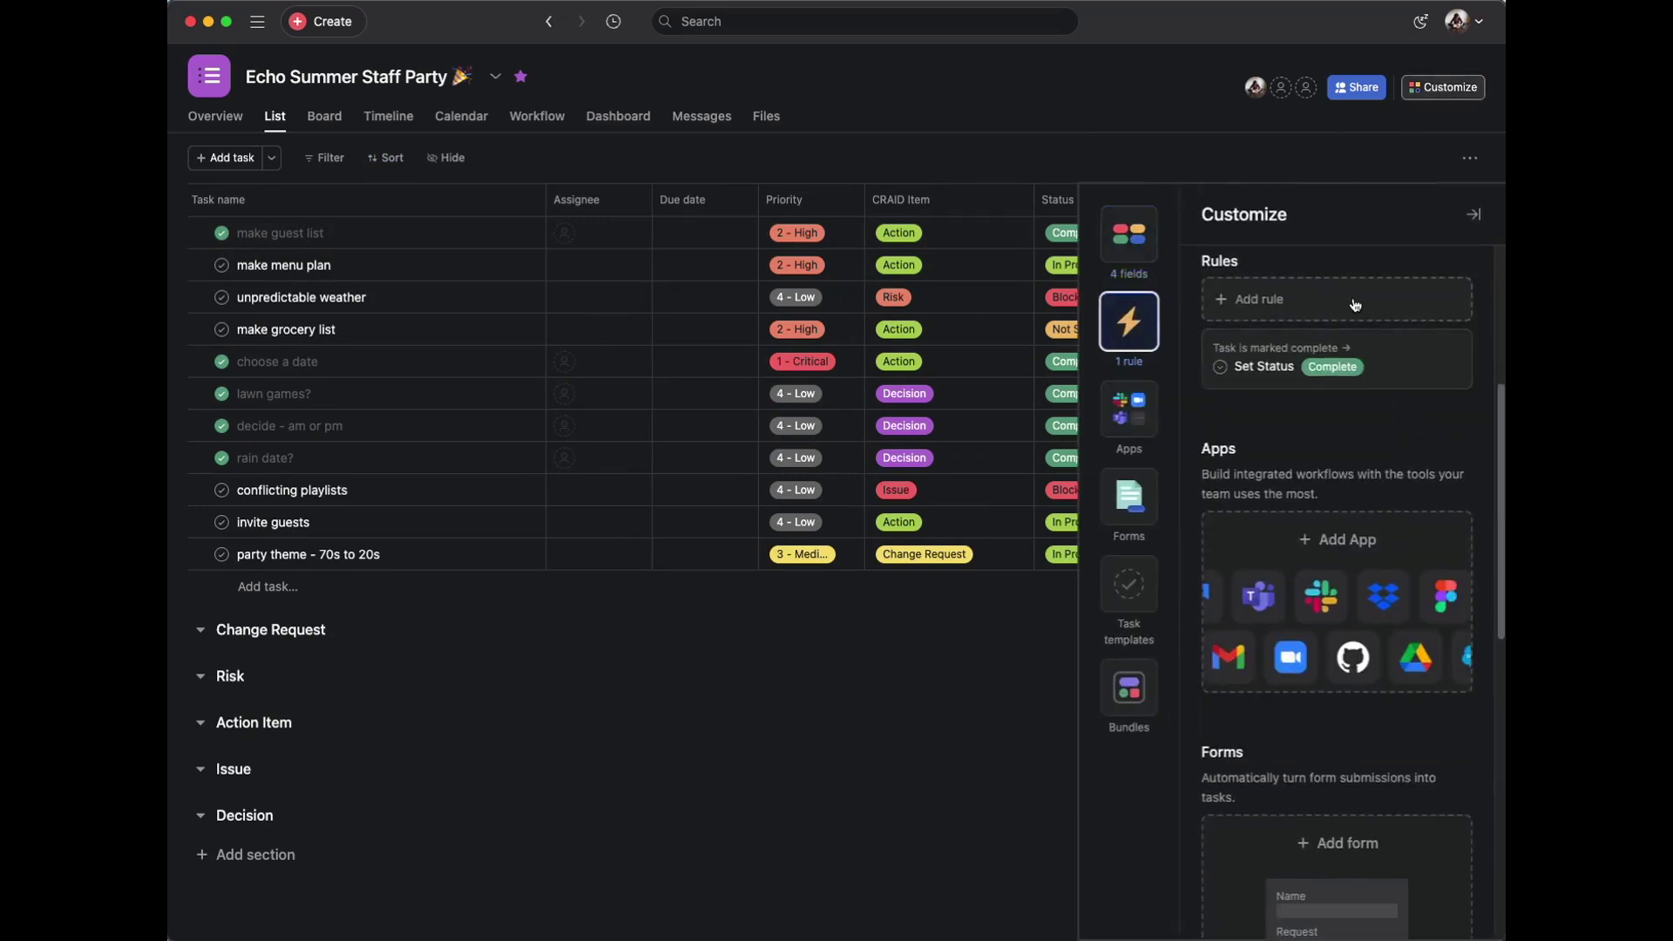
left_click(1355, 301)
left_click(631, 291)
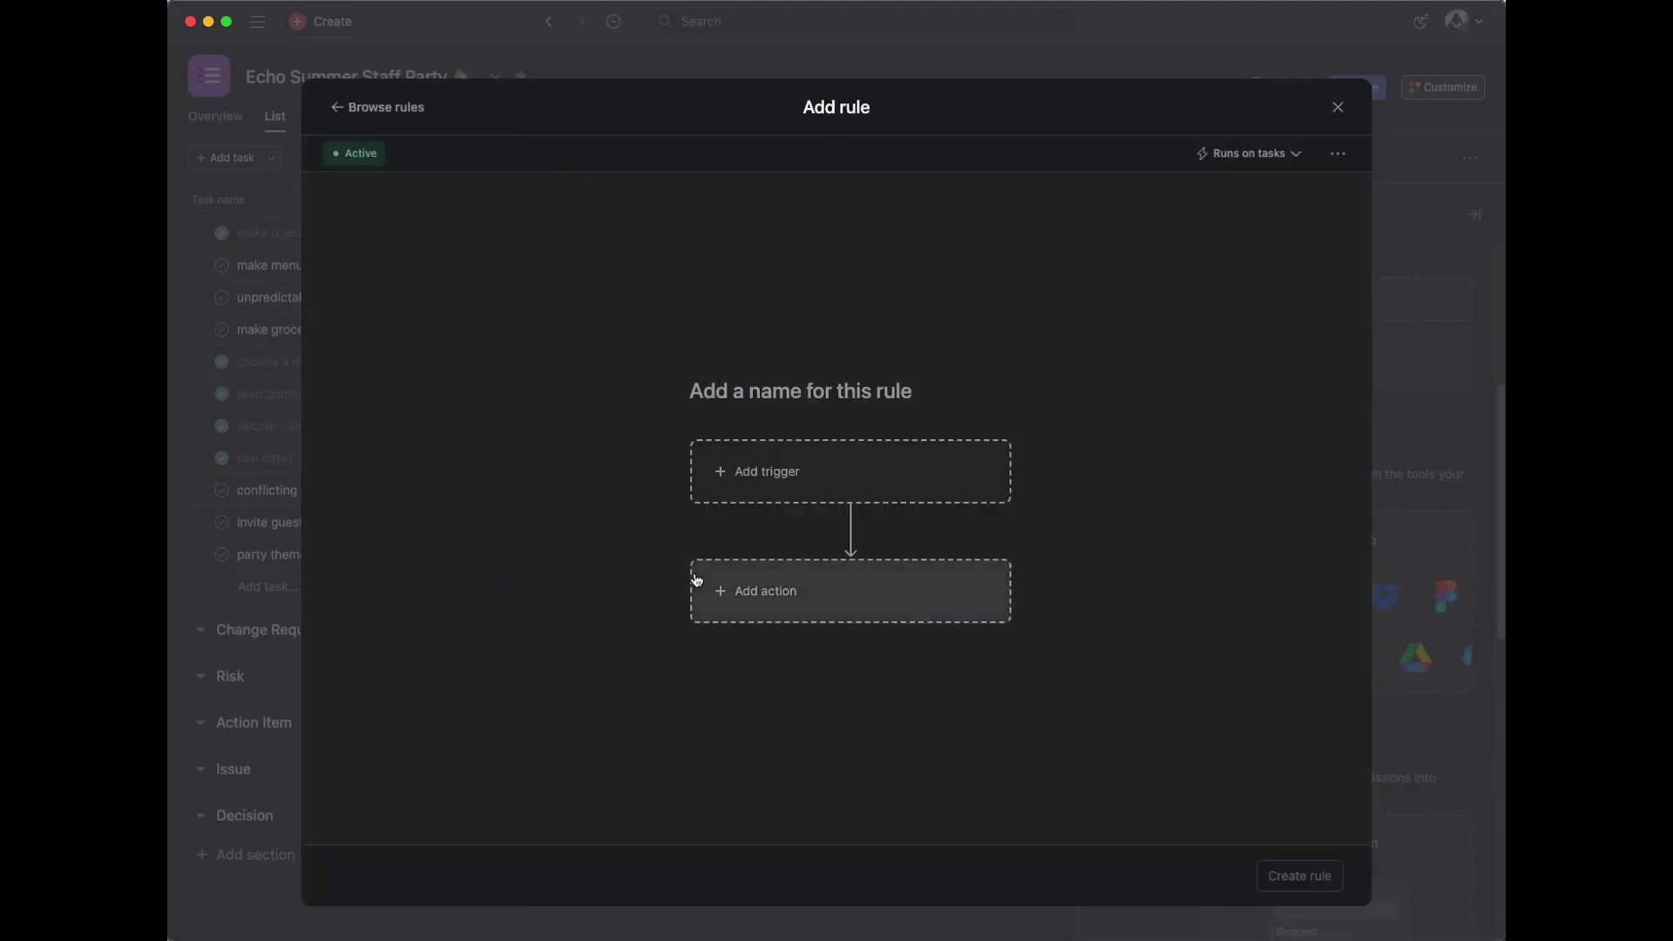
left_click(840, 390)
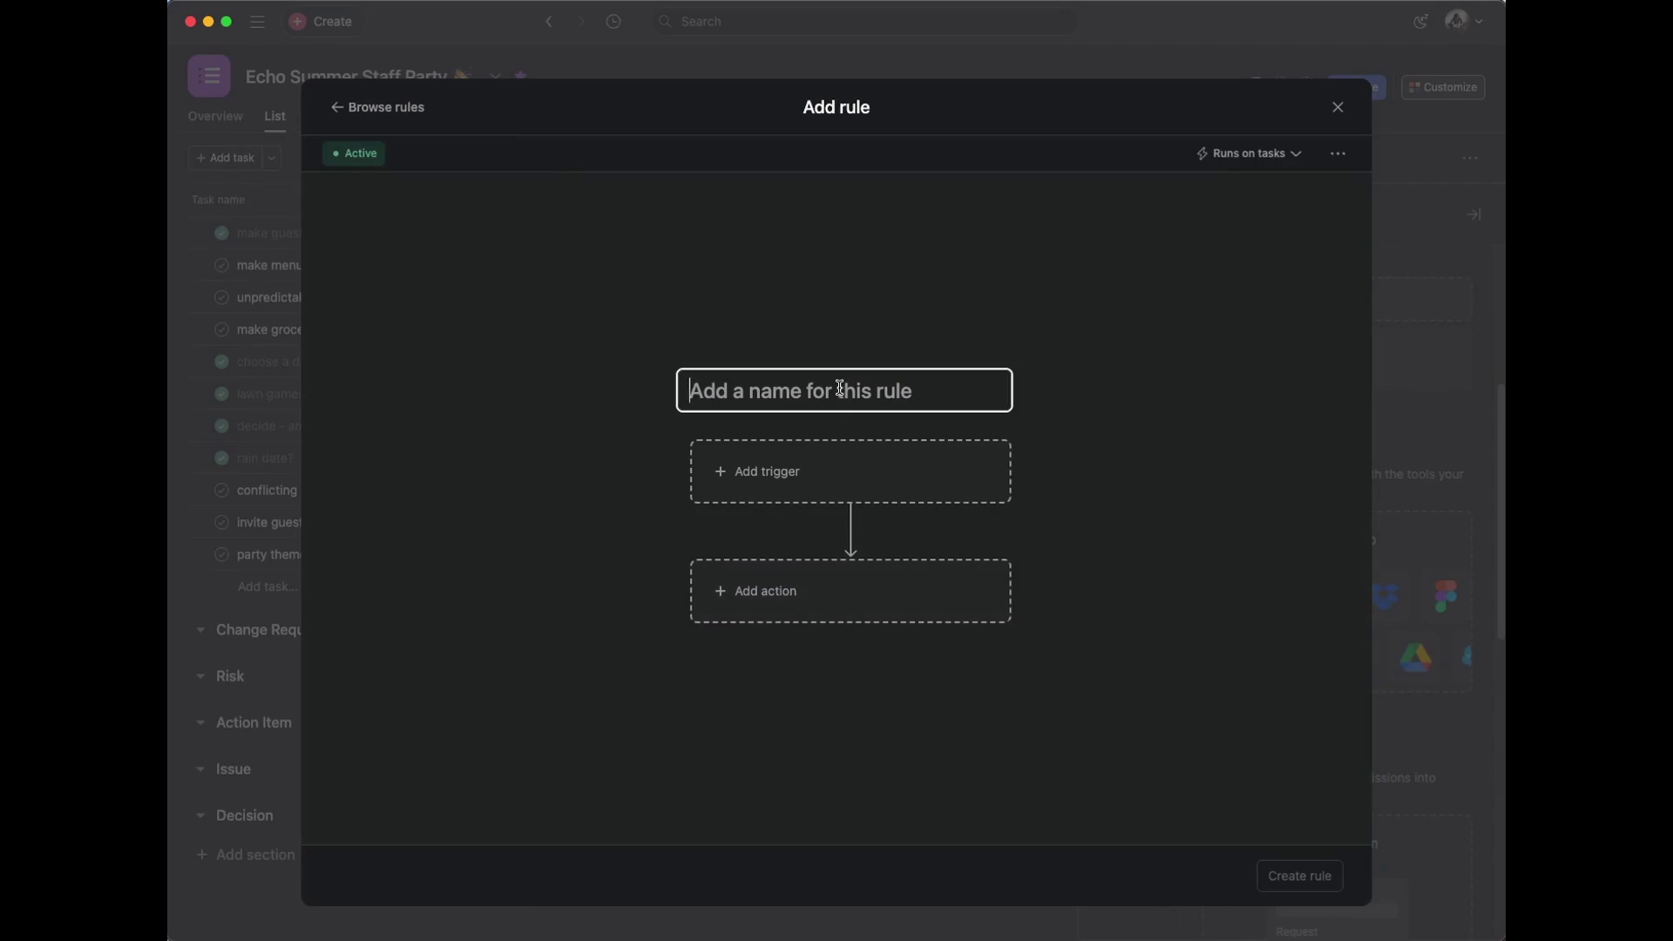
type("Change Requ")
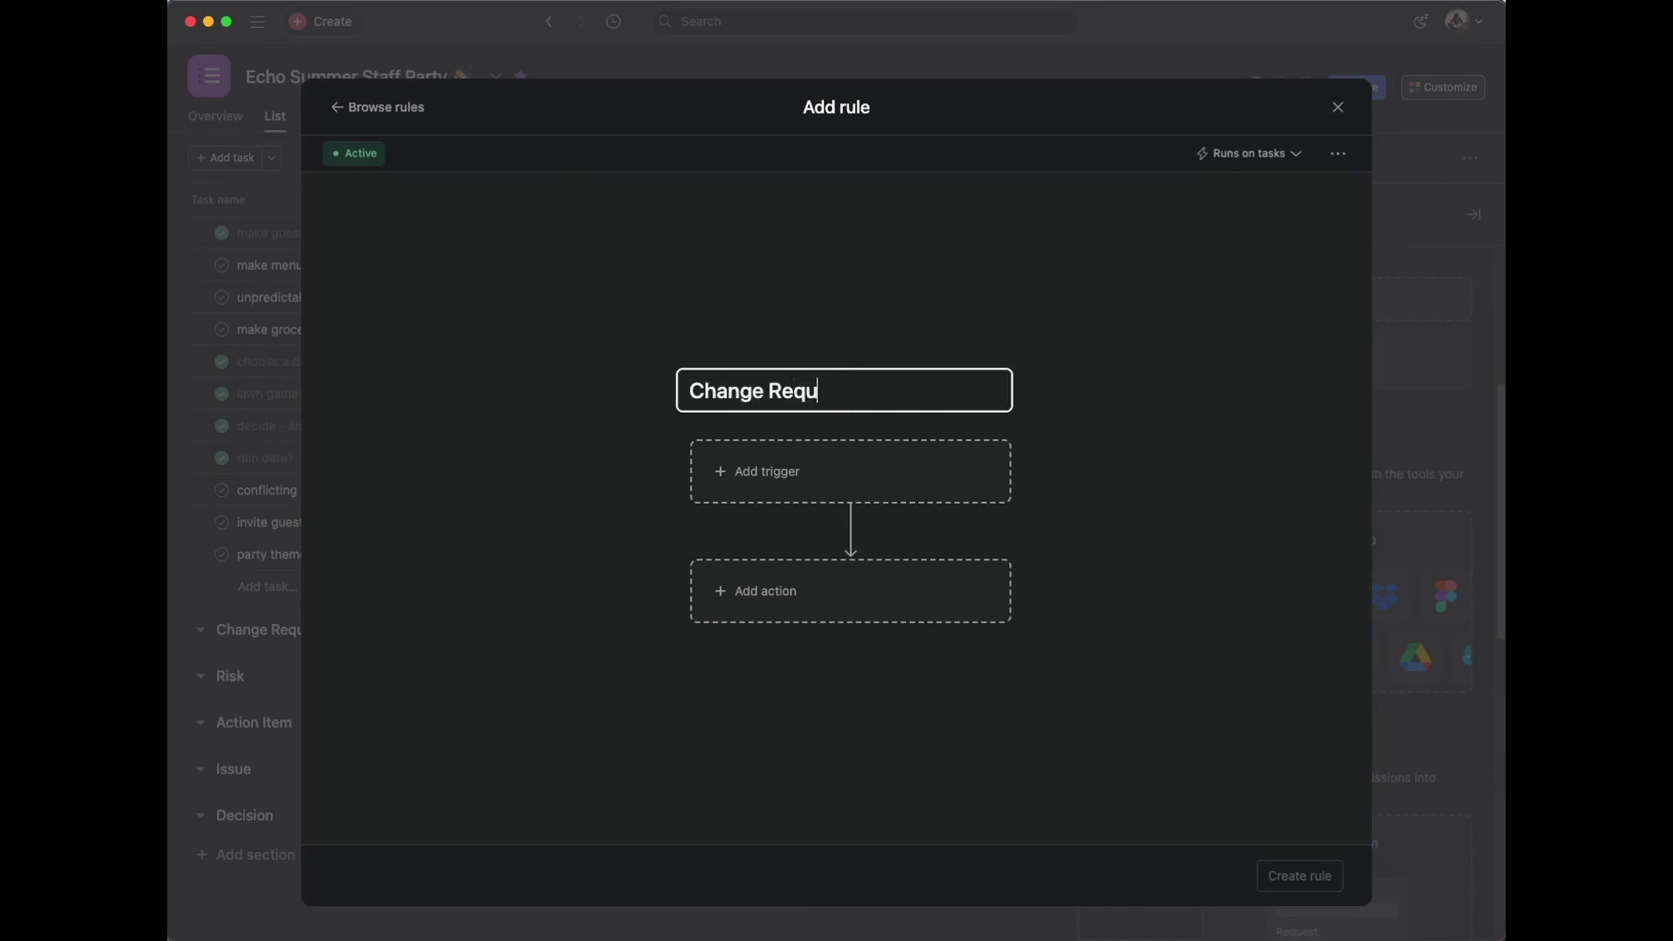
type("est Section")
Set the rule's trigger to the CRAID Item field being set to Change Request
left_click(881, 462)
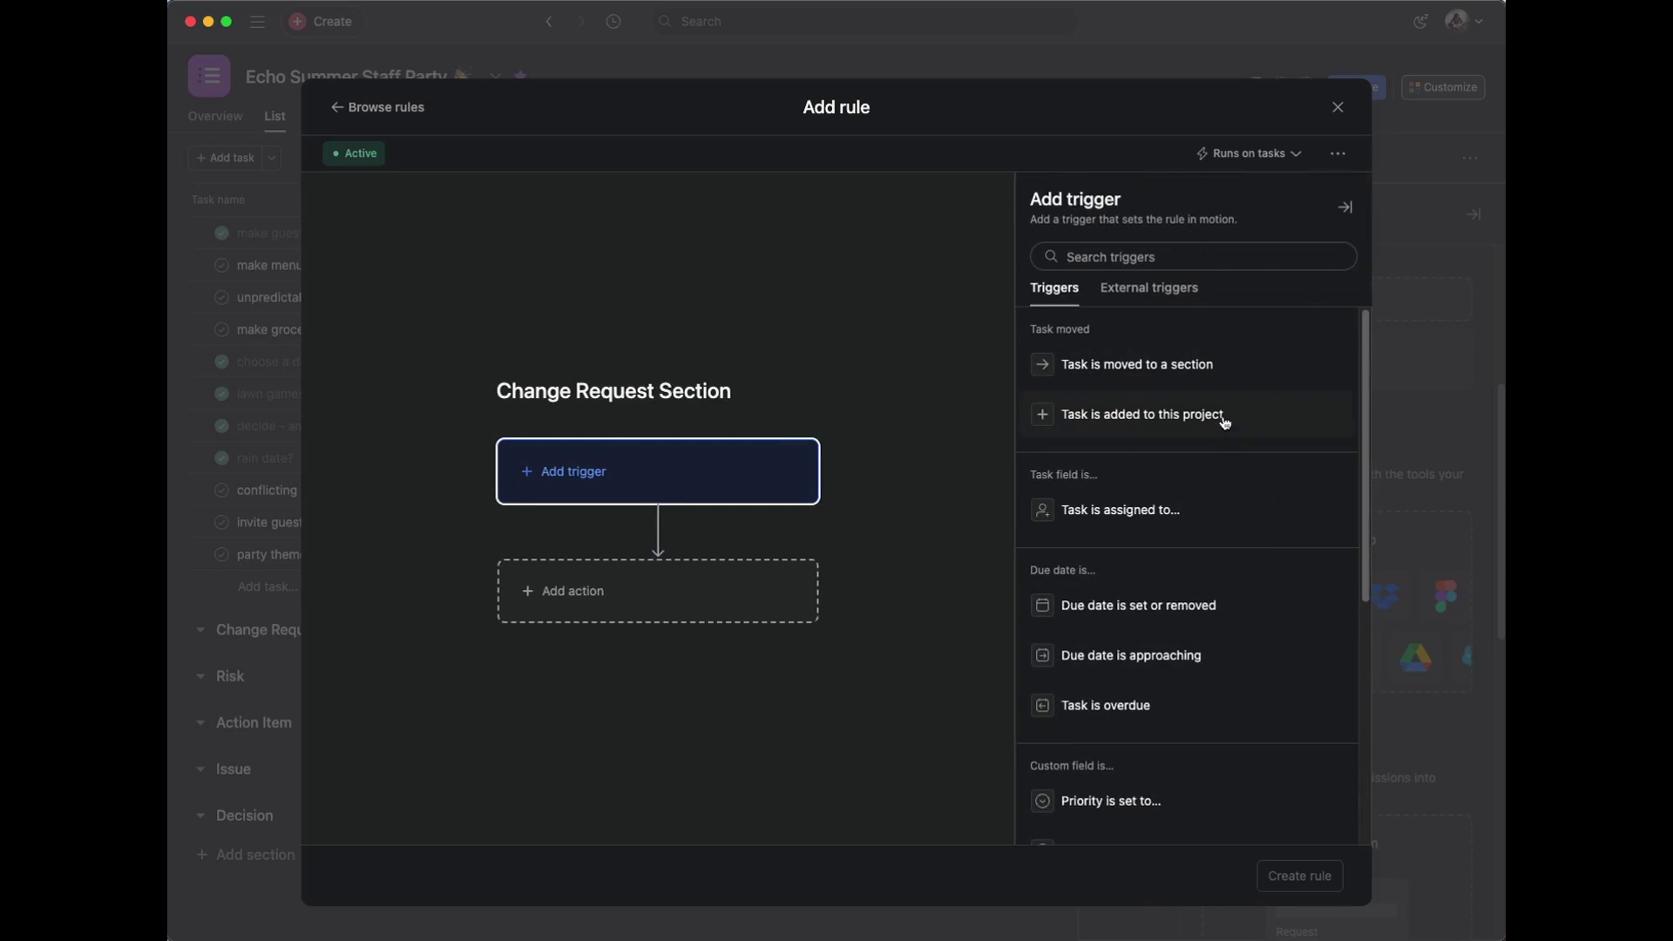
scroll(1131, 349, "down", 5)
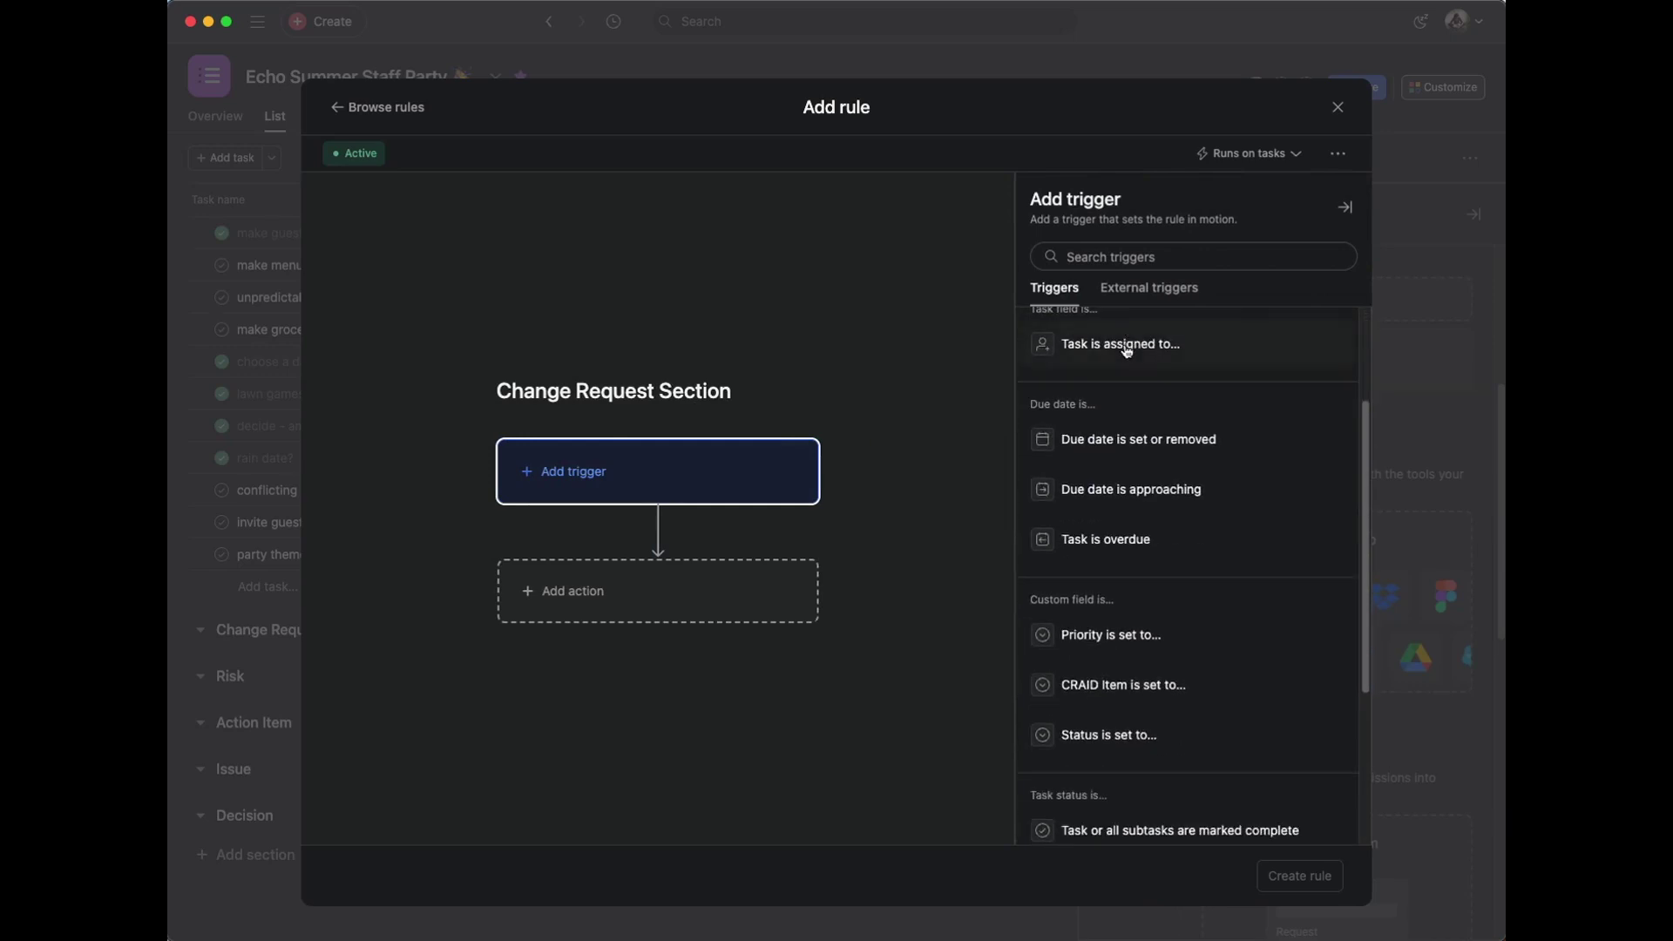
scroll(1124, 353, "down", 6)
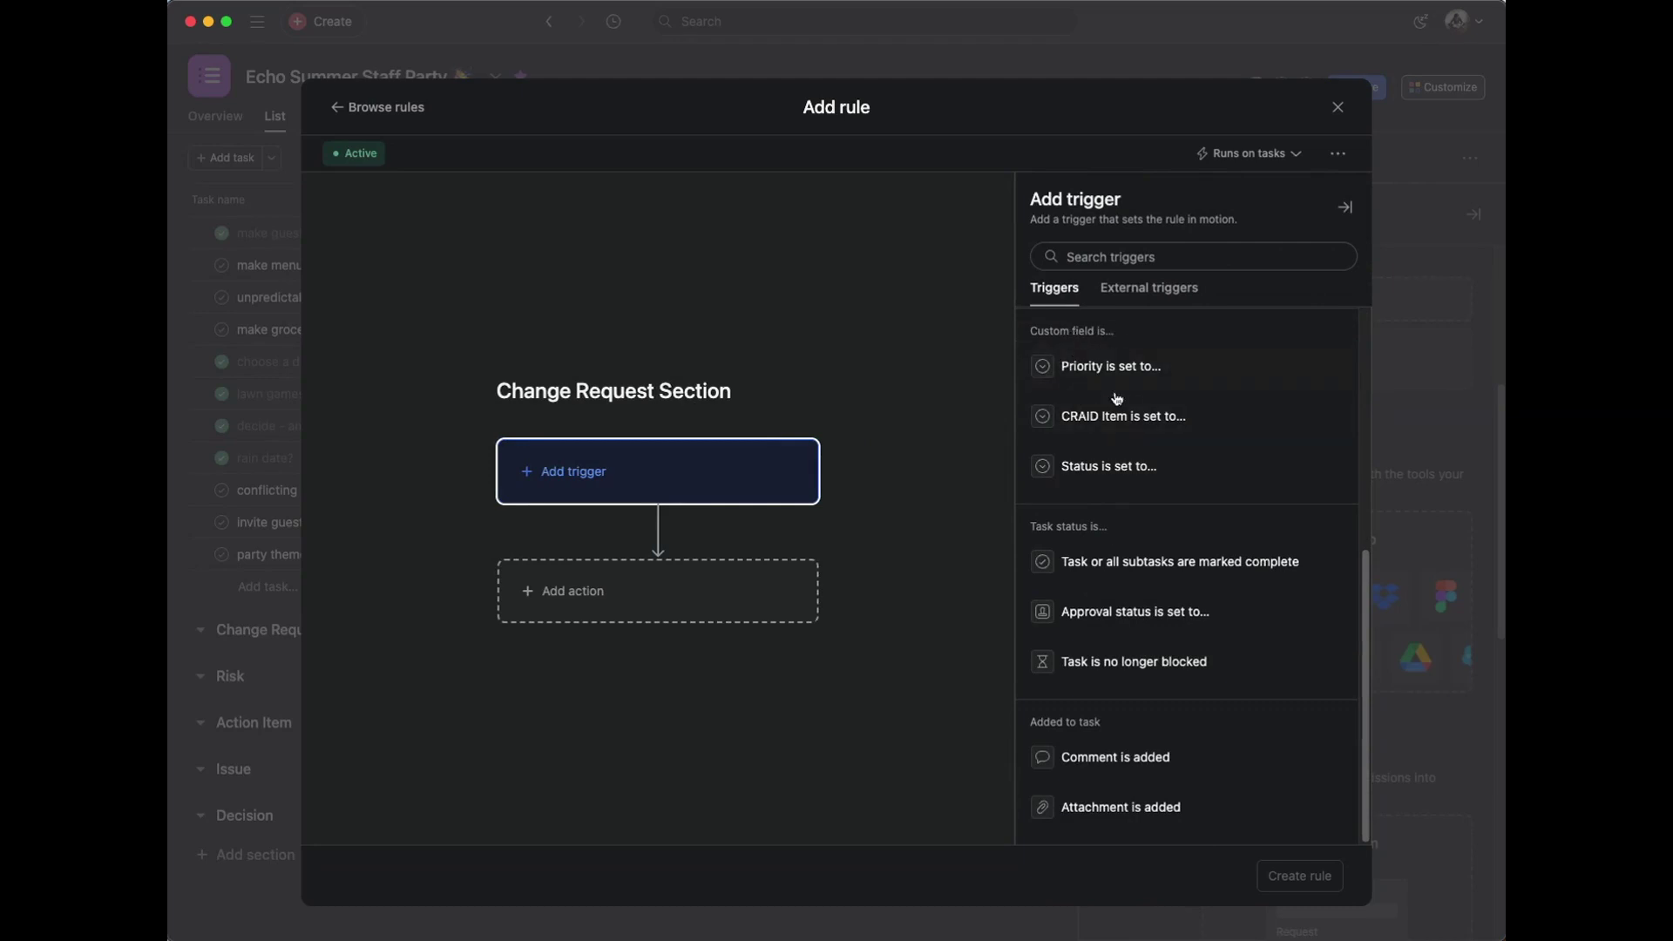
left_click(1134, 417)
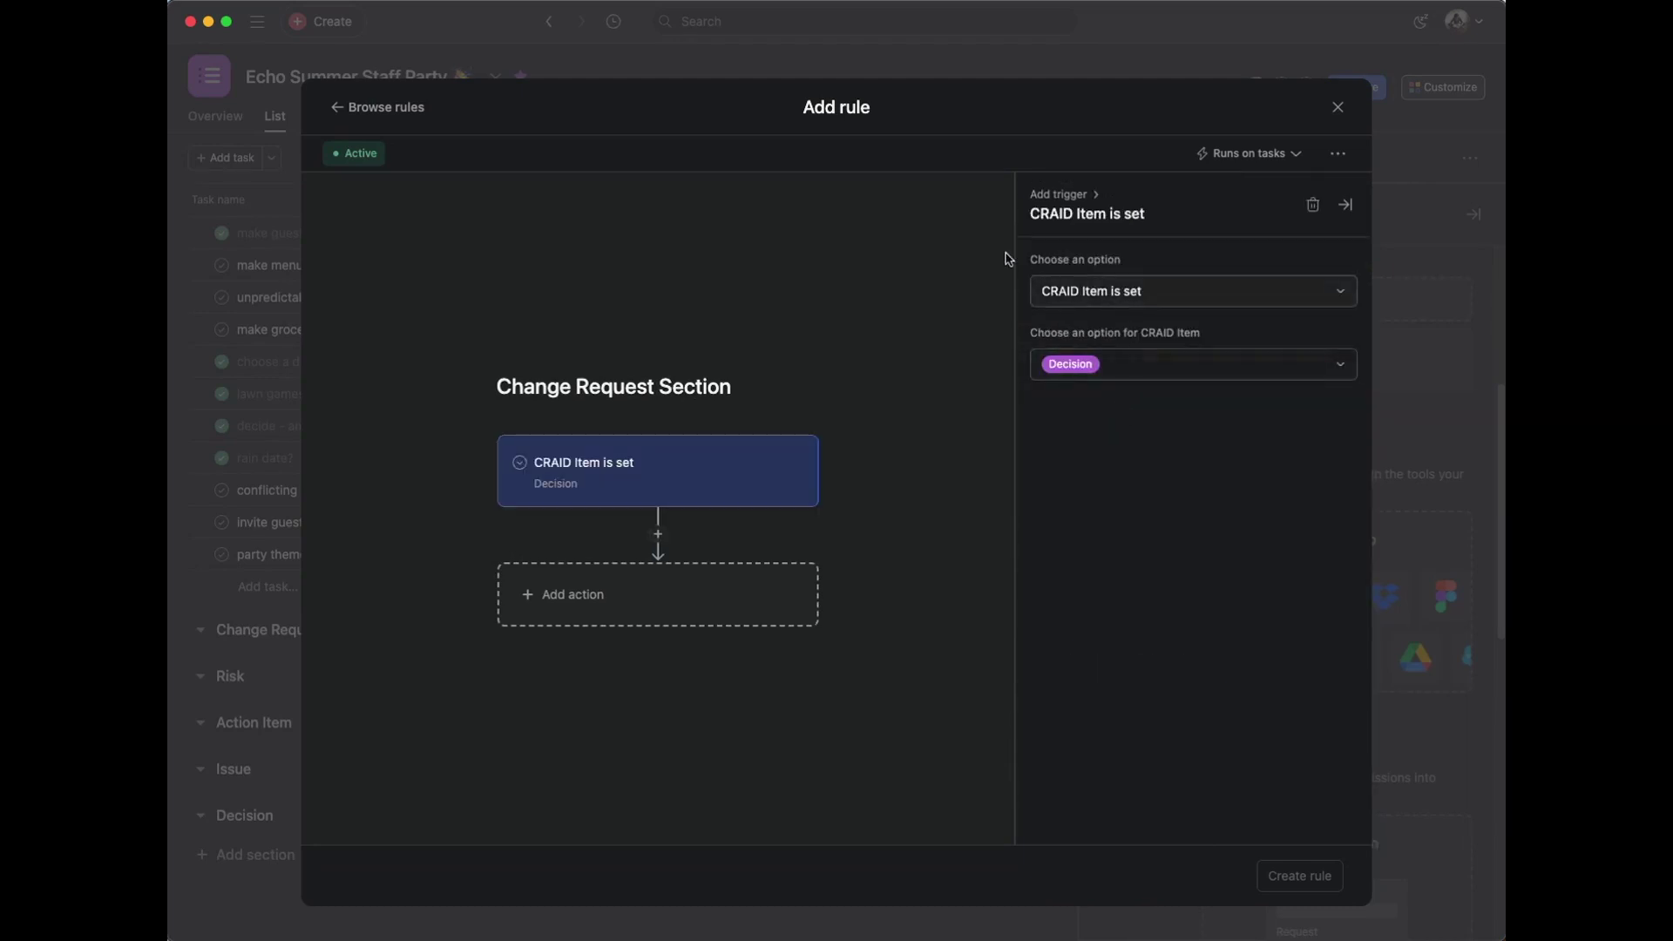
left_click(1148, 374)
left_click(1133, 434)
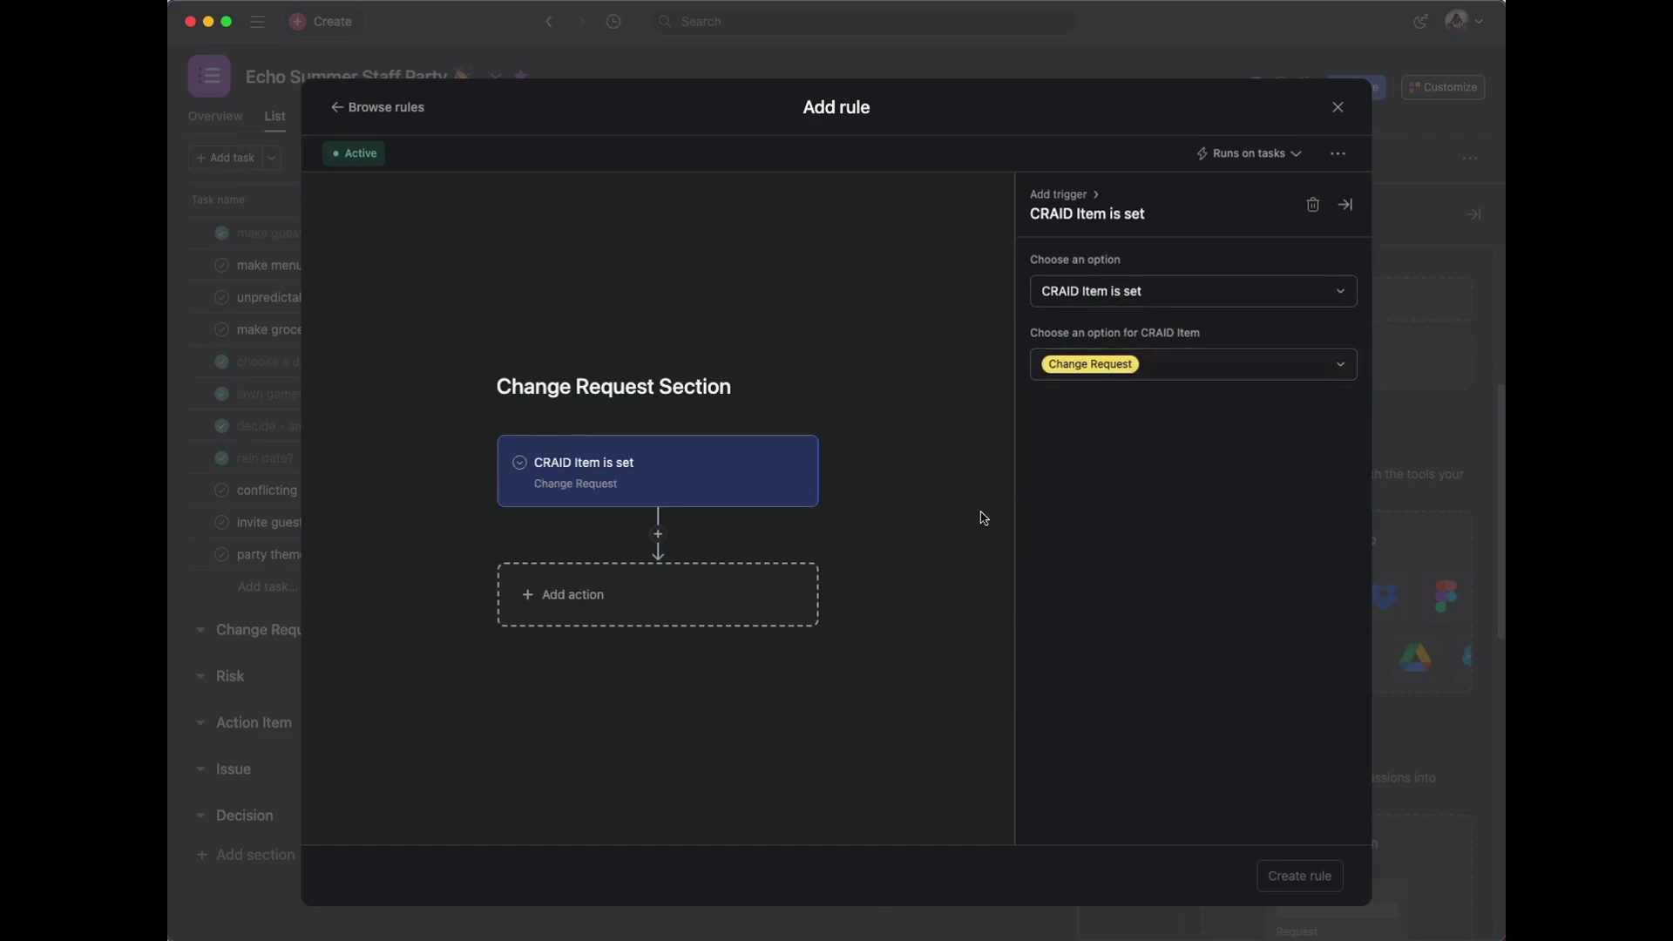
Add an action that moves the task to the Change Request section, create the rule, and return to the task list
left_click(694, 594)
left_click(1072, 369)
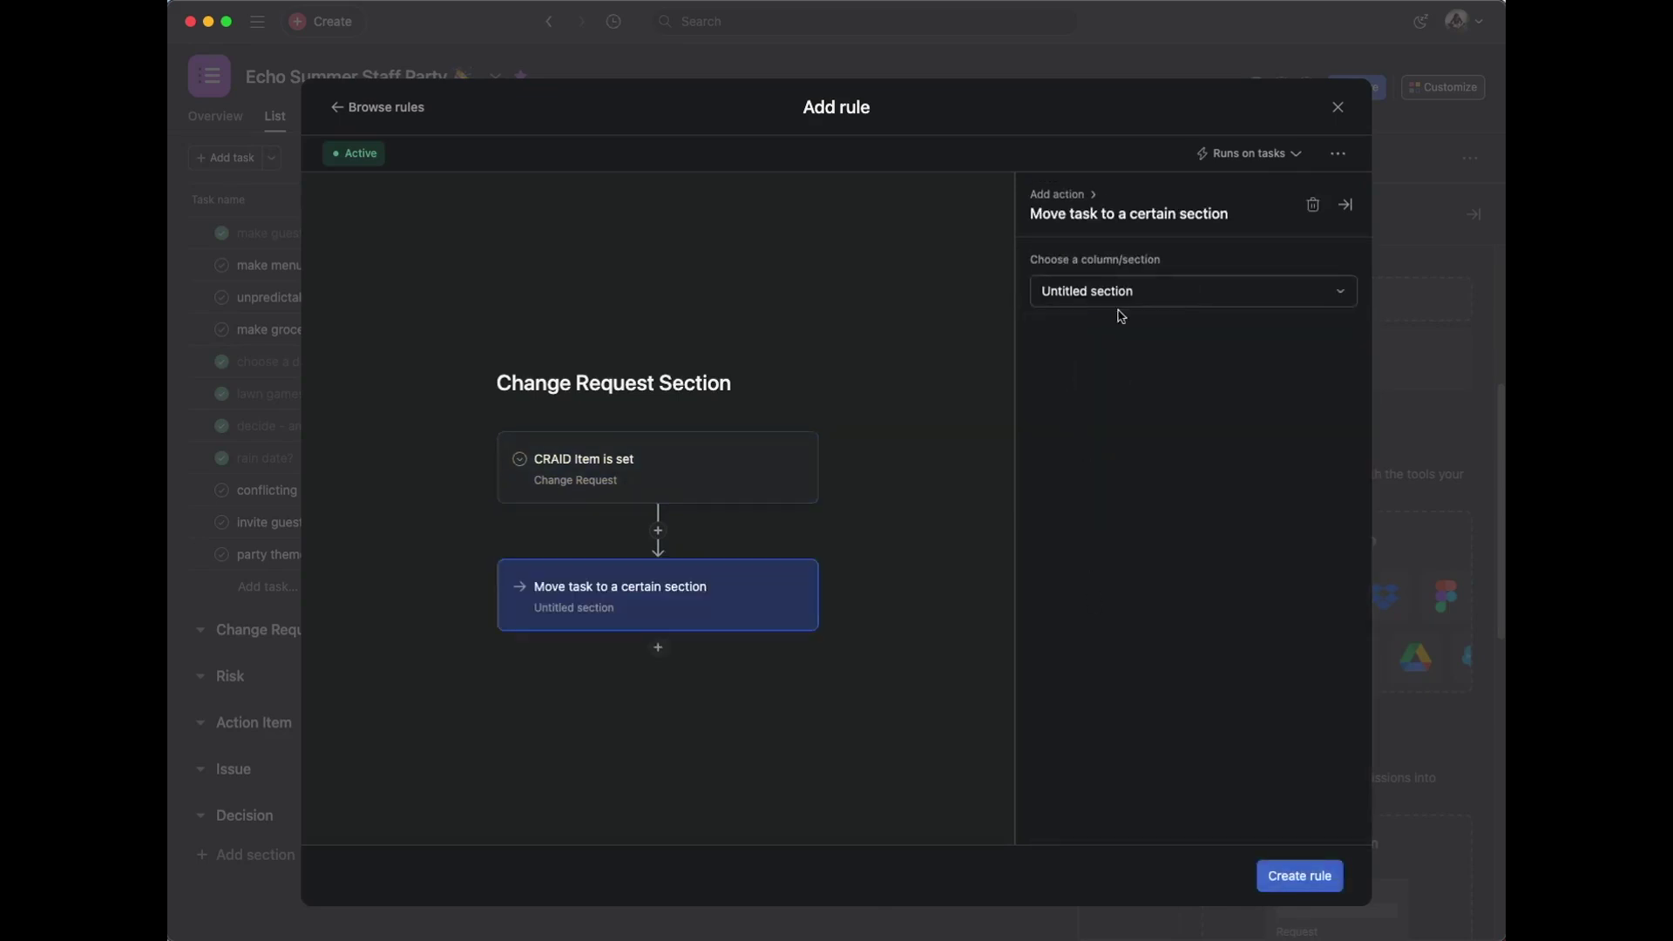
left_click(1121, 291)
left_click(1102, 358)
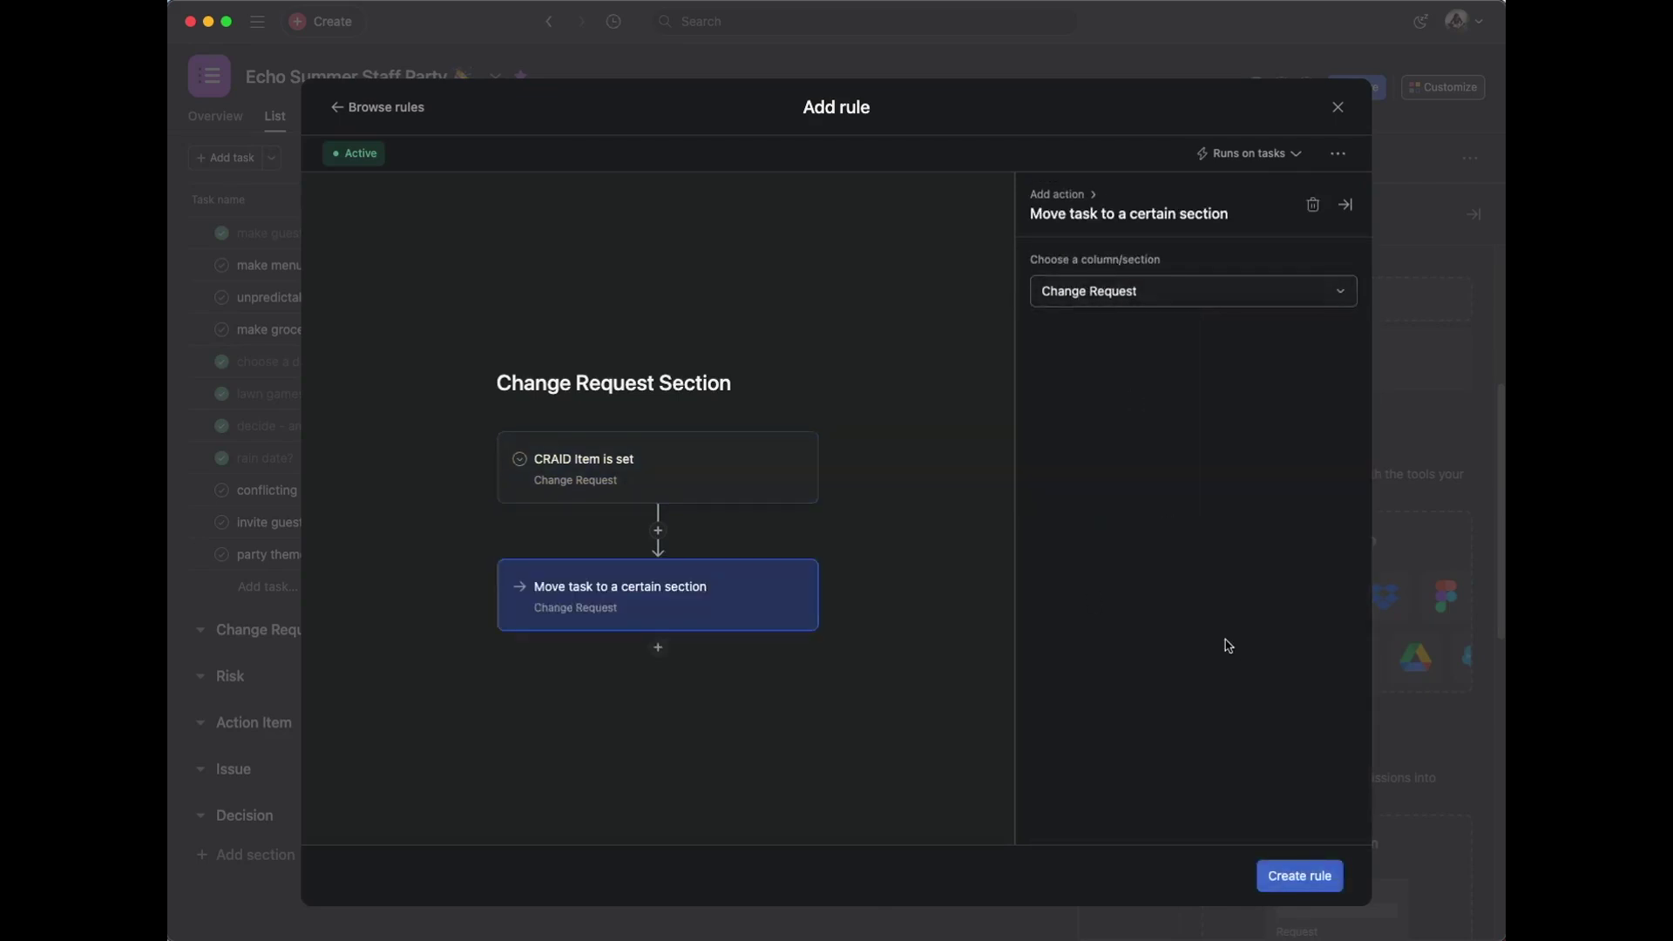
left_click(1300, 876)
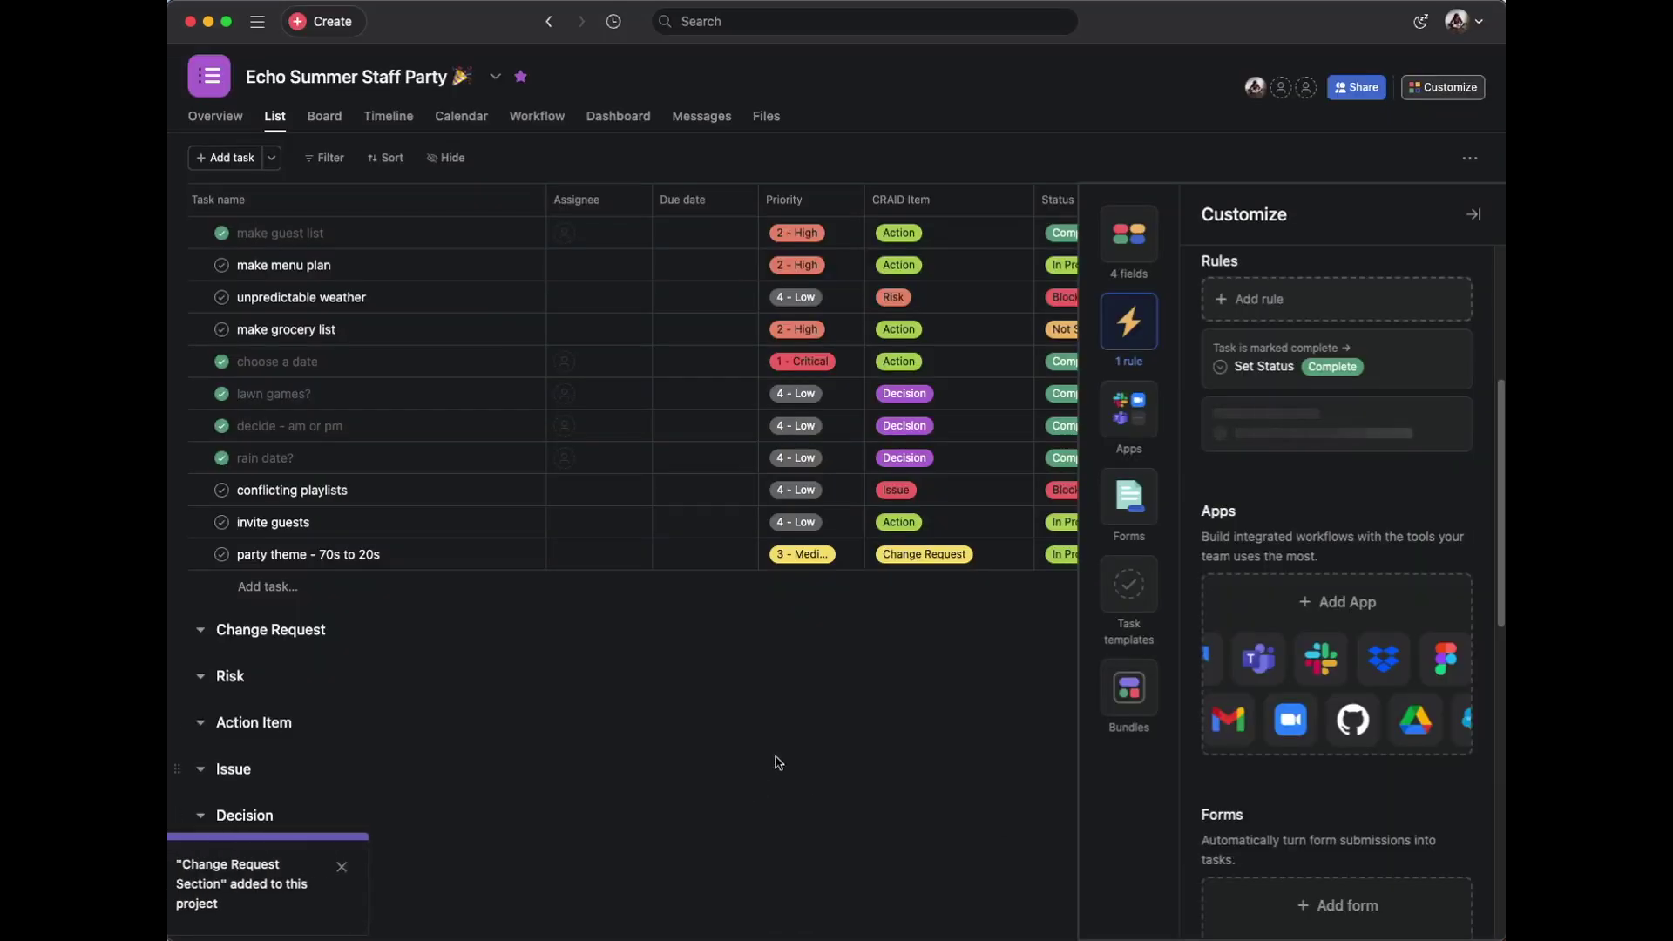
left_click(368, 866)
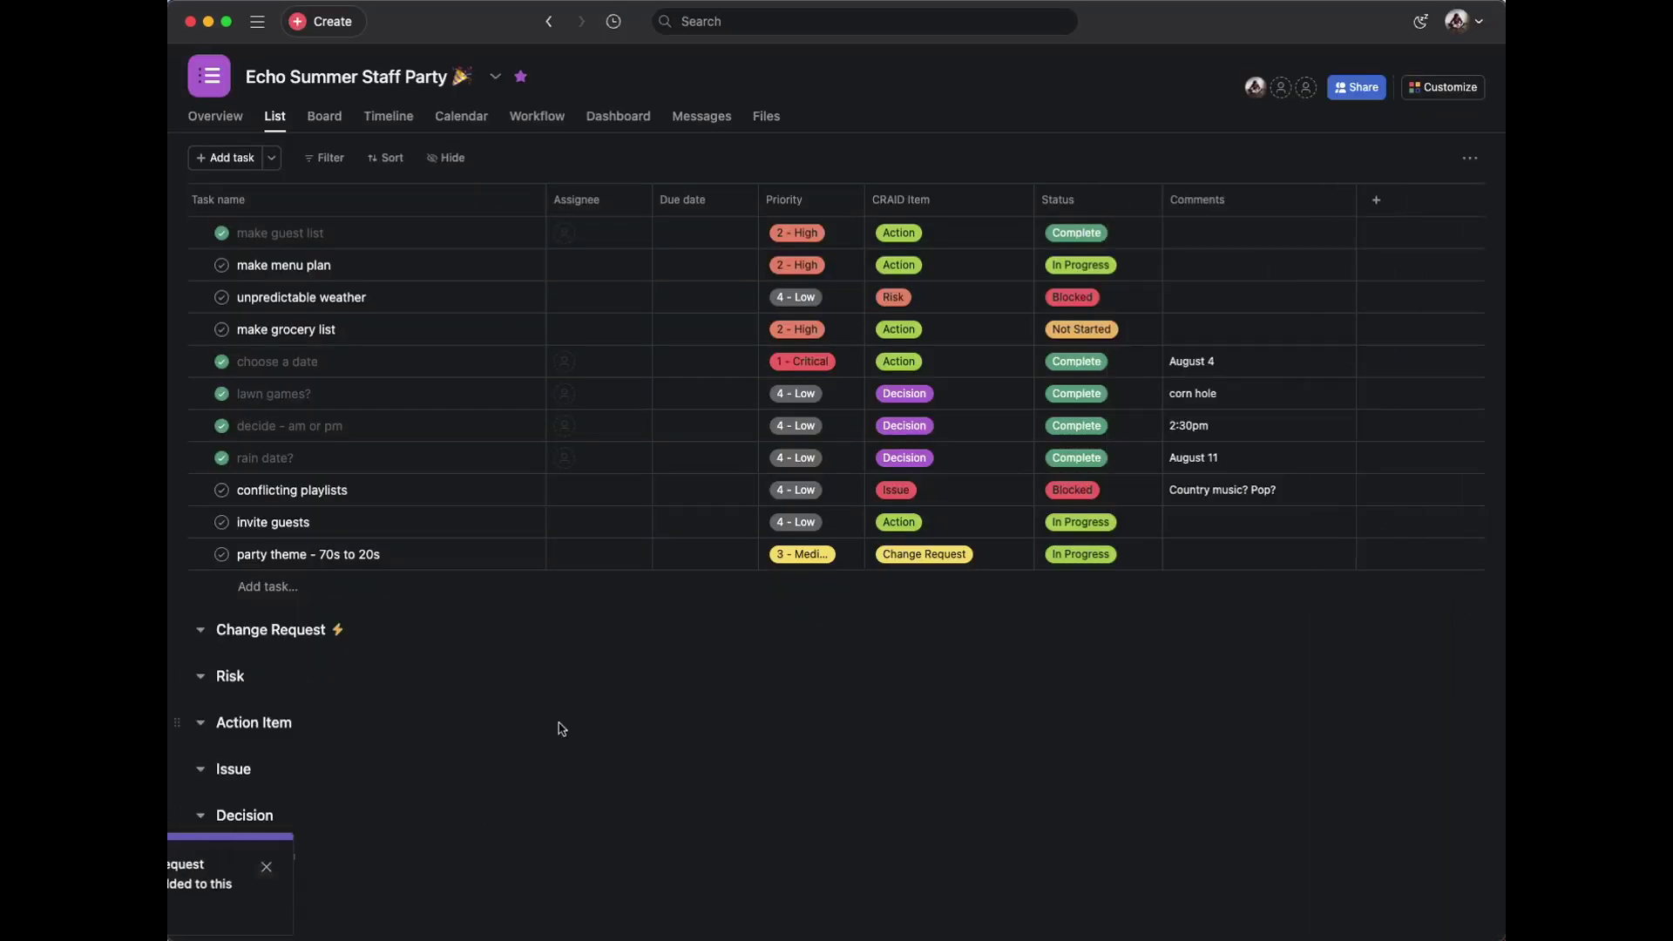
Test the rule by adding a task "Sample item" with Priority 4 - Low and CRAID Item Change Request
left_click(261, 589)
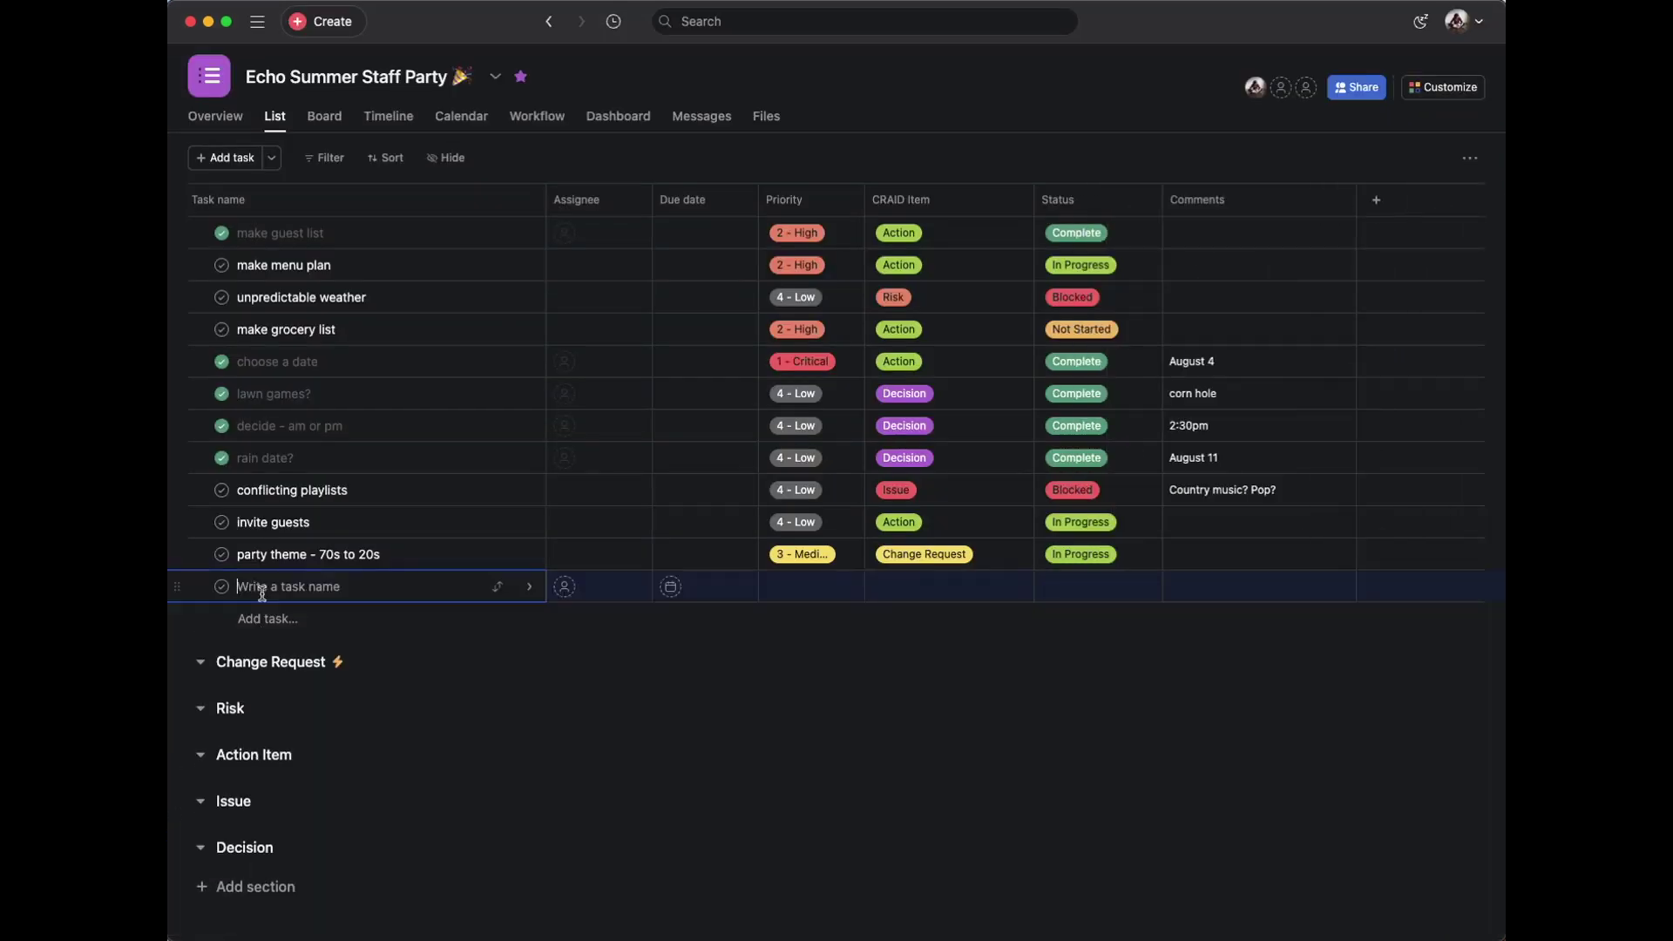
type("Sample item")
left_click(788, 586)
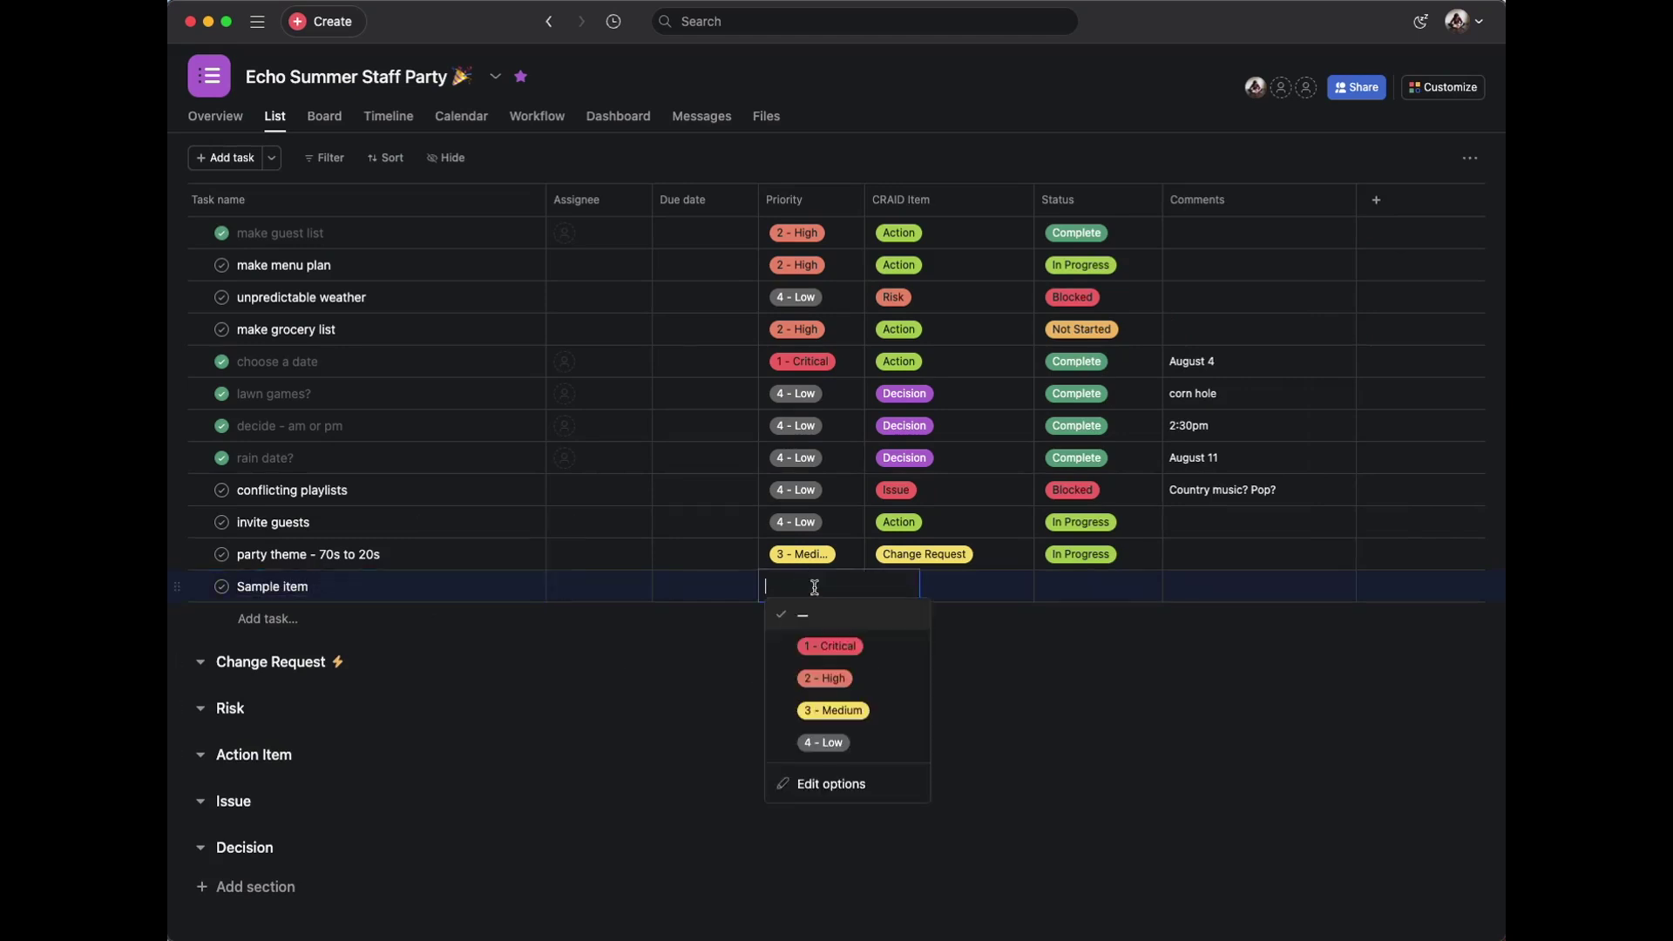
left_click(832, 742)
left_click(1005, 584)
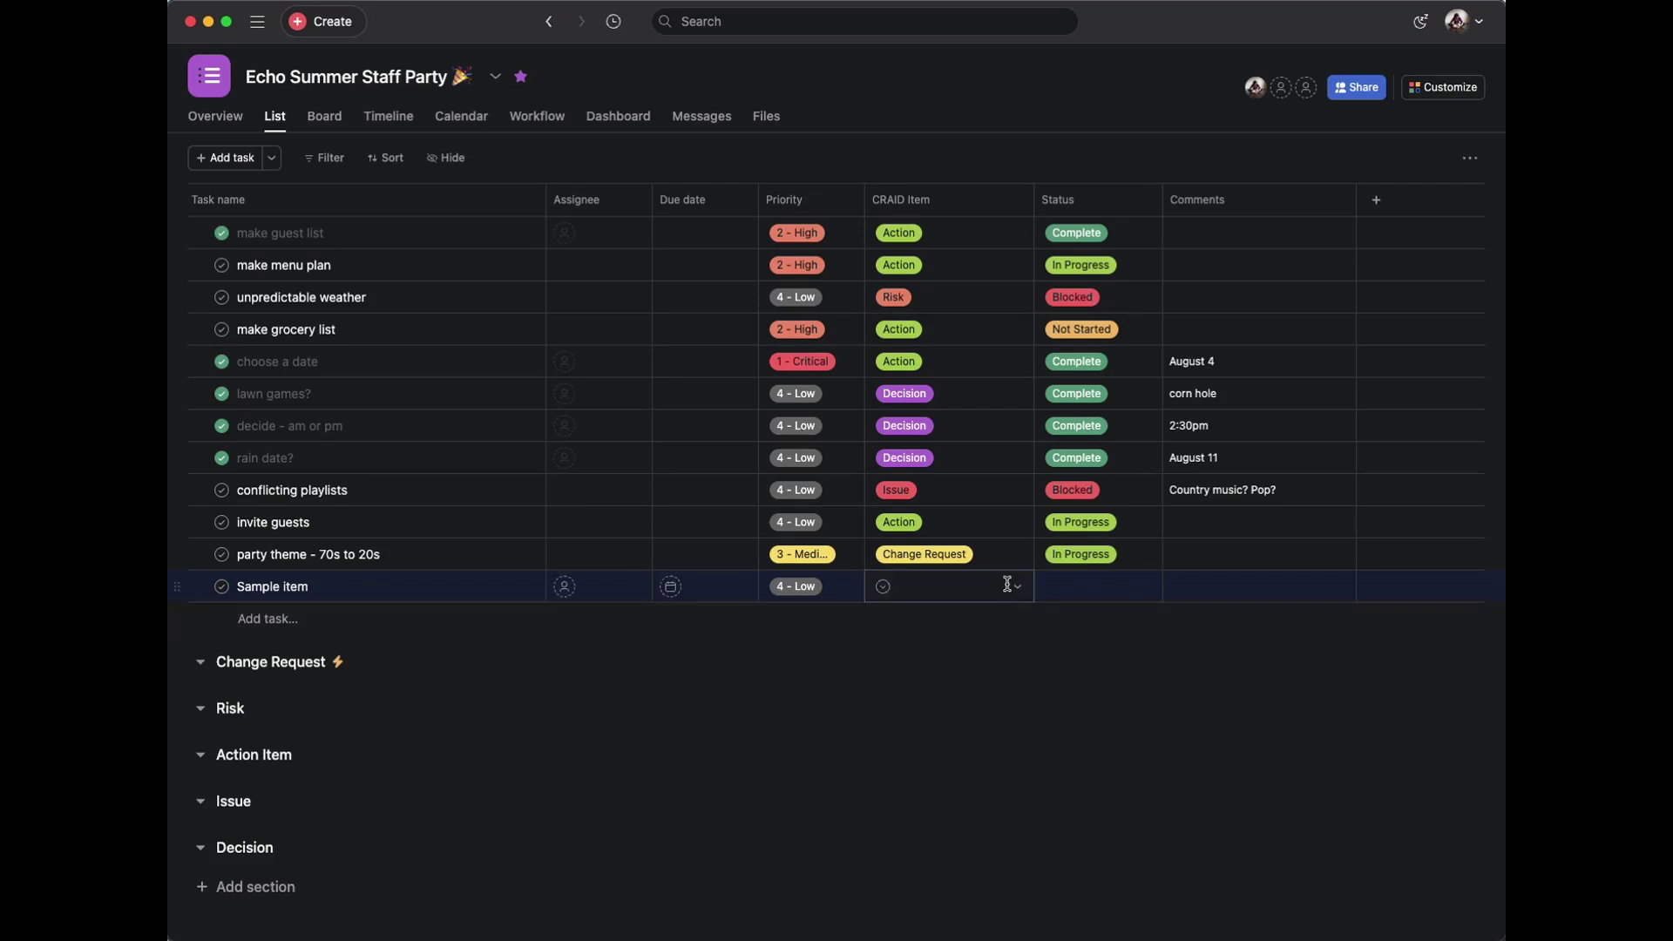
type("change")
key("Return")
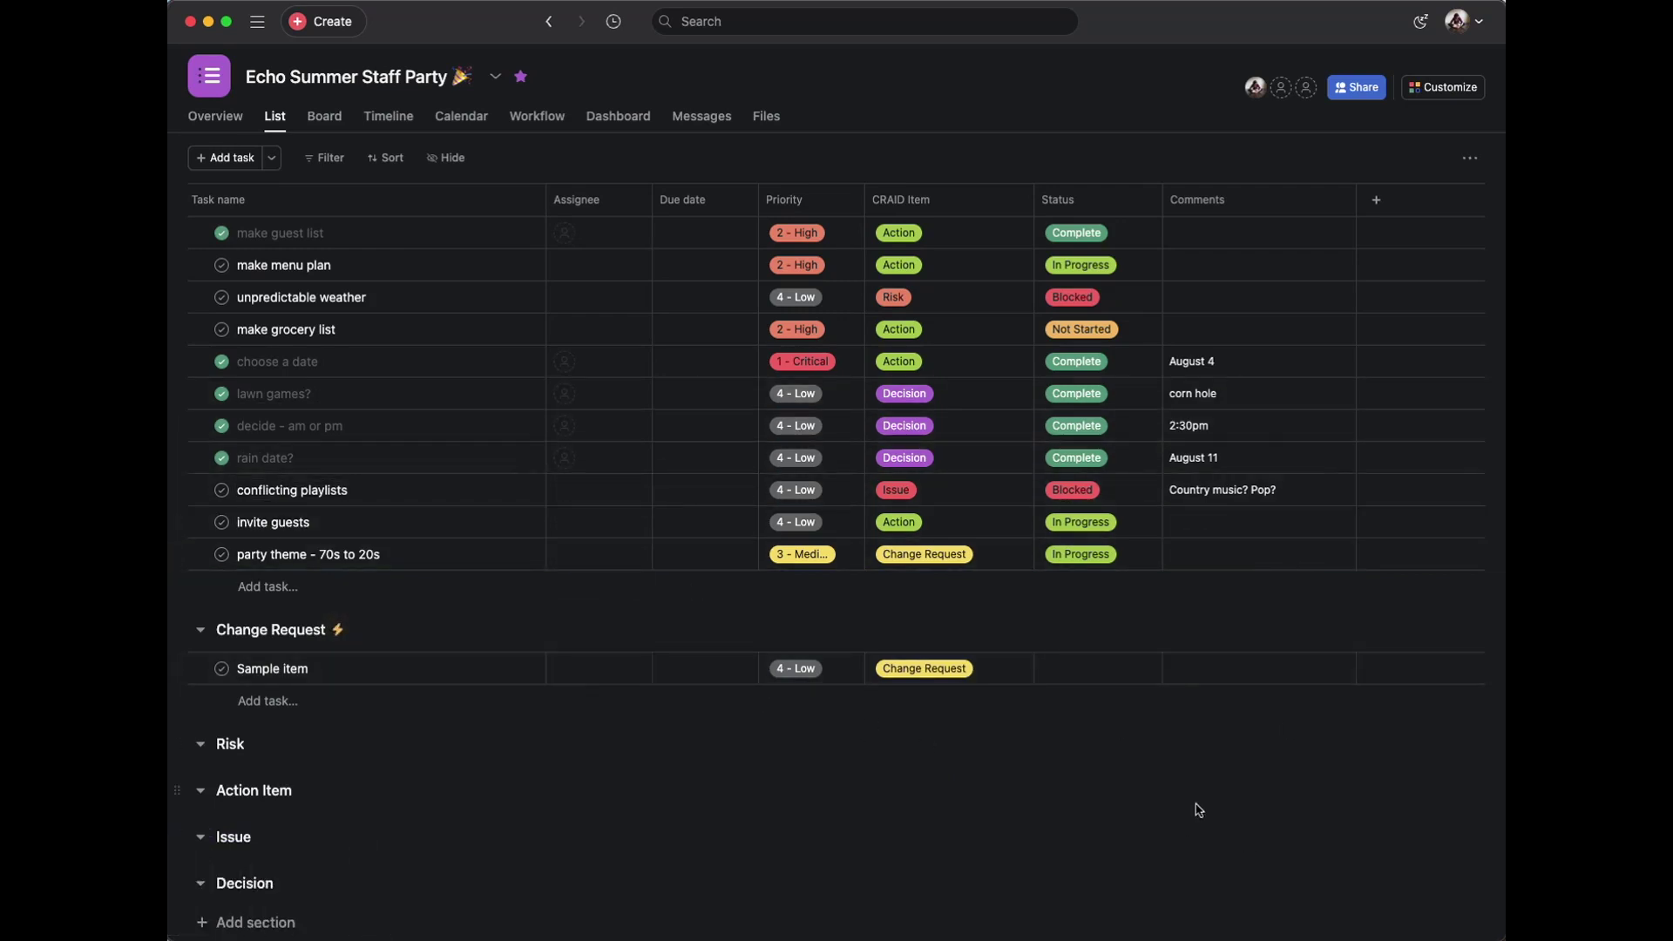
Clear the CRAID Item value of "party theme - 70s to 20s" and set it to Change Request again to trigger its section rule
left_click(1017, 555)
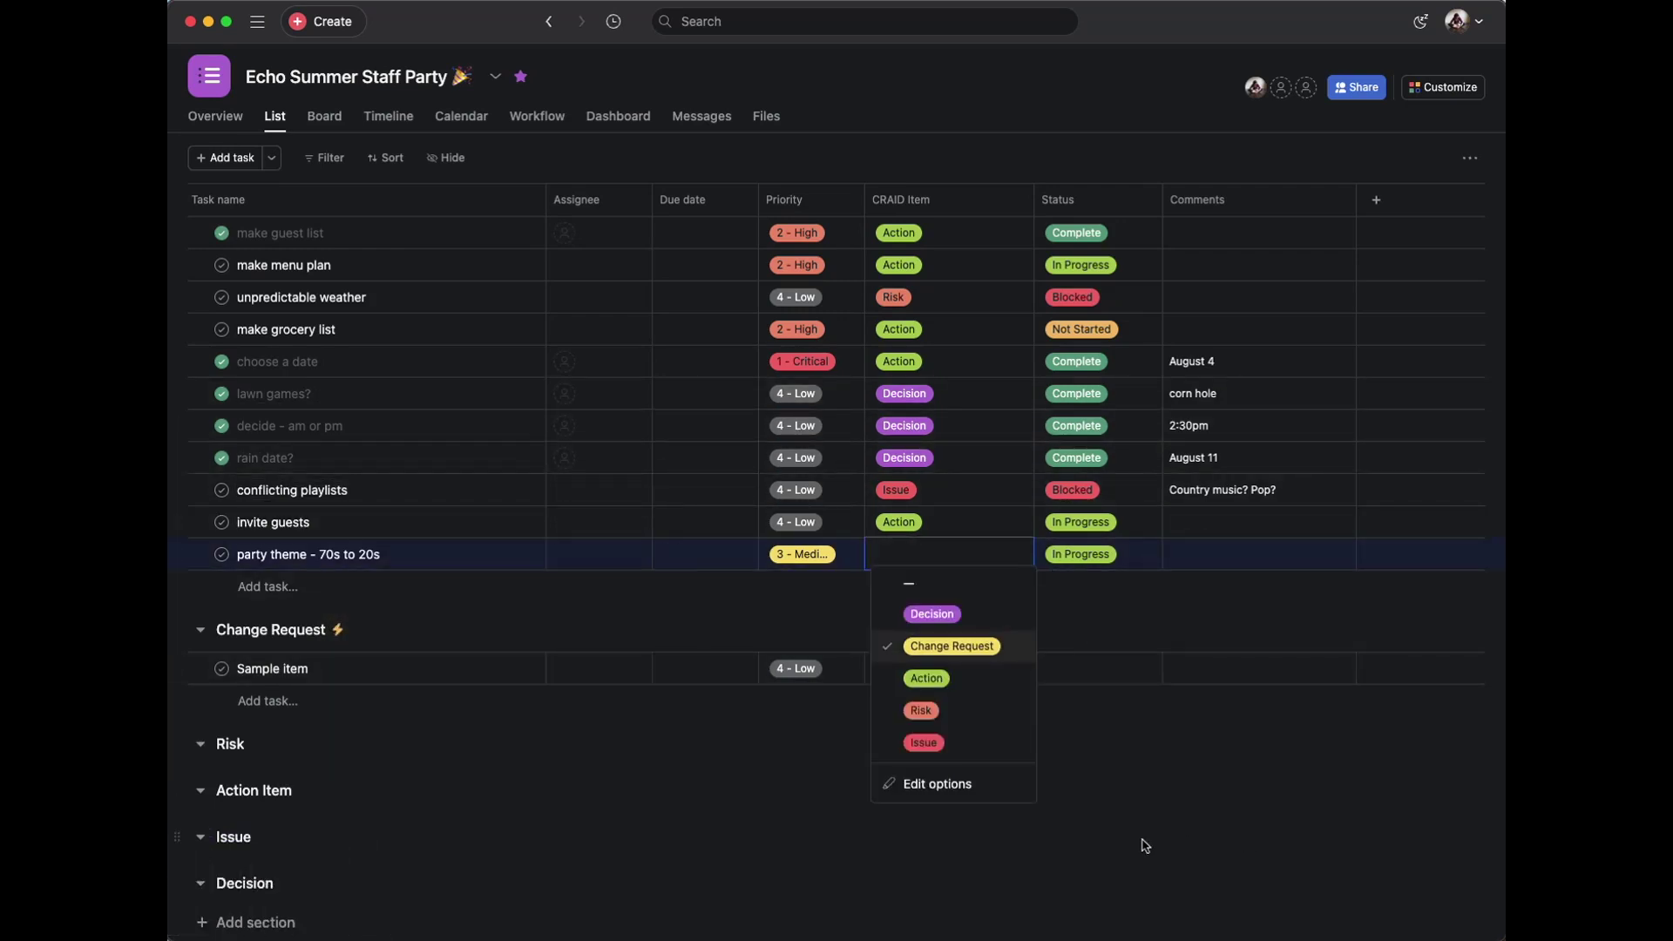
left_click(907, 585)
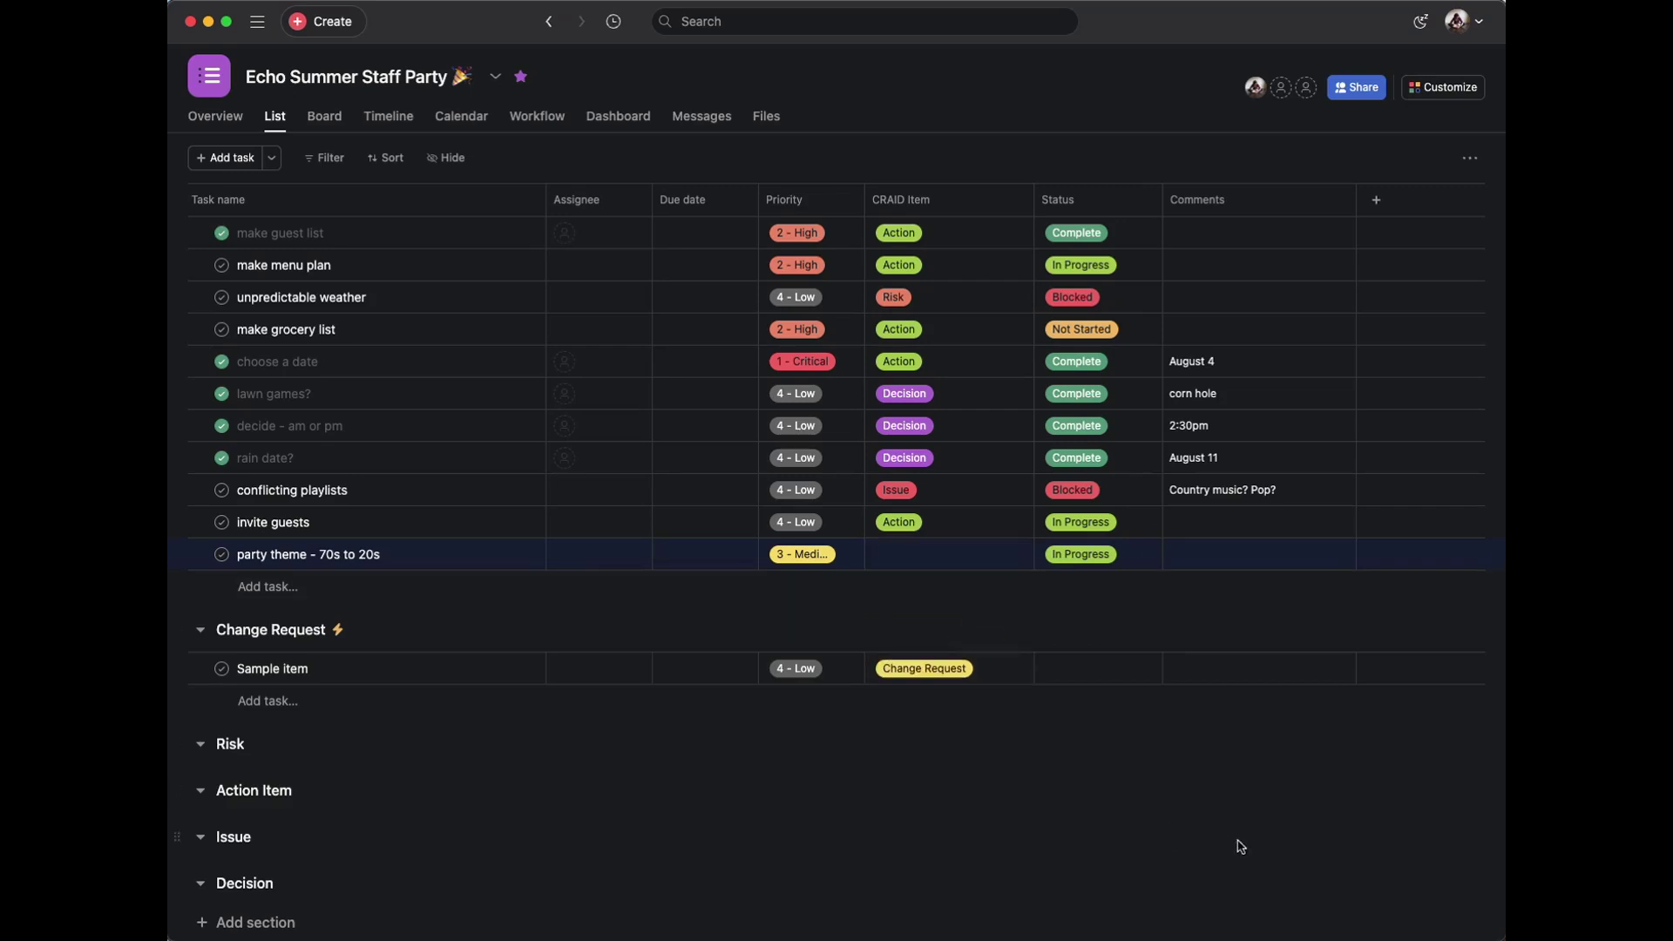
left_click(939, 558)
type("ch")
key("Return")
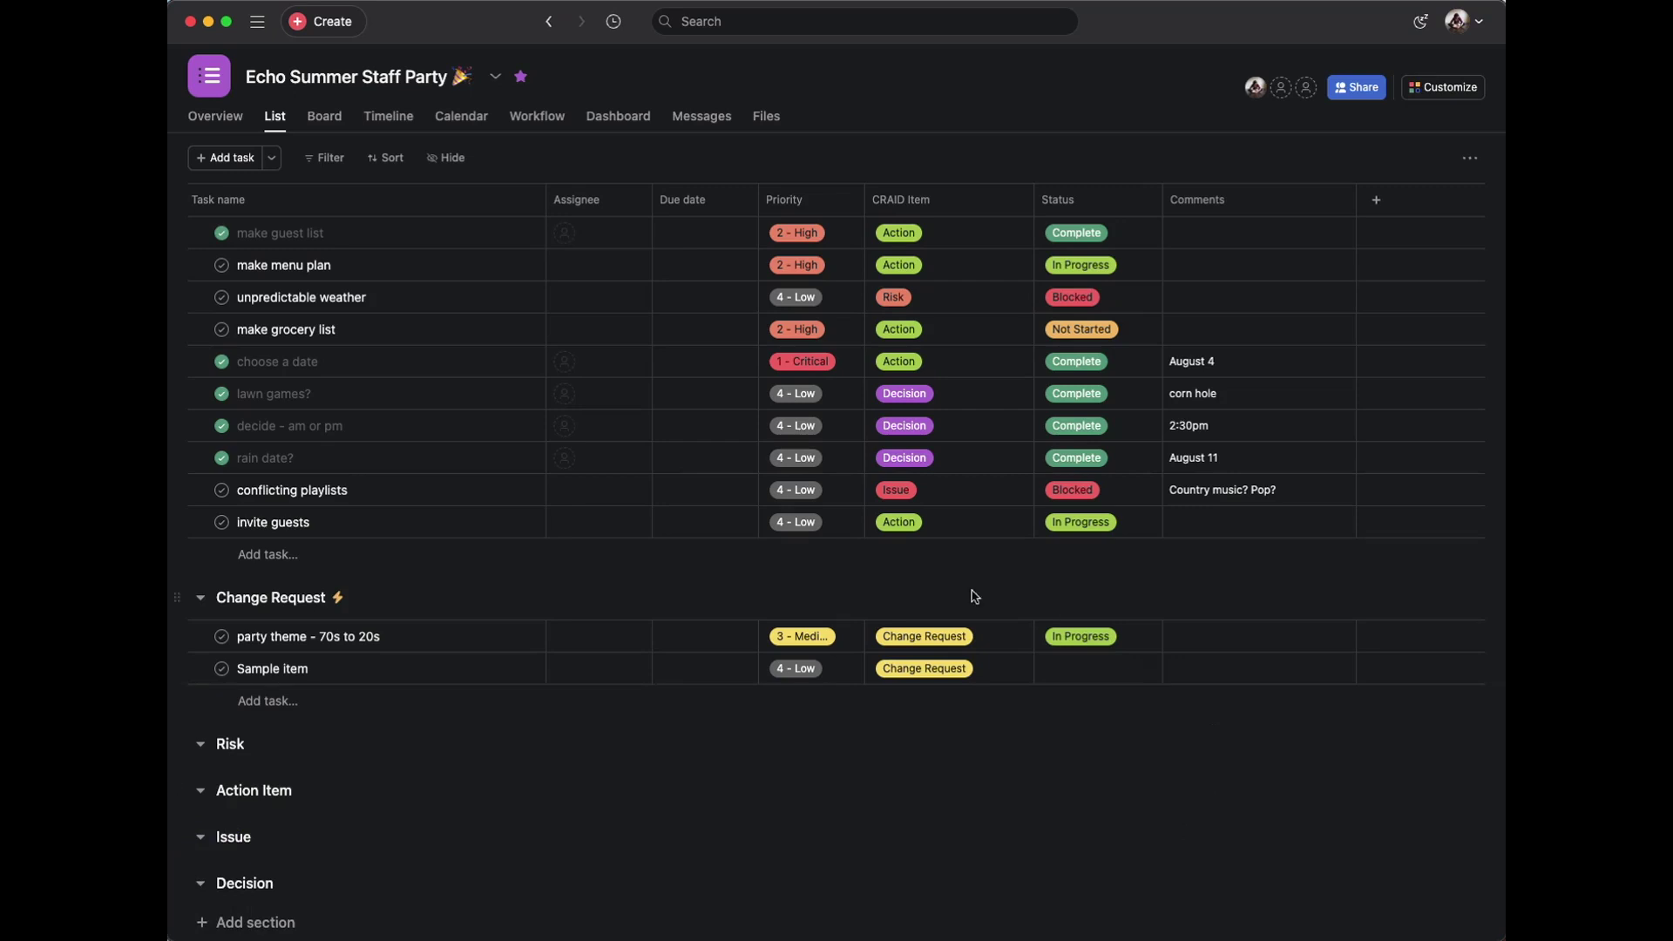
Clear the CRAID Item value of "invite guests" and reapply Action so the rule moves it to the Action Item section
mouse_move(179, 530)
left_mouse_down()
mouse_move(196, 610)
mouse_move(178, 607)
mouse_move(171, 557)
mouse_move(197, 488)
mouse_move(194, 510)
left_mouse_up()
left_click(992, 525)
type("a")
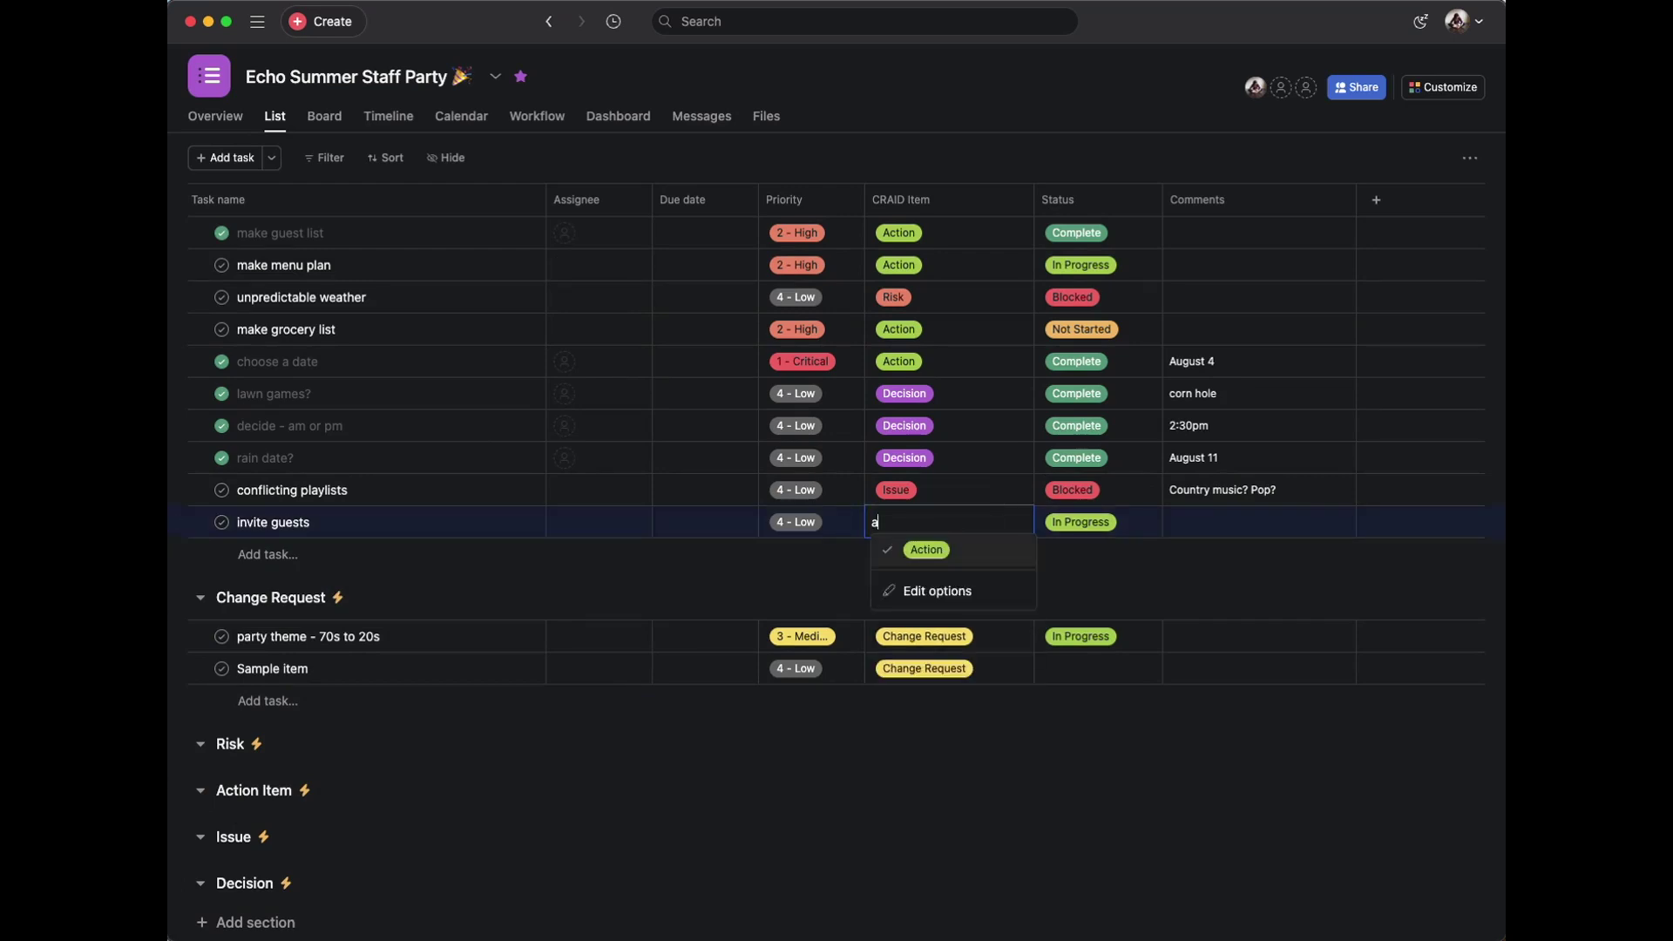
key("BackSpace")
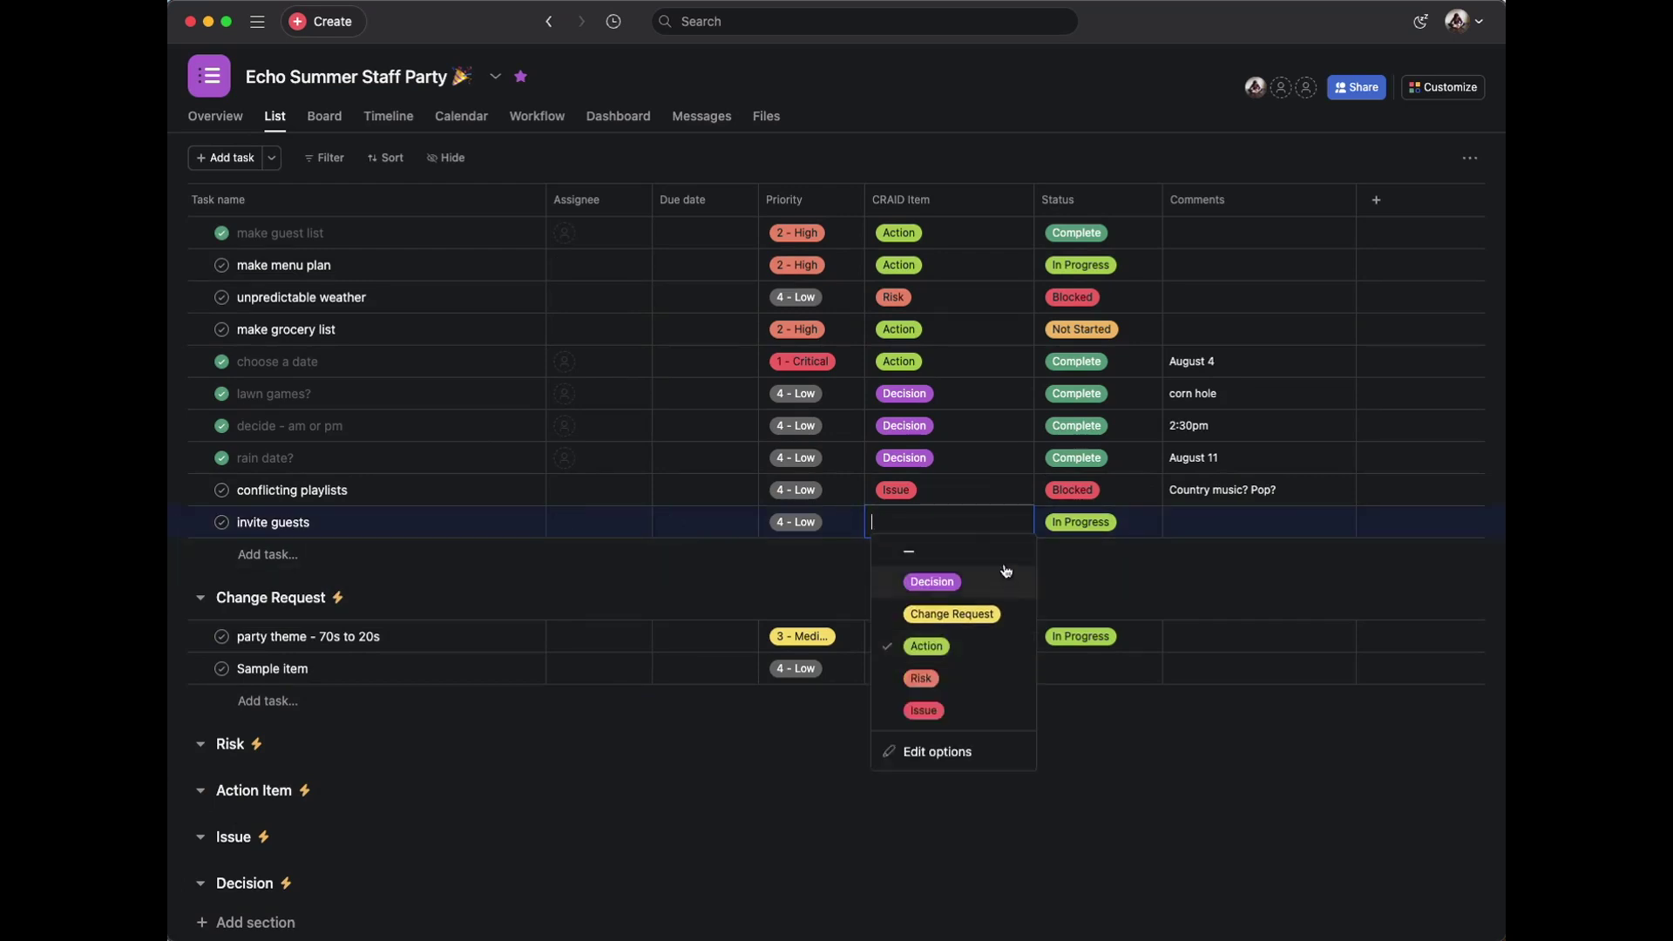
left_click(1281, 822)
left_click(939, 530)
type("a")
key("Return")
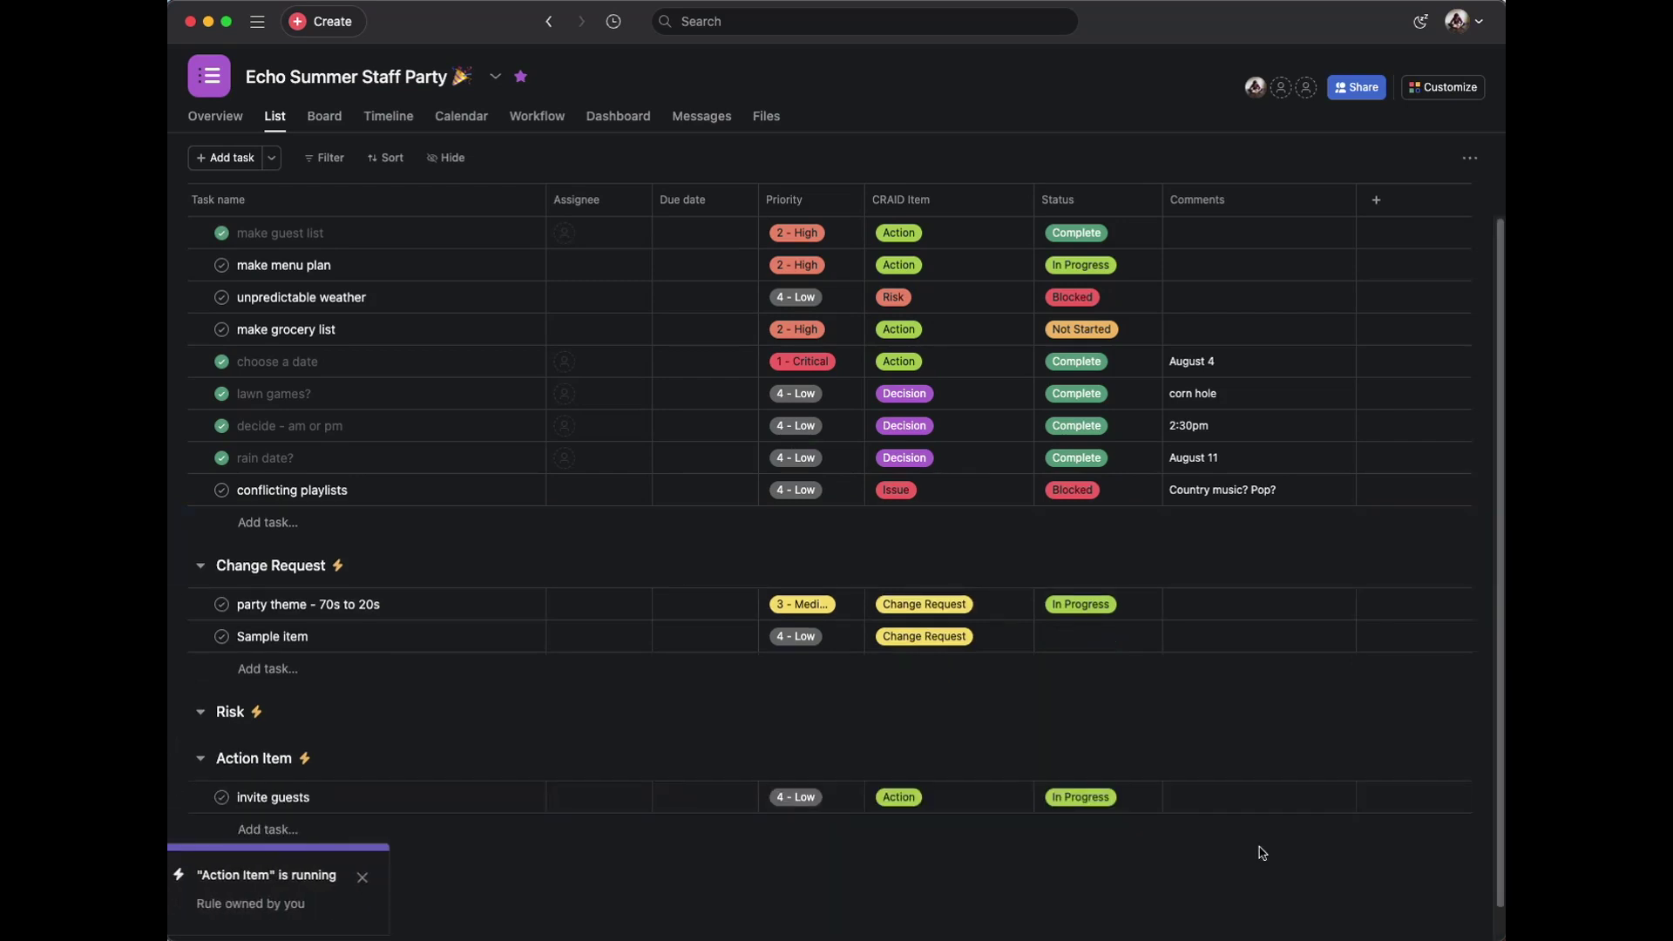
Clear the CRAID Item value of "conflicting playlists" and reapply Issue so the rule moves it to the Issue section
left_click(948, 494)
left_click(957, 528)
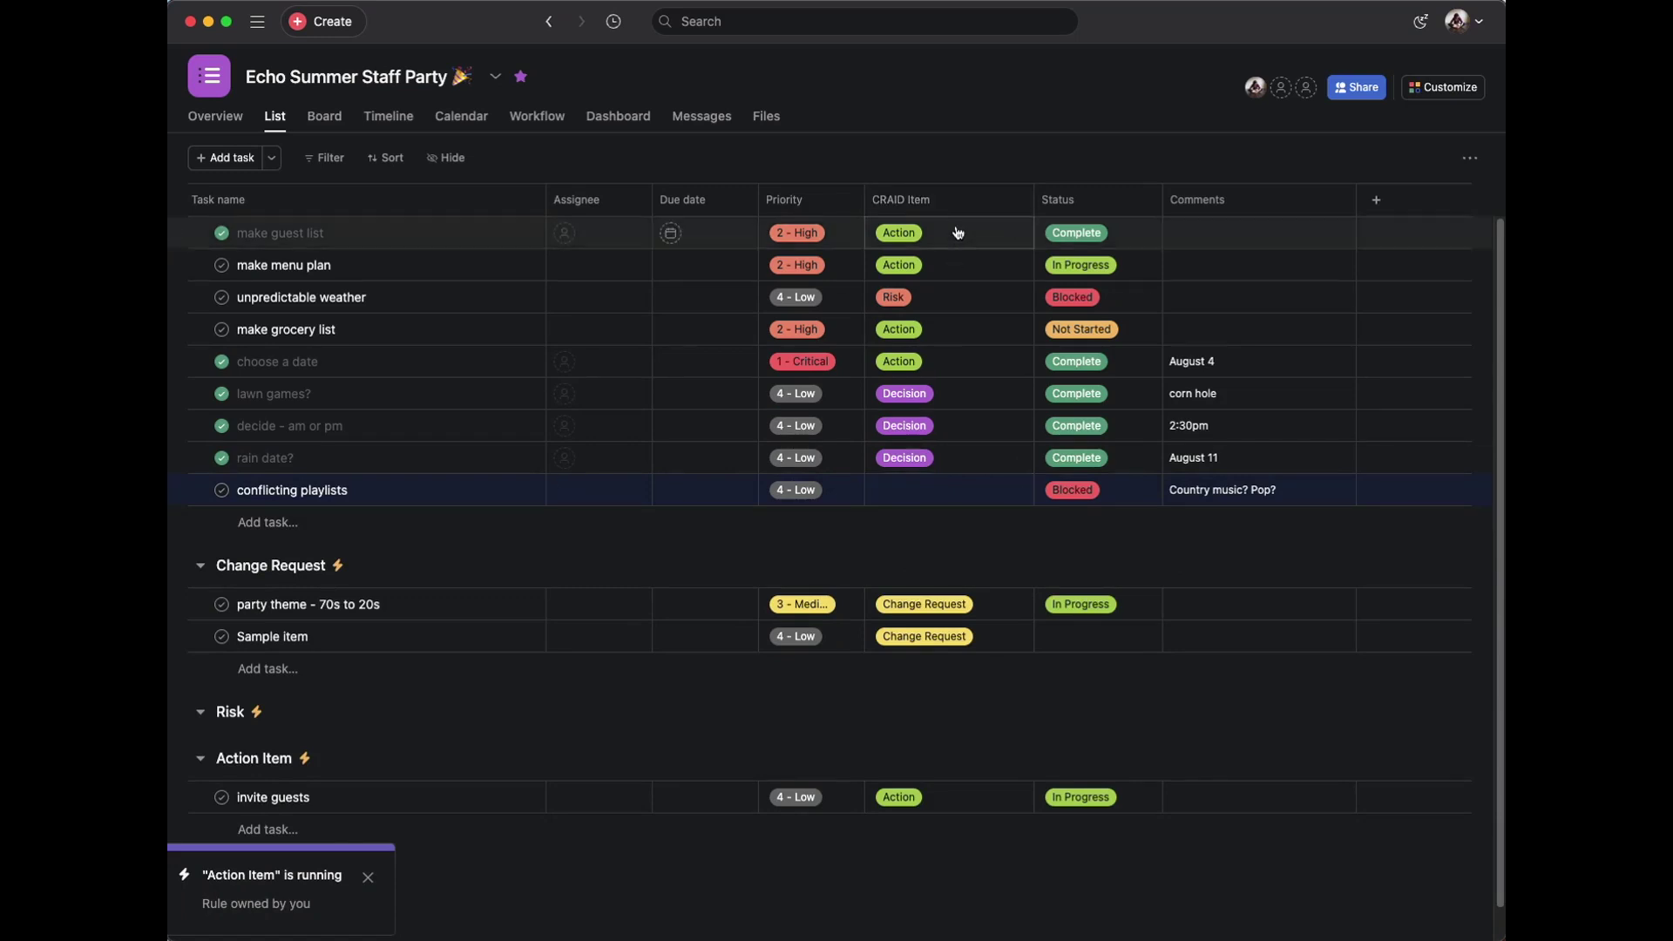
left_click(980, 490)
type("iss")
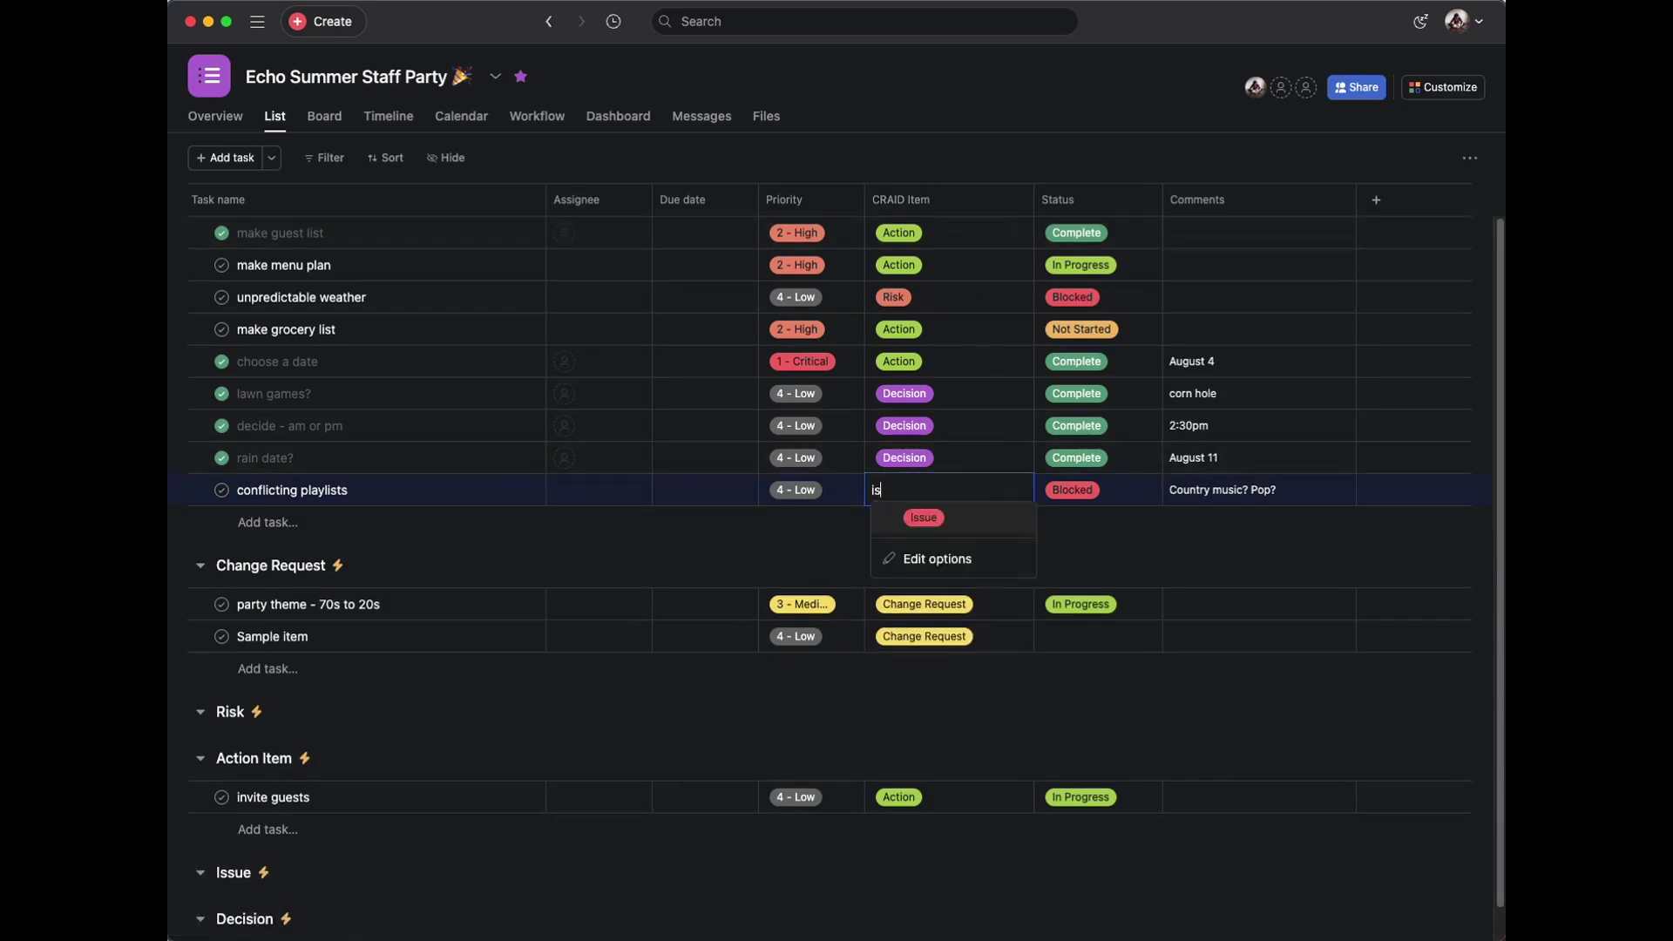
key("Return")
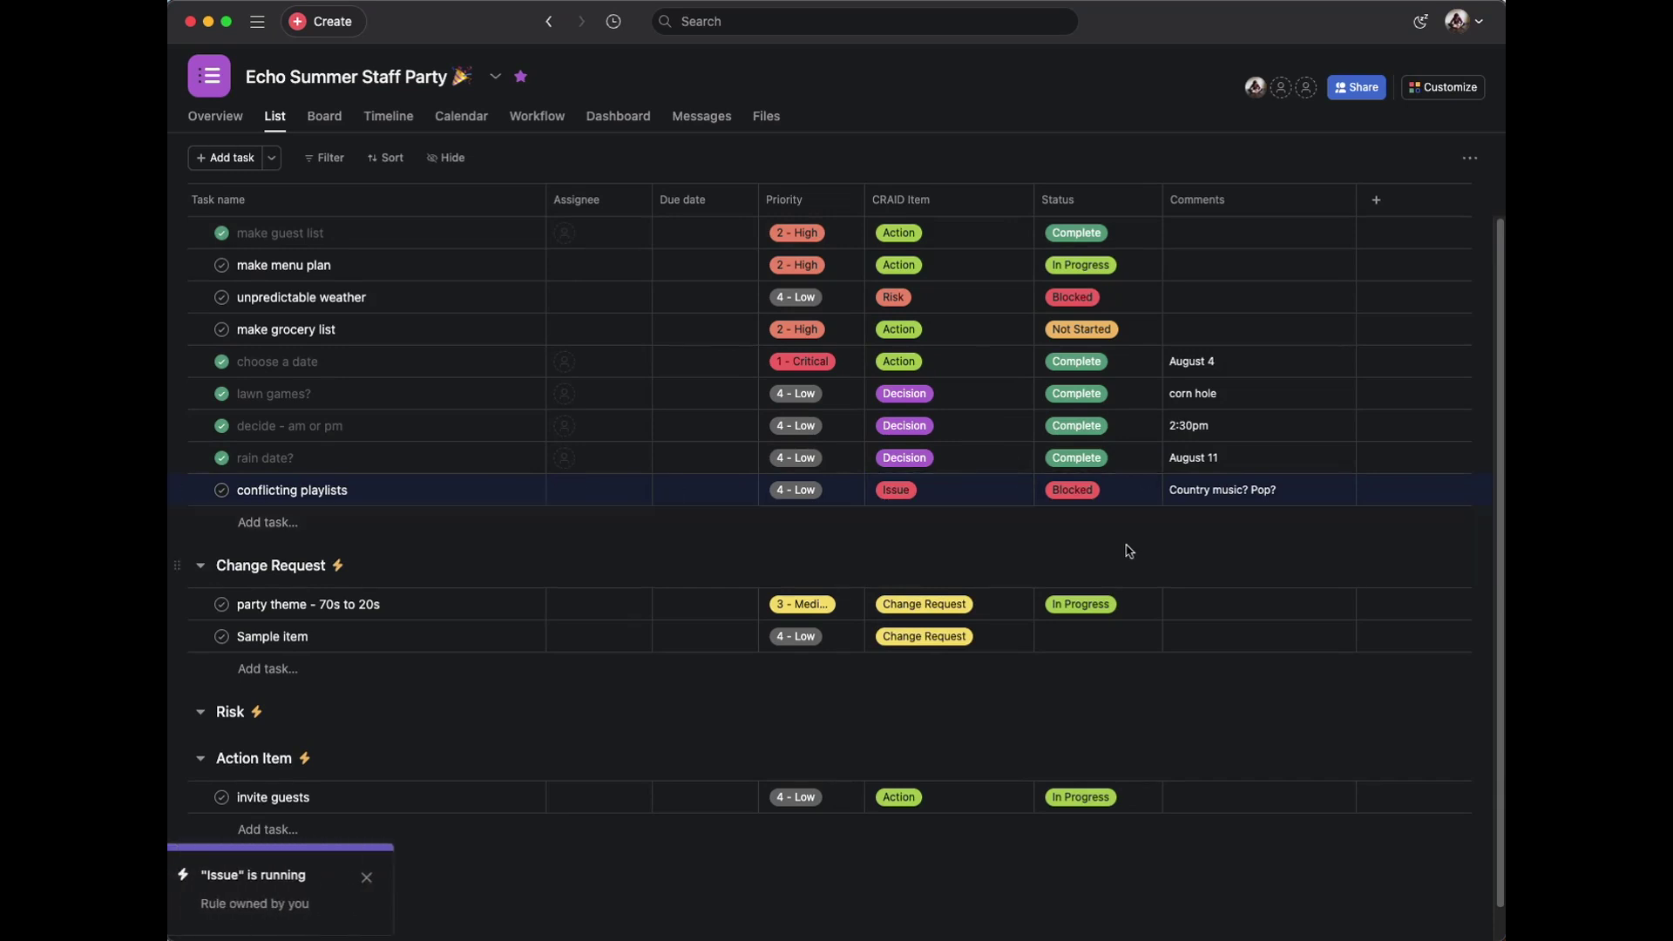
Clear CRAID Item on "lawn games?", "decide - am or pm" and "rain date?" together and reapply Decision to move them to their section
left_click(965, 402)
left_click(1083, 522)
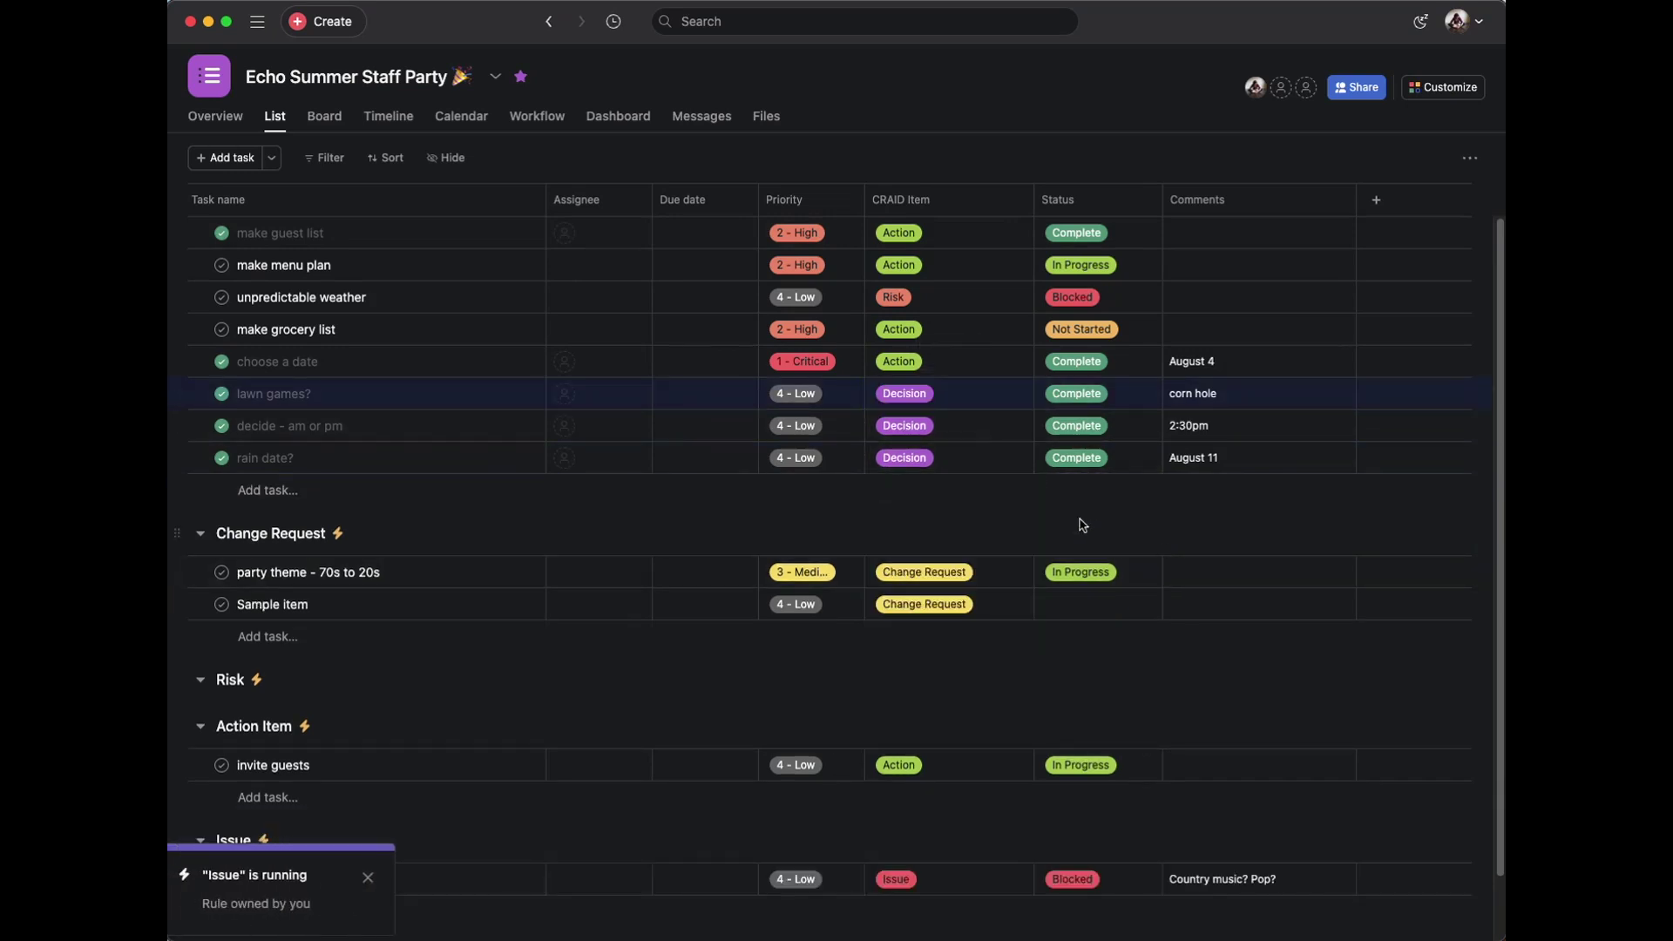
left_click(310, 398)
left_click(297, 448, "shift")
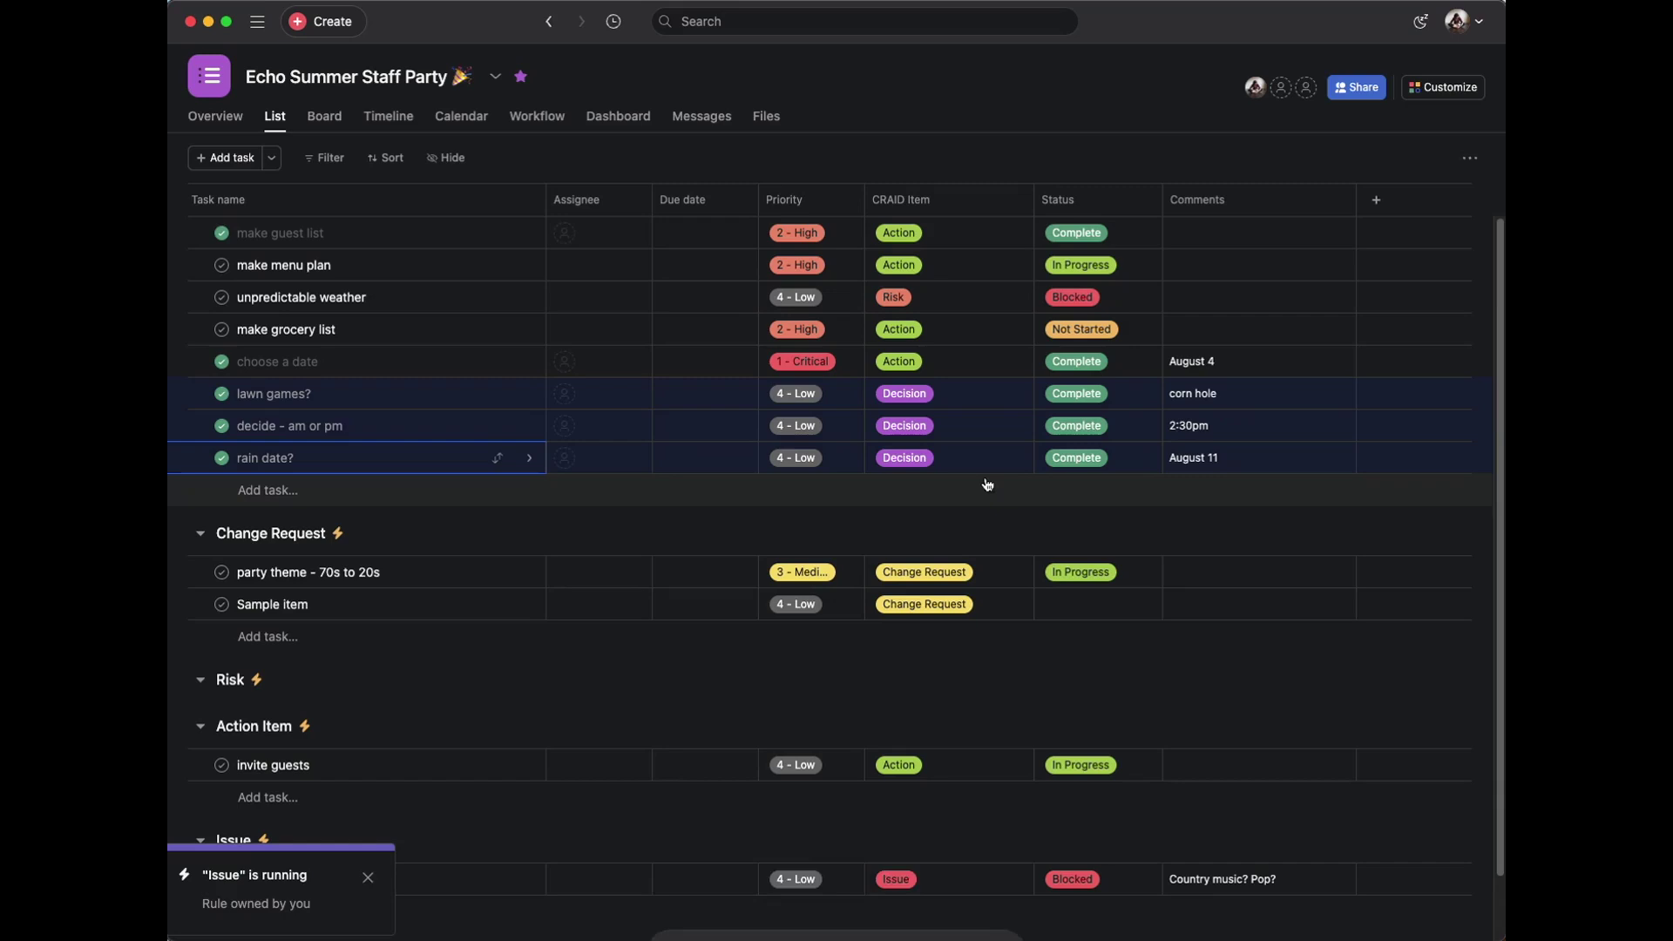
left_click(1017, 393)
left_click(934, 436)
left_click(876, 393)
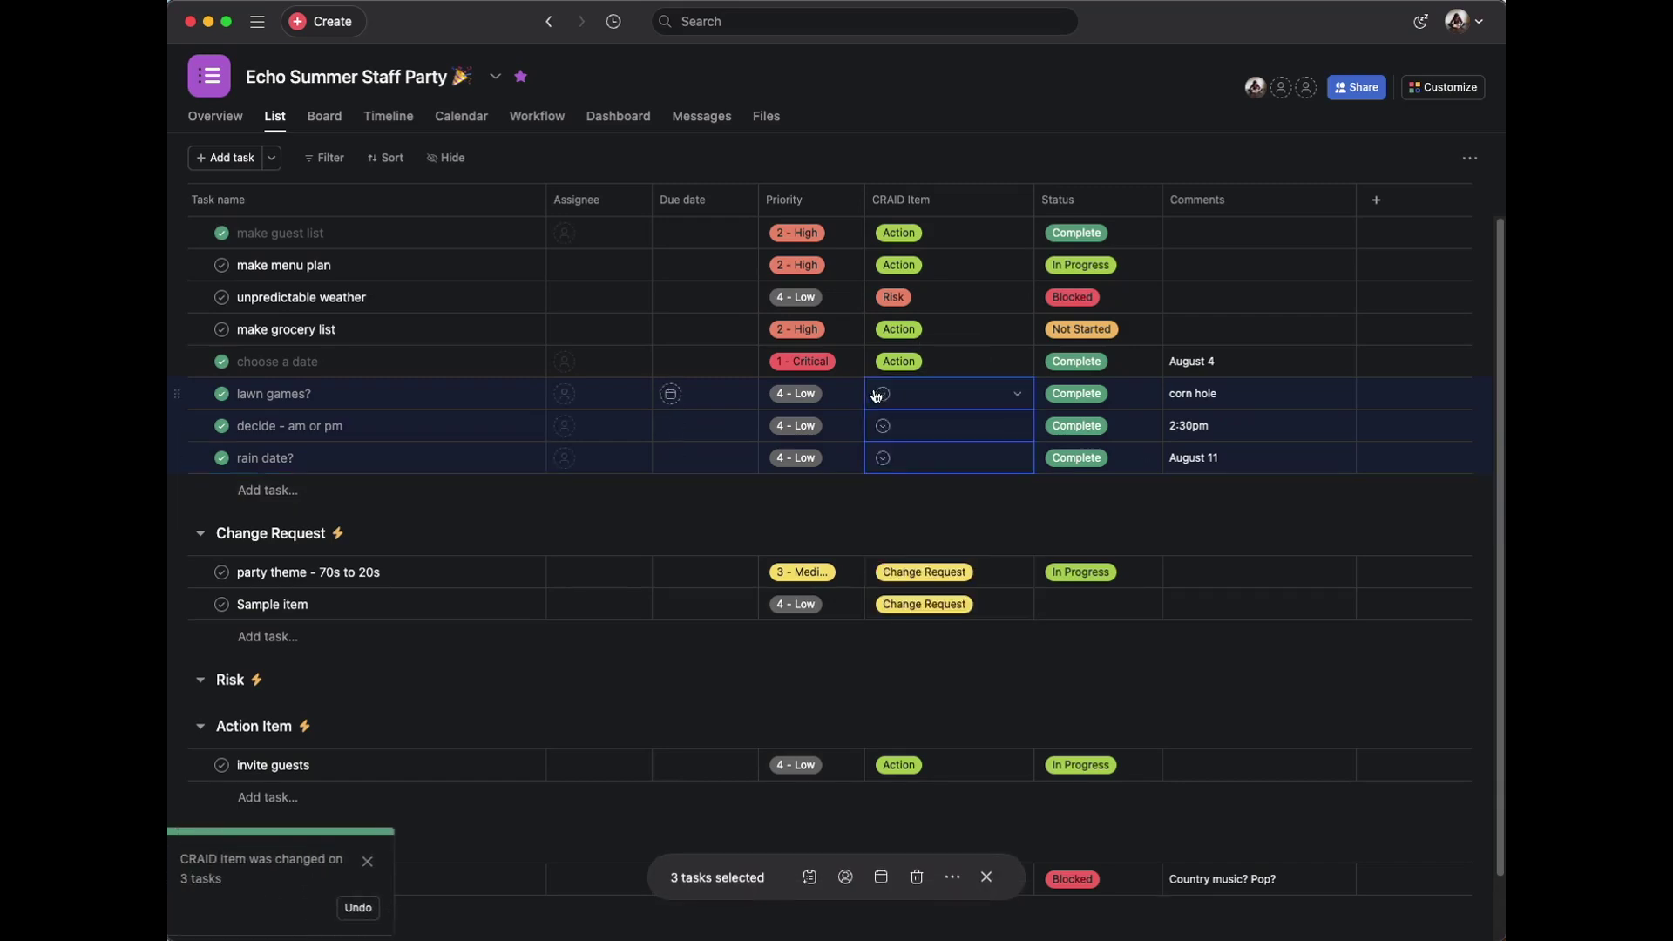
type("dec")
key("Return")
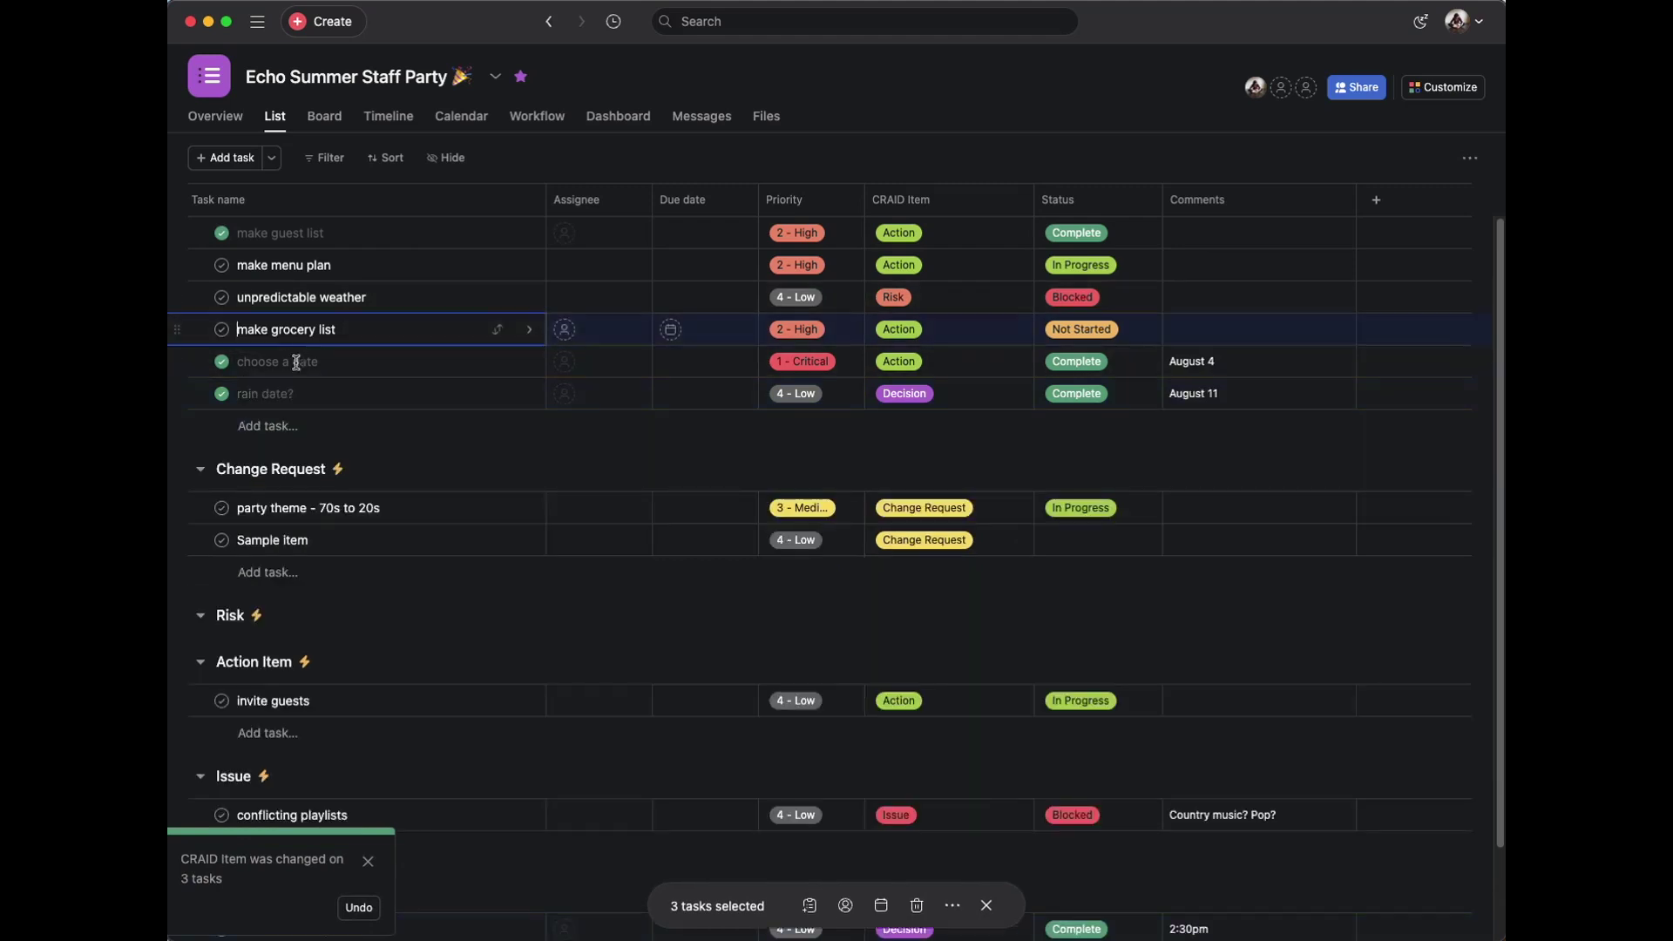
Clear CRAID Item on "make grocery list" and "choose a date" together and reapply Action to move both to the Action Item section
left_click(296, 360)
left_click(950, 330)
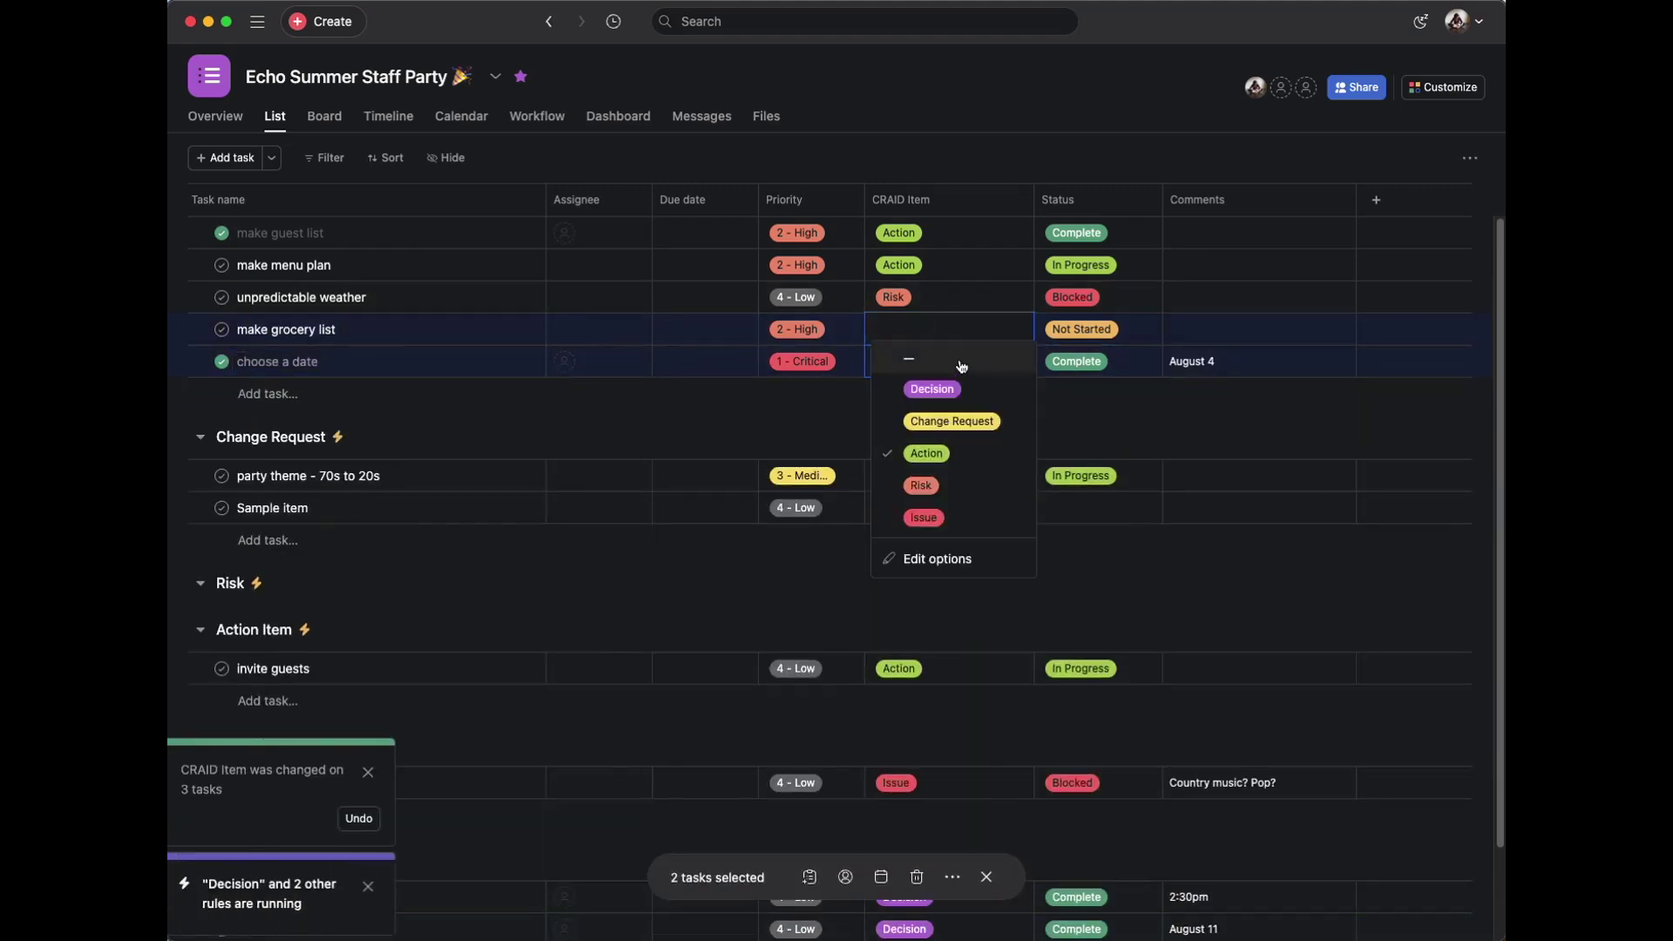
left_click(958, 359)
left_click(949, 331)
left_click(276, 359, "shift")
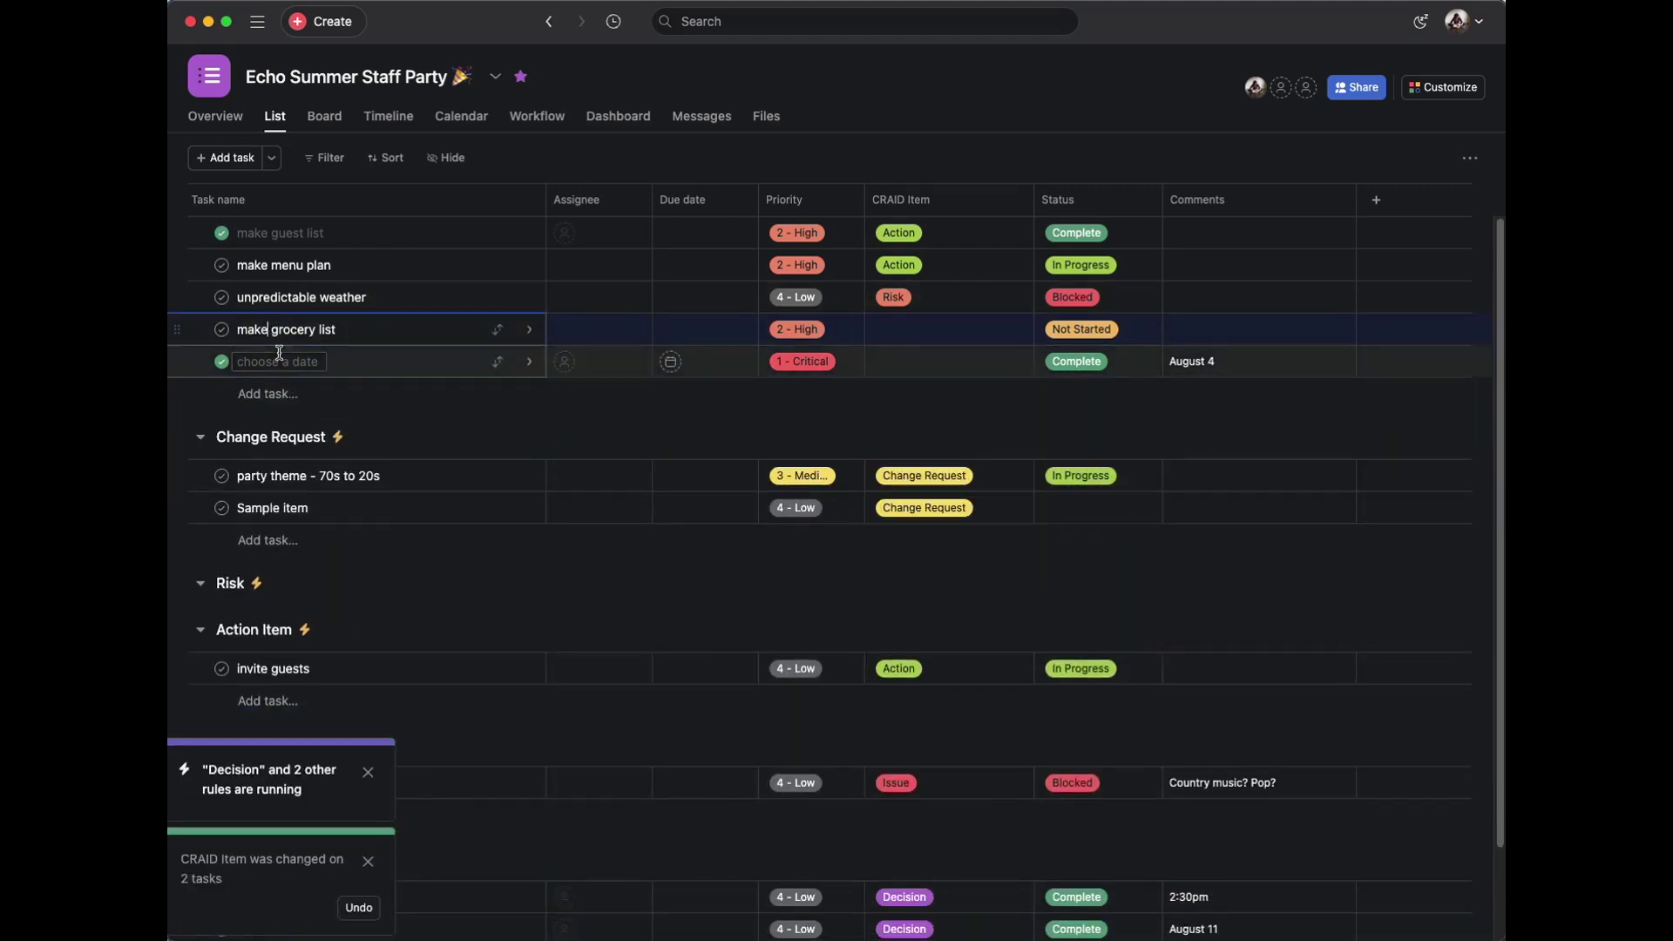
left_click(982, 328)
type("ax")
key("BackSpace")
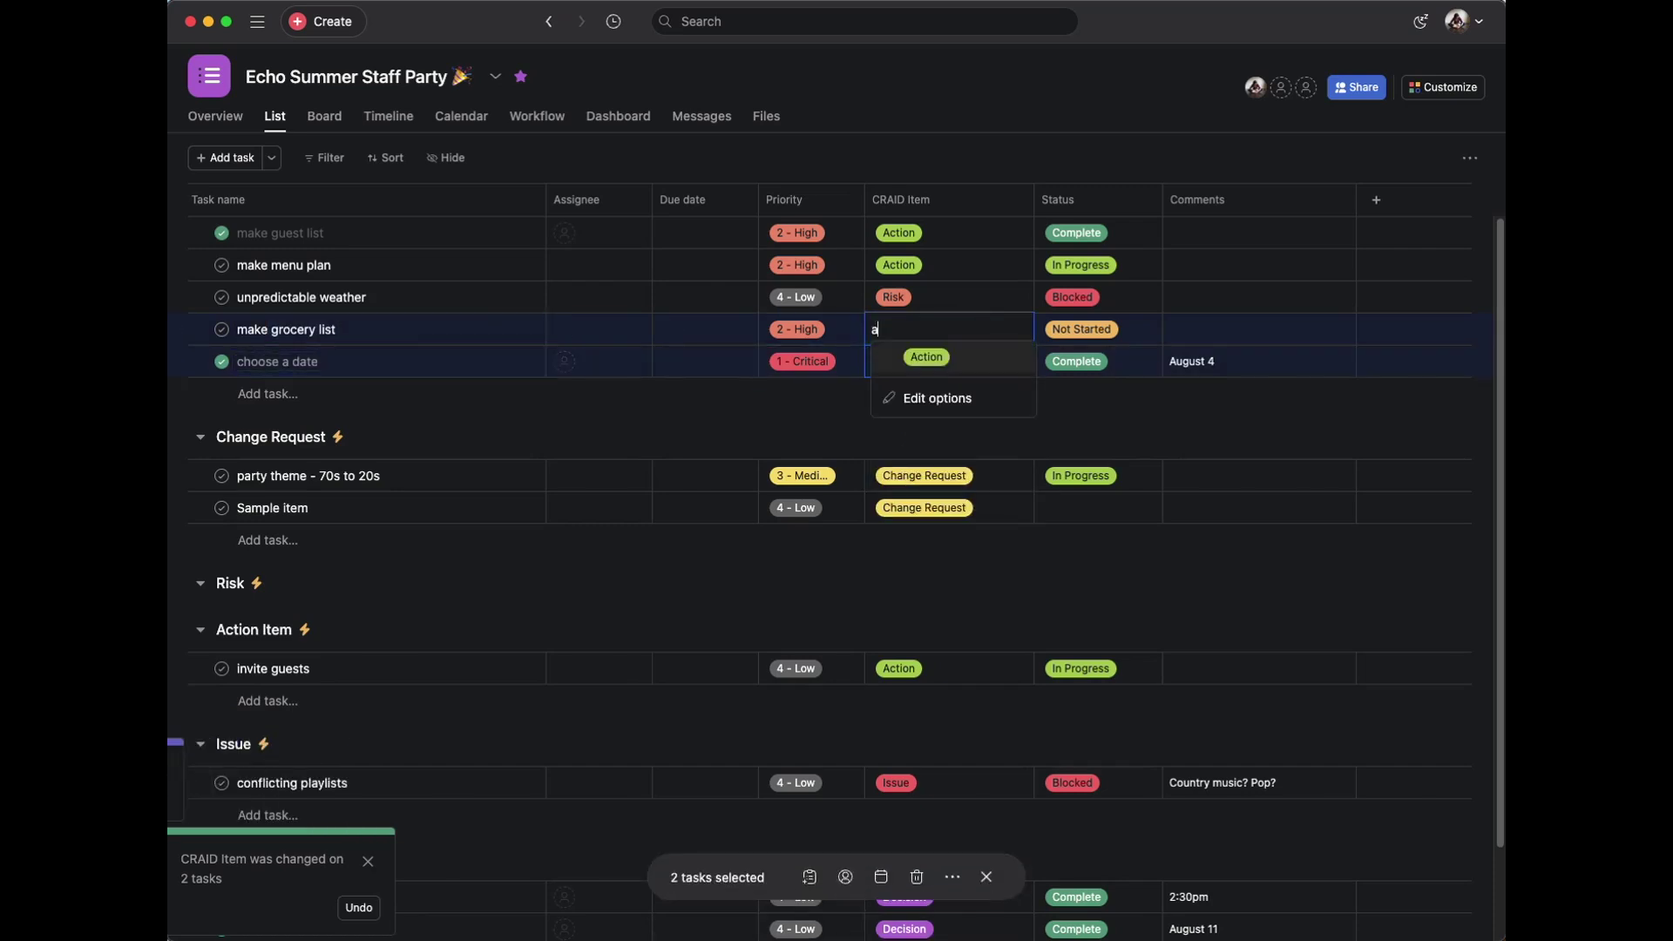
key("Return")
Clear CRAID Item on "make guest list" and "make menu plan" together and reapply Action to move both to the Action Item section
left_click(264, 232)
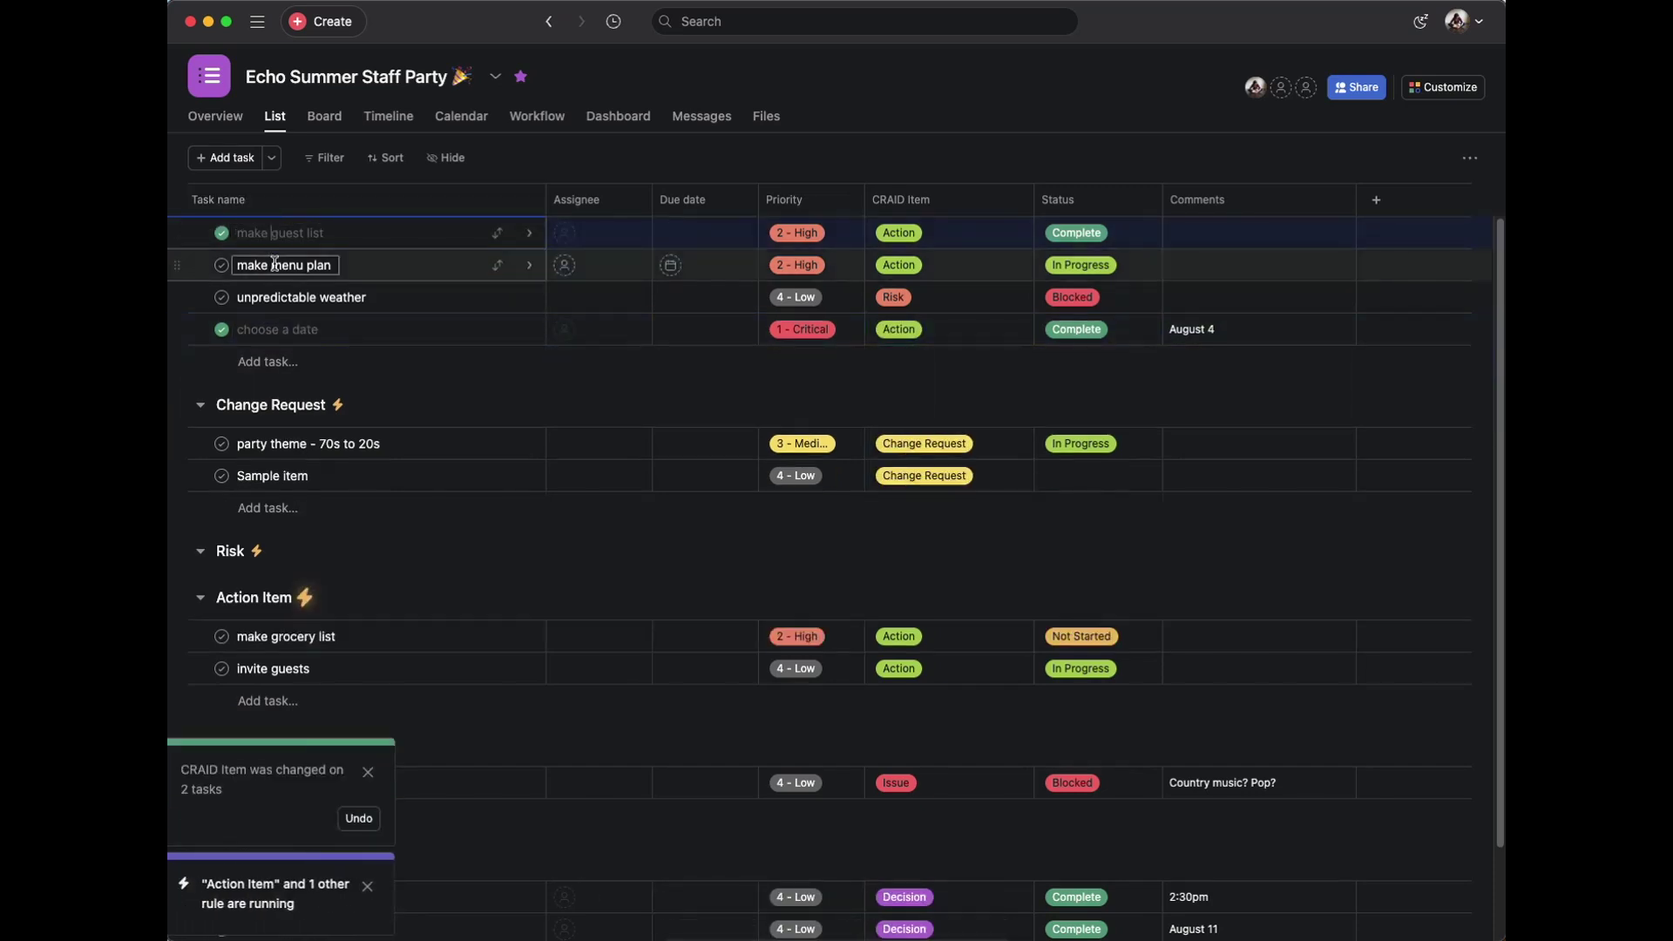
left_click(271, 265, "shift")
left_click(1000, 235)
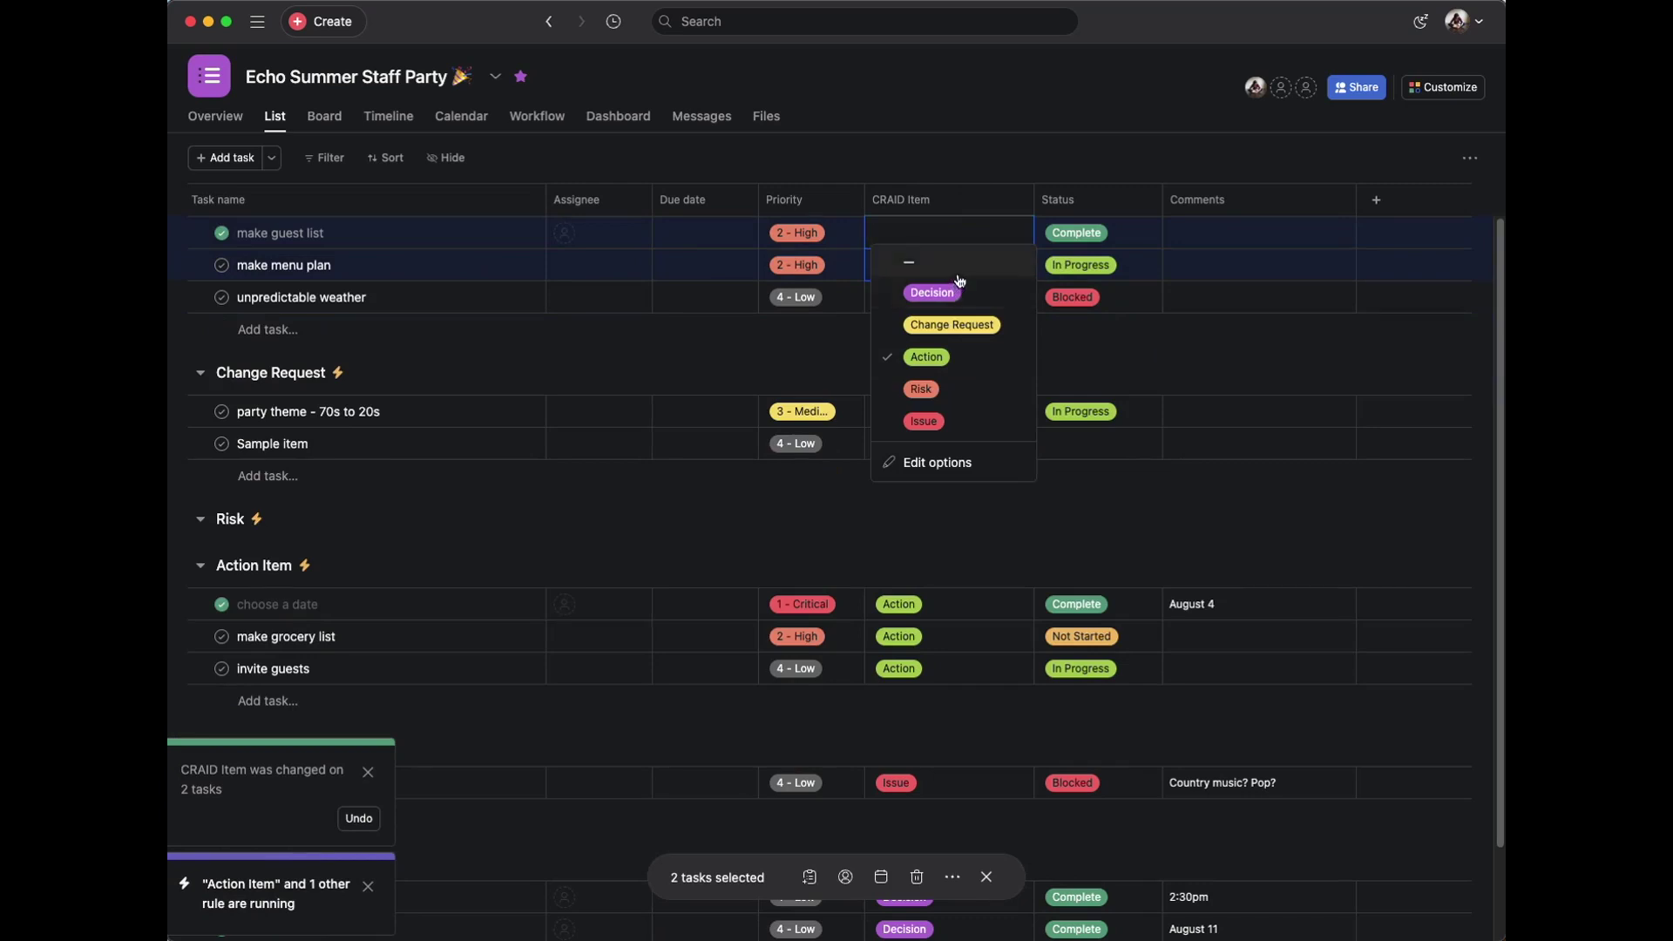
left_click(953, 294)
left_click(874, 234)
type("ac")
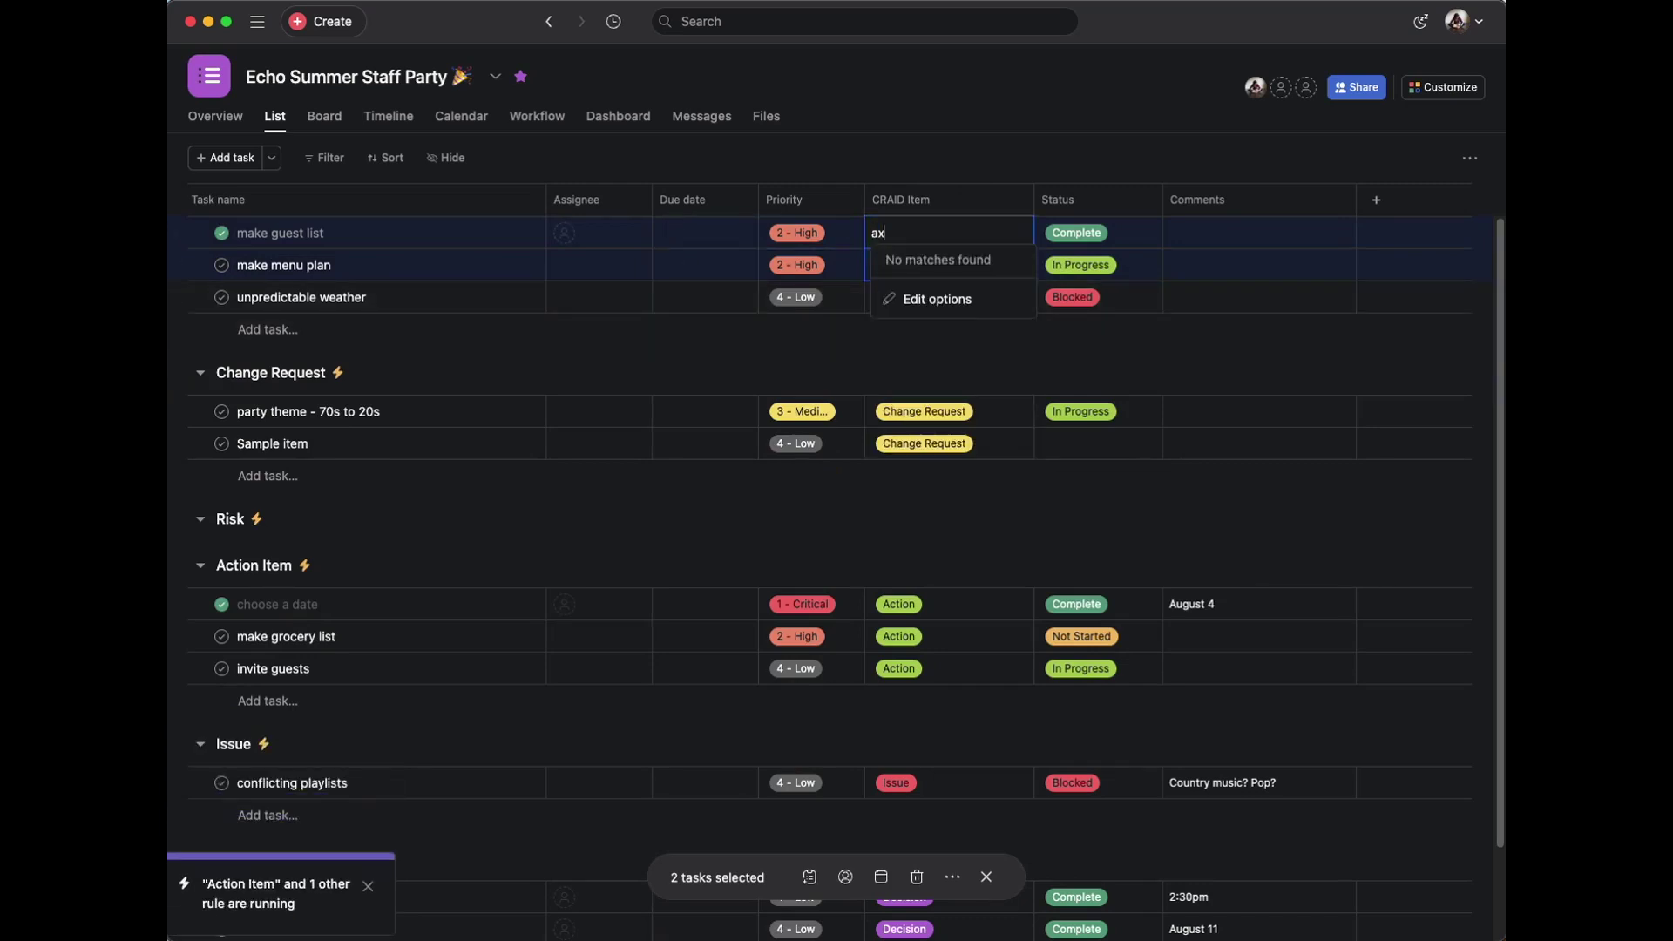
key("Return")
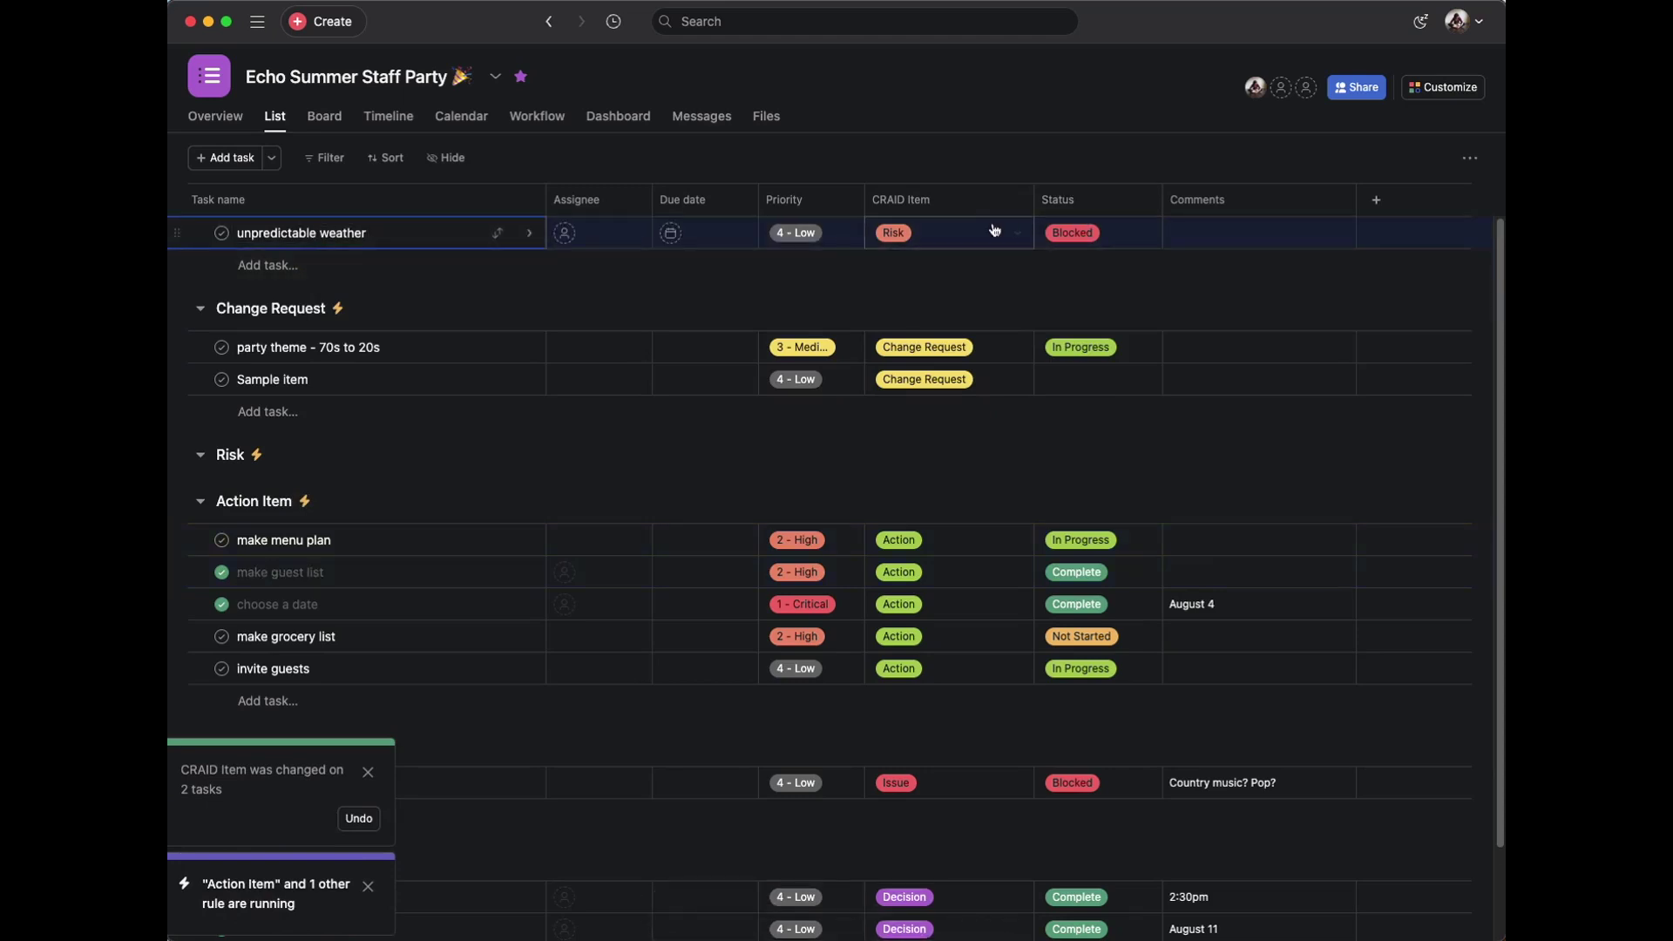
Clear the CRAID Item value of "unpredictable weather" and reapply Risk so the rule moves it to the Risk section
left_click(958, 233)
left_click(929, 257)
left_click(921, 233)
type("ris")
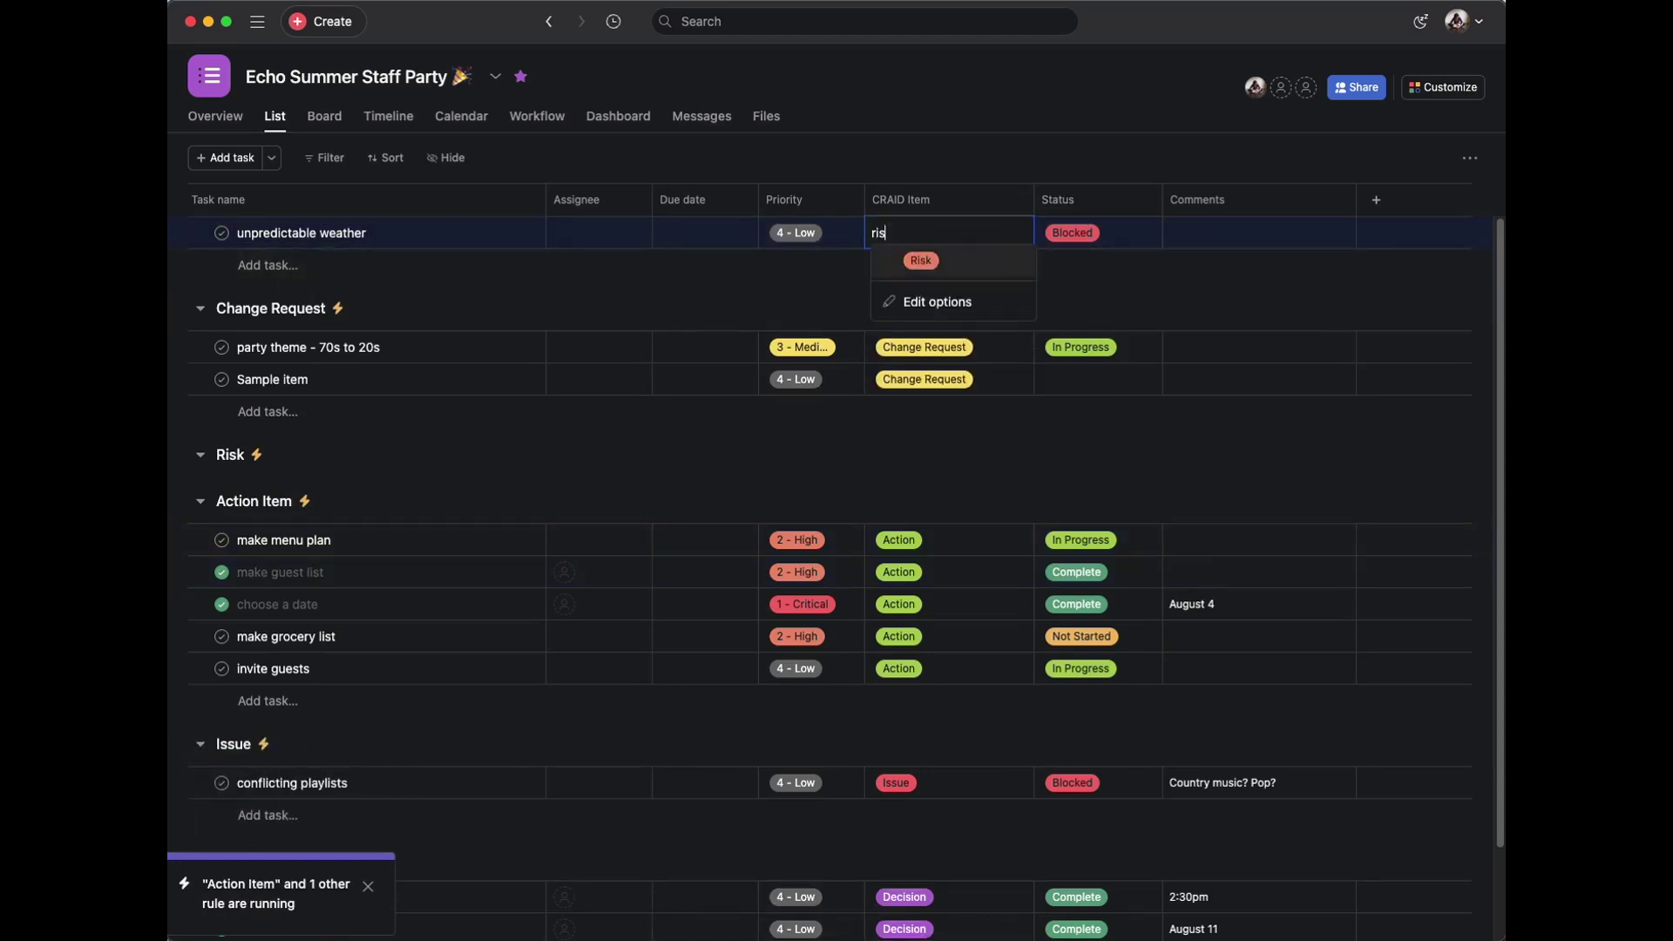
key("Return")
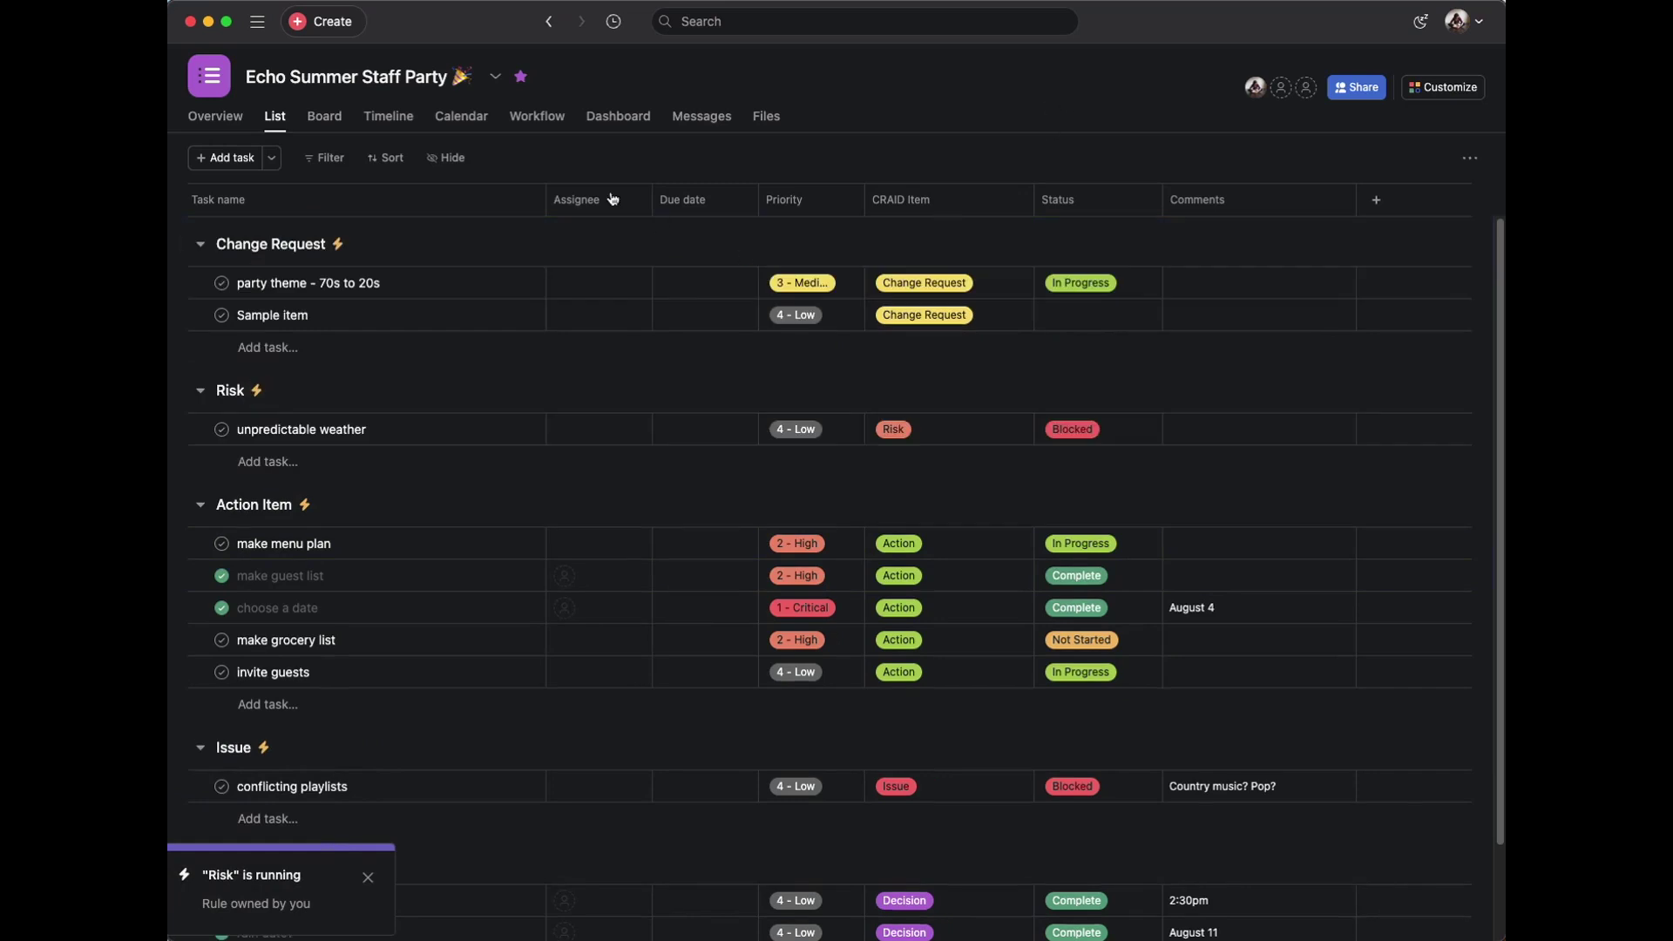
Add a new section named "Uncategorized" above the Change Request section
left_click(206, 157)
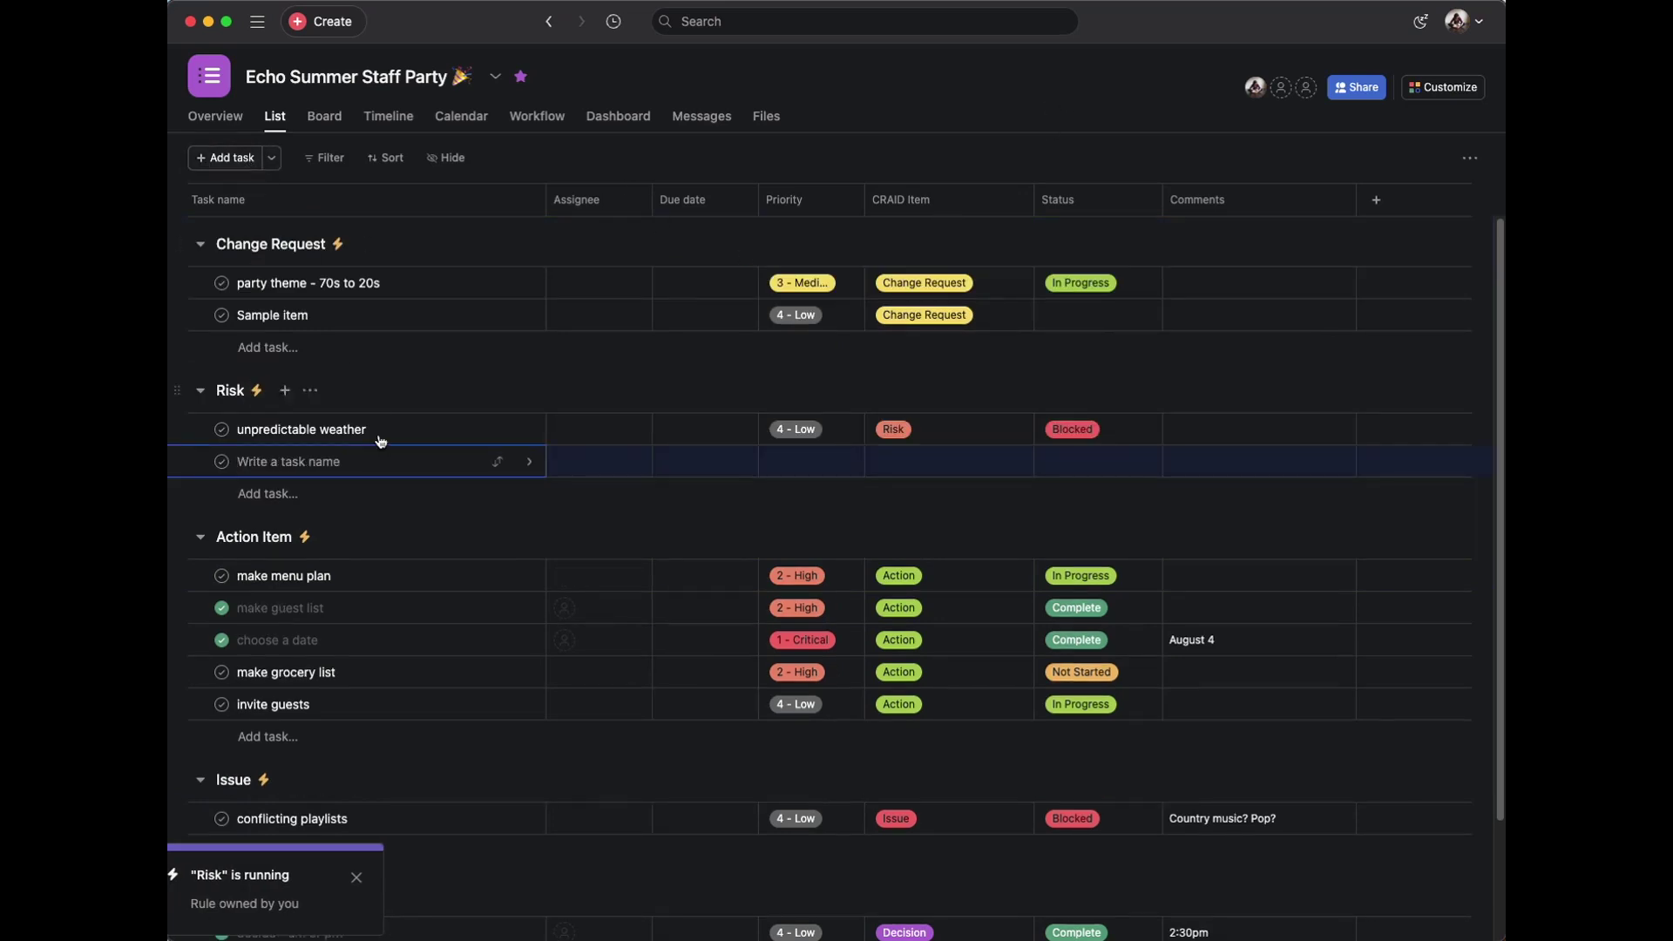
left_click(276, 164)
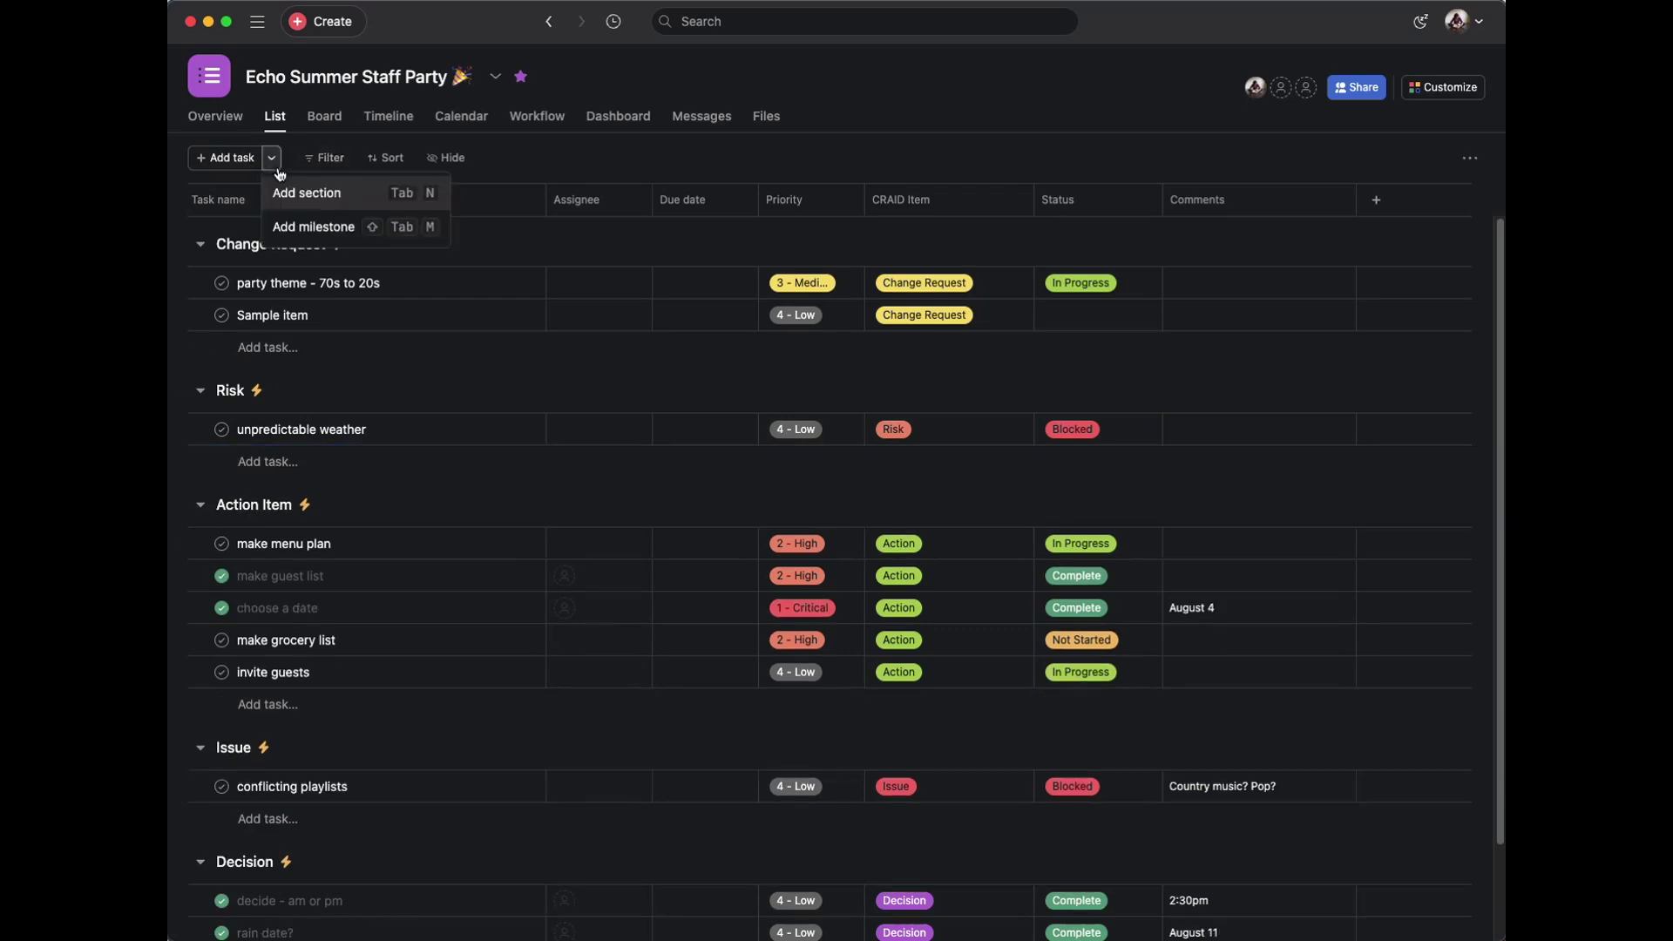
left_click(322, 197)
type("U")
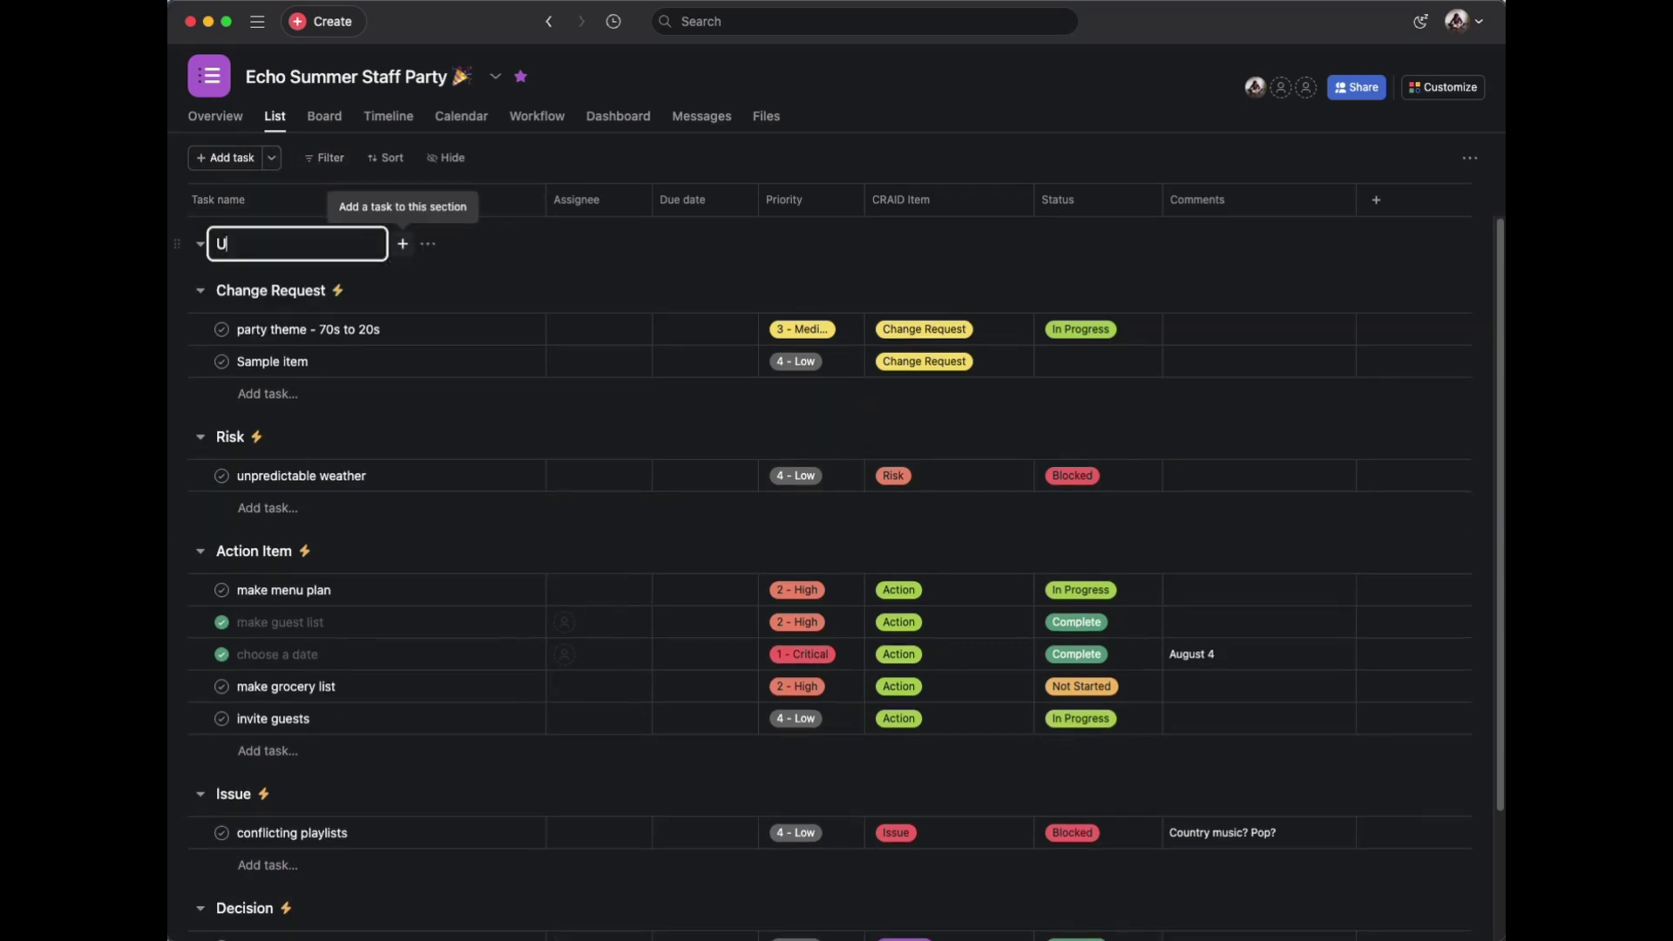
key("BackSpace")
type("U")
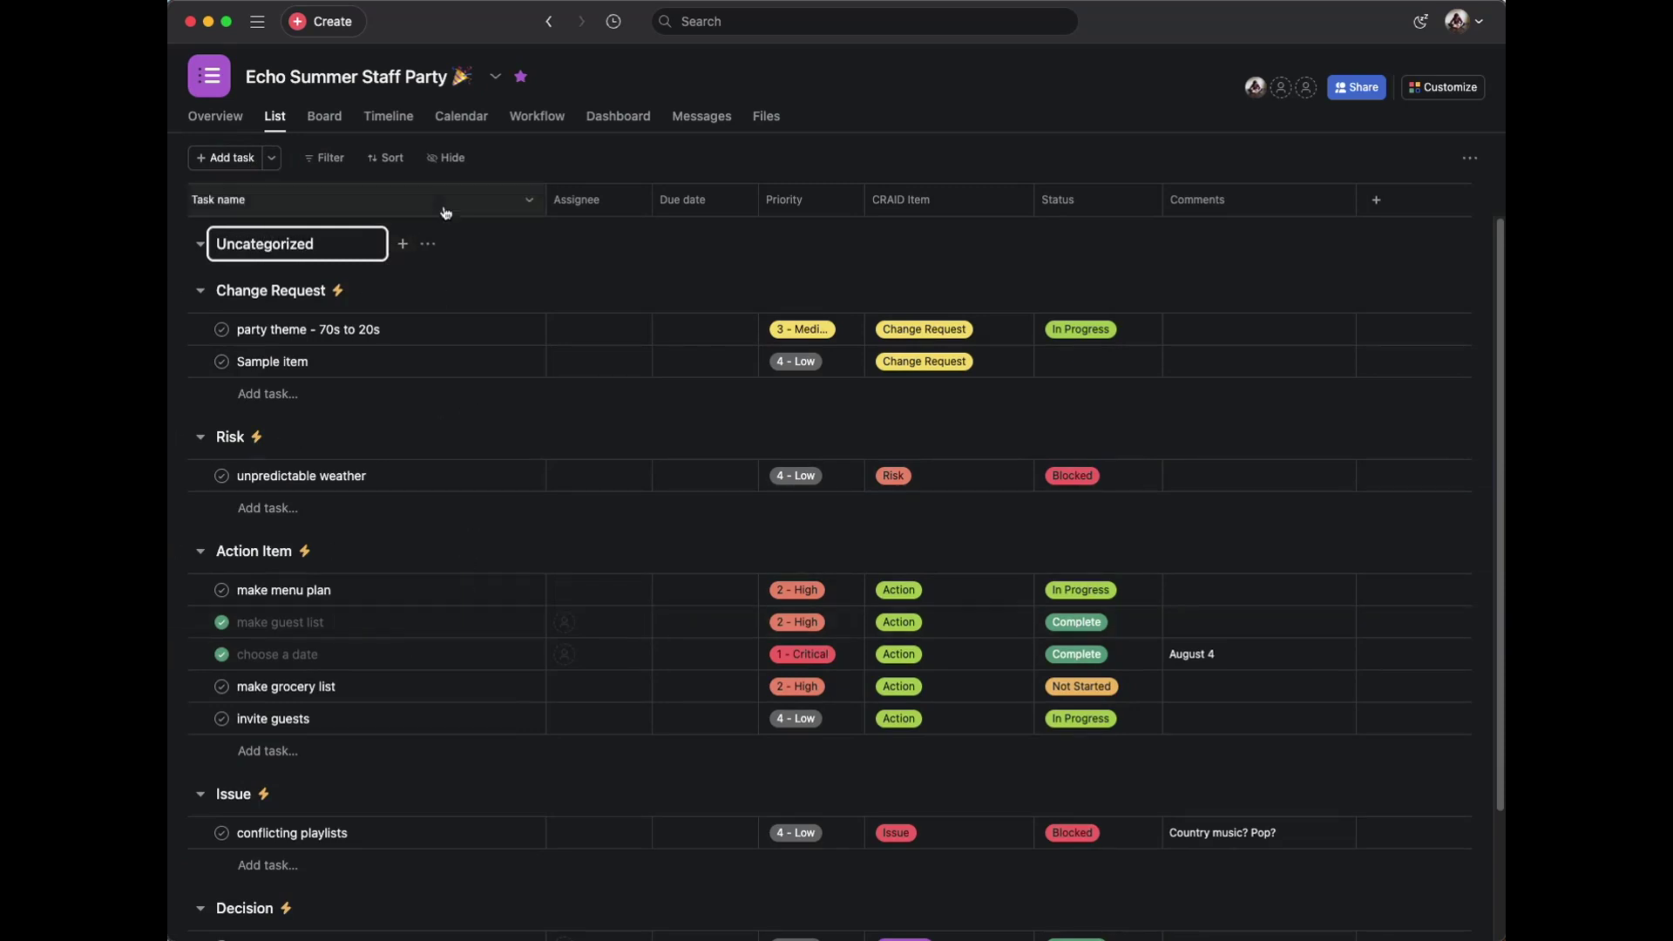
key("Return")
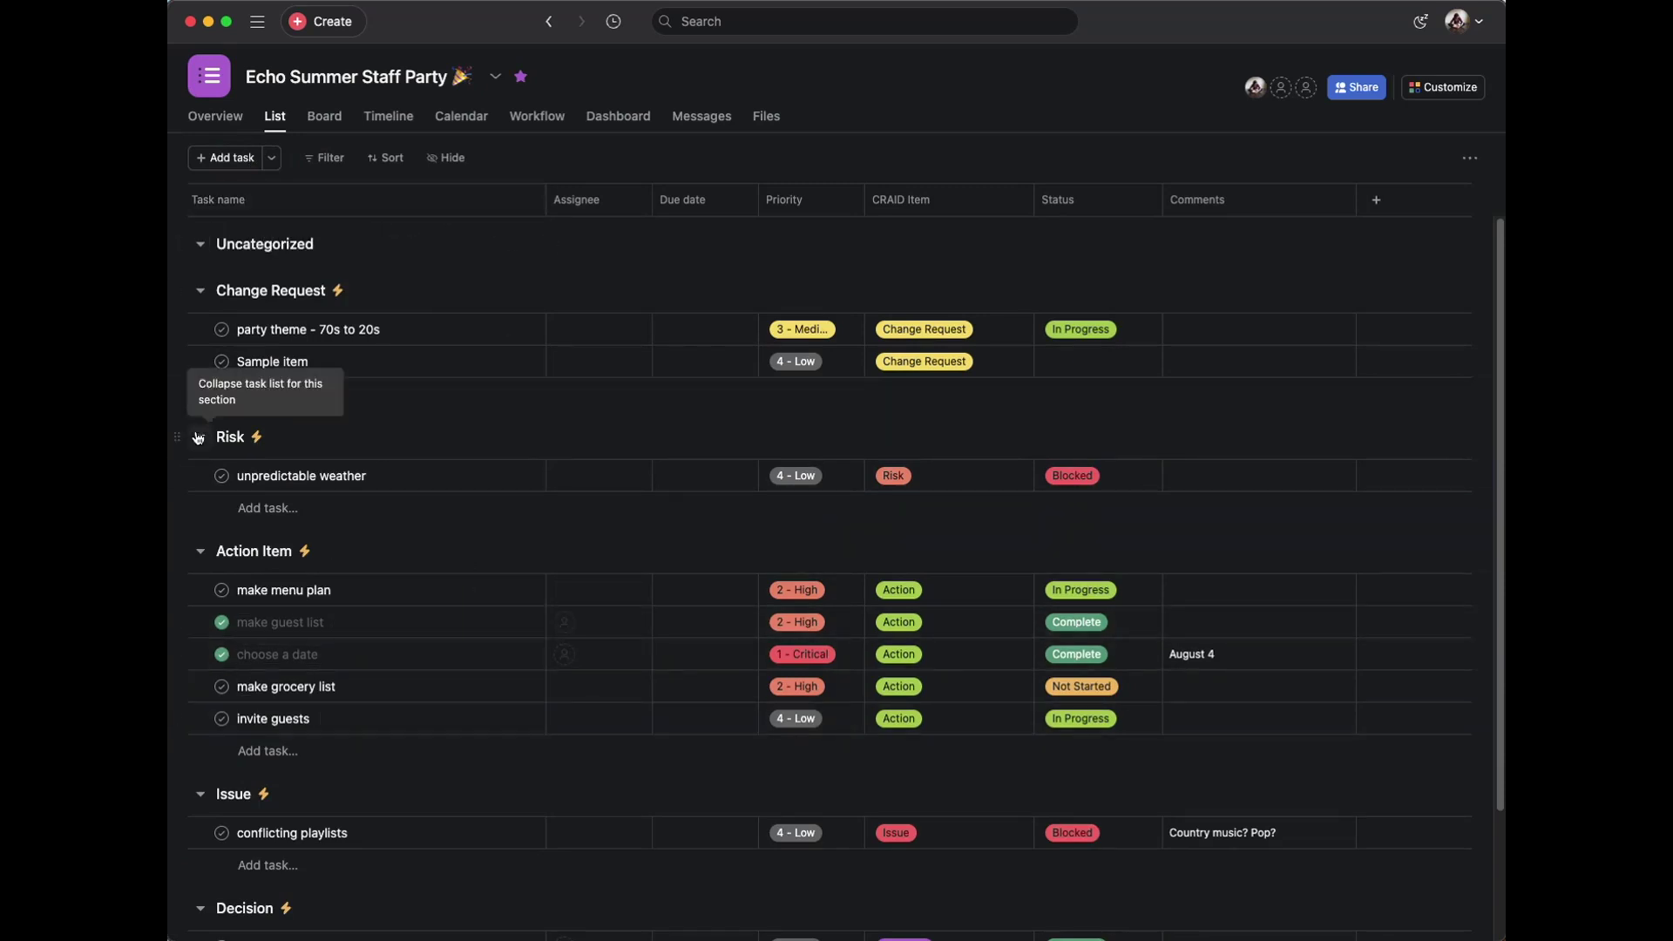
Move "Sample item" into the Uncategorized section and add tasks "Sample 3" and "Sample 2" above it
left_click_drag(178, 361, 191, 263)
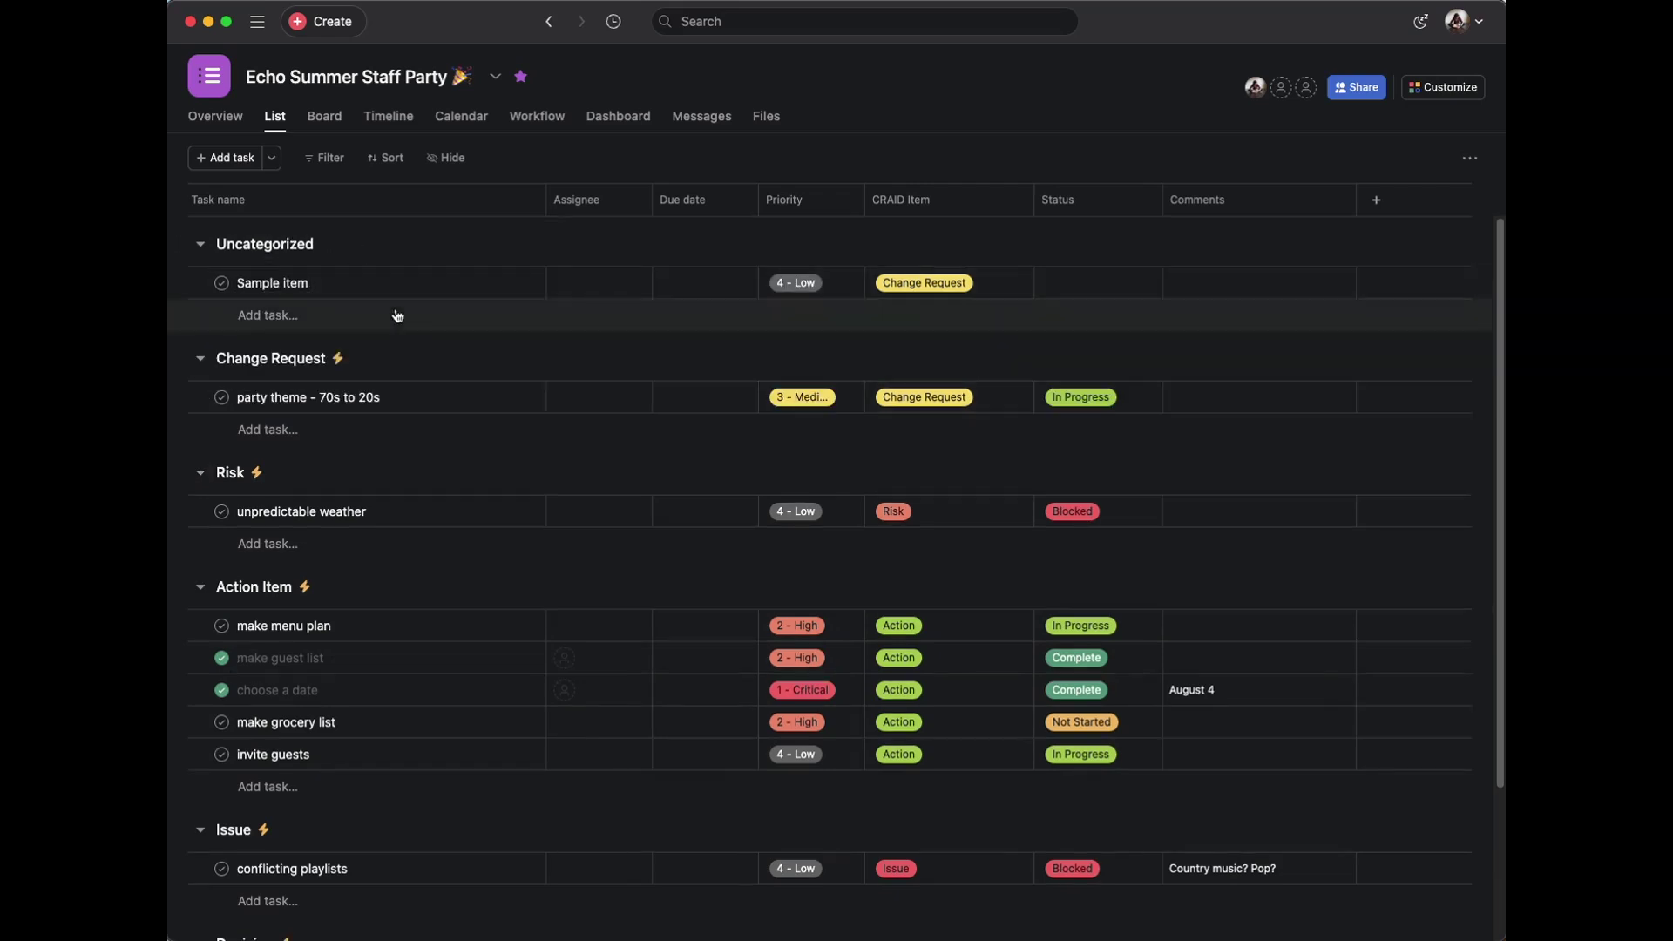
left_click(331, 244)
type("Sample 3")
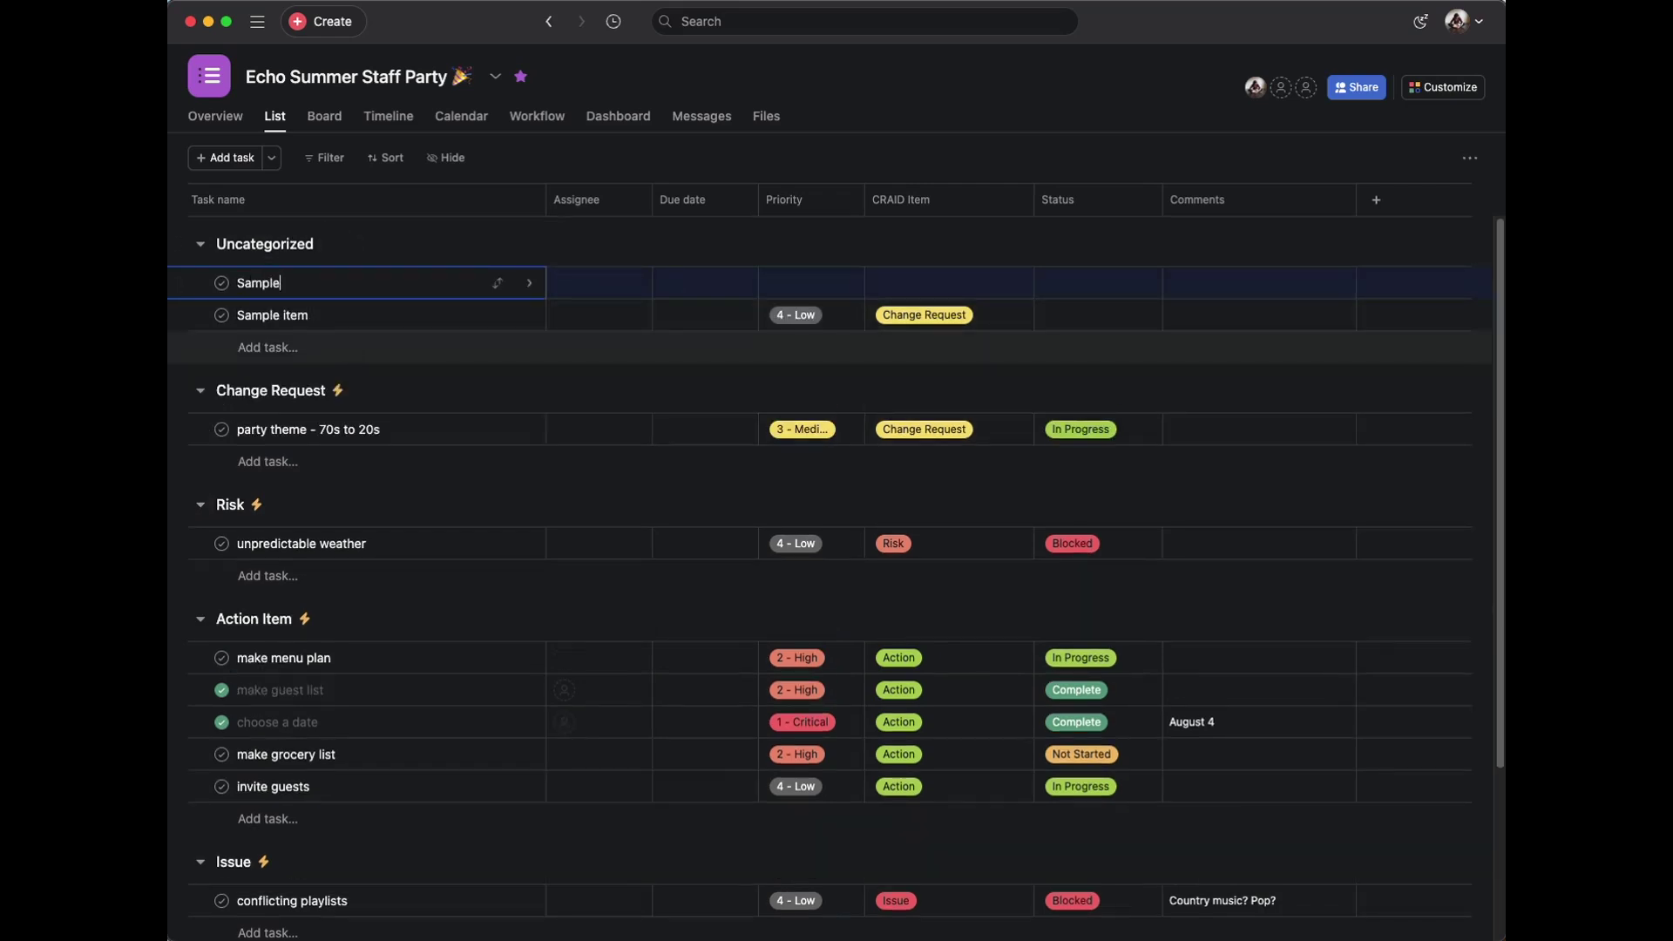
key("Return")
type("S")
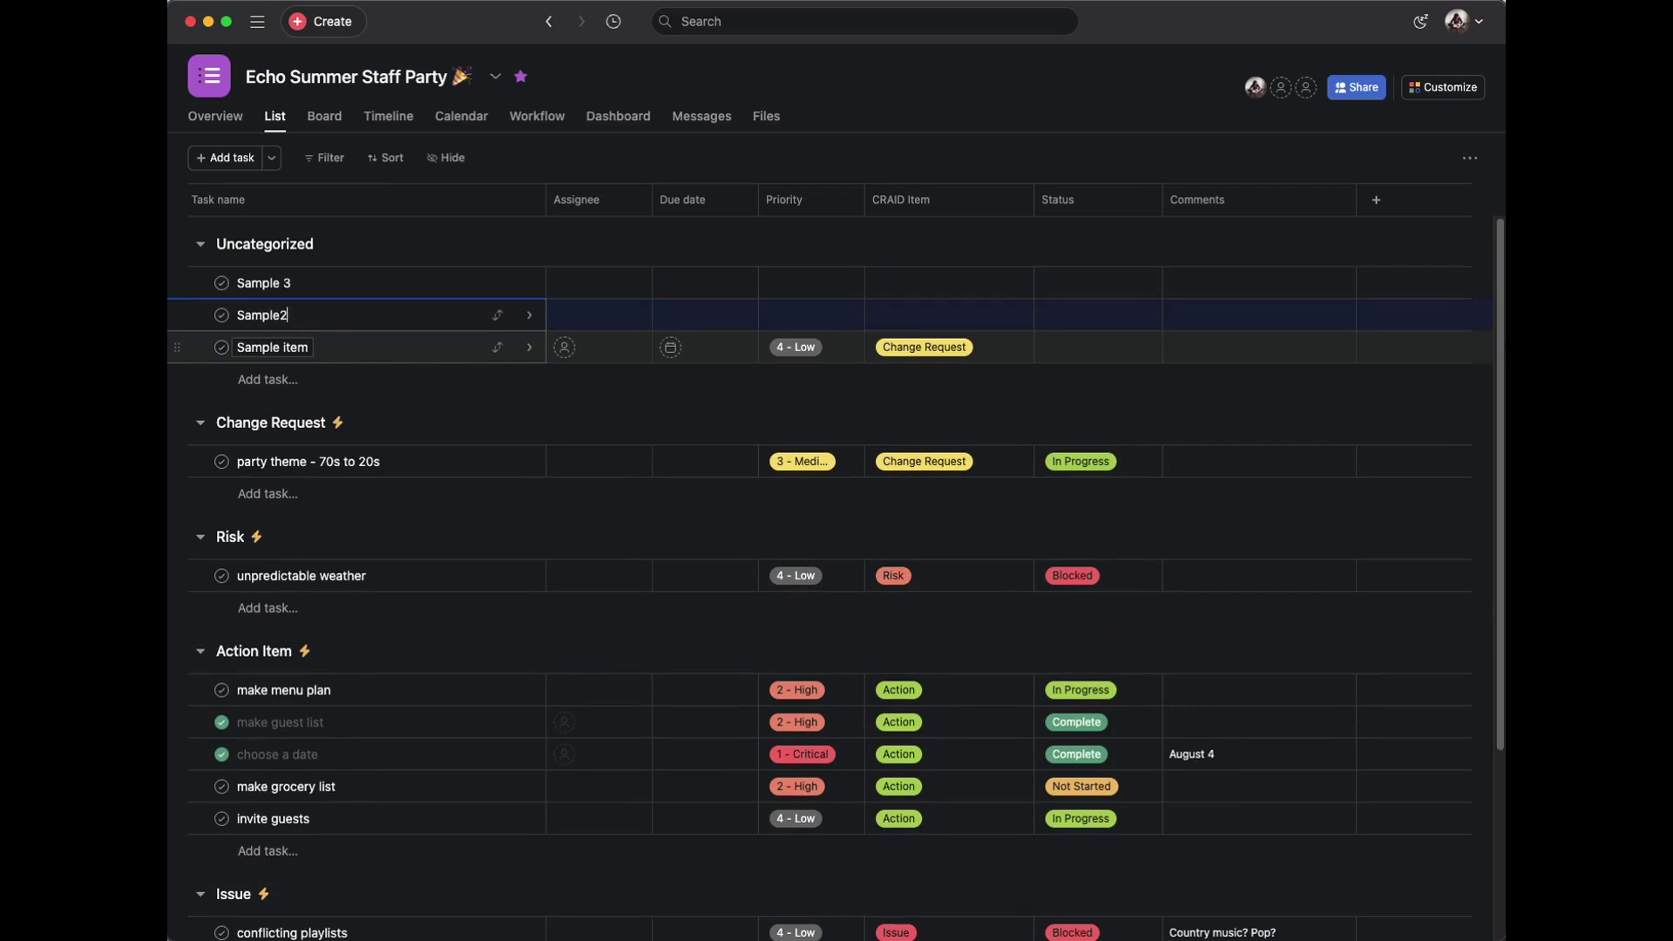
type("ample 2")
key("Left")
key("Return")
key("Escape")
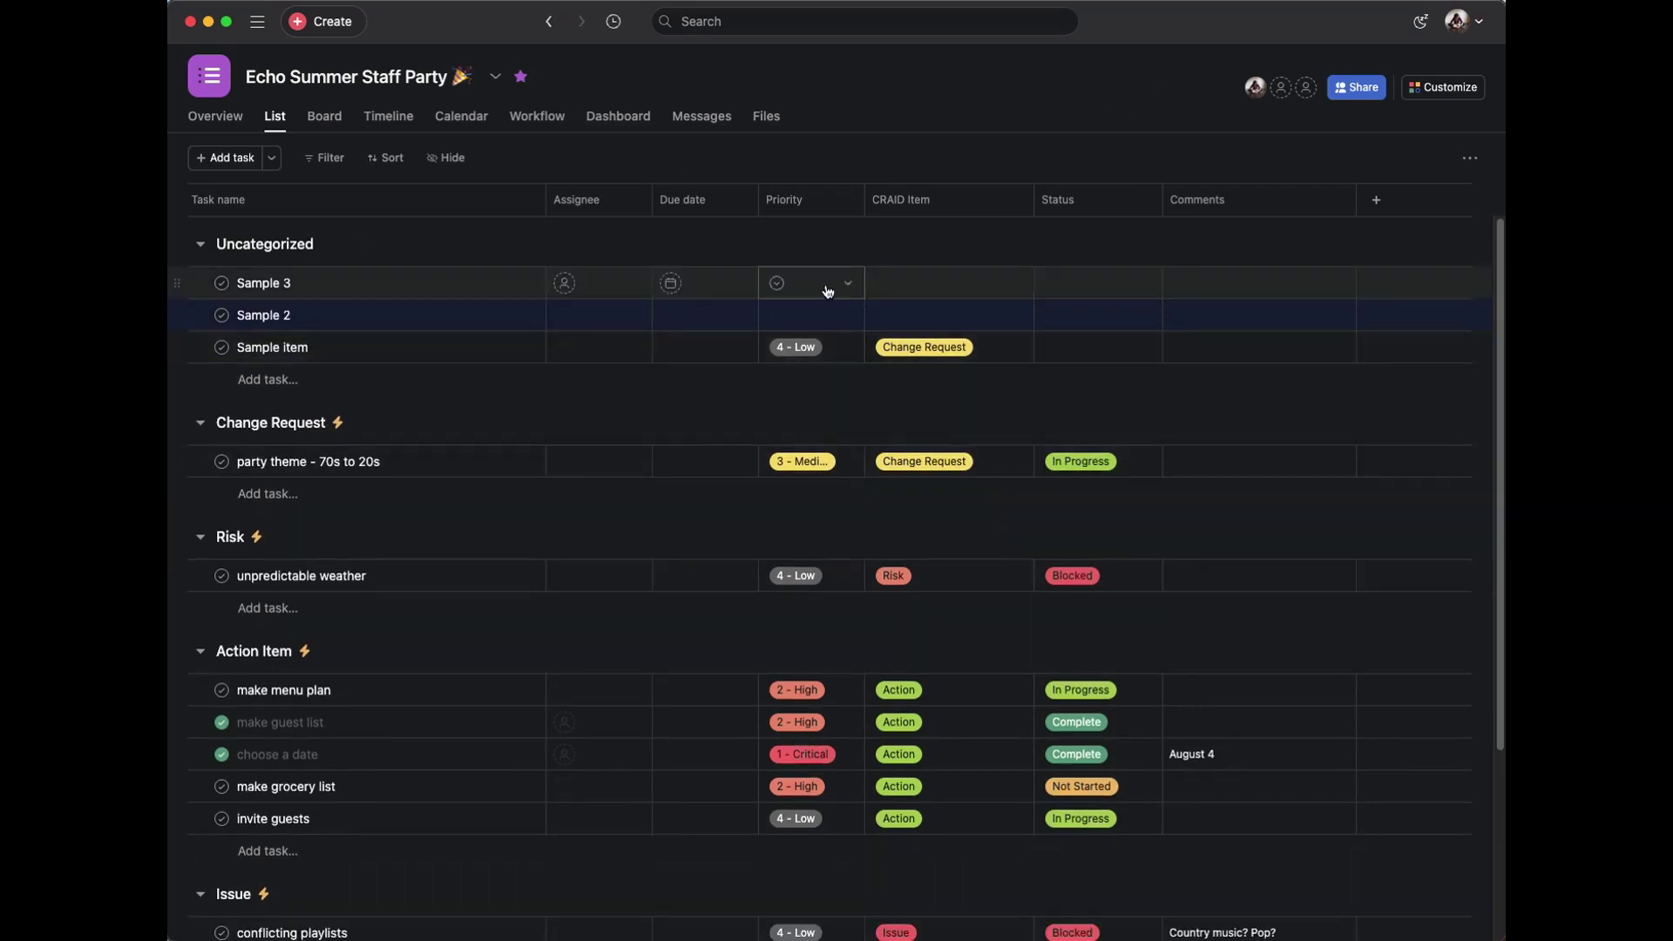
Place "Sample 2" above "Sample 3" in the Uncategorized section and clear the CRAID Item value of "Sample item"
scroll(316, 637, "down", 1)
scroll(316, 637, "down", 5)
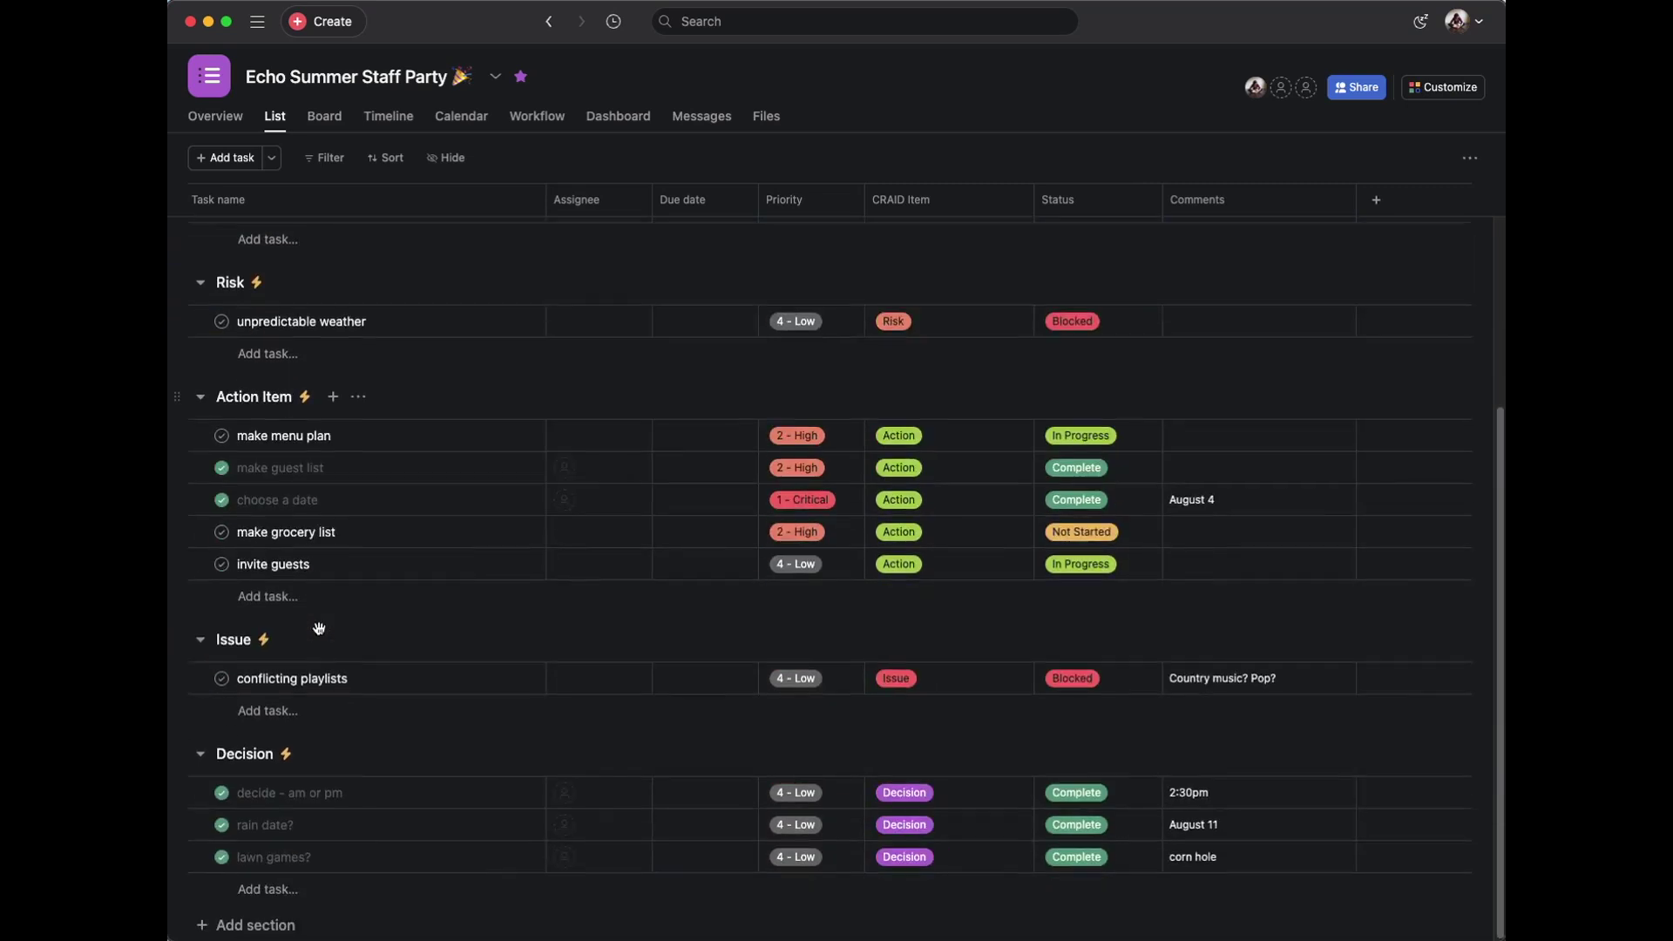
scroll(319, 635, "up", 5)
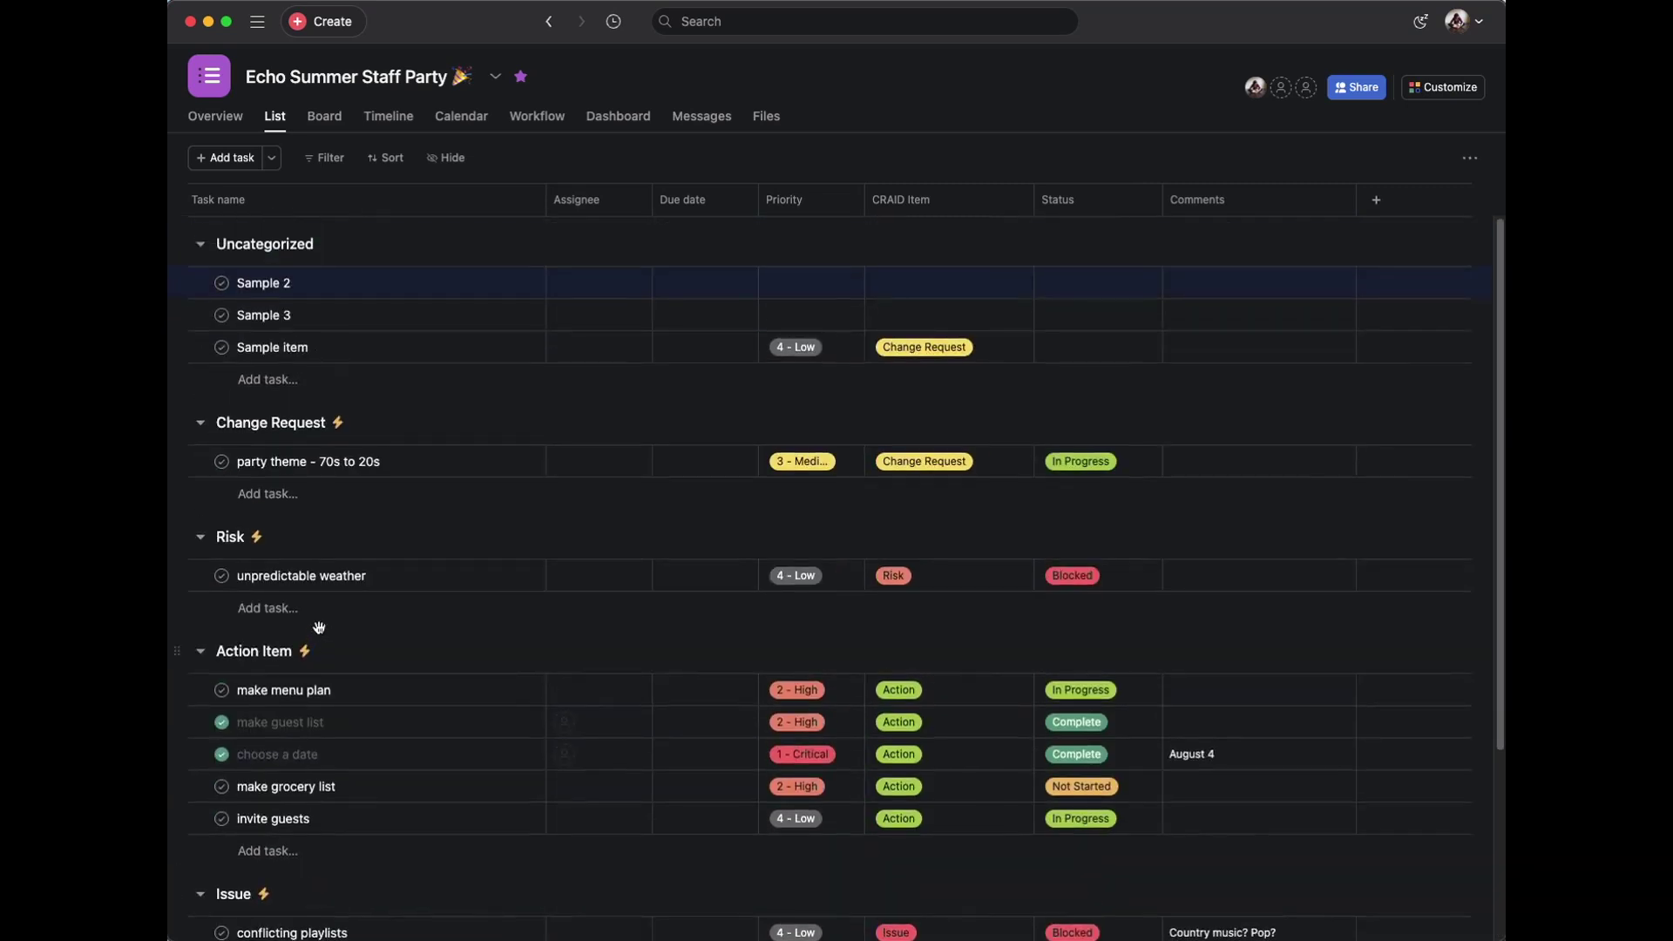
left_click(996, 344)
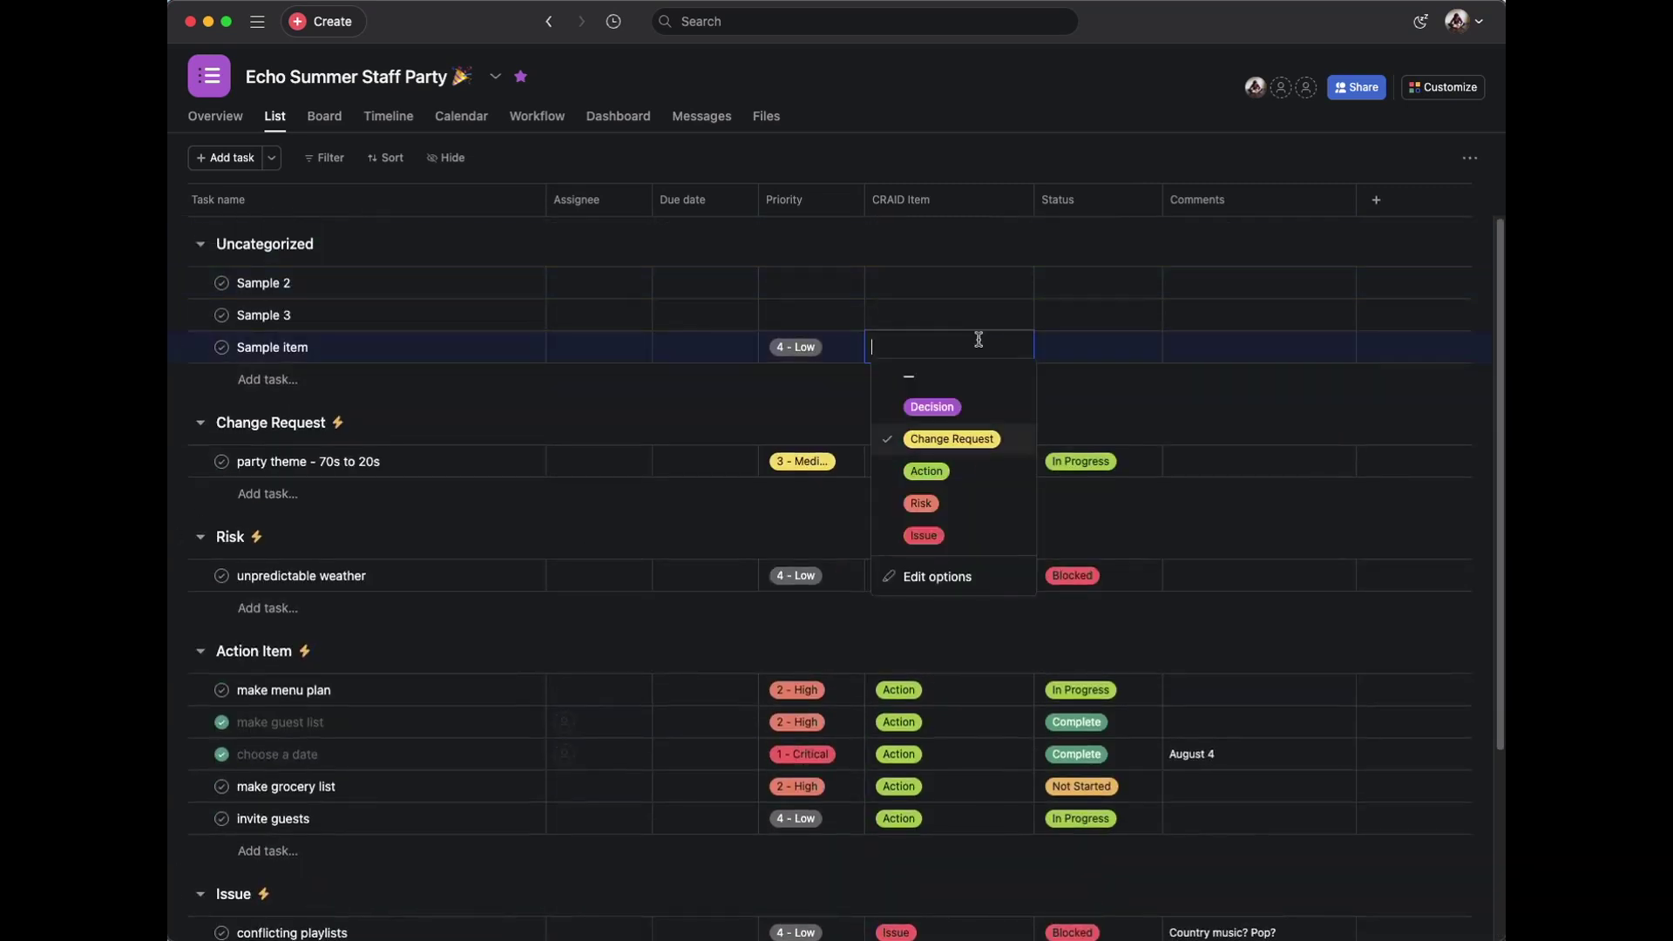
left_click(949, 376)
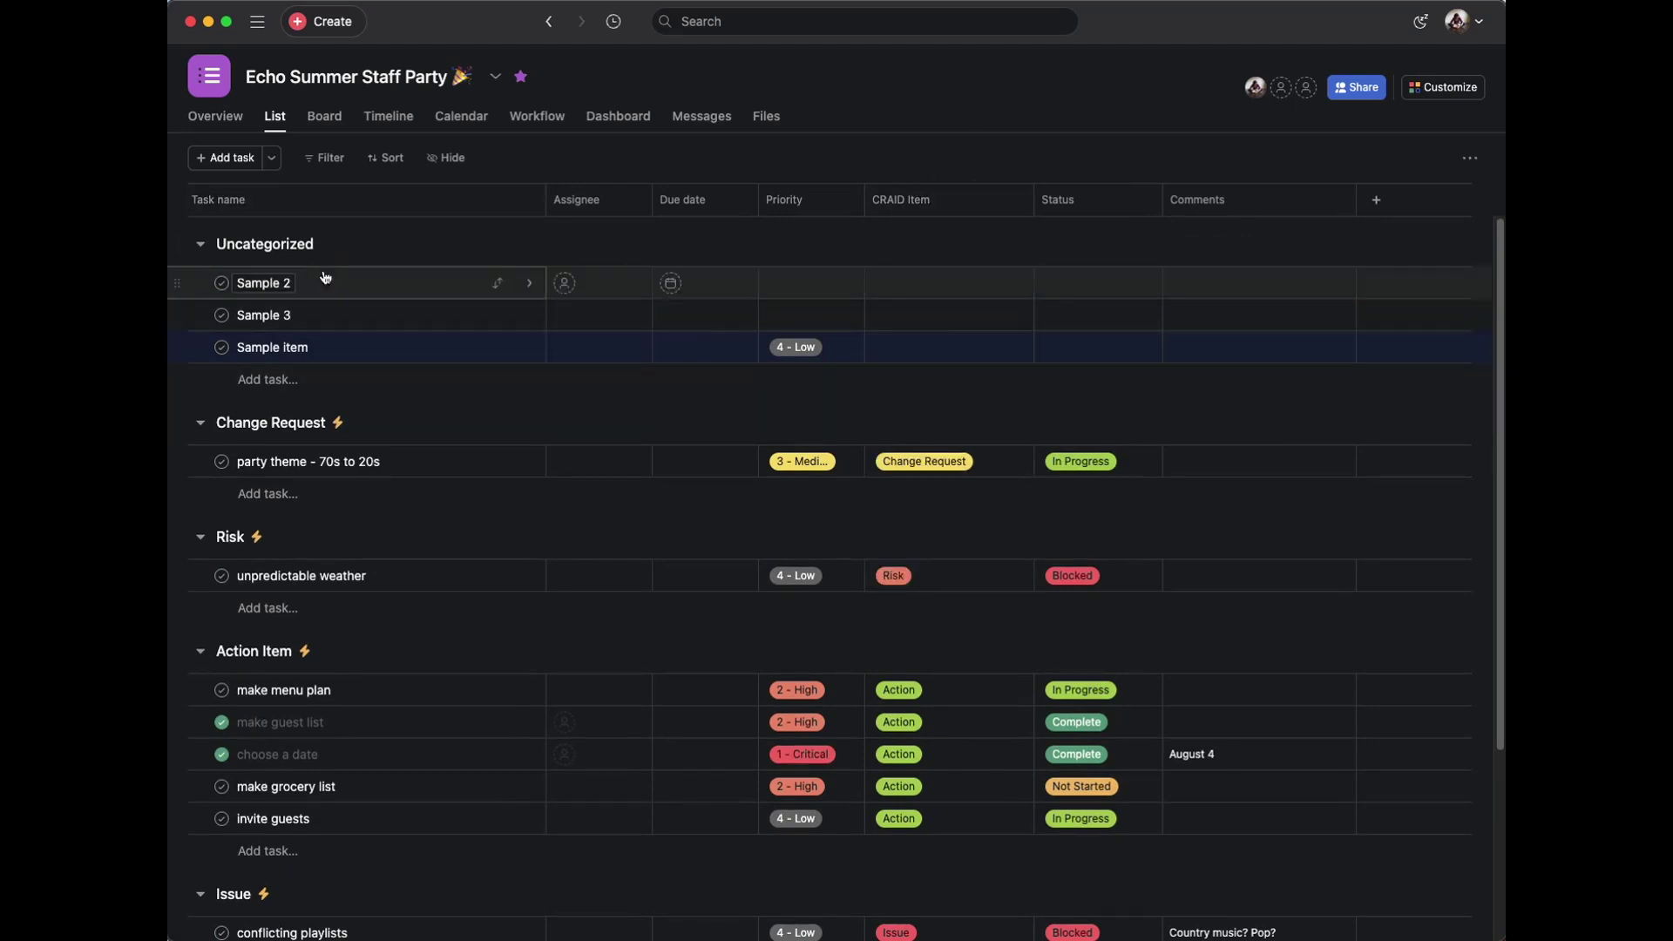
Rename the "Sample 2" task in the Uncategorized section to "Decor?"
scroll(400, 280, "down", 2)
scroll(401, 282, "up", 2)
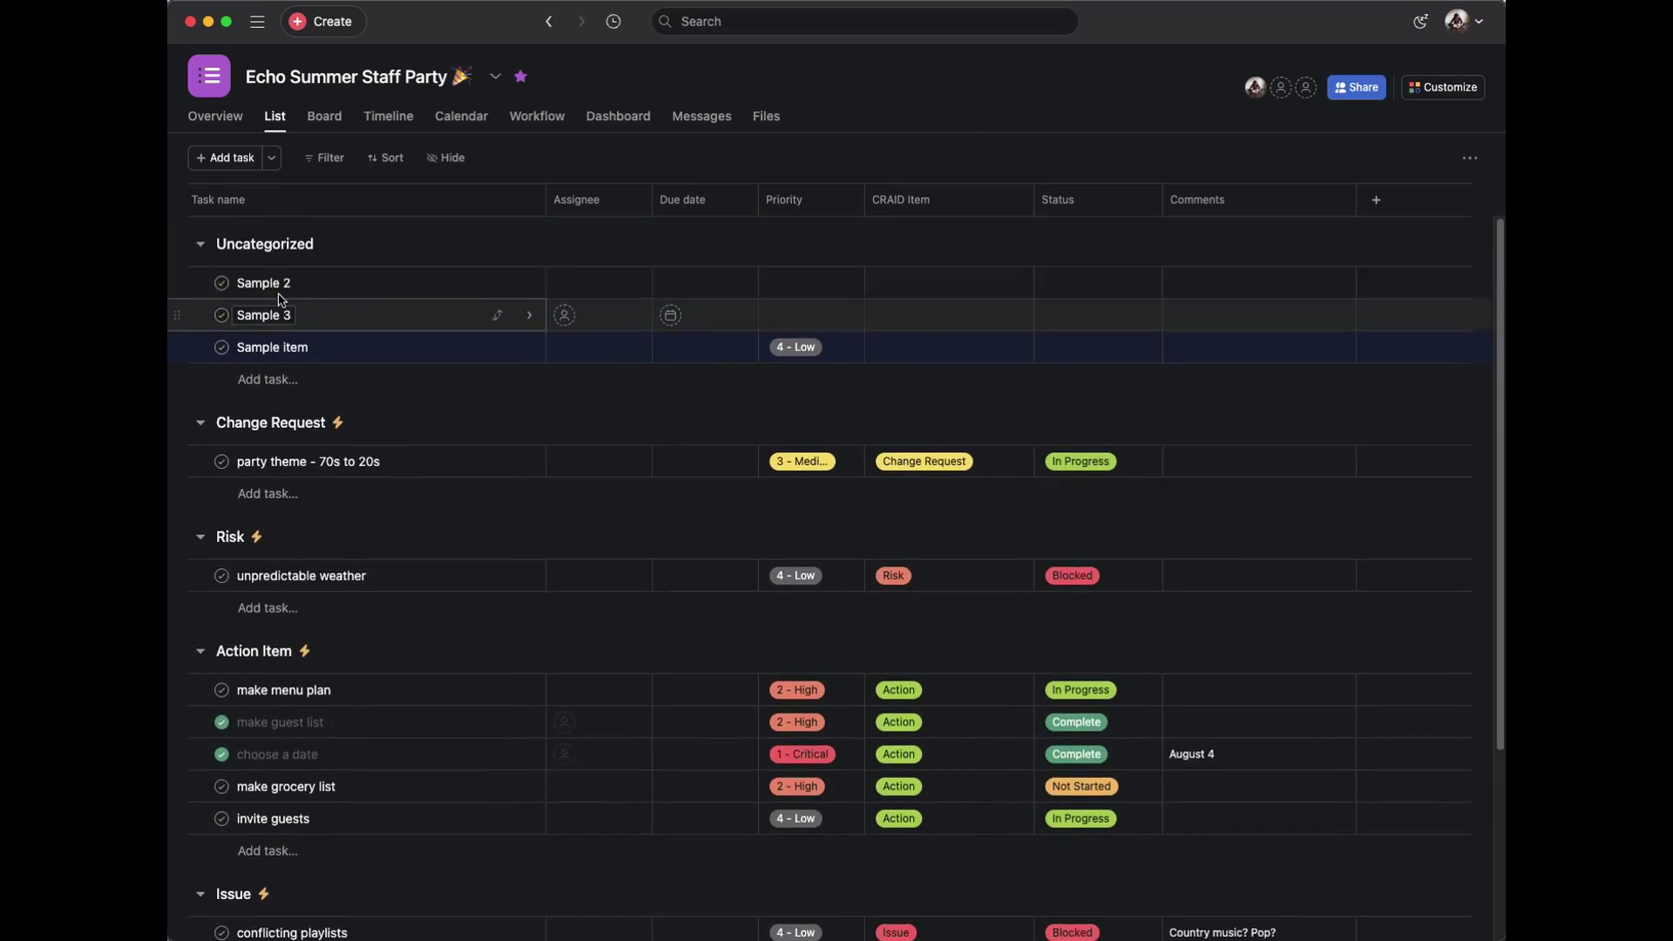
left_click(248, 284)
triple_click(251, 277)
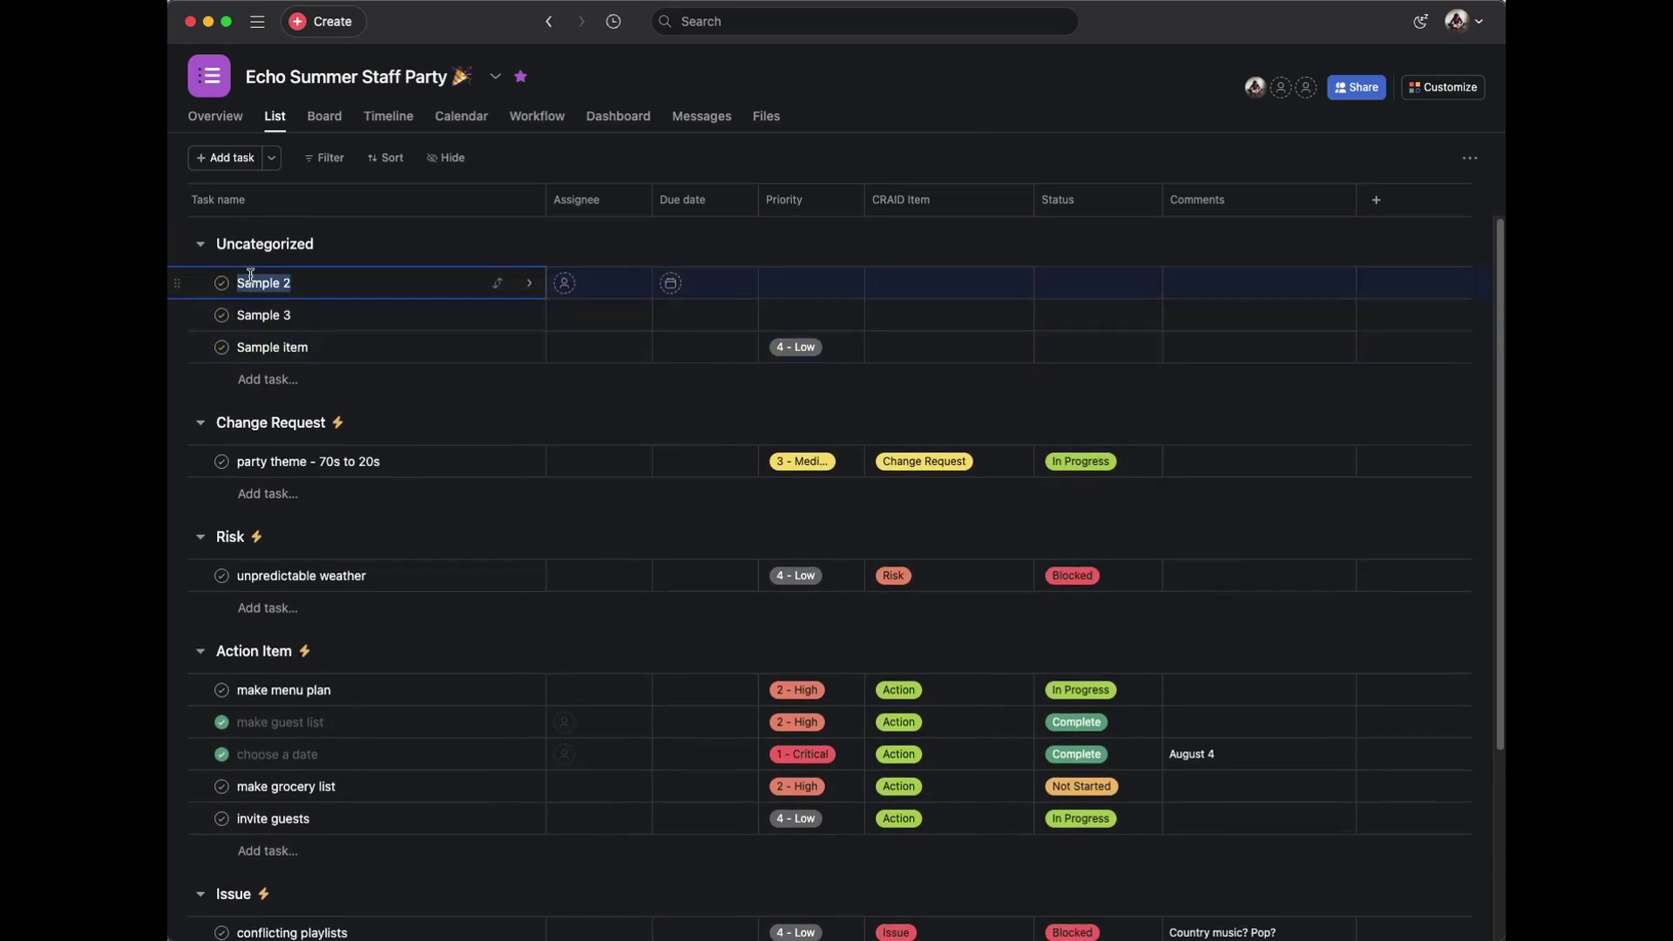
type("Decor?")
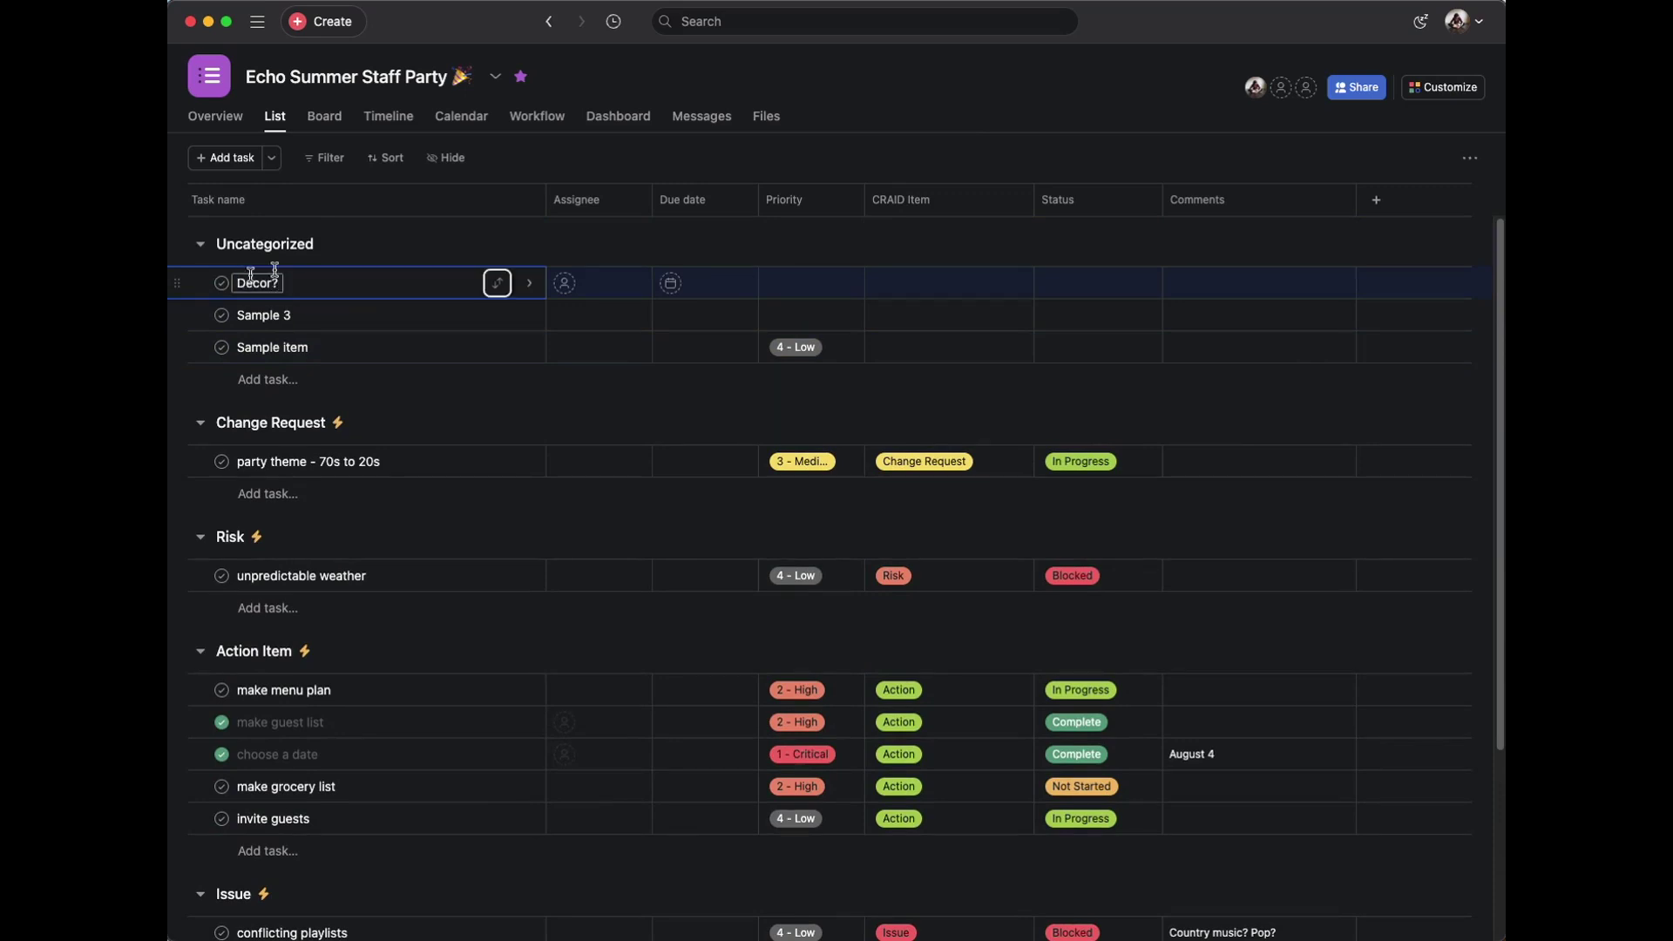
Set the "Decor?" task's Priority to 2 - High and its CRAID Item to Decision so the rule moves it
left_click(809, 277)
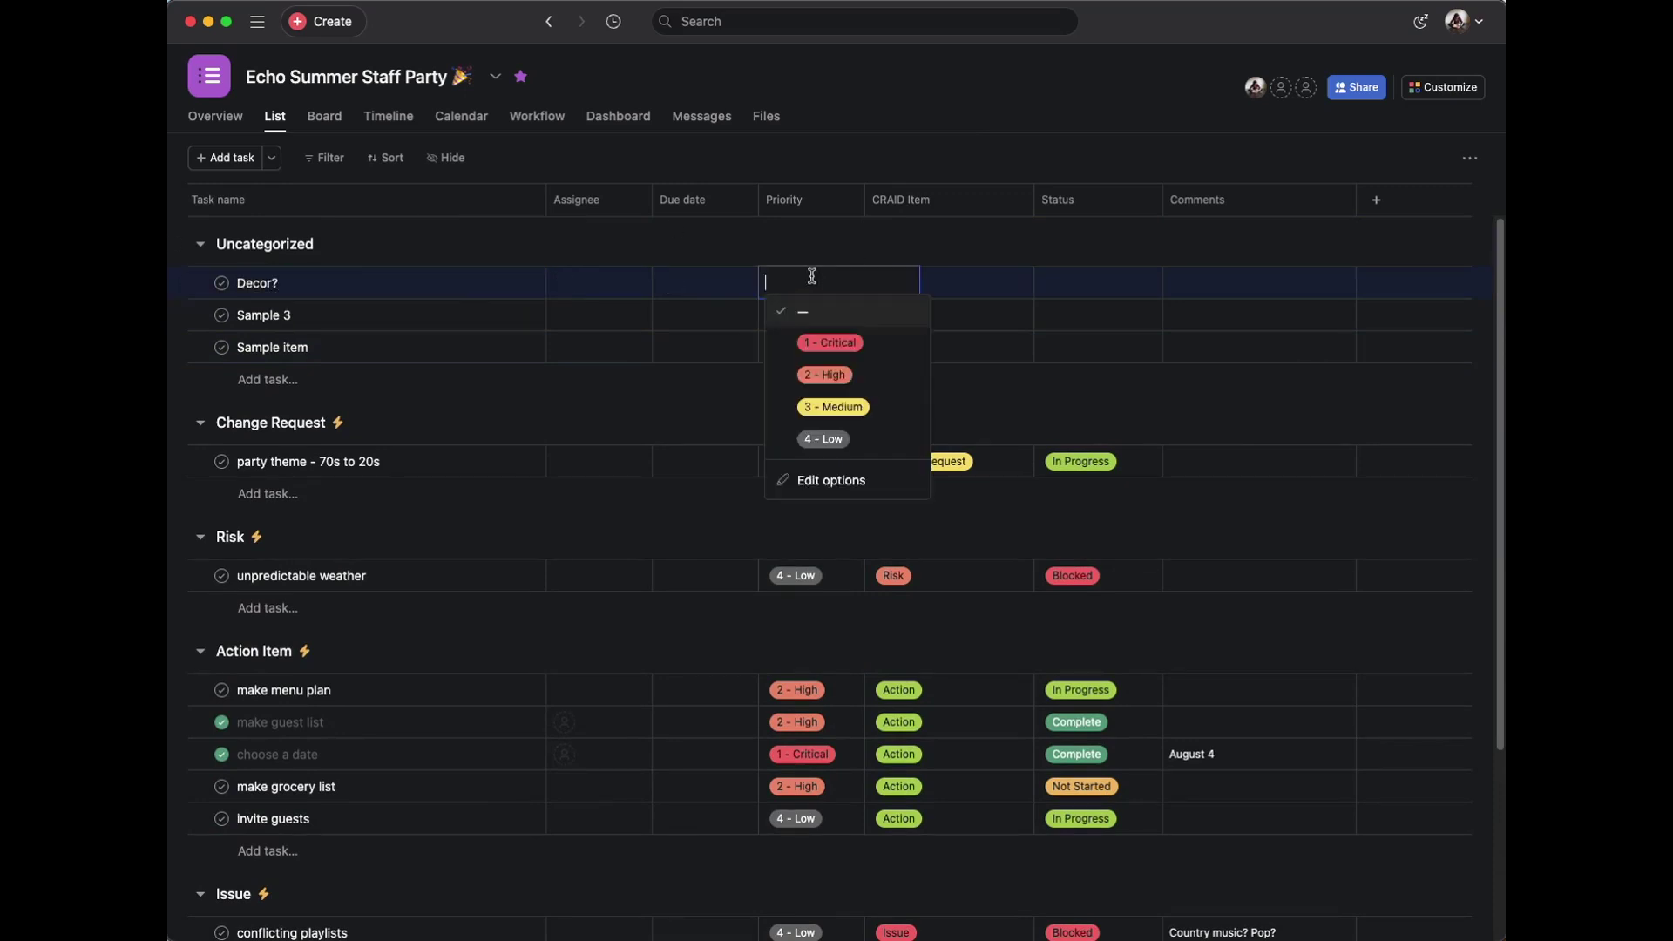
left_click(858, 364)
left_click(974, 279)
type("dec")
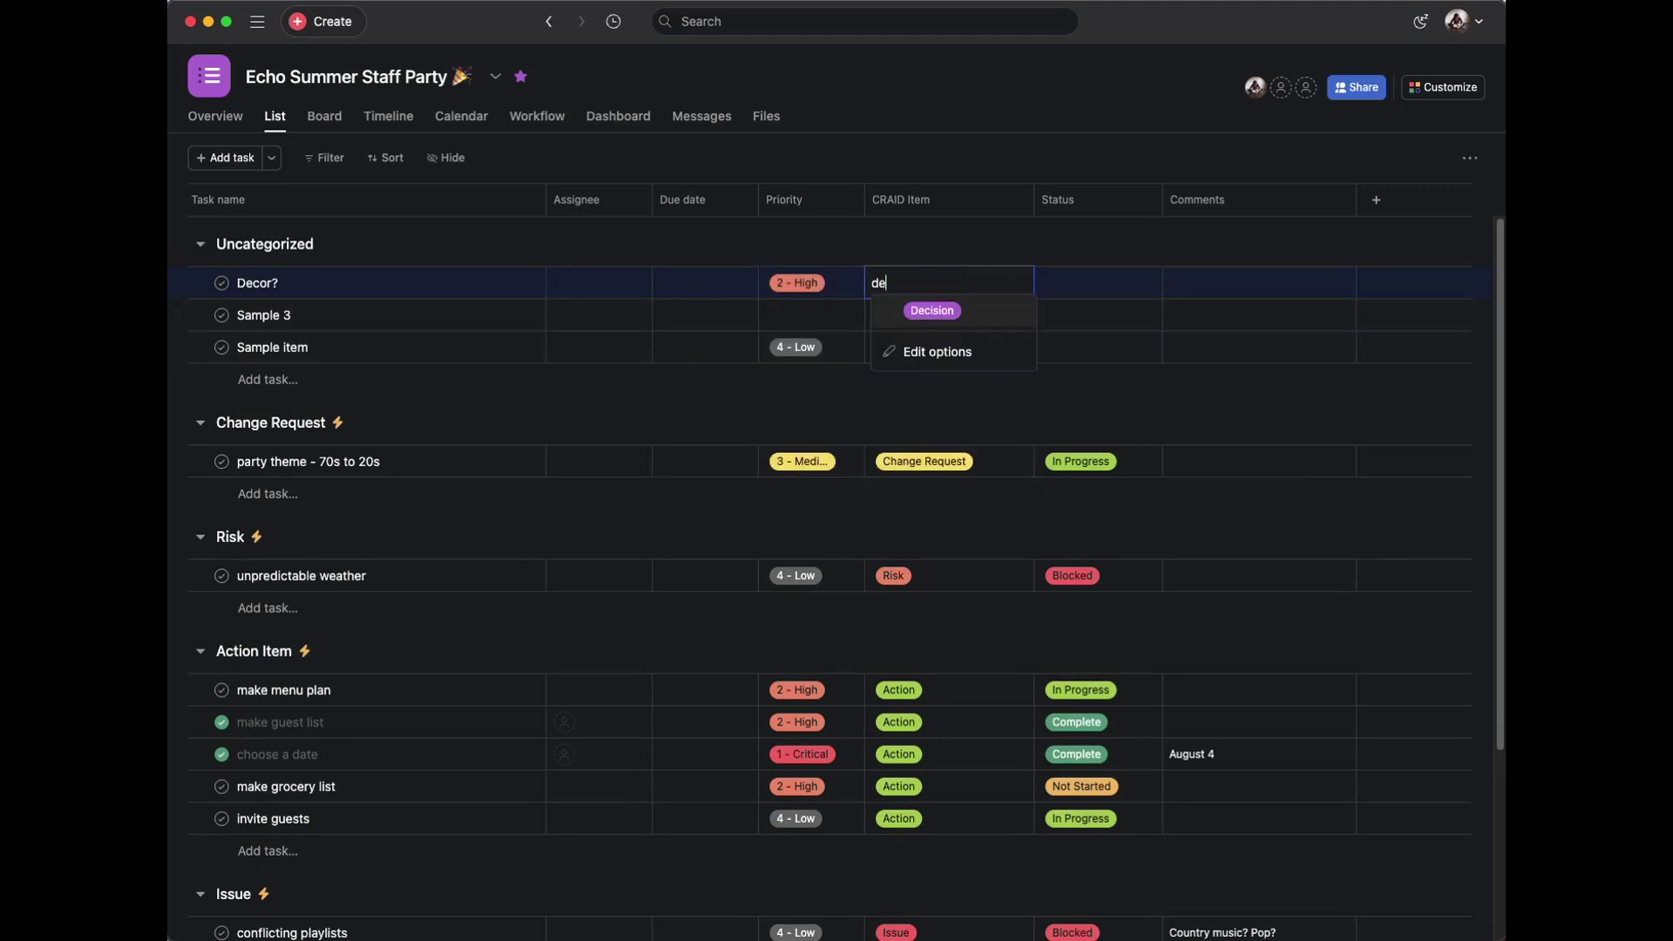
key("Return")
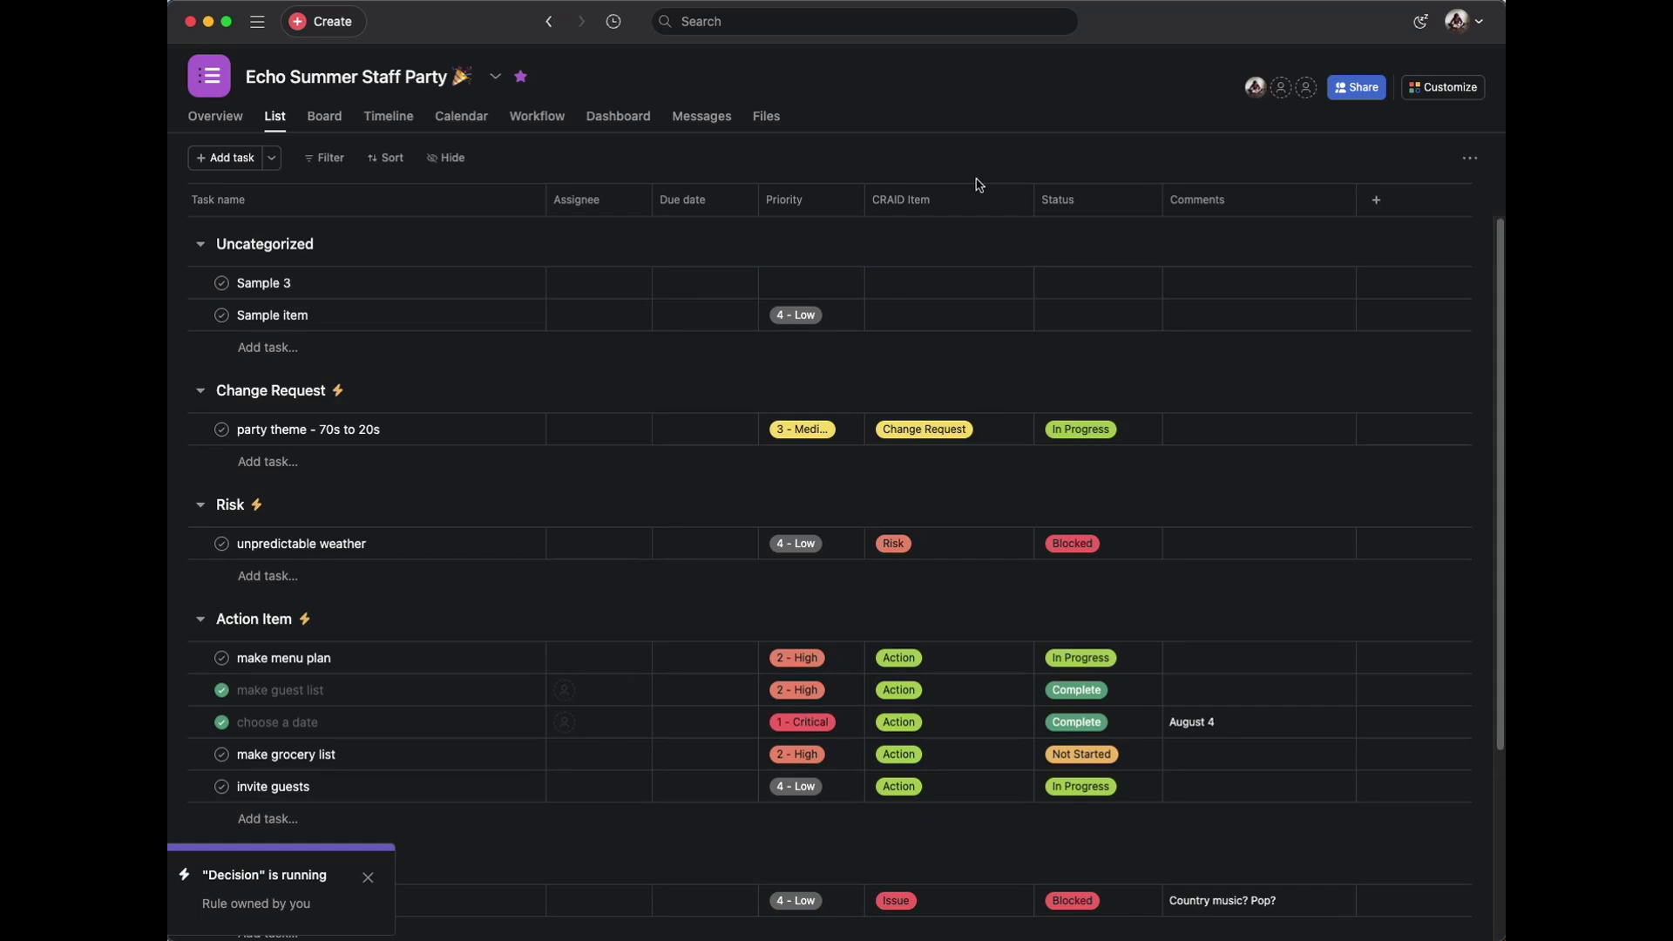
Check where the "Decor?" task landed and review the tasks grouped under each section of the list
scroll(841, 366, "down", 3)
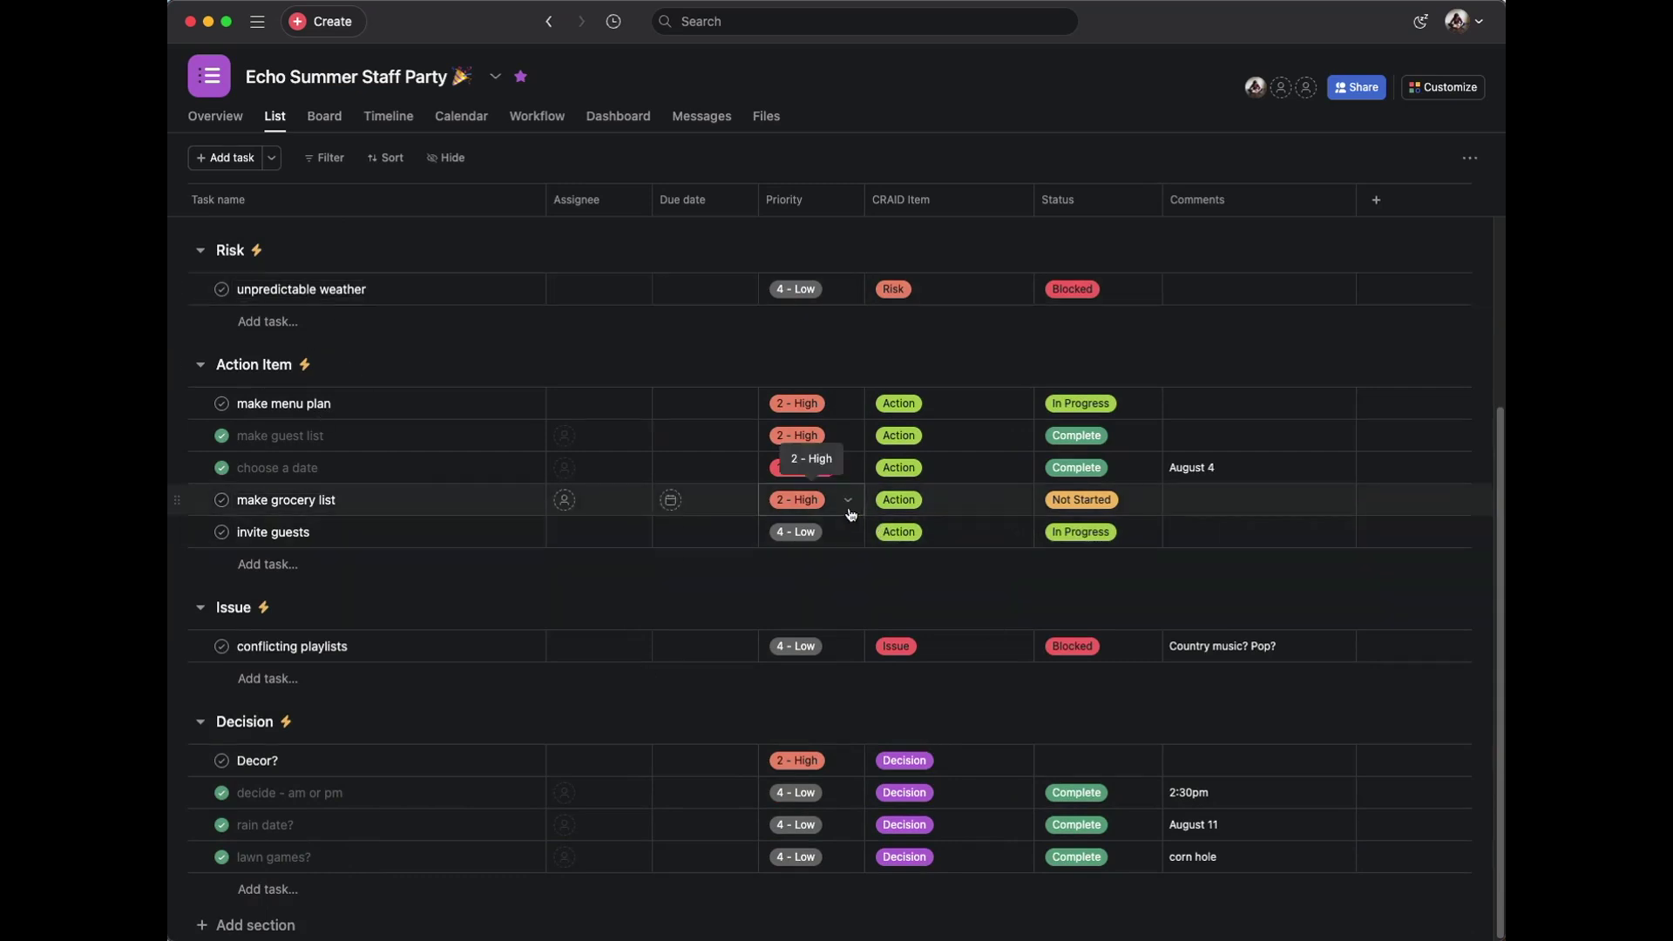
scroll(859, 492, "up", 5)
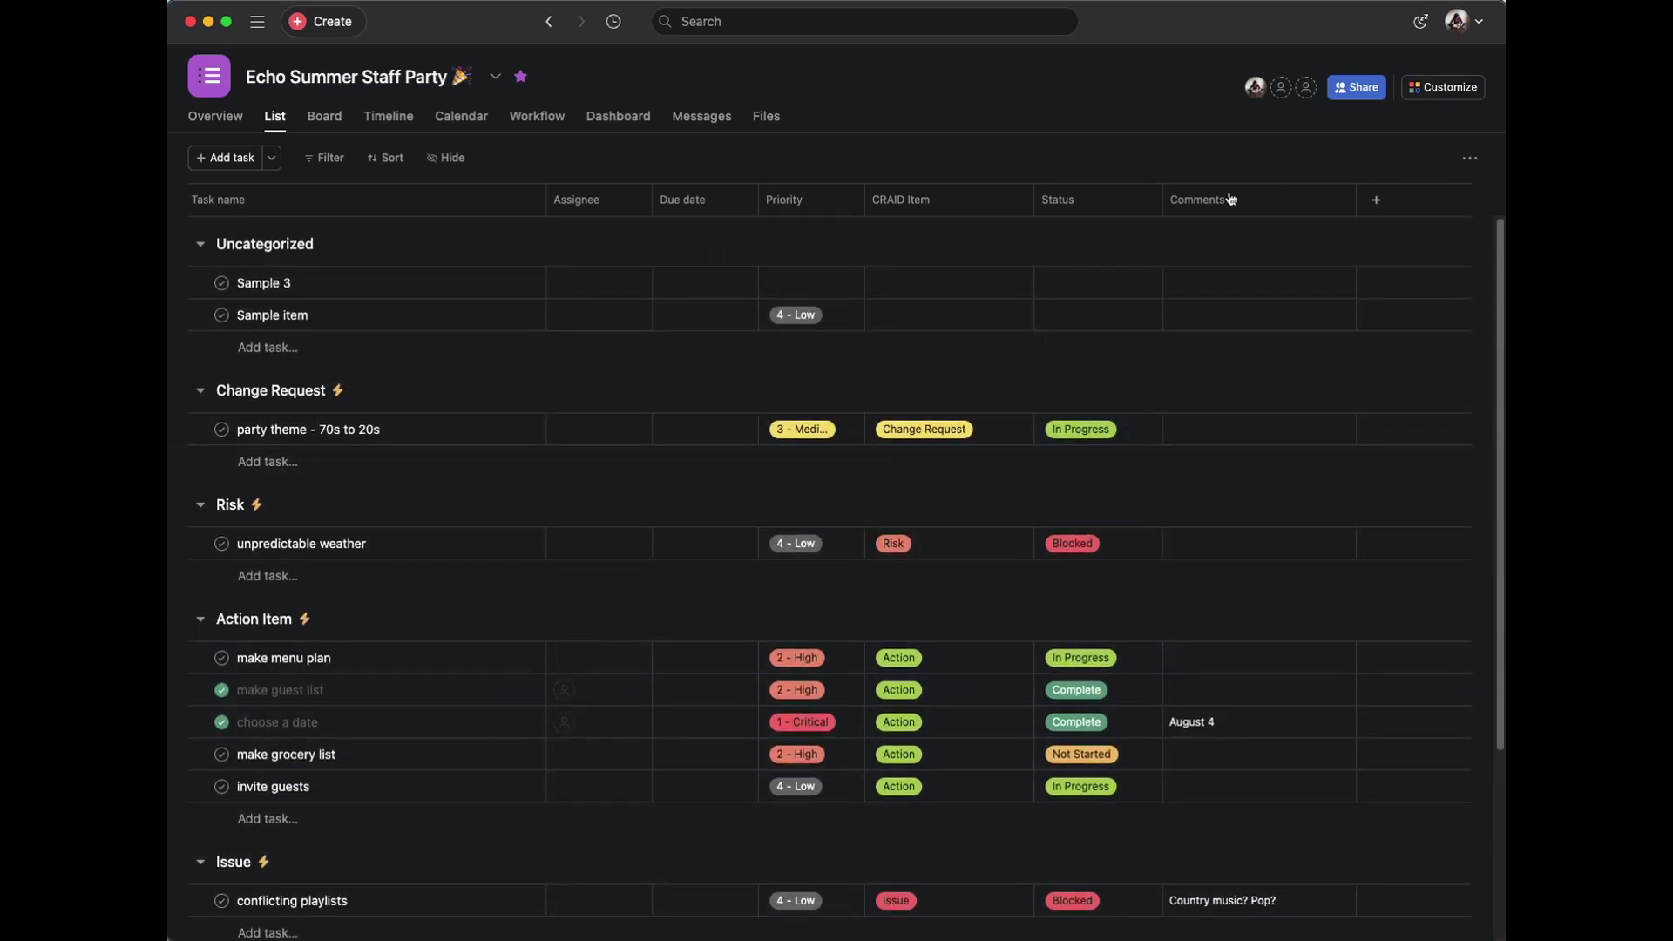
scroll(702, 474, "down", 5)
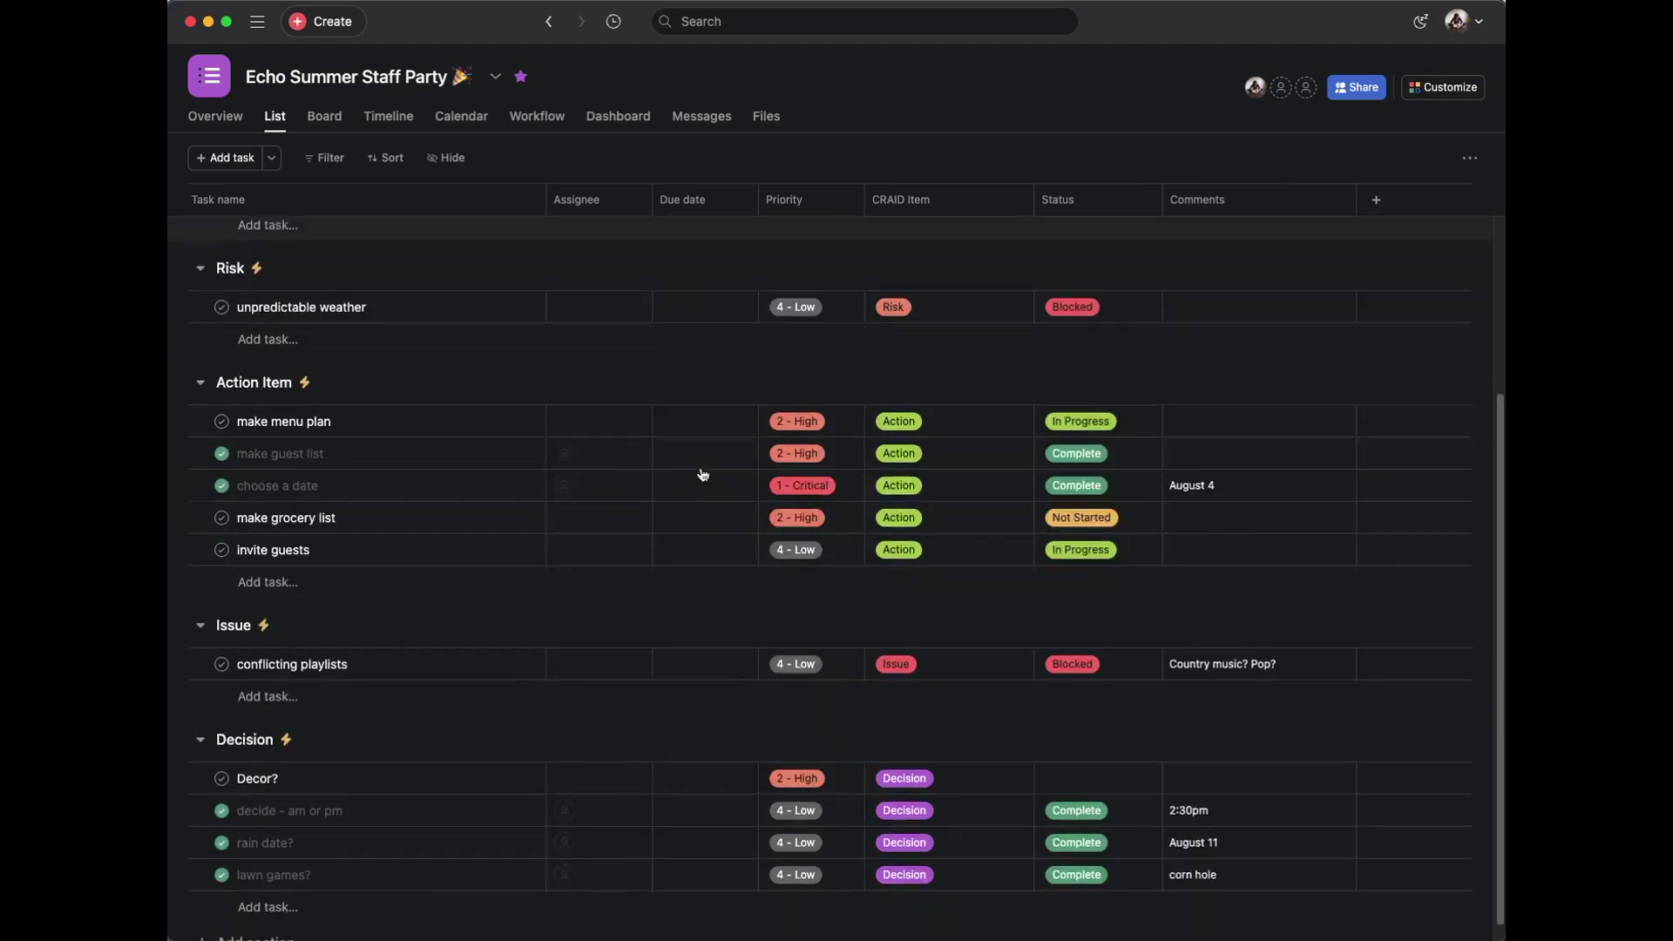
scroll(703, 474, "down", 1)
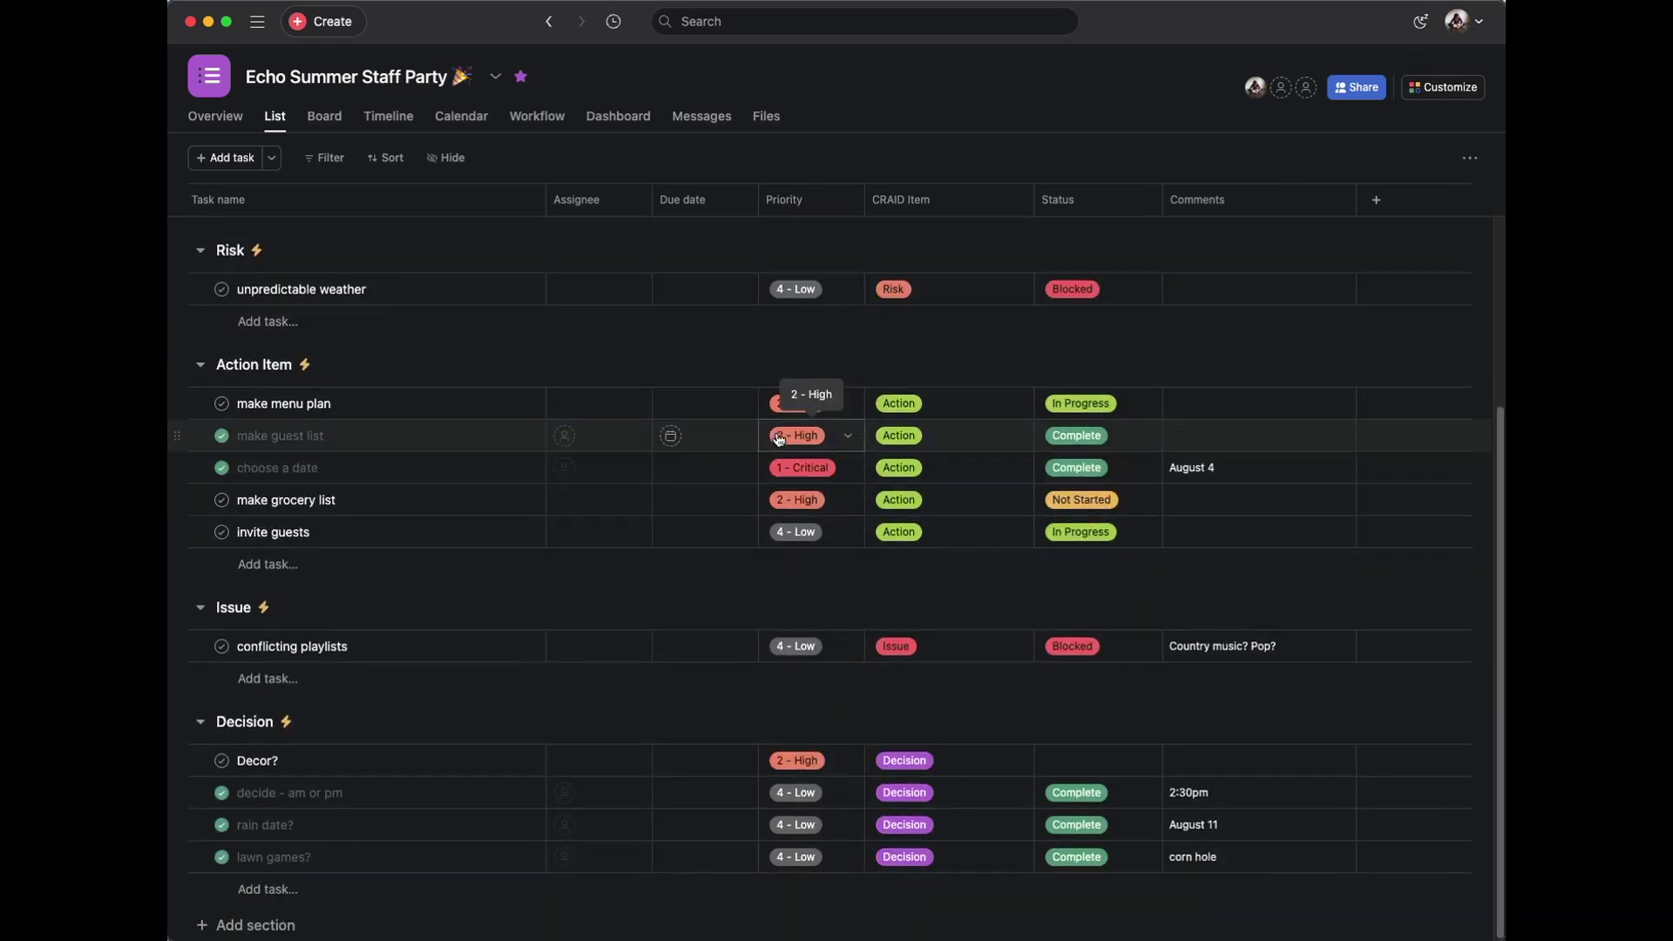
scroll(906, 567, "up", 1)
scroll(902, 567, "up", 4)
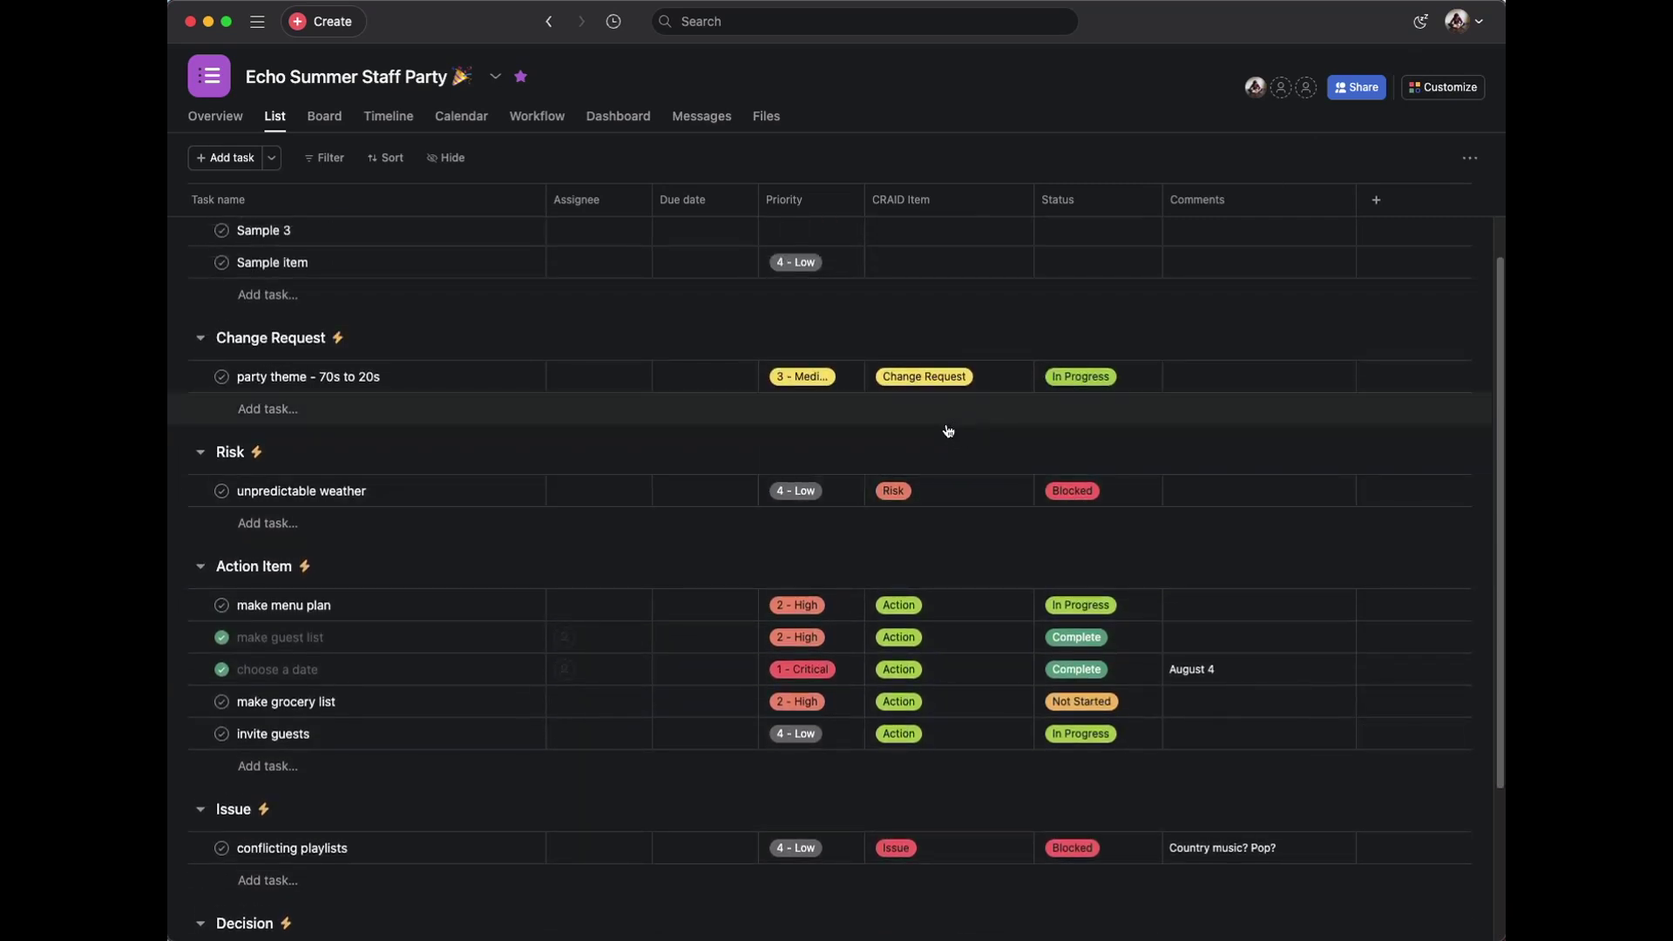
scroll(906, 340, "down", 4)
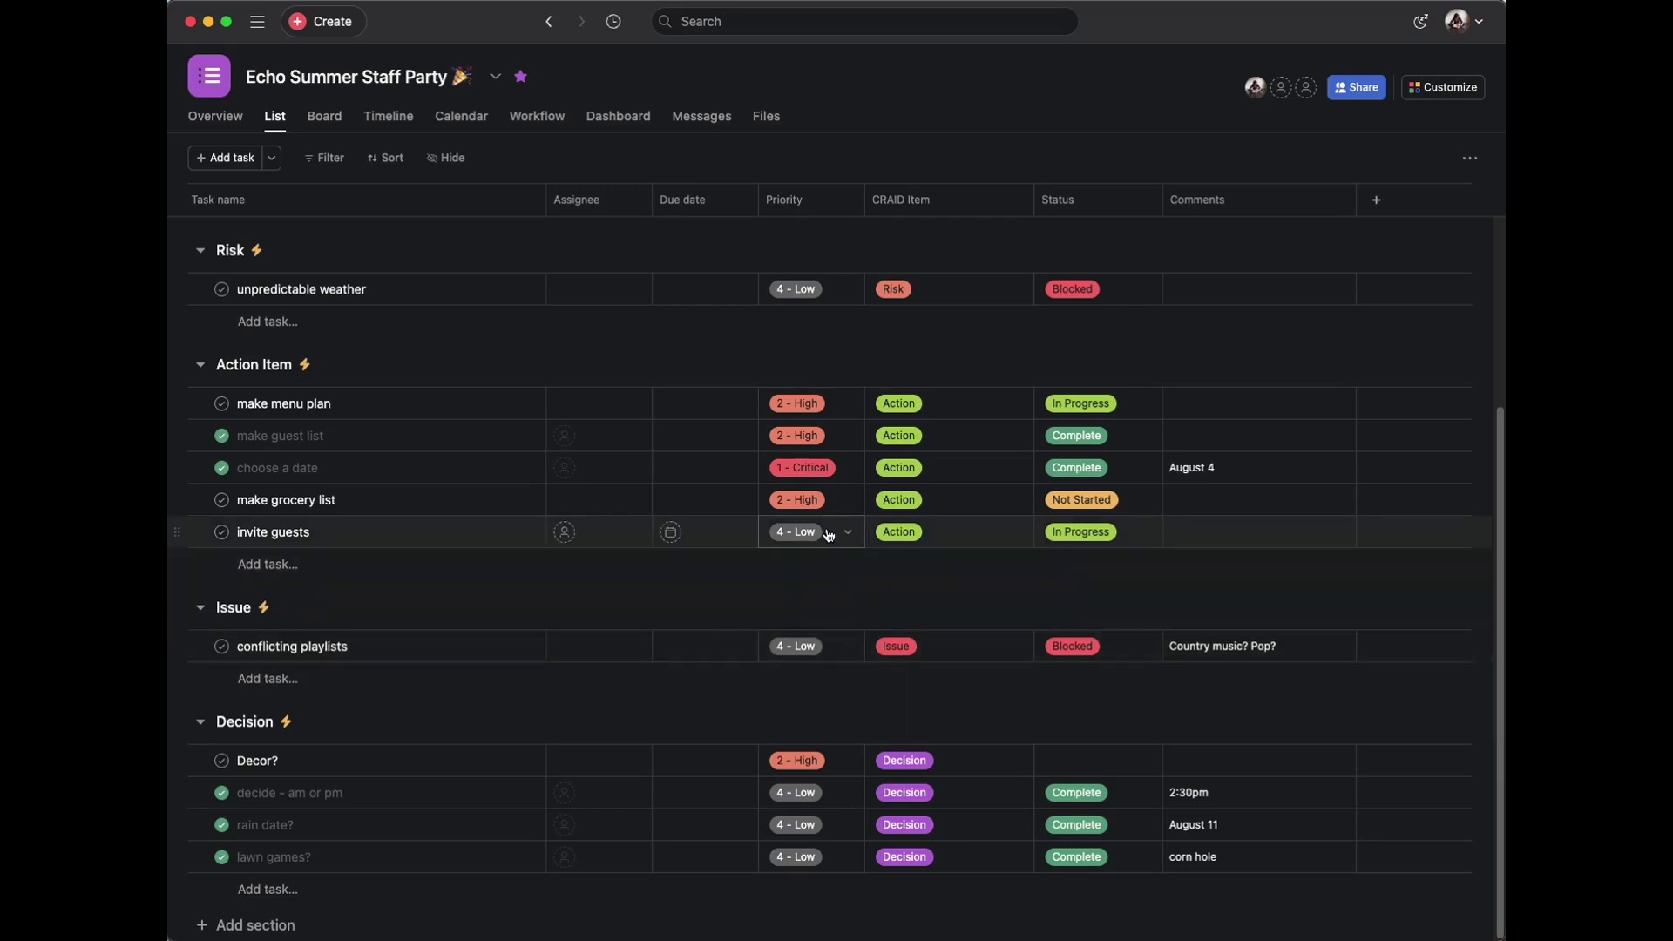
Start a custom rule for the project triggered when CRAID Item is set to Issue
left_click(1447, 92)
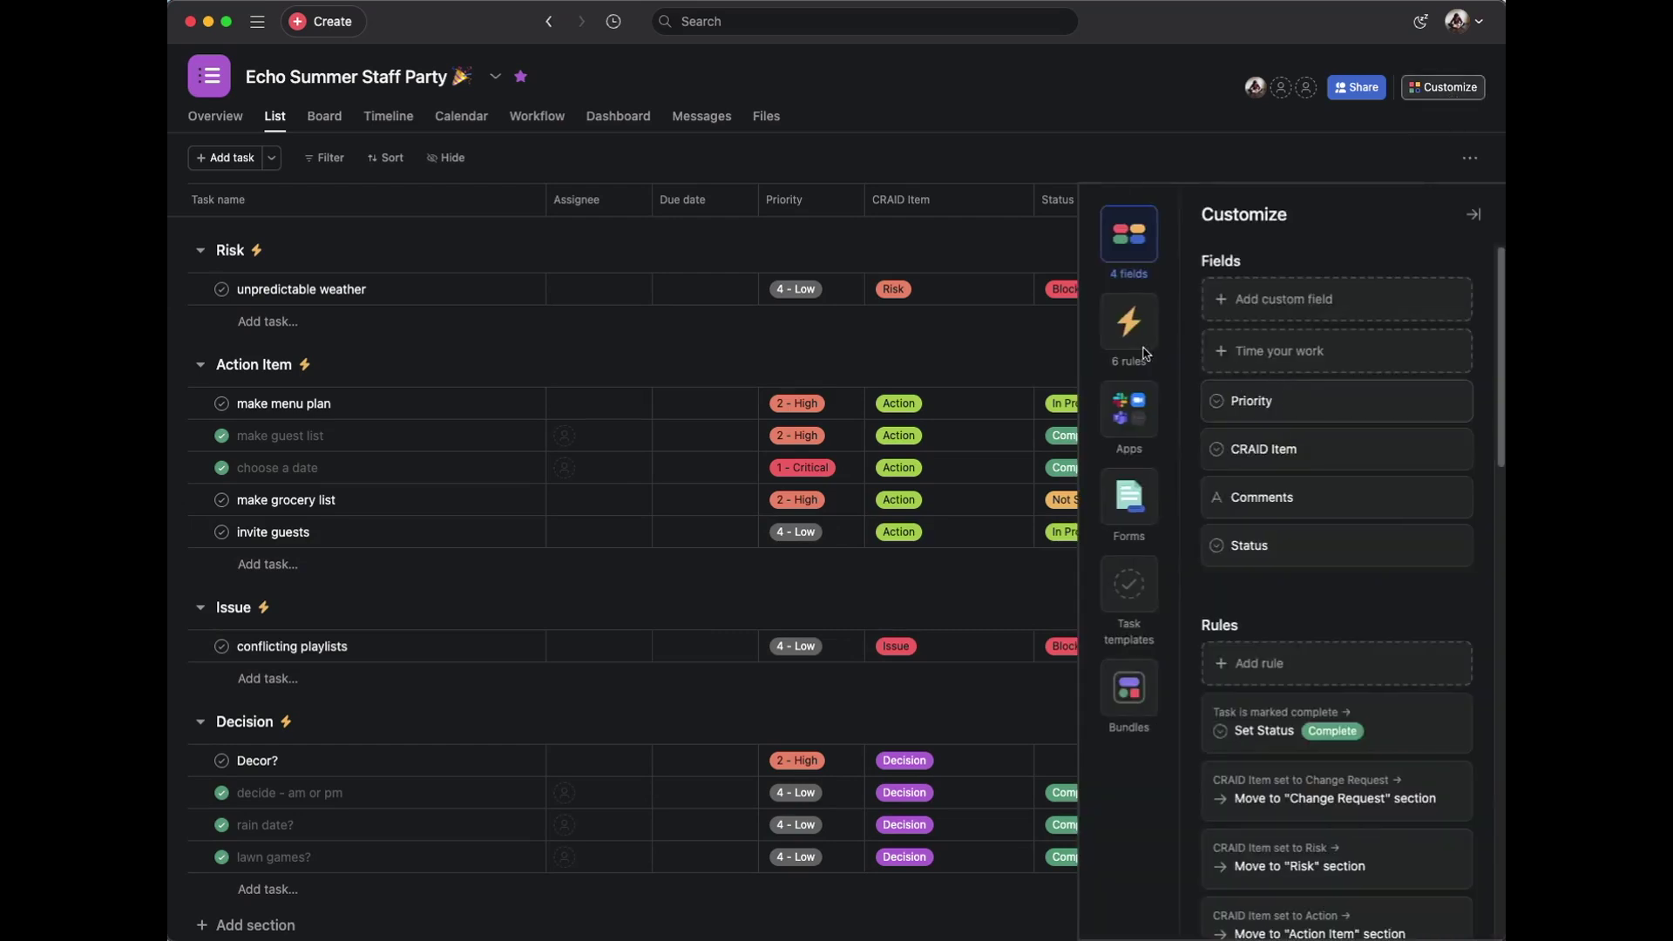
scroll(1409, 521, "down", 2)
scroll(1409, 521, "down", 5)
left_click(1258, 298)
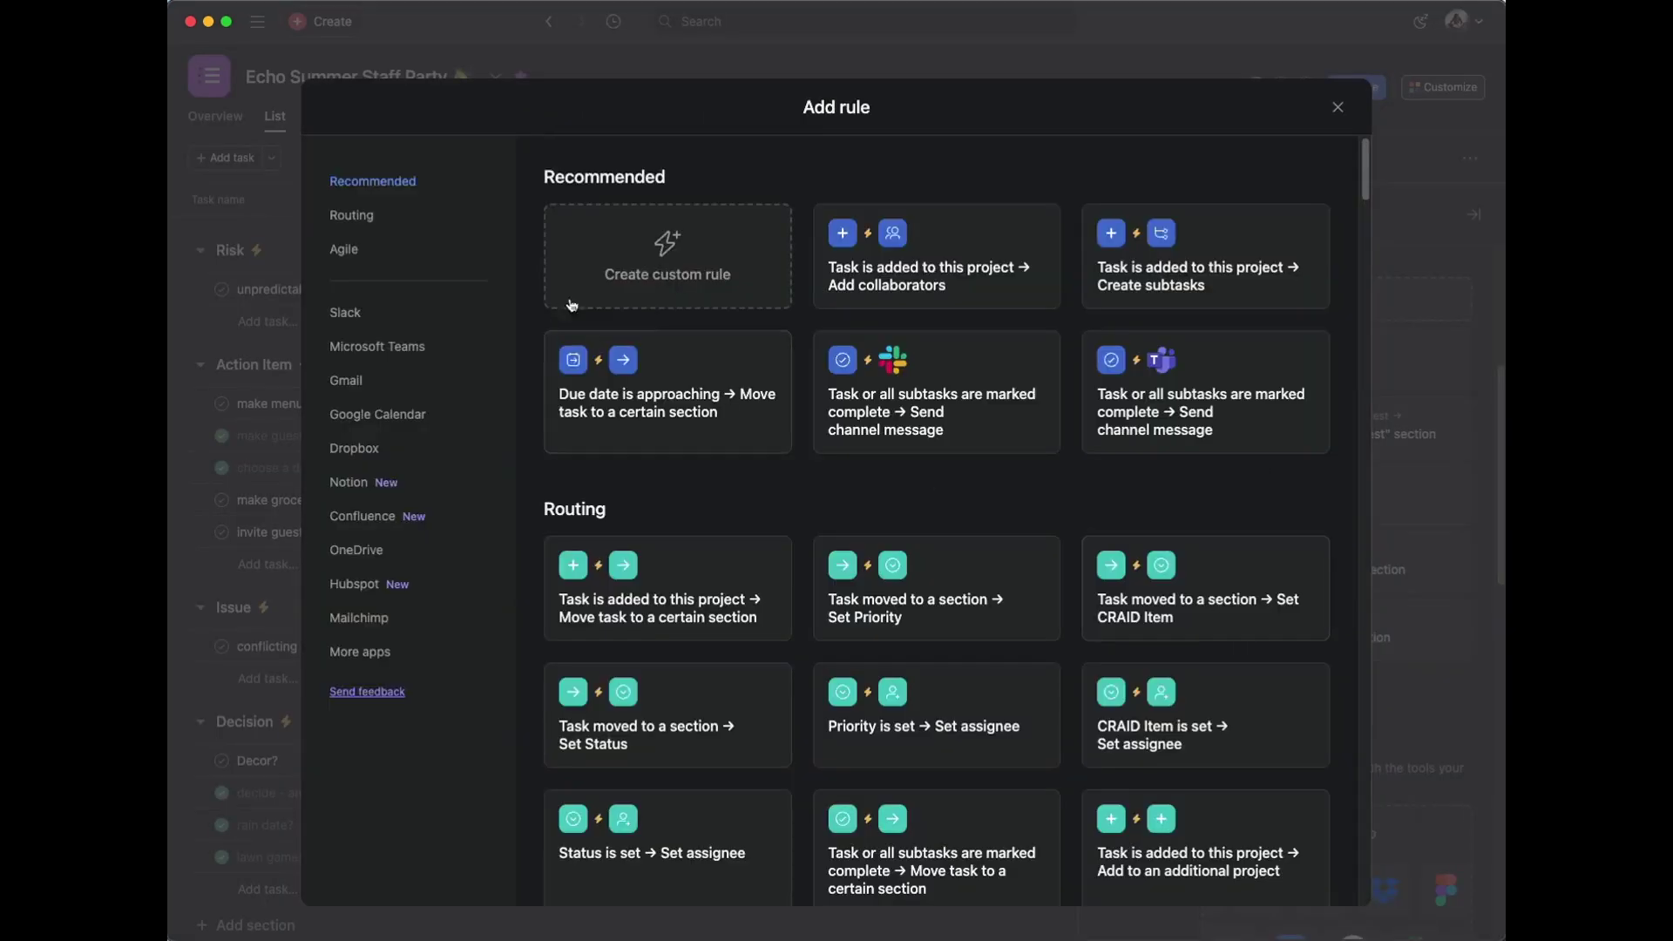
left_click(576, 296)
left_click(941, 446)
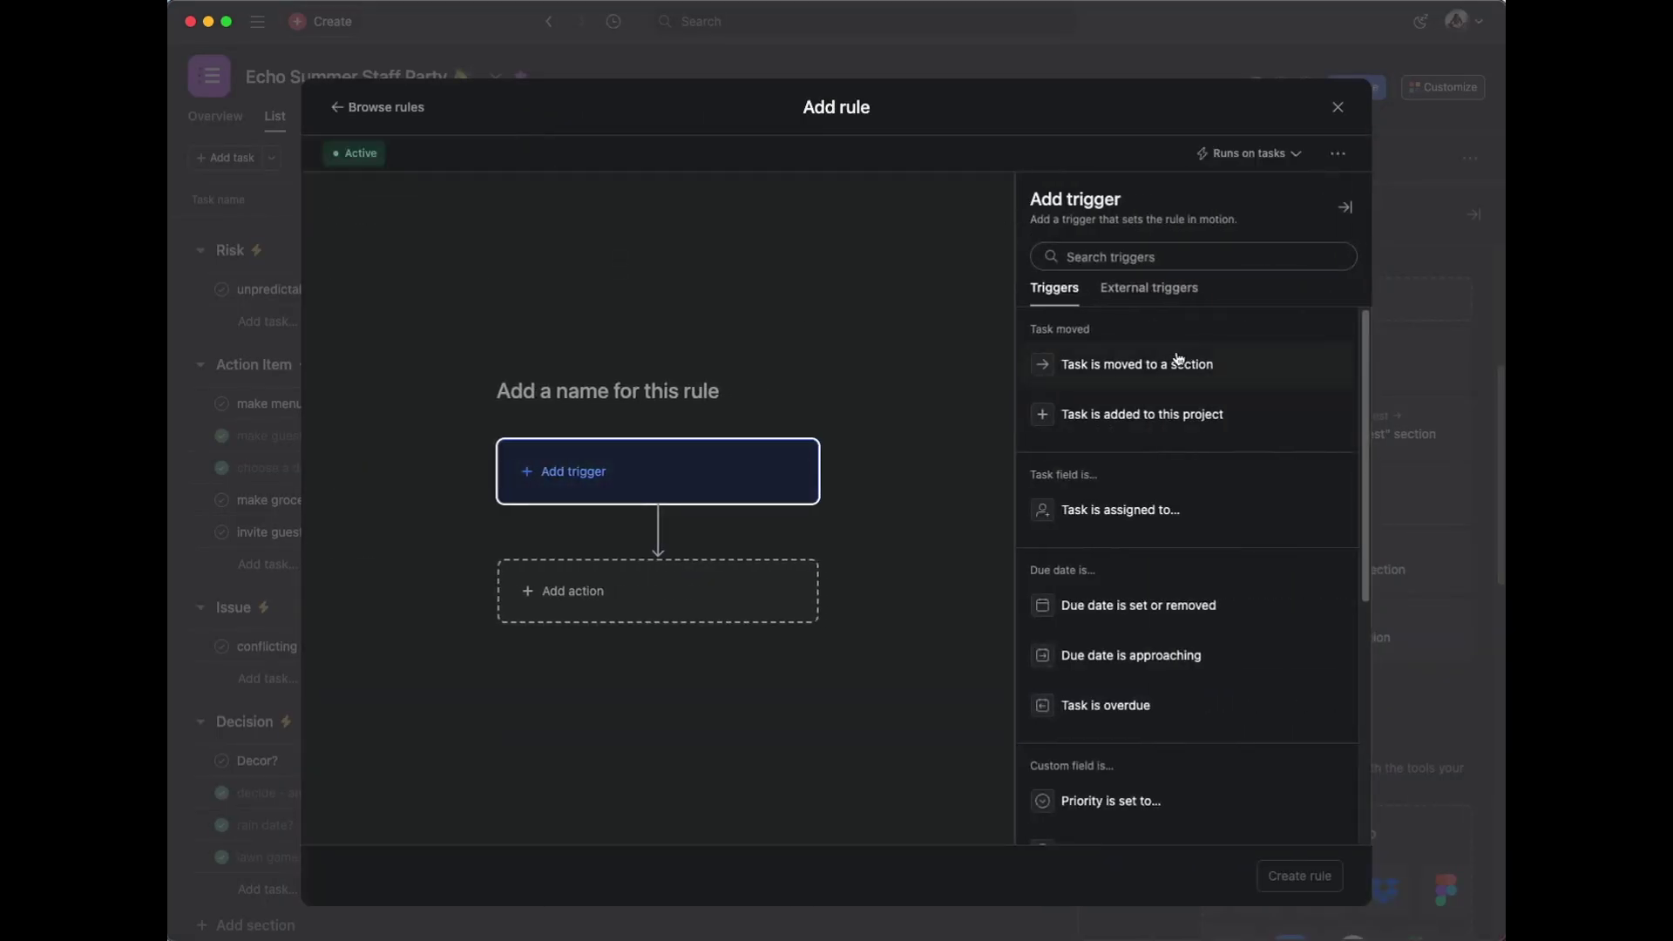
scroll(1150, 373, "down", 3)
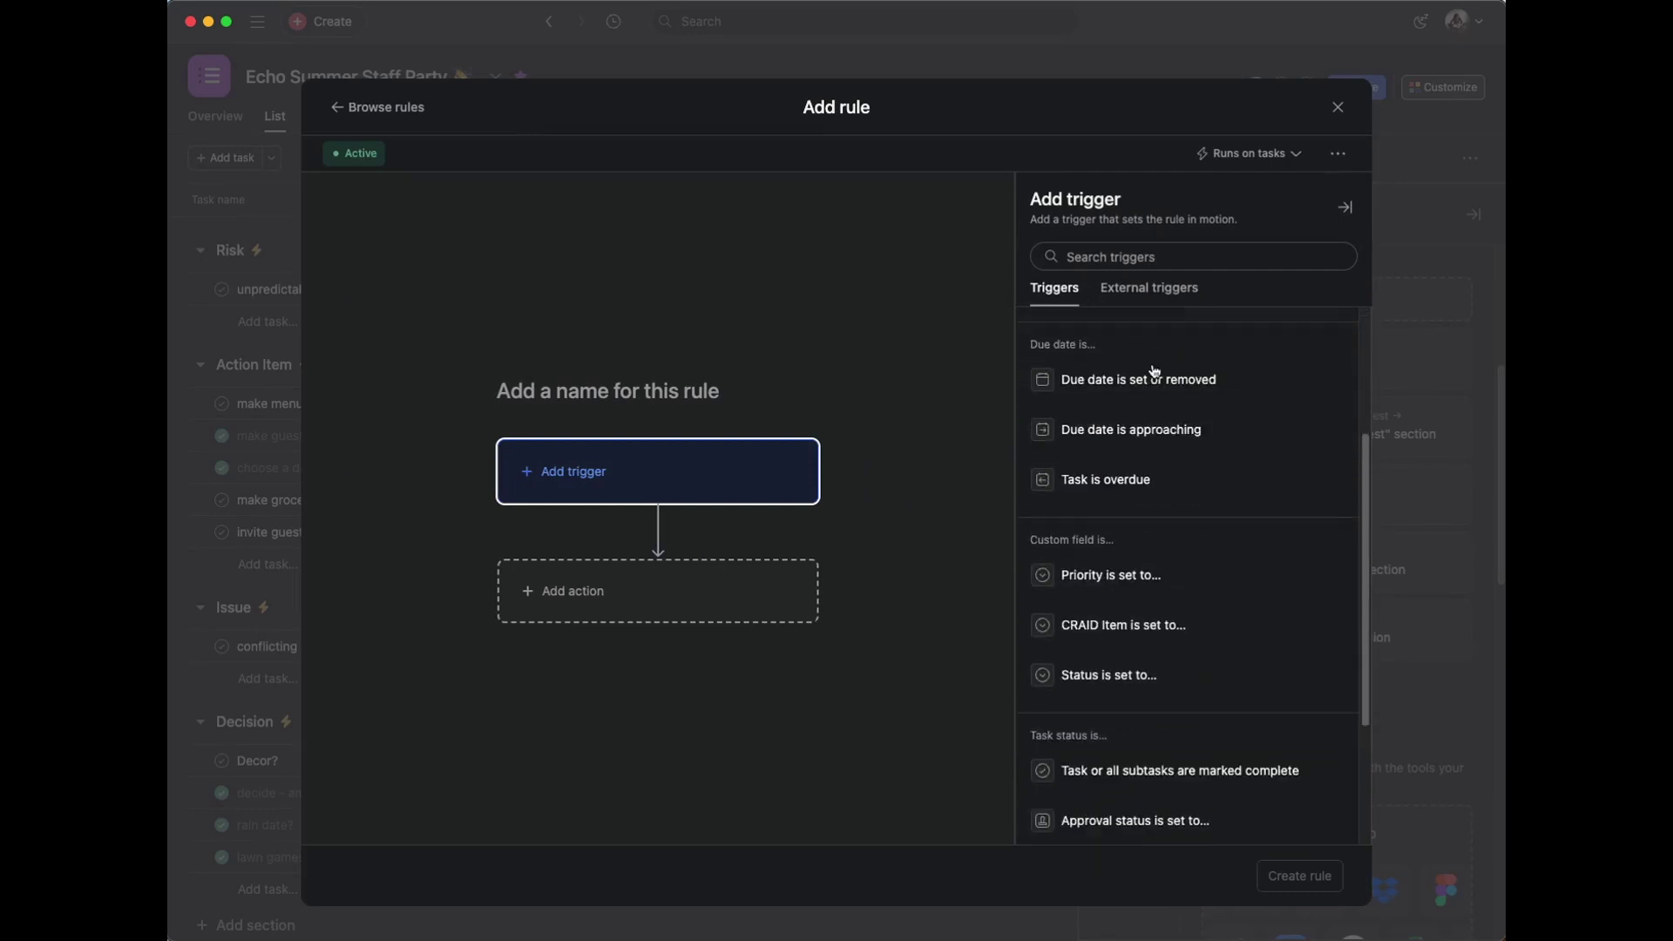
left_click(1124, 596)
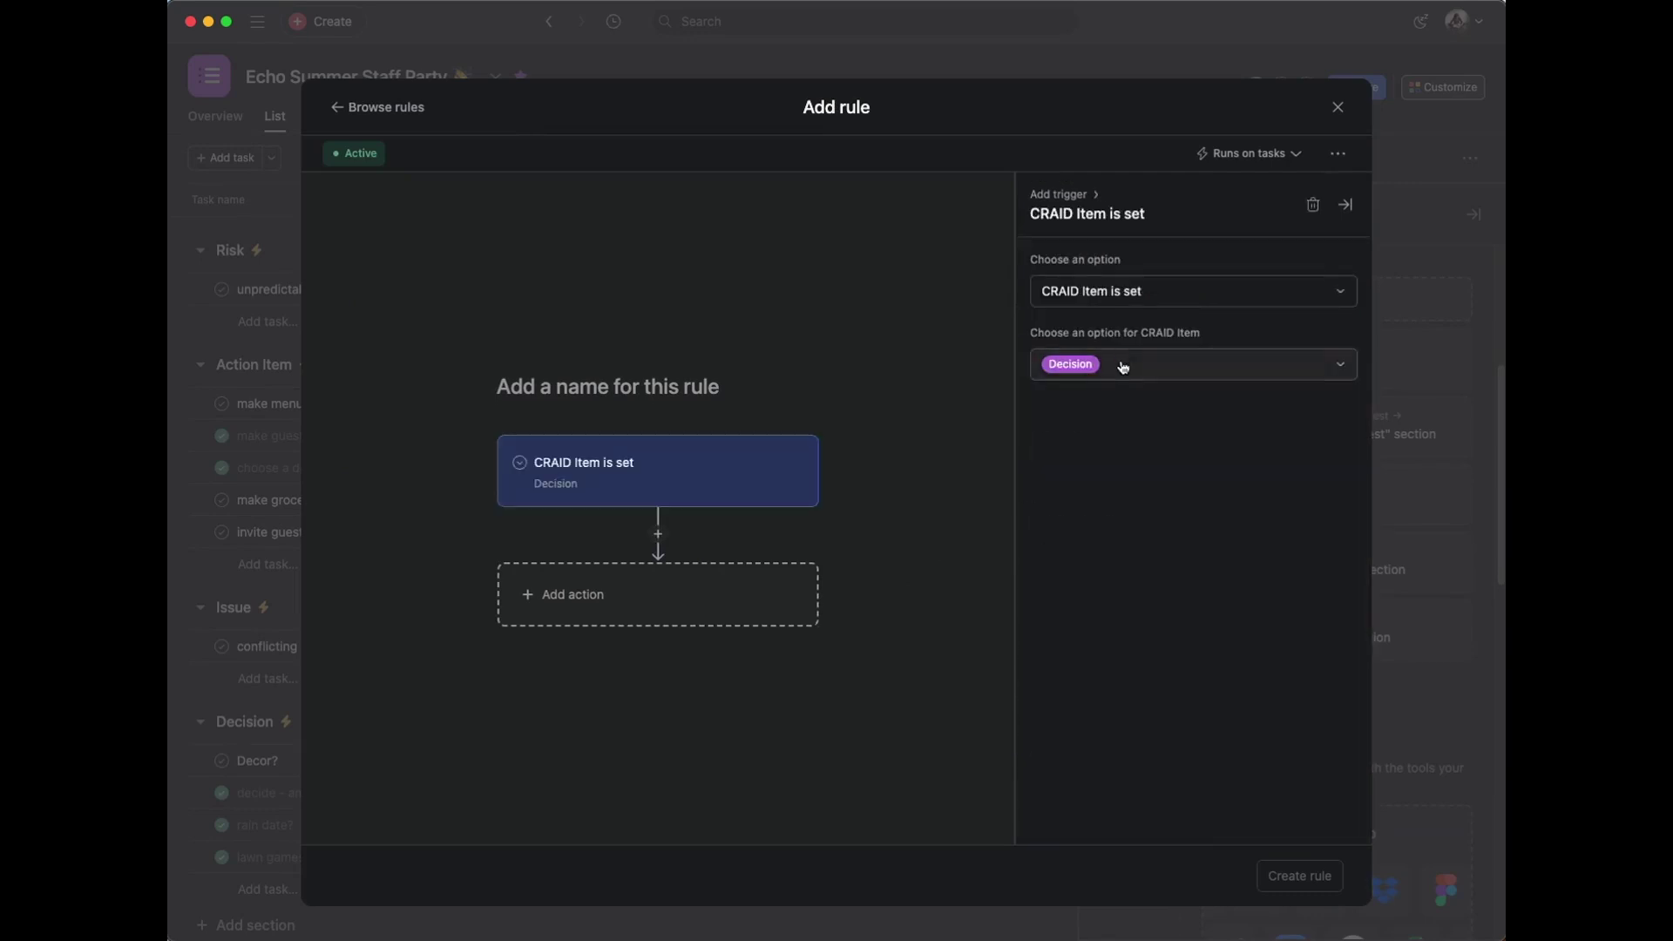
left_click(1133, 364)
left_click(1082, 530)
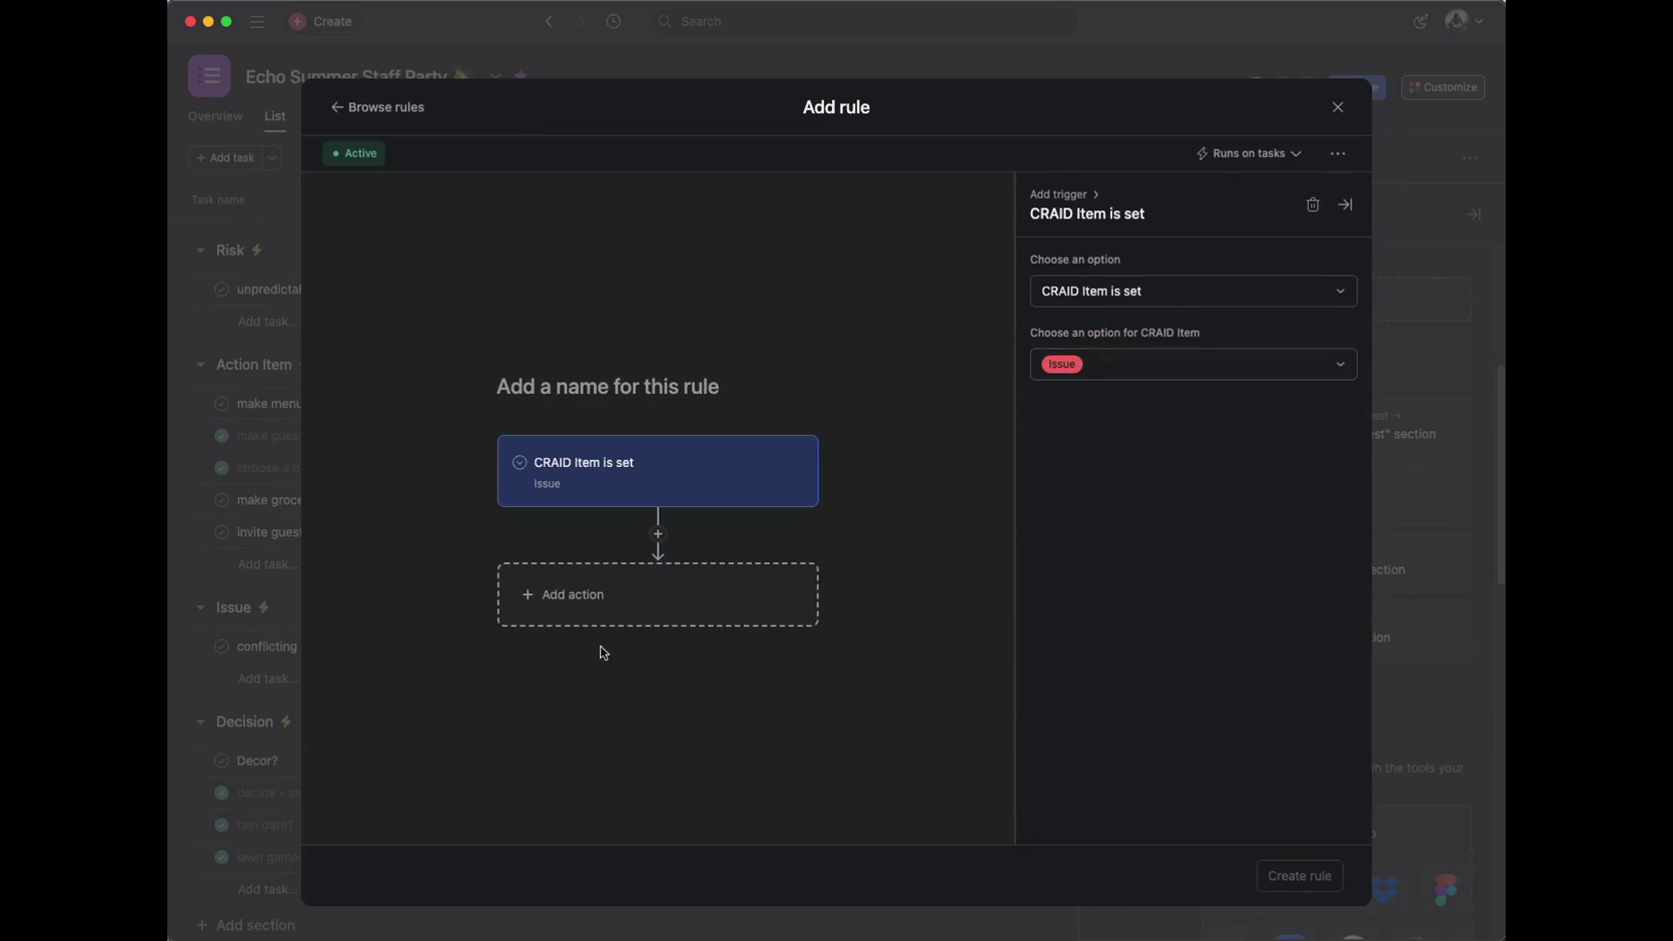
Add an action that sets Priority to 1 - Critical and create the rule
left_click(601, 615)
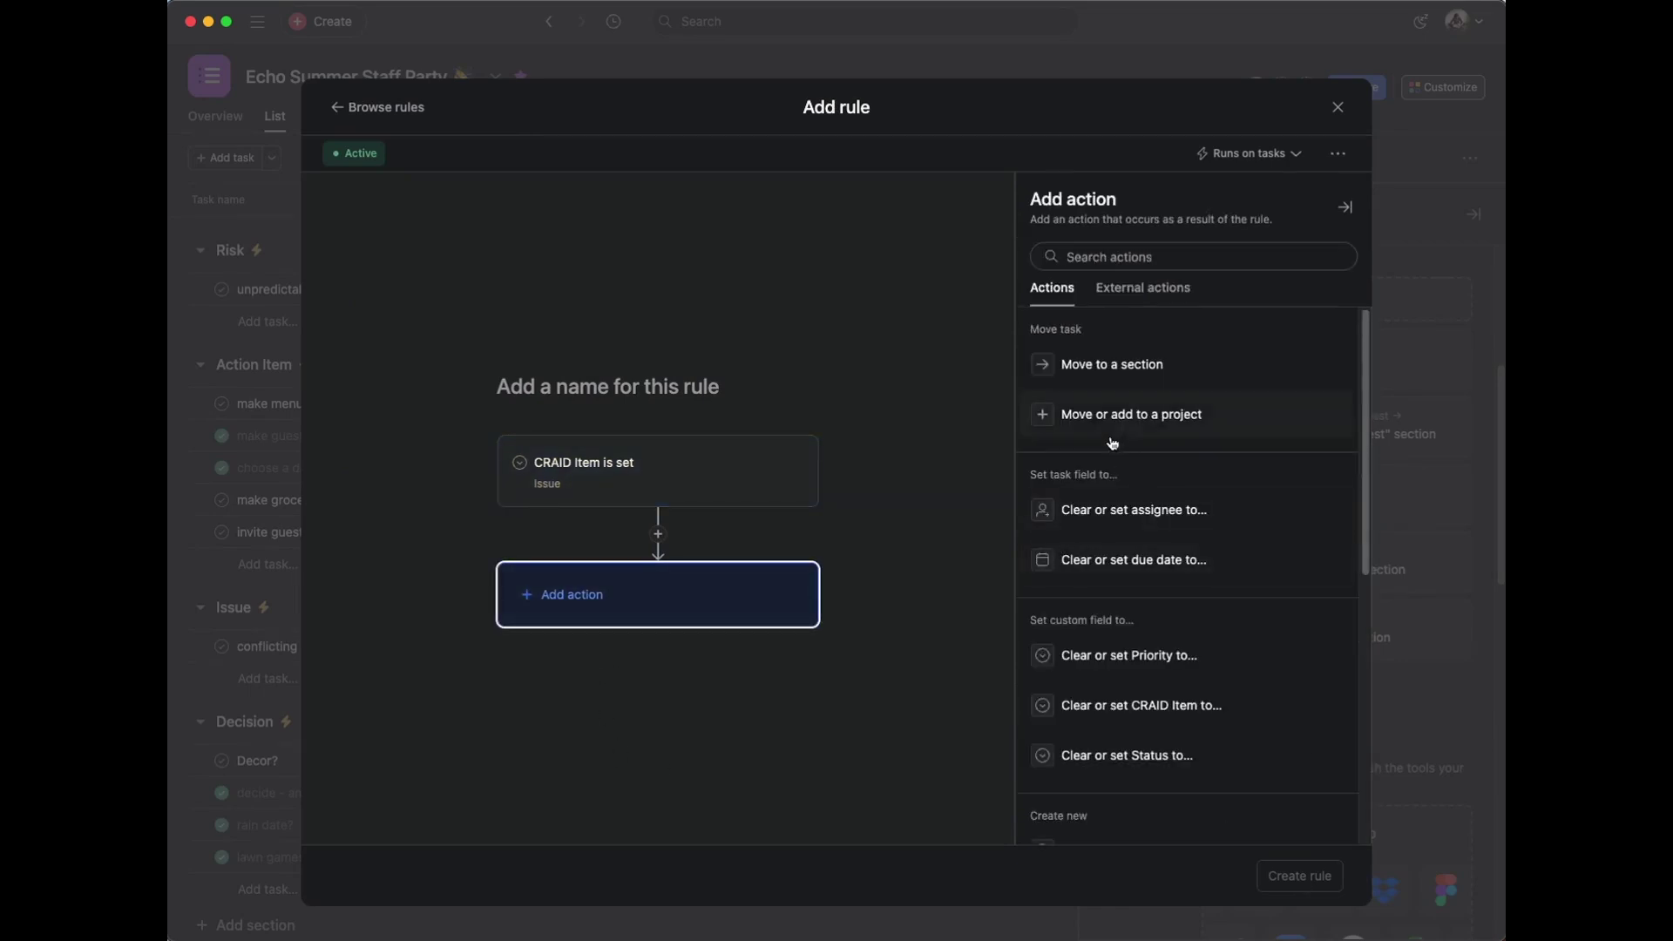
scroll(1080, 445, "down", 2)
scroll(1133, 531, "down", 1)
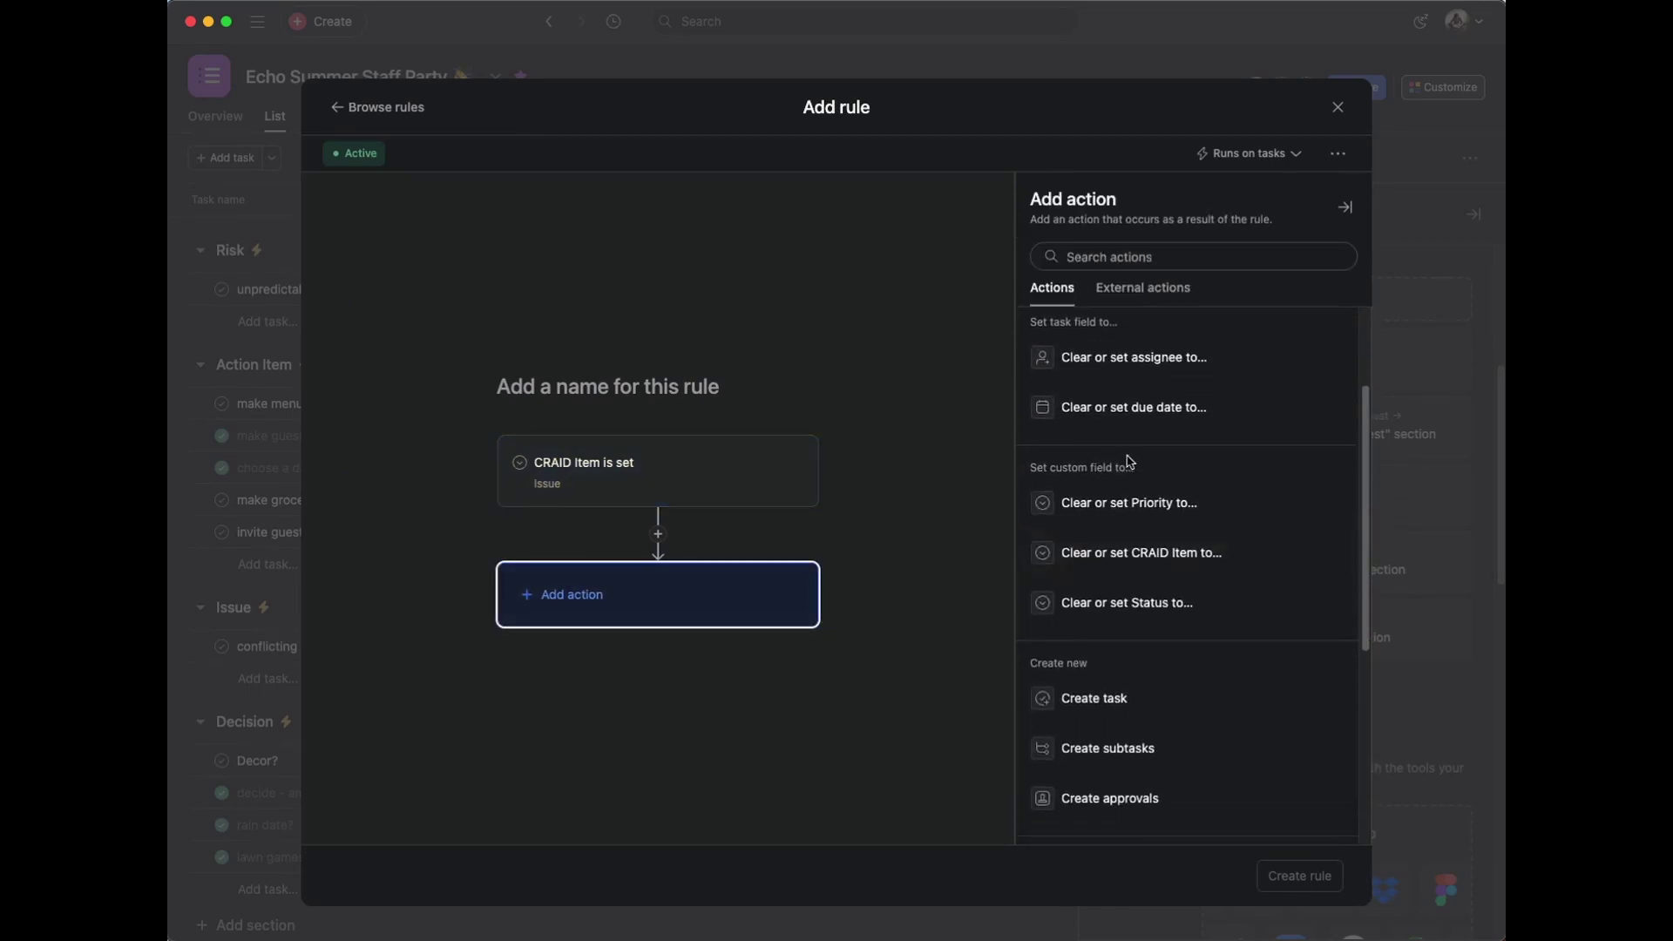
scroll(1126, 489, "down", 5)
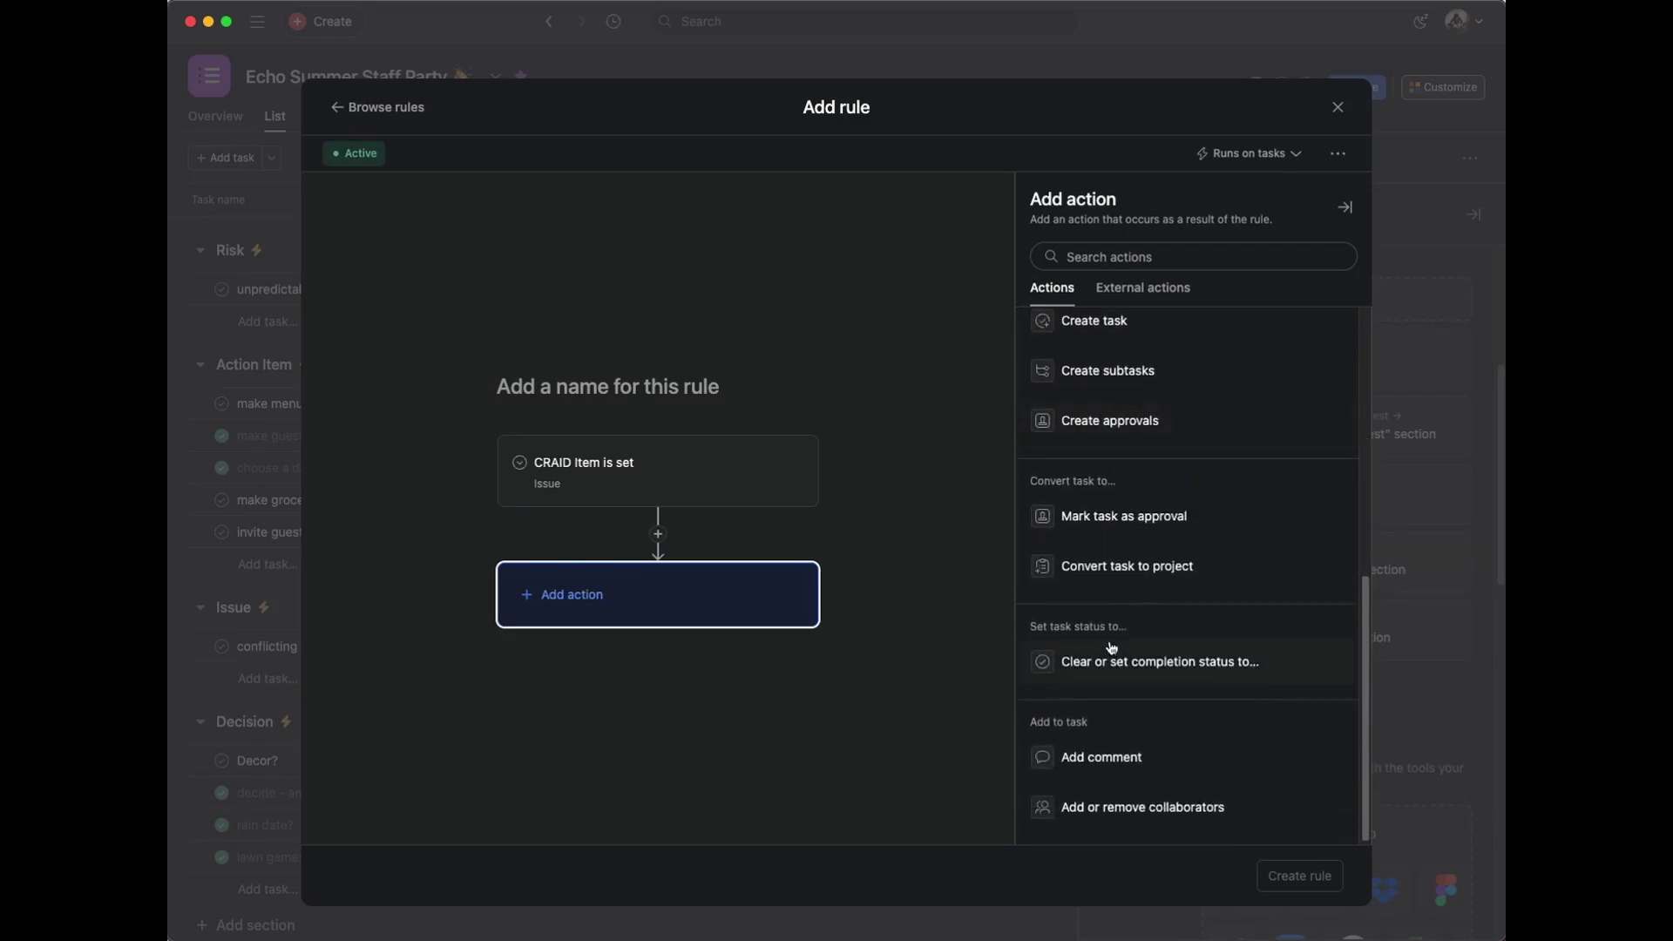
scroll(1112, 645, "up", 6)
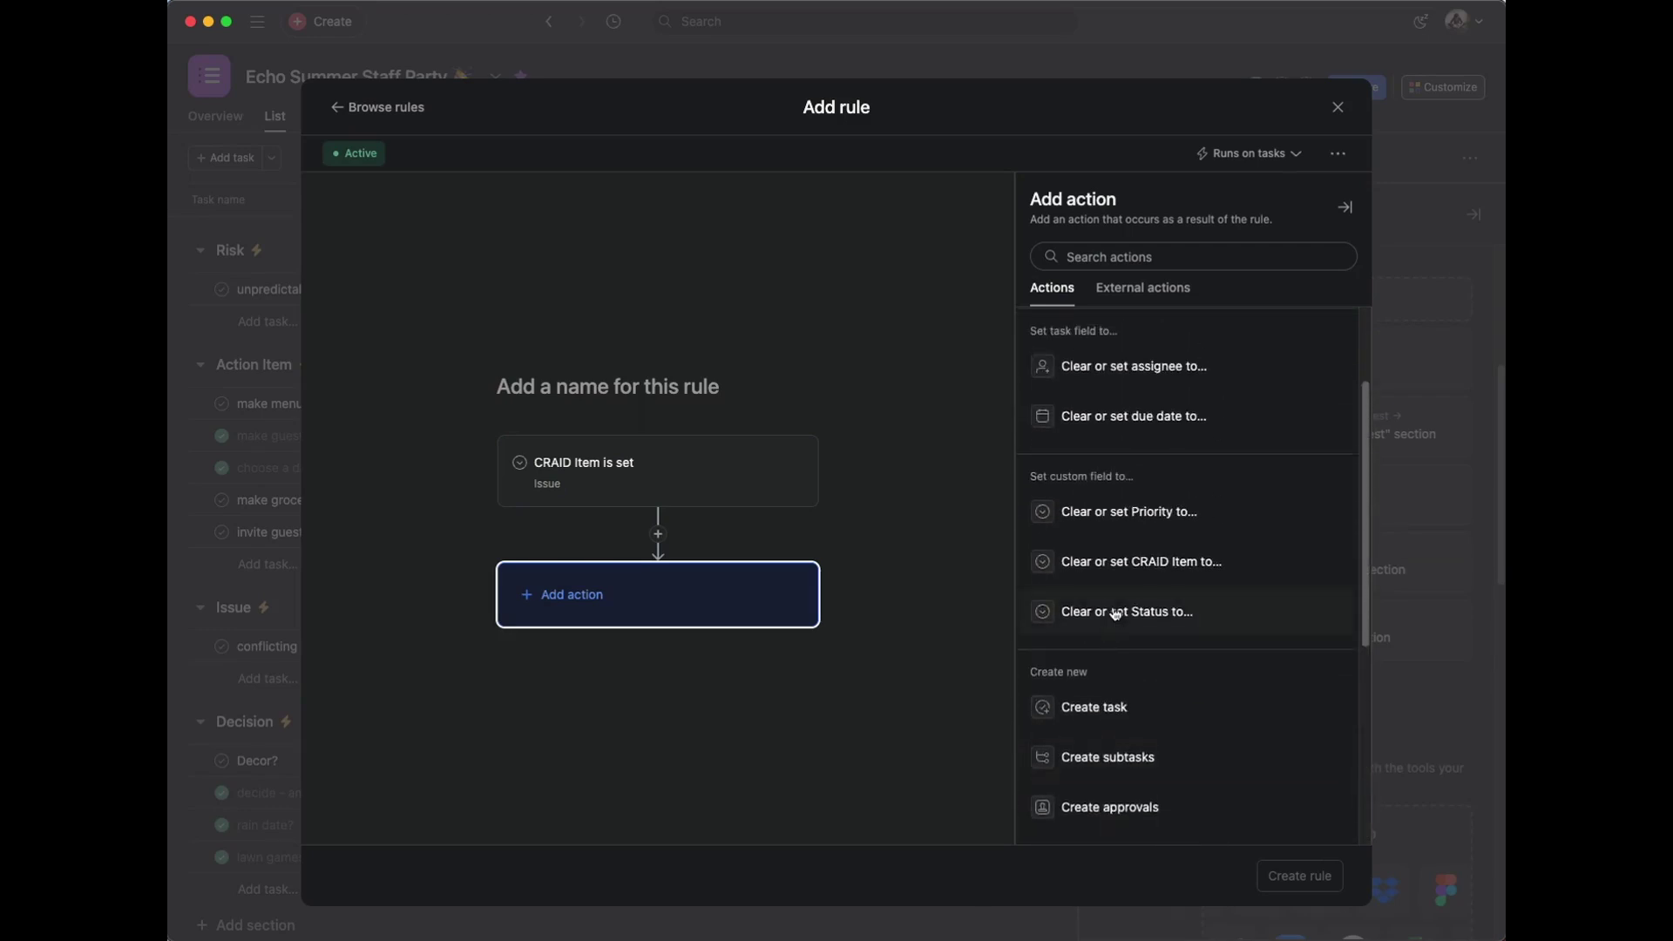
left_click(1166, 522)
left_click(1123, 370)
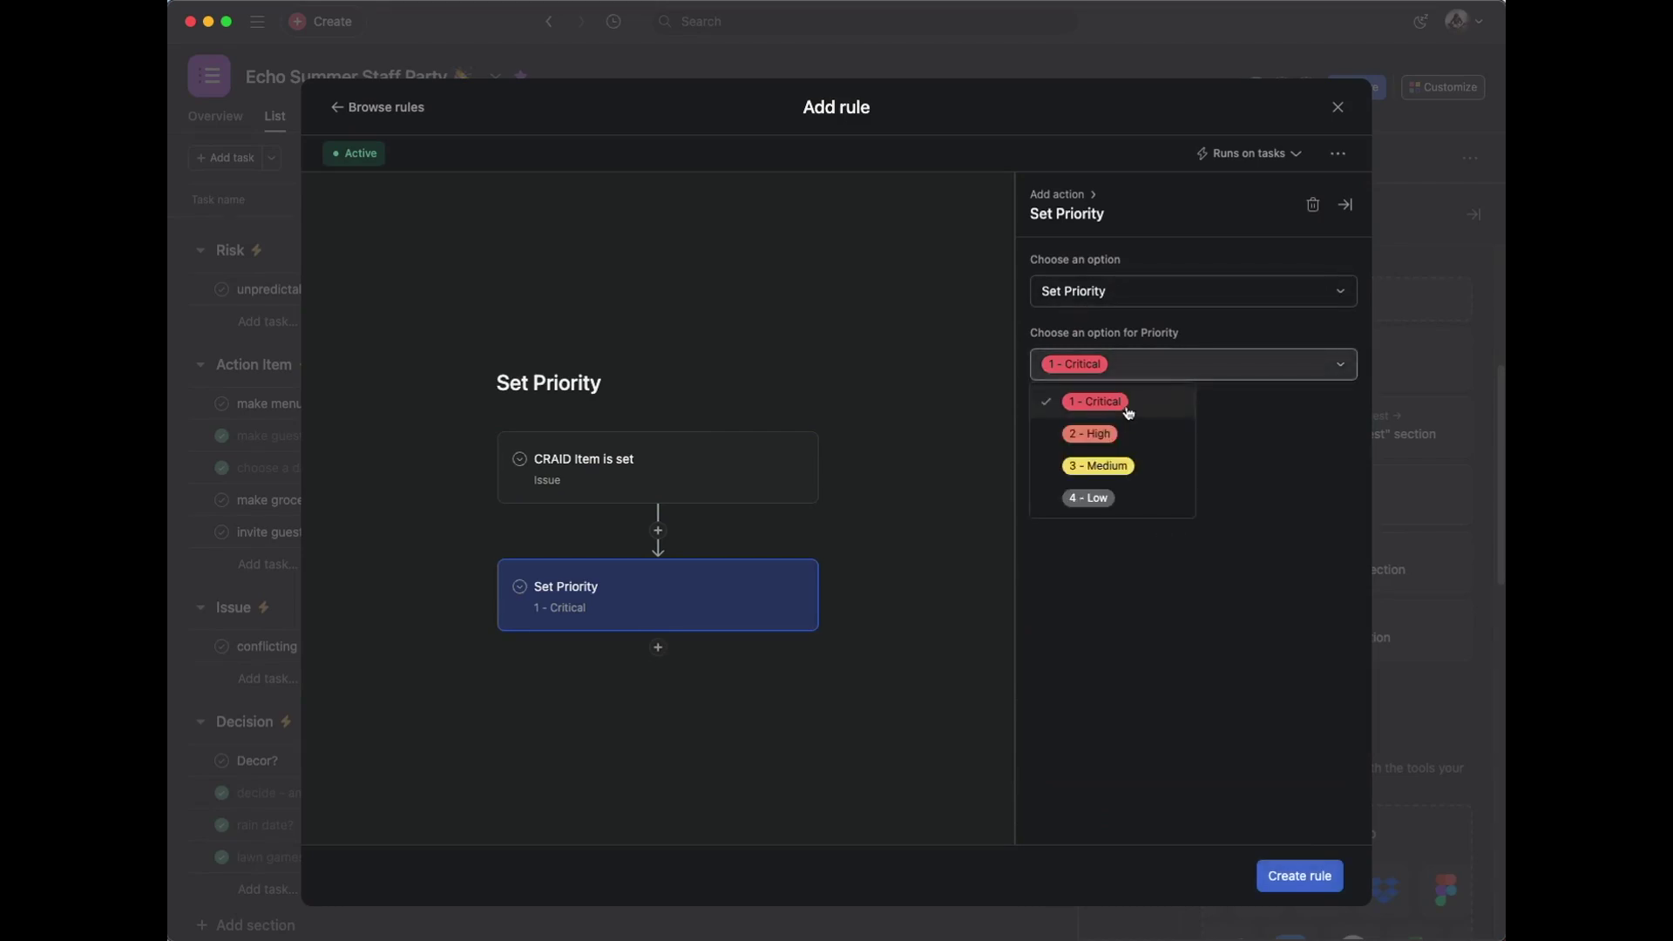
left_click(1128, 411)
left_click(1294, 872)
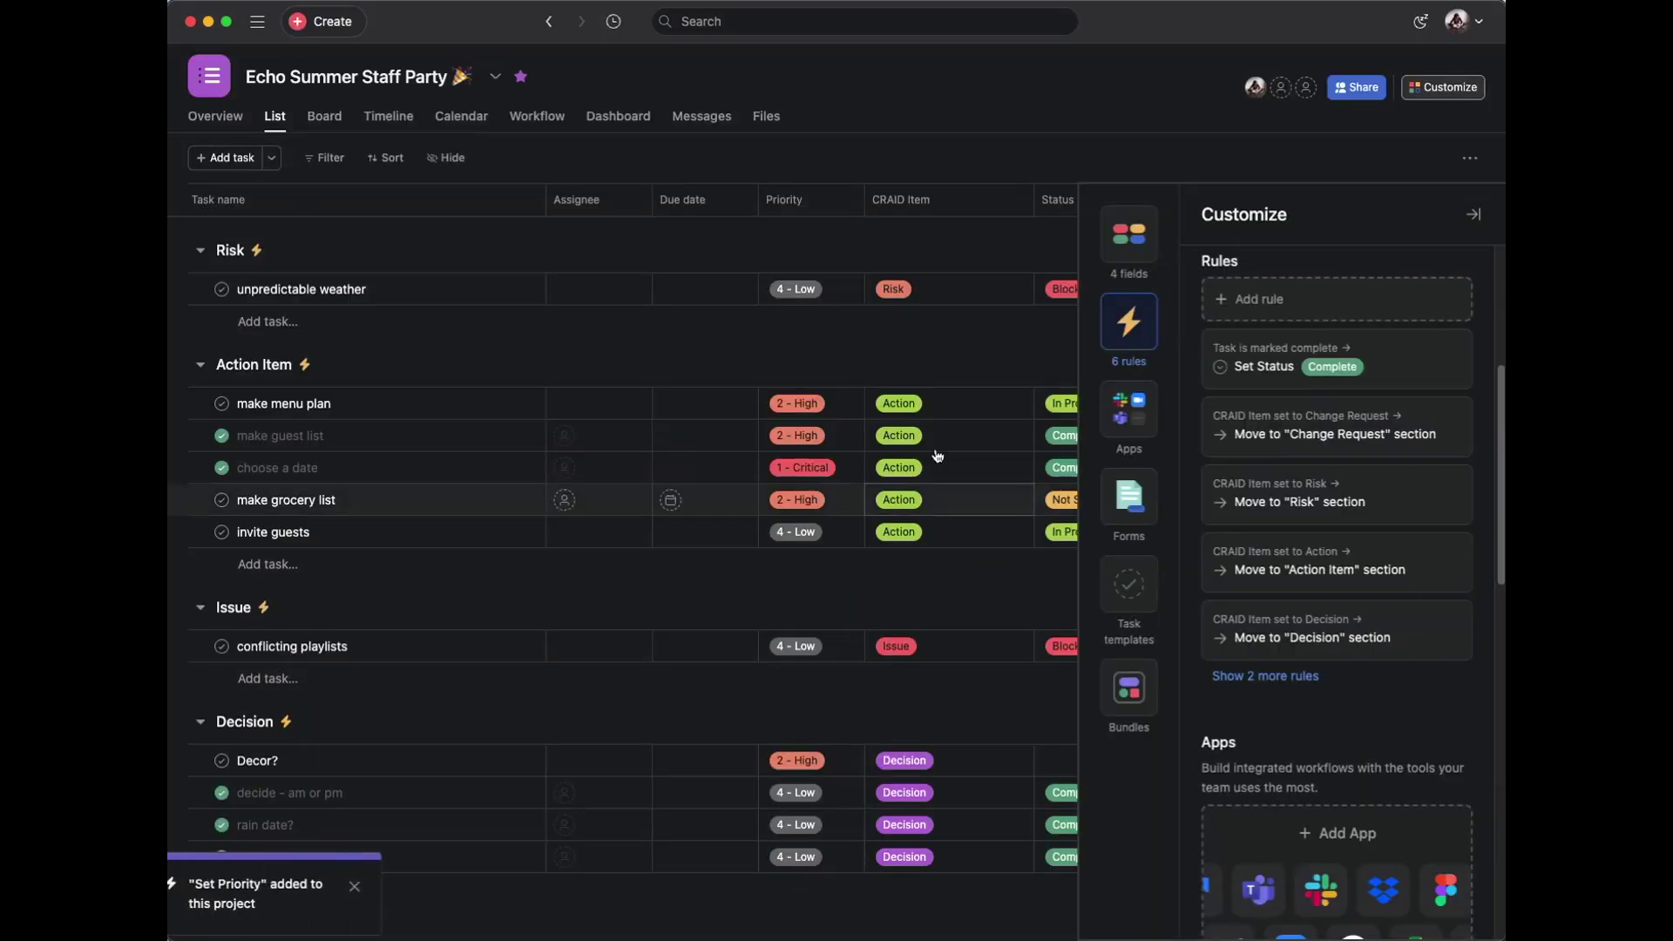
Rename the "Sample 3" task in the Uncategorized section to "Party space double-booked"
scroll(680, 314, "up", 3)
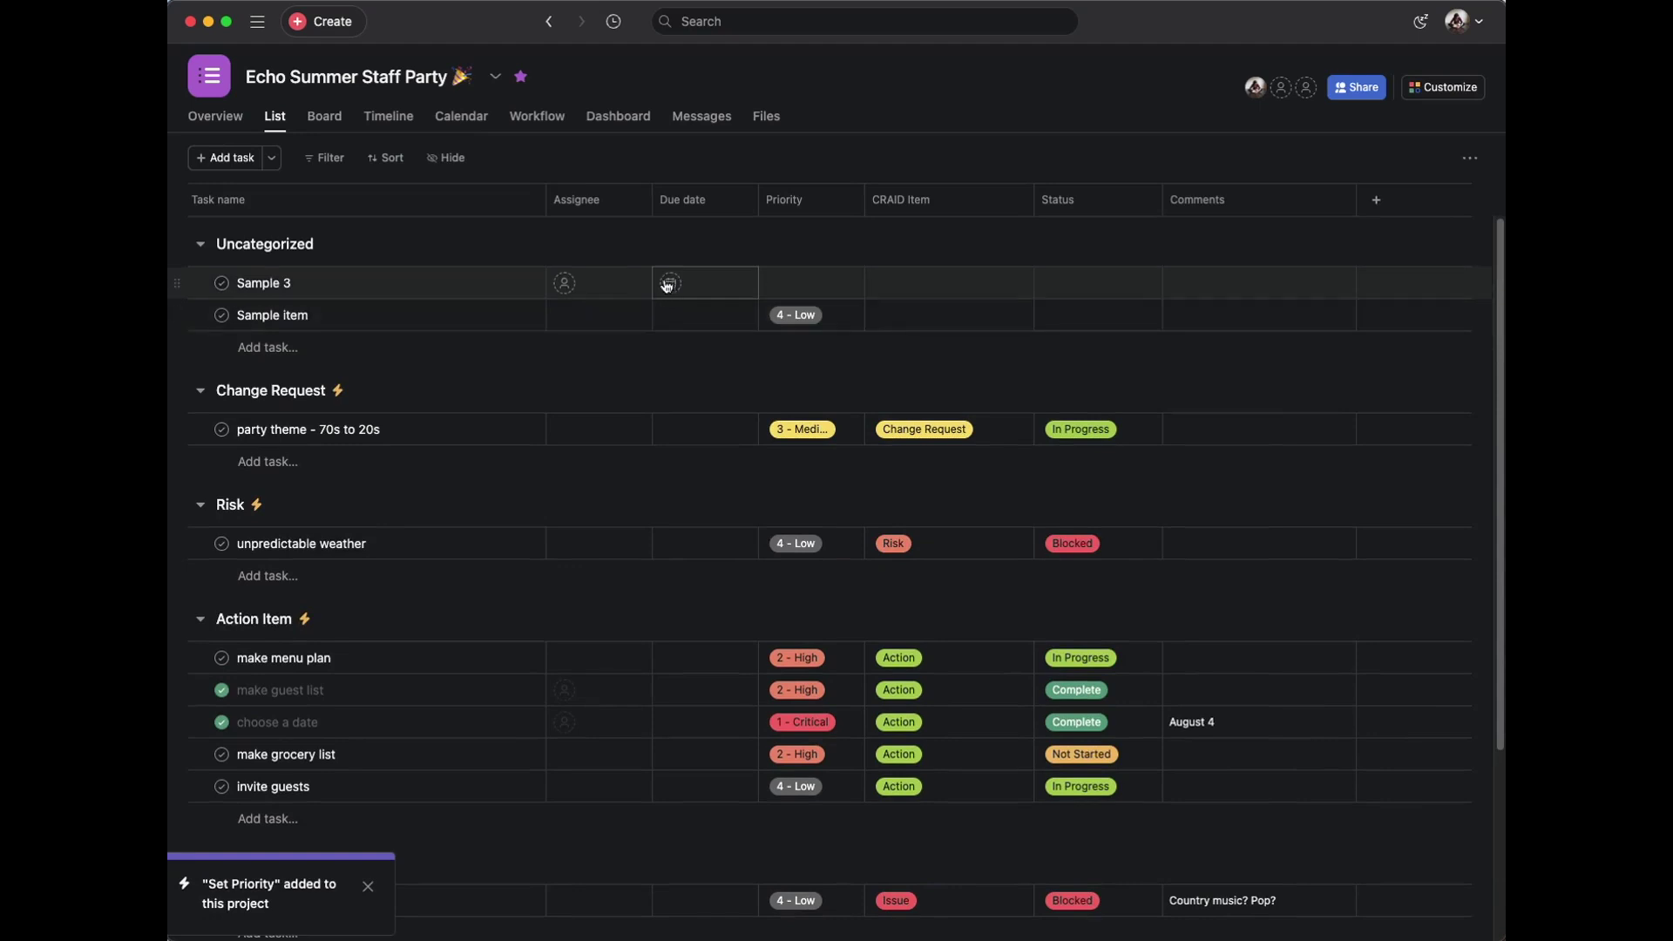
triple_click(266, 279)
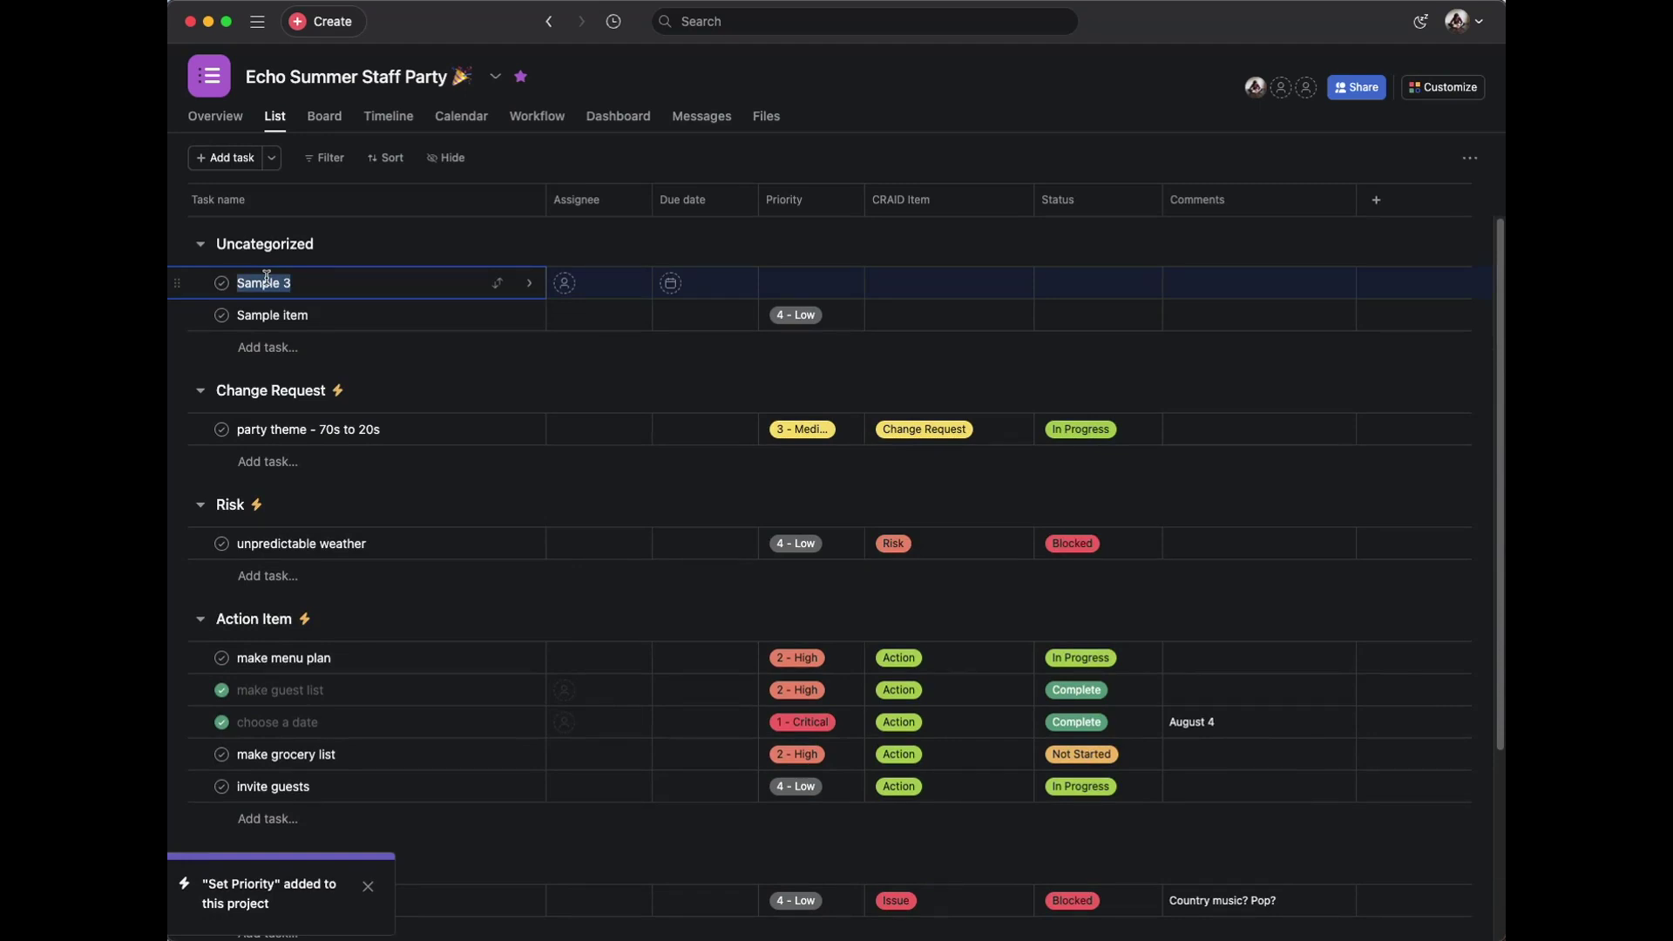
scroll(436, 531, "down", 5)
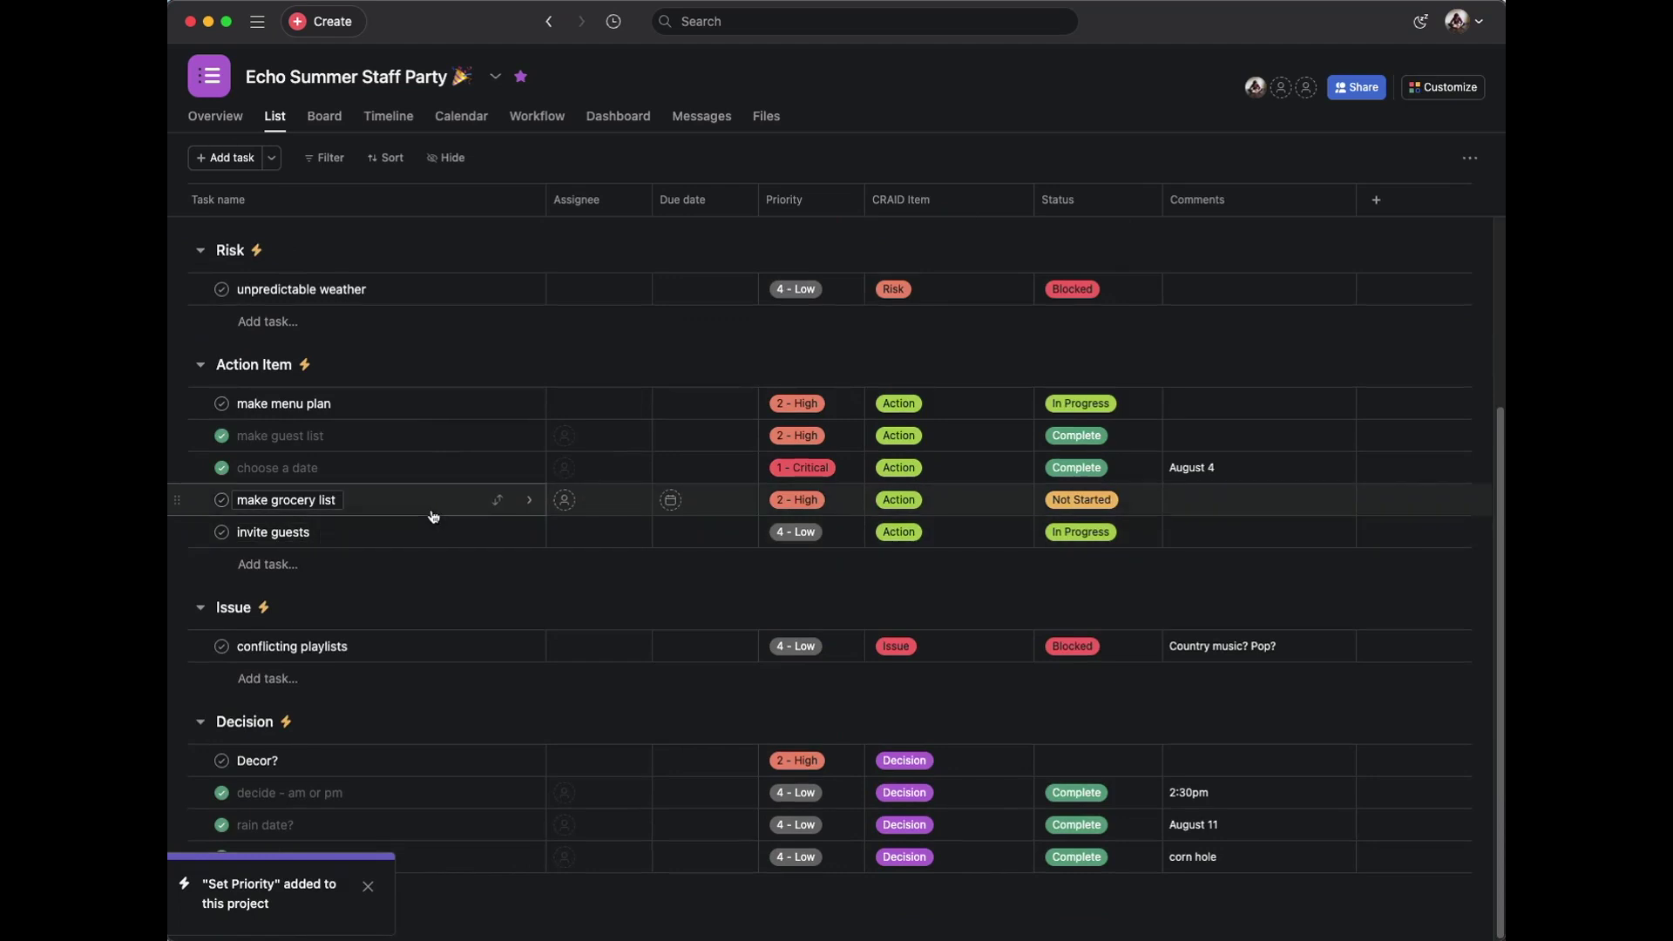
scroll(431, 515, "up", 5)
double_click(284, 277)
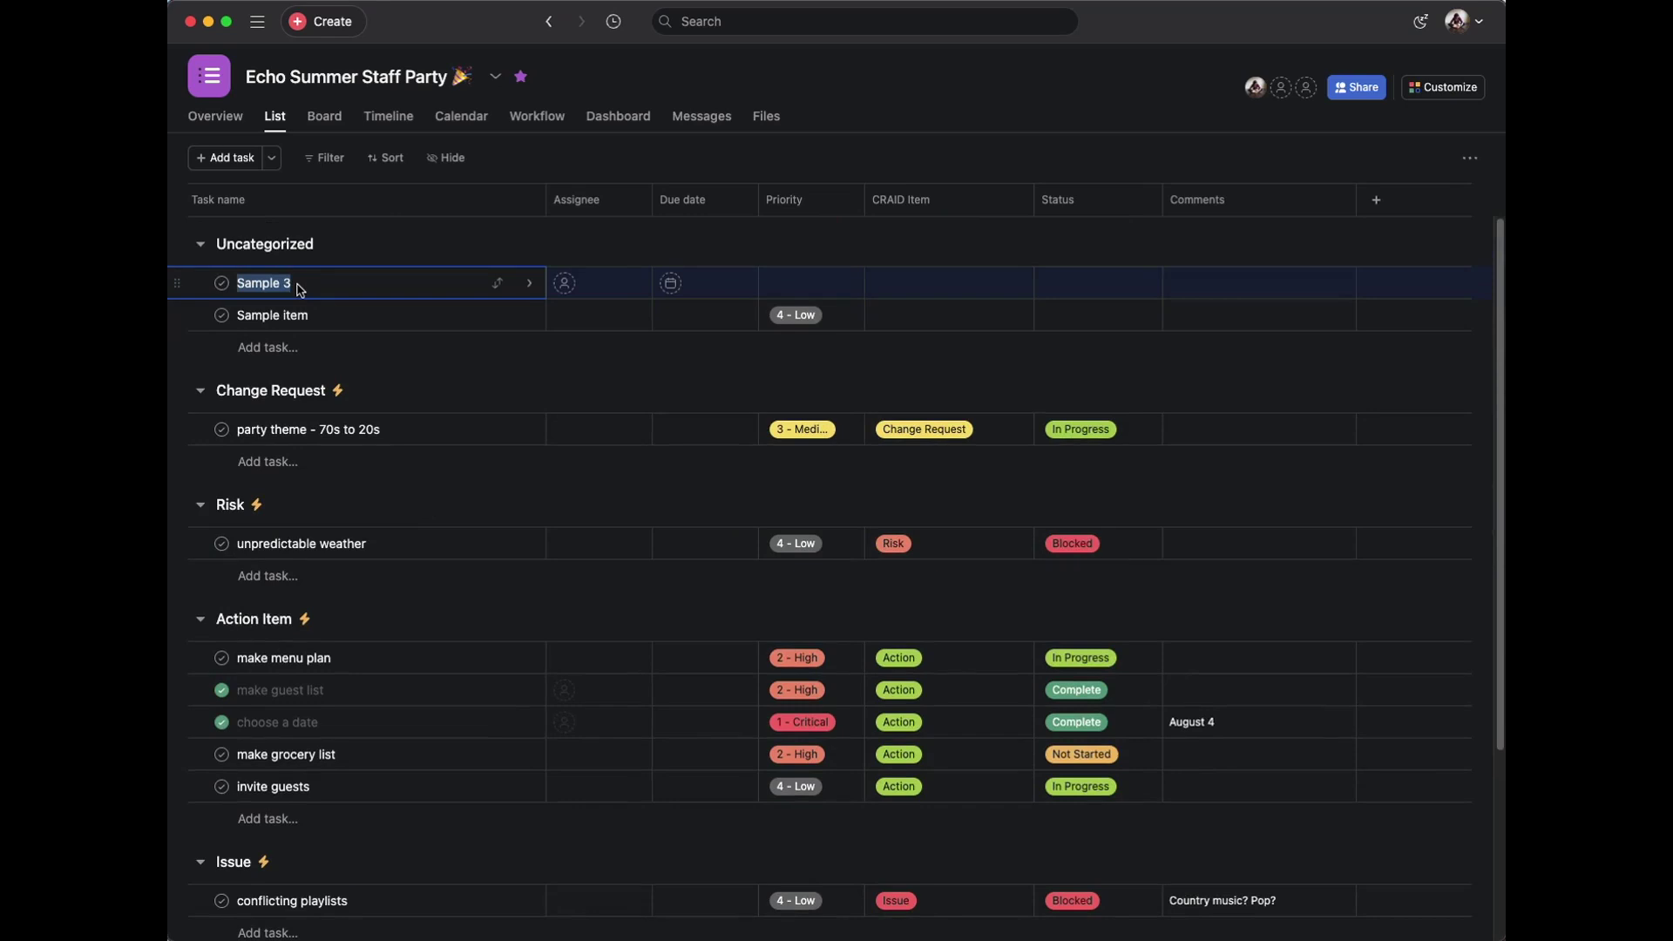
type("Party space double")
key("BackSpace")
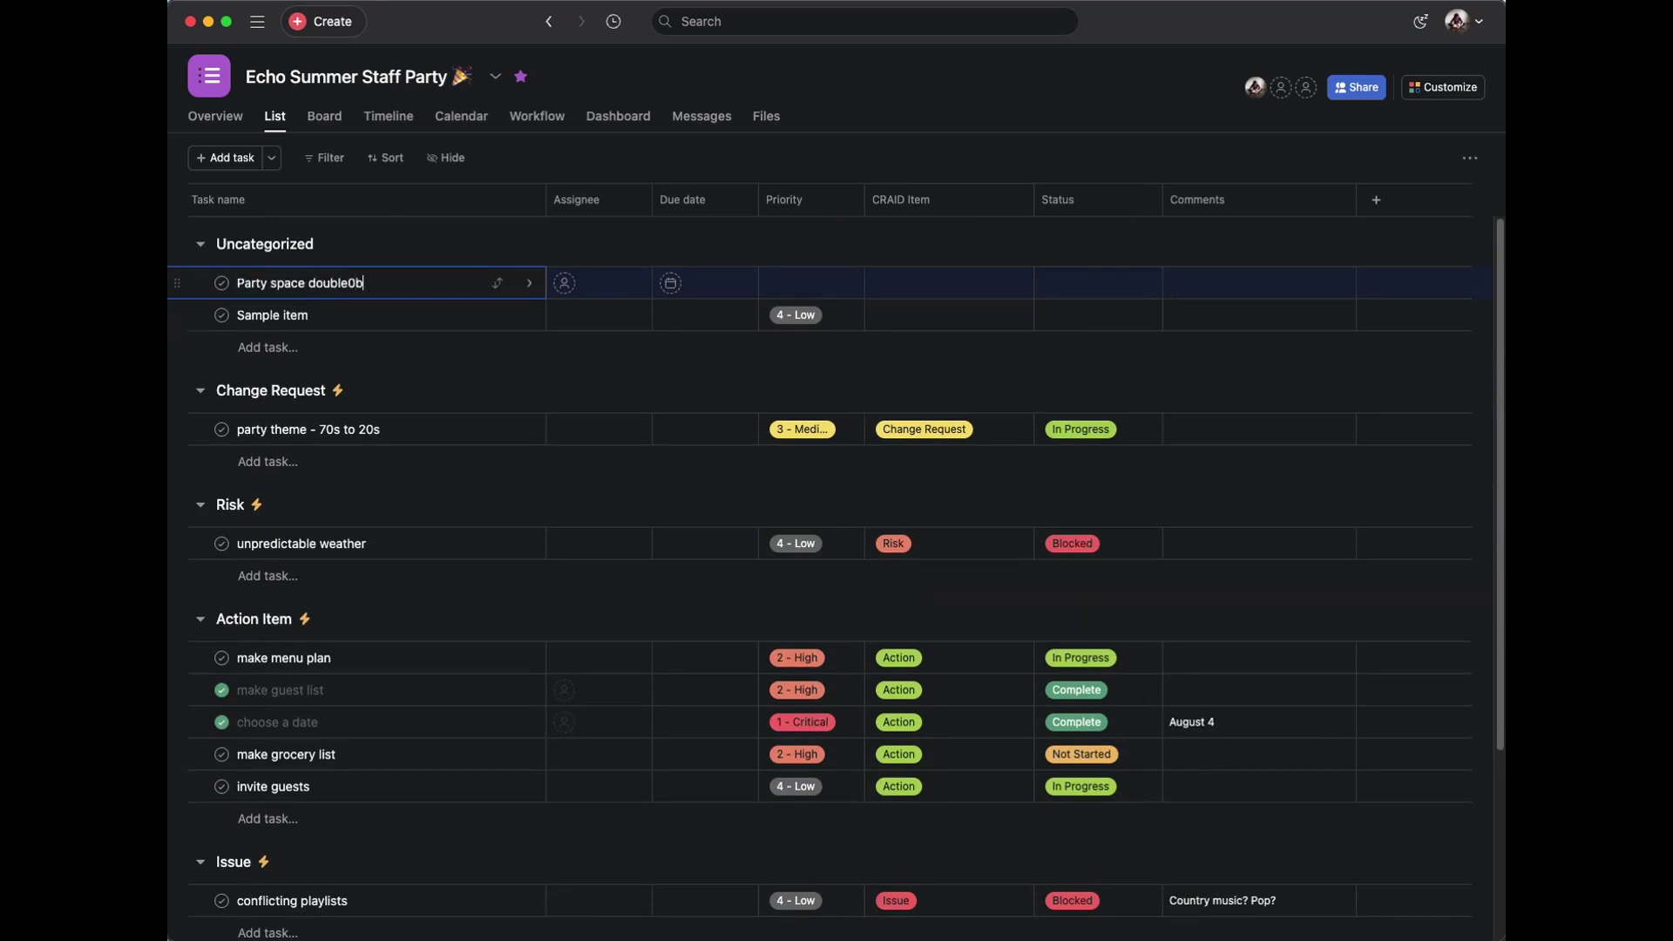
type("-booked")
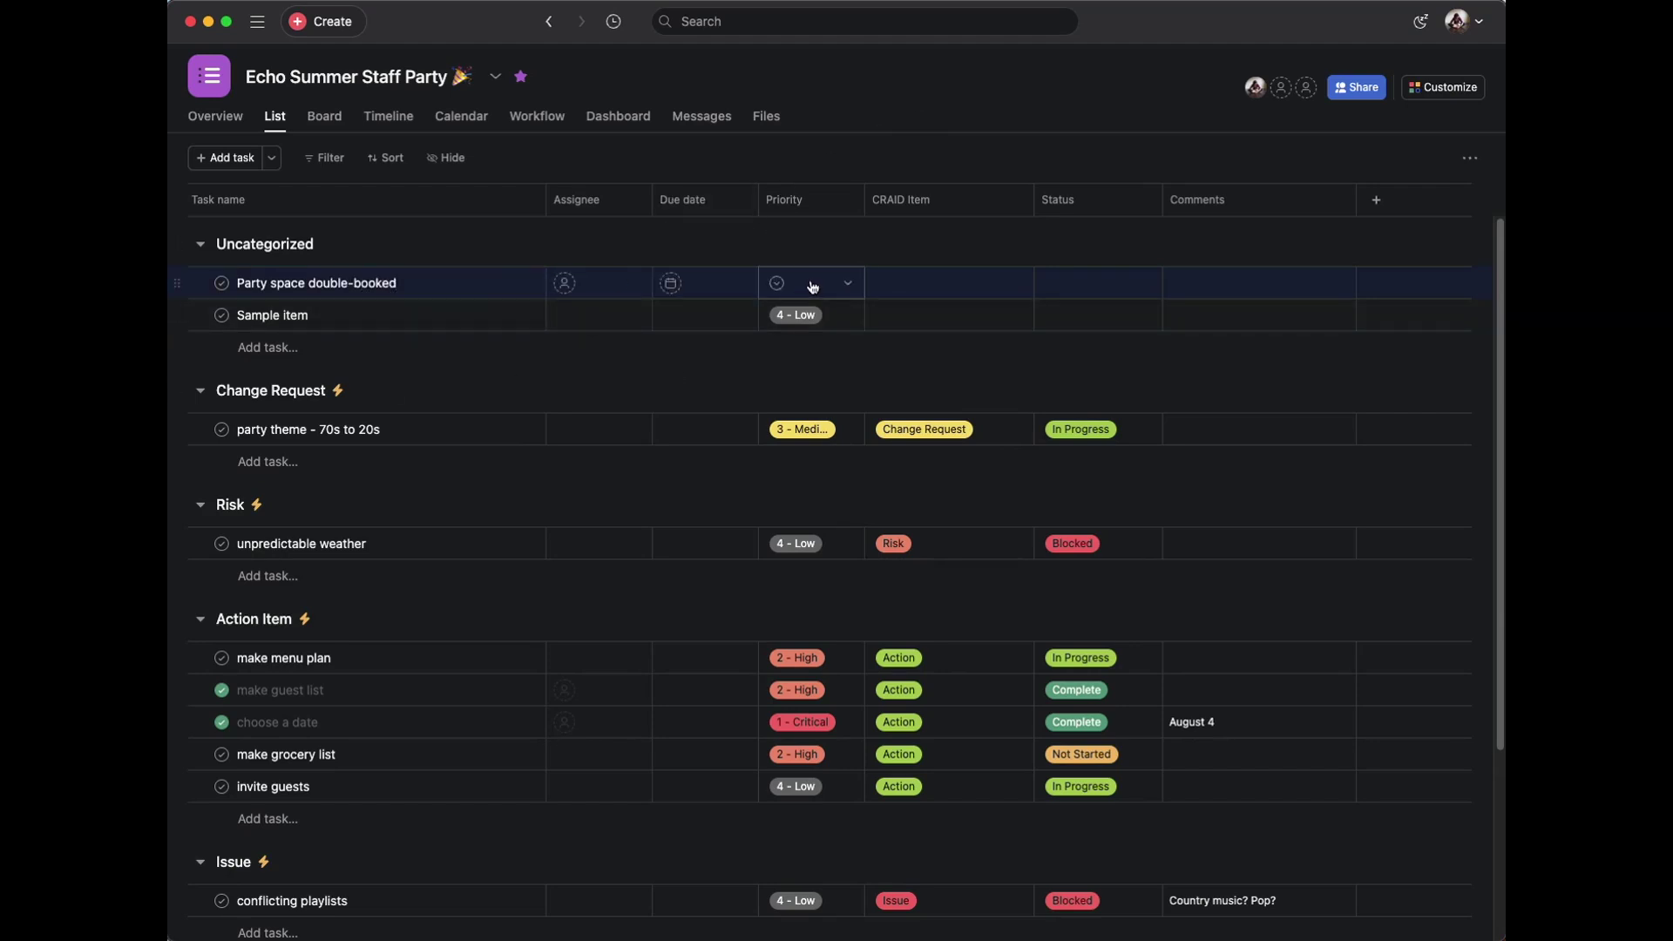
Set the CRAID Item of "Party space double-booked" to Issue to run the rules, and dismiss the rule notification
left_click(939, 279)
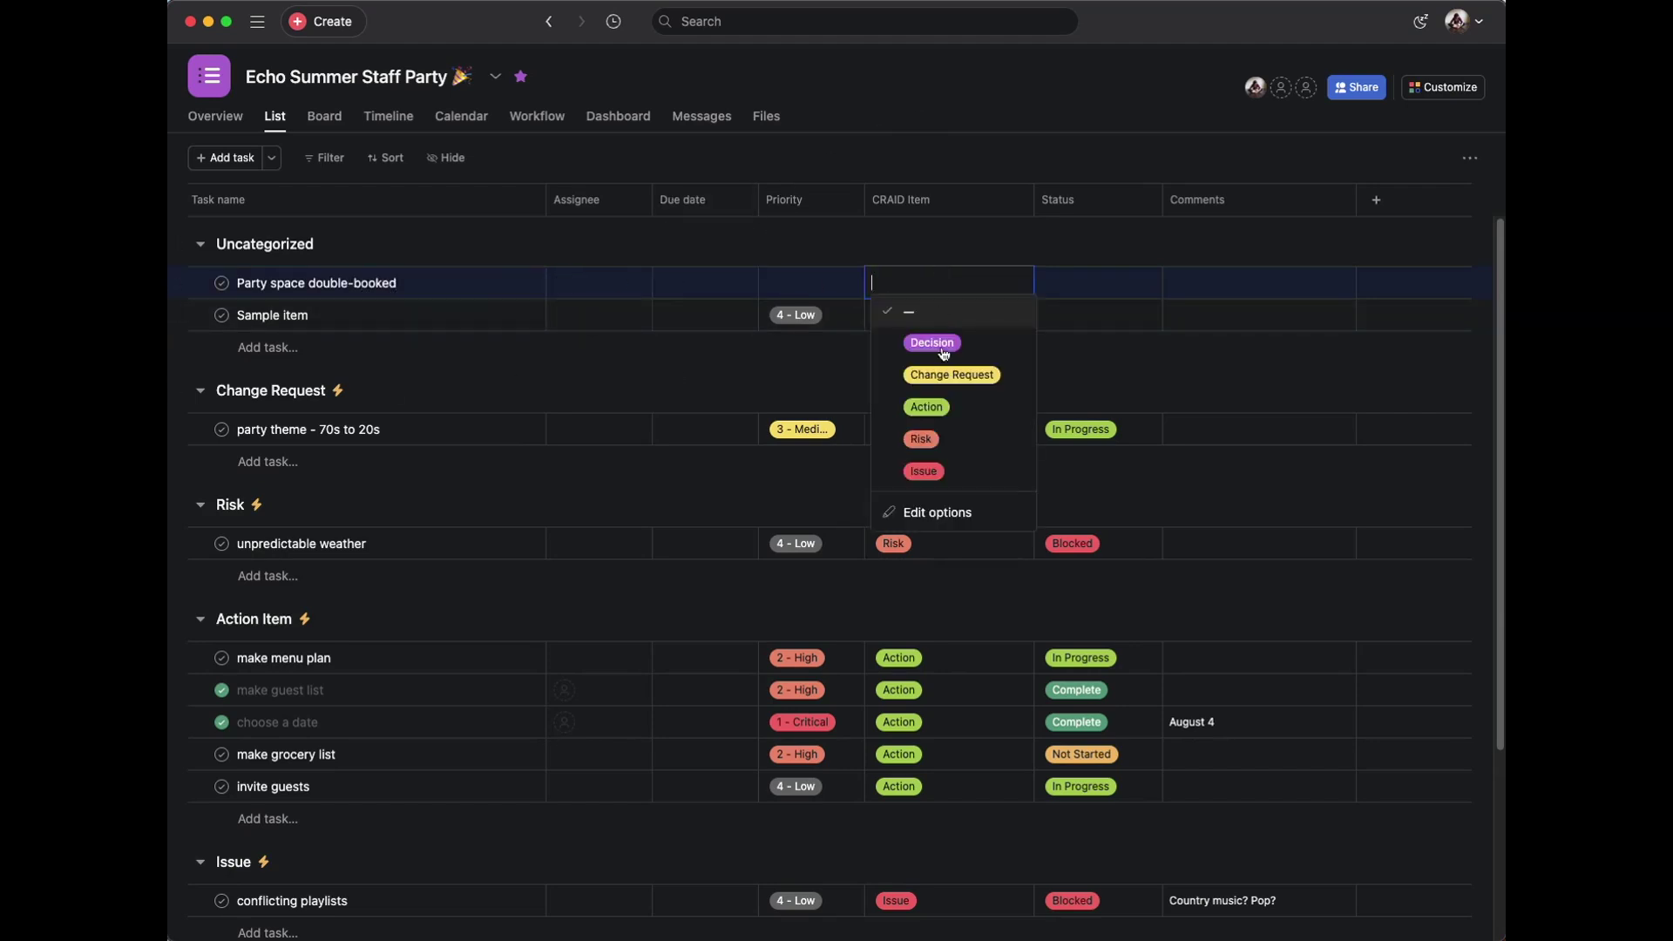
left_click(974, 470)
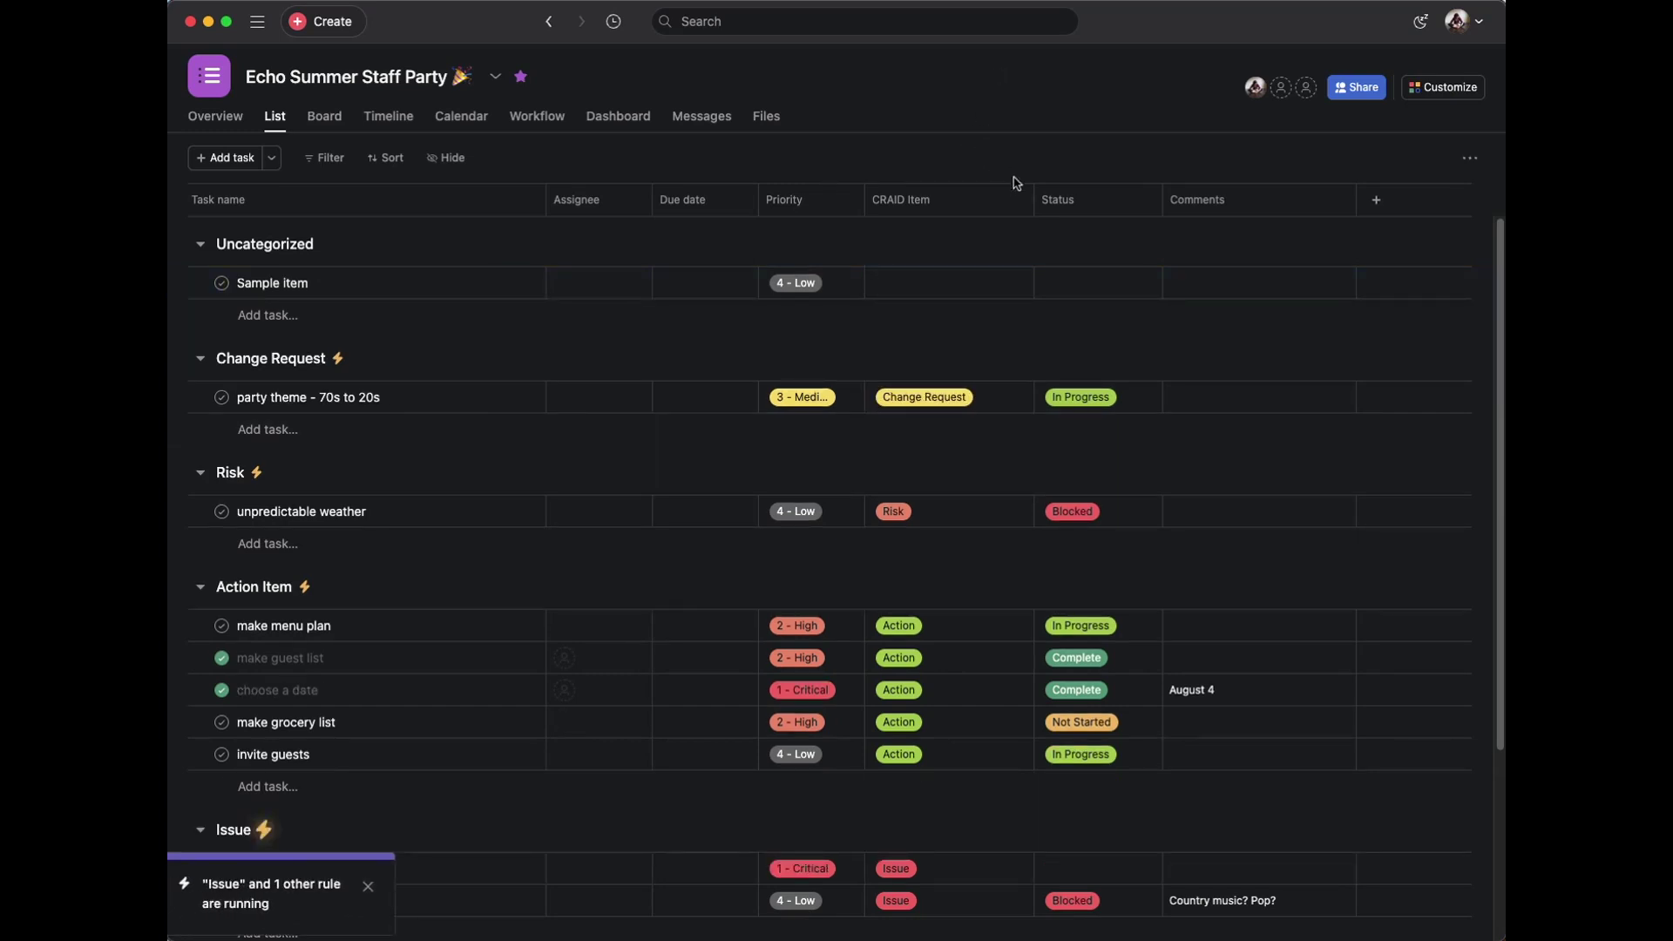
left_click(368, 886)
scroll(705, 695, "down", 3)
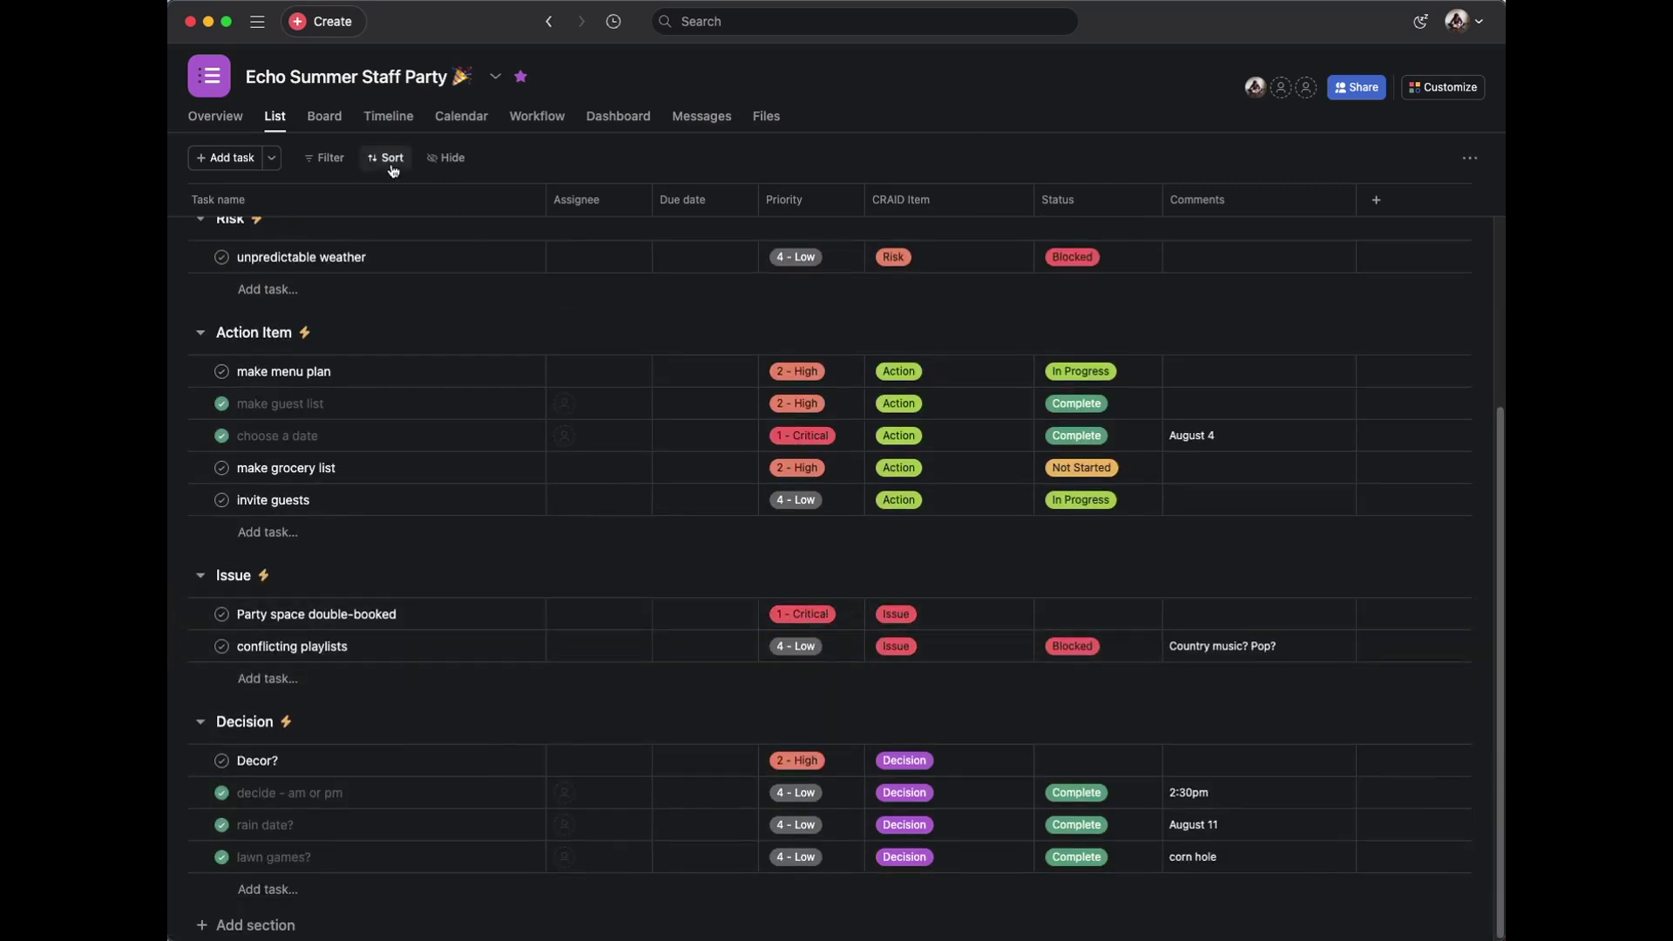
Filter the task list to show only tasks with Priority 1 - Critical
left_click(324, 158)
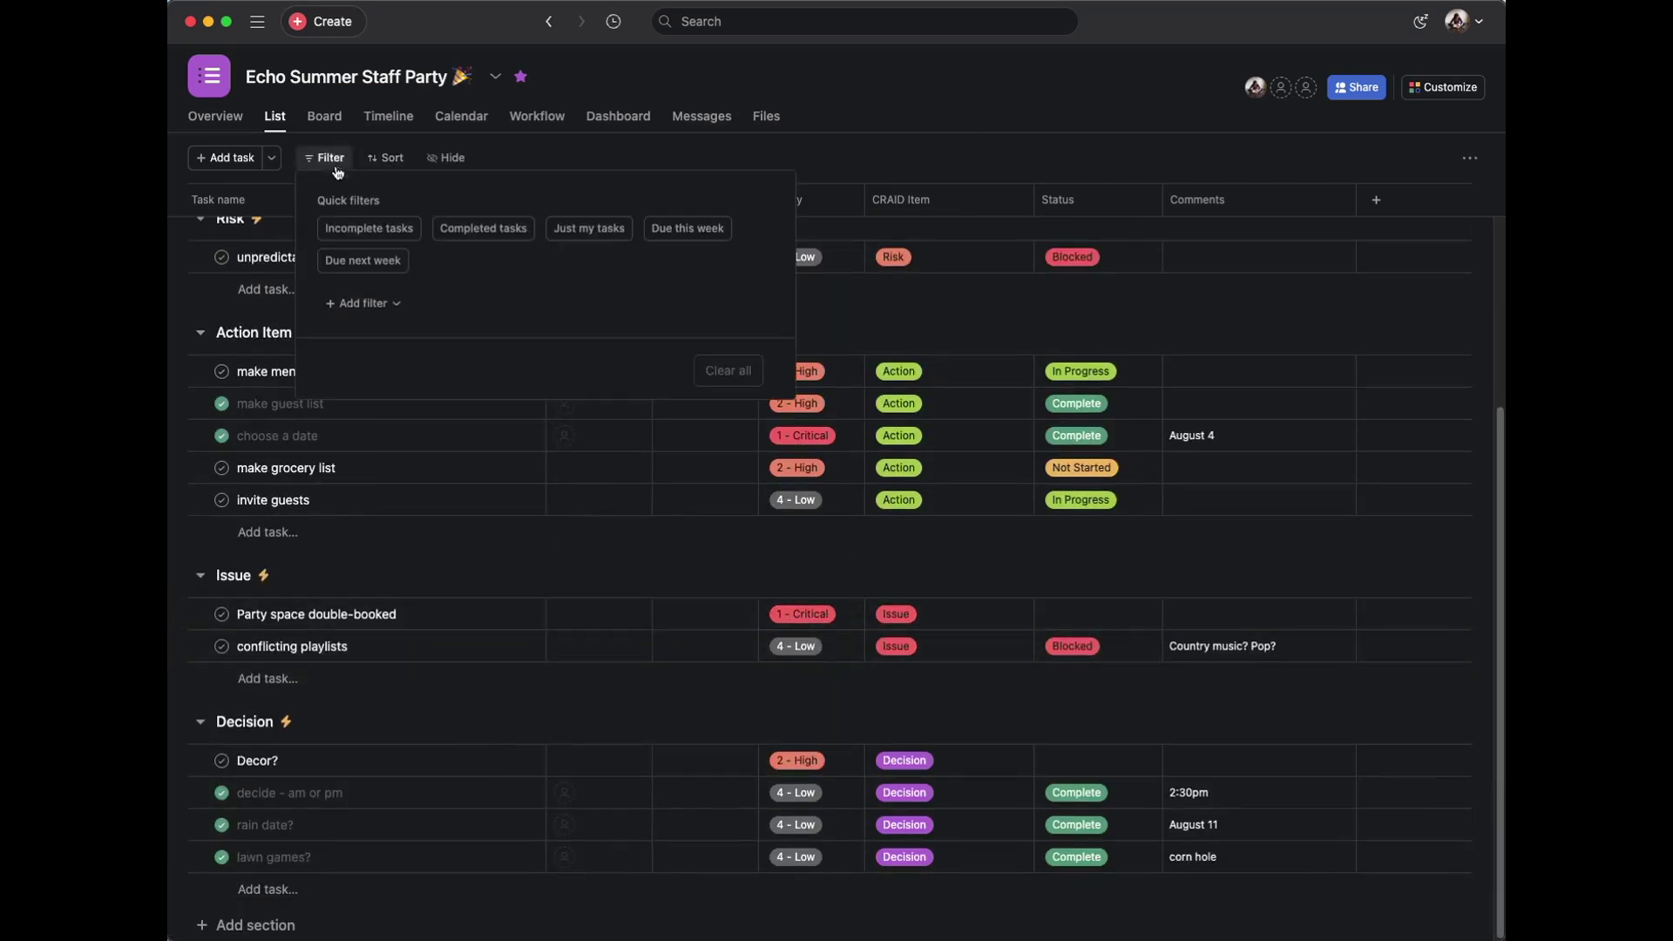
left_click(392, 304)
left_click(370, 605)
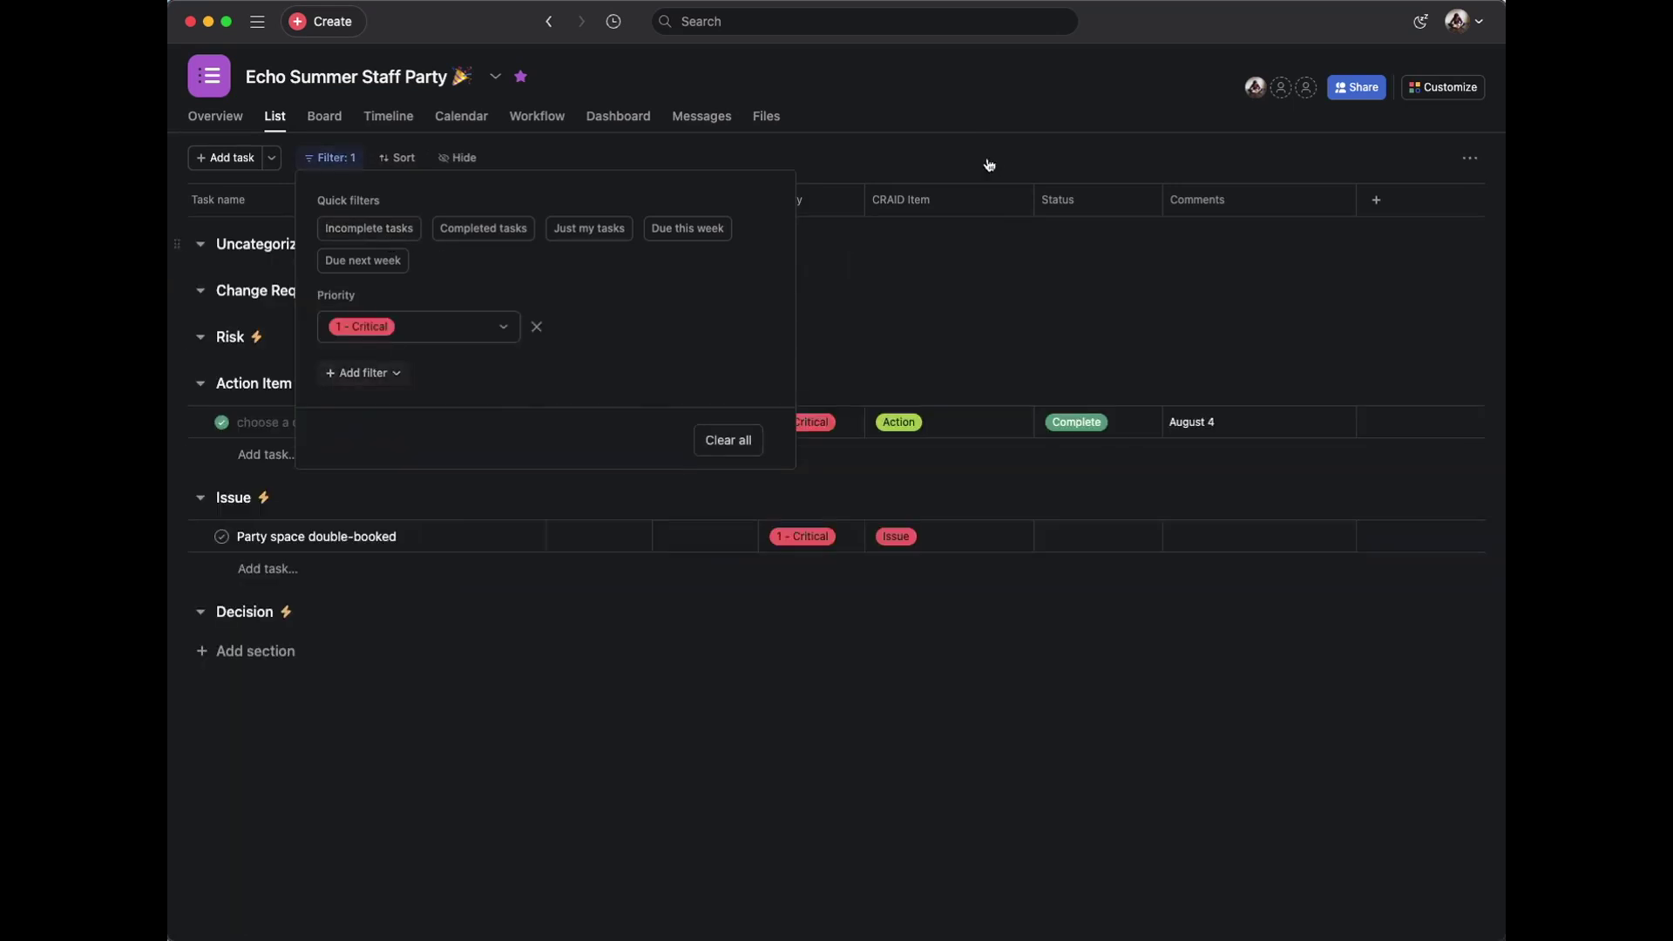
left_click(829, 456)
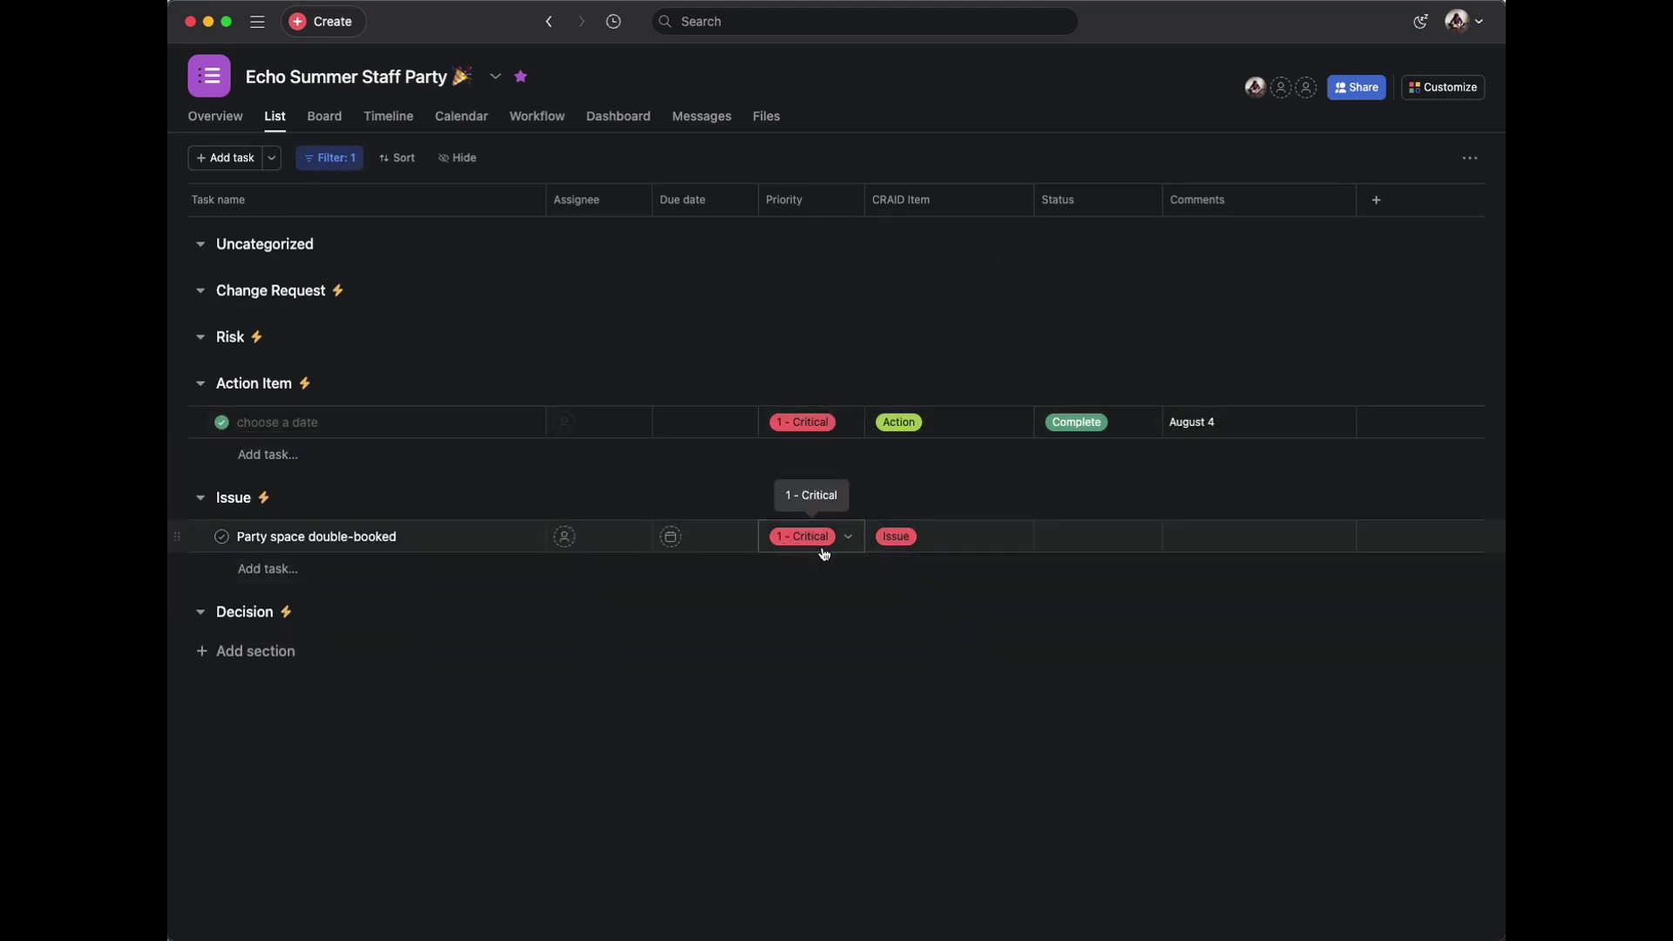
Set the Status of "Party space double-booked" to Not Started and remove the Priority filter from the list
left_click(1113, 541)
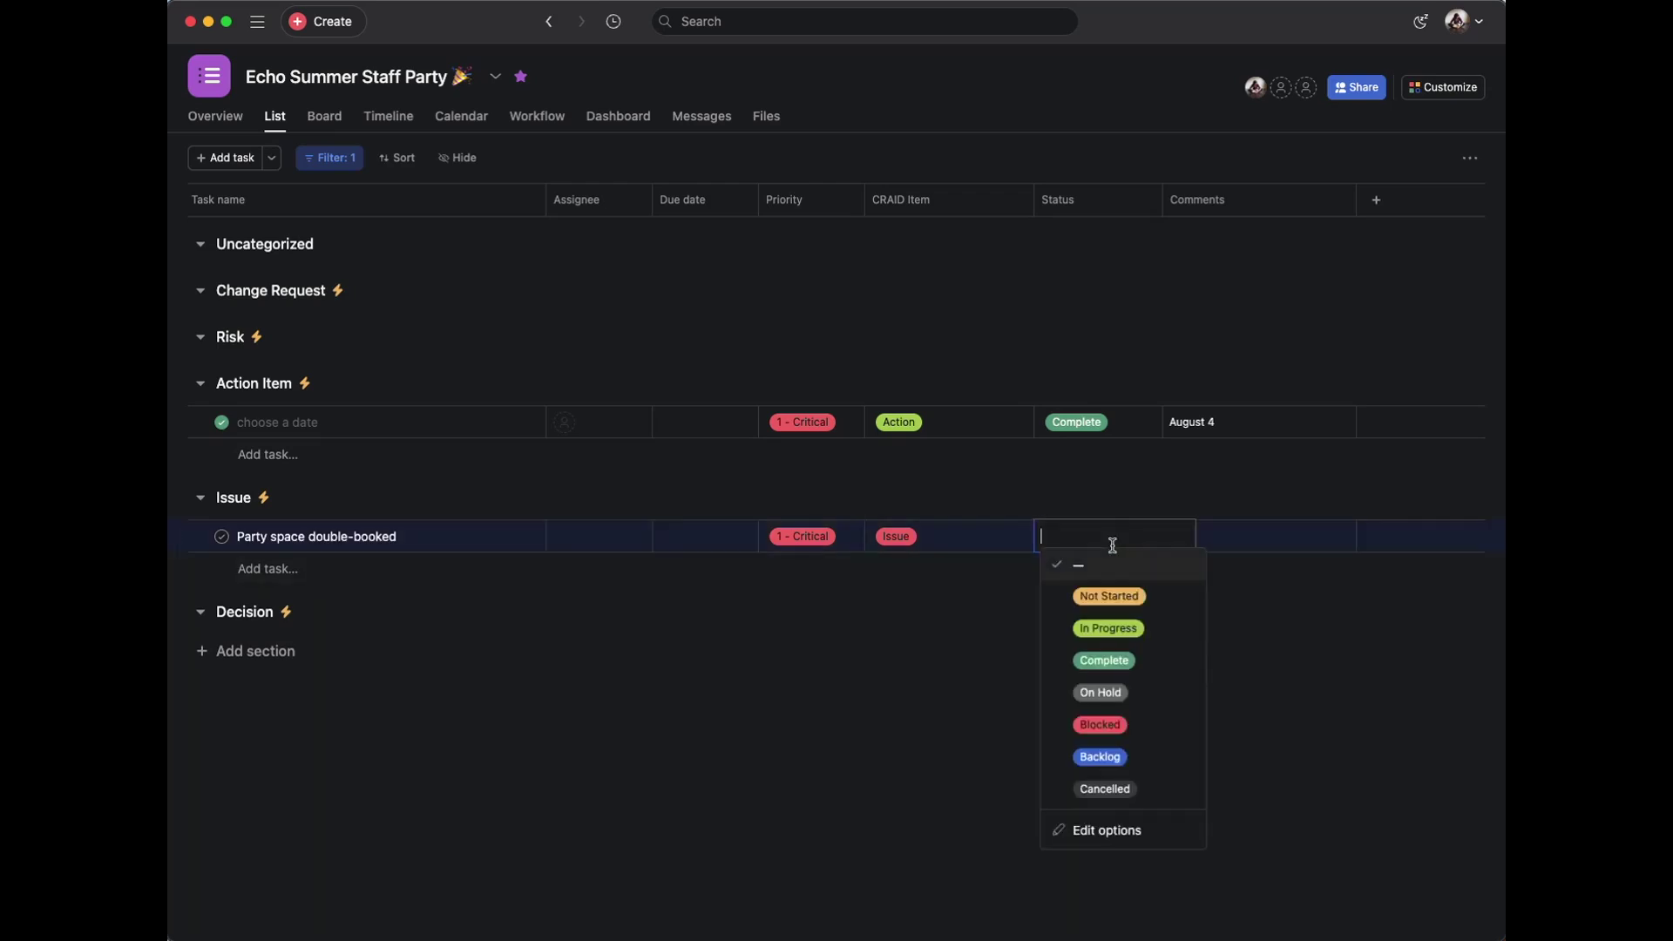
left_click(1110, 597)
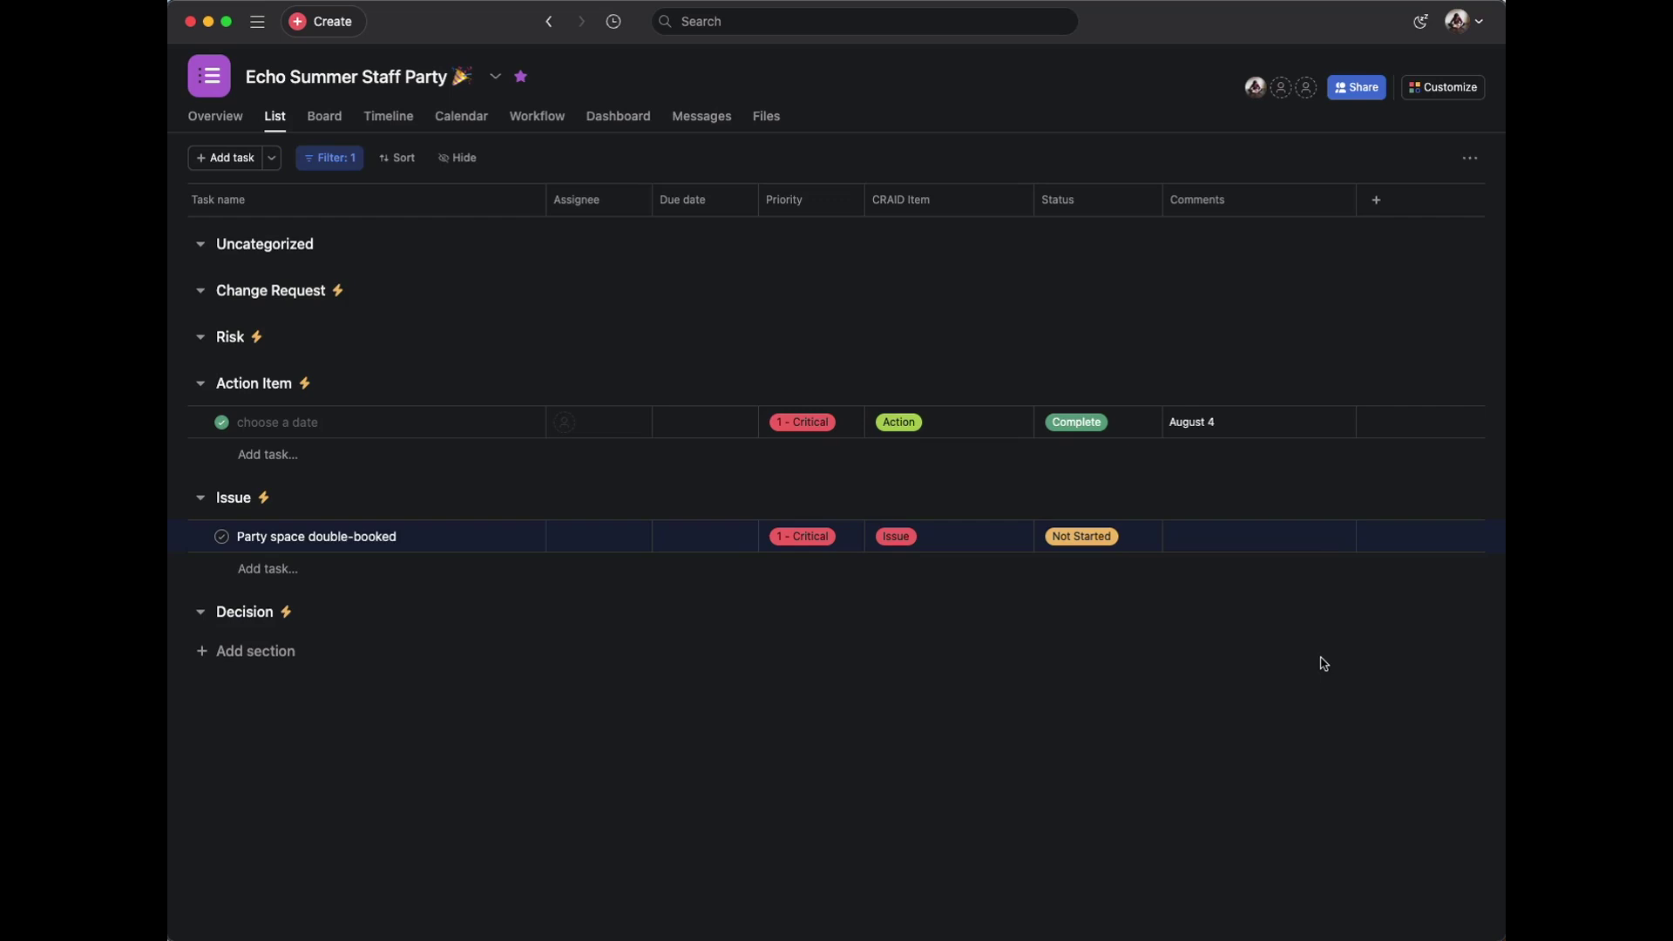
left_click(331, 158)
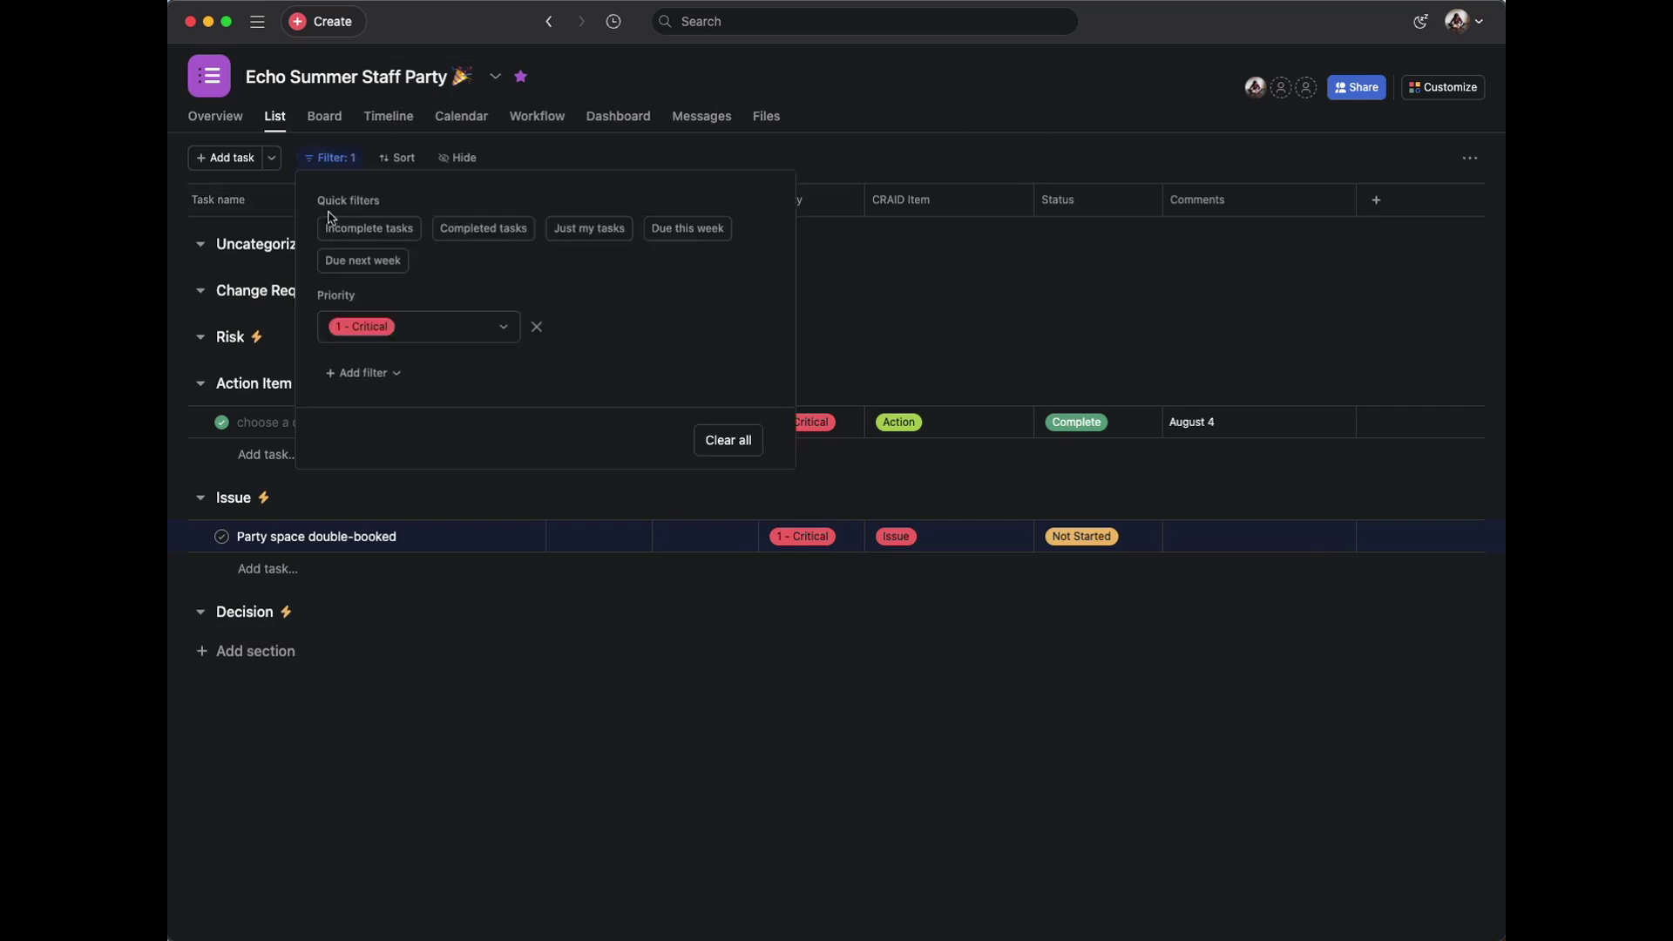
left_click(537, 326)
left_click(1093, 246)
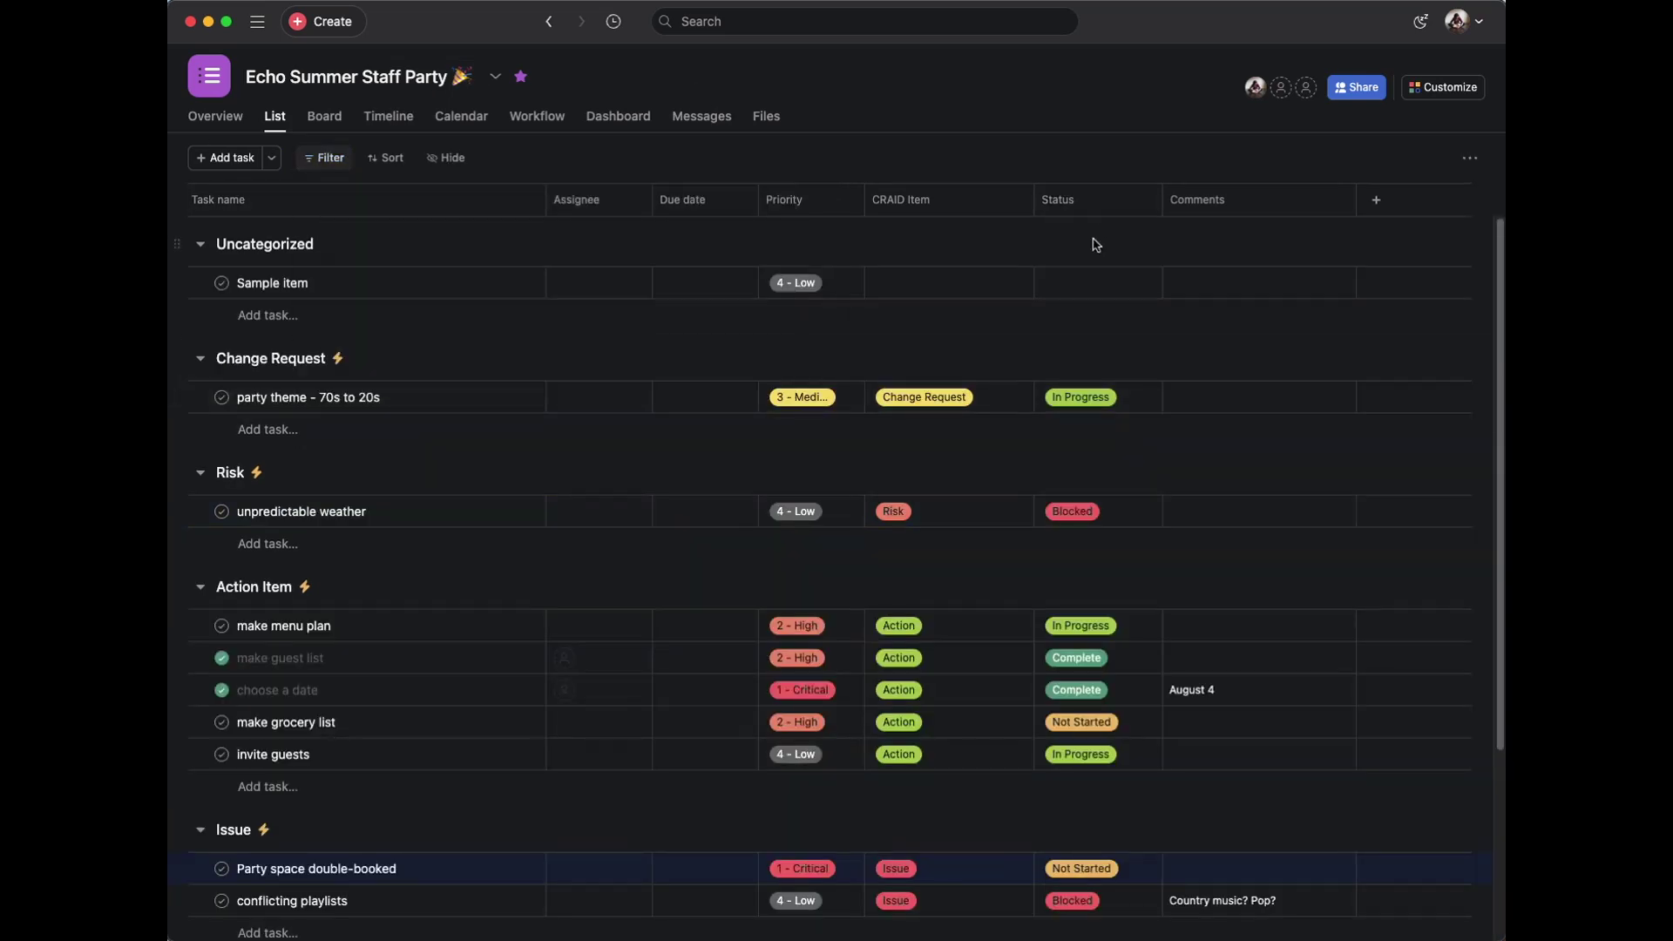